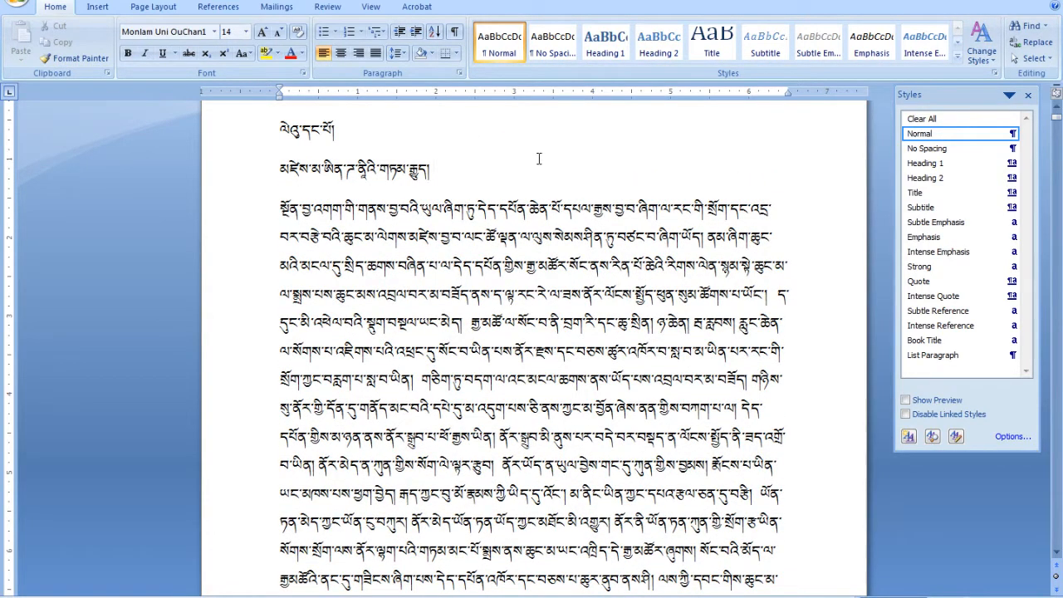
- Examine the chapter line, the story title below it and the opening body text as separate text levels
click(382, 133)
key(shift+Home)
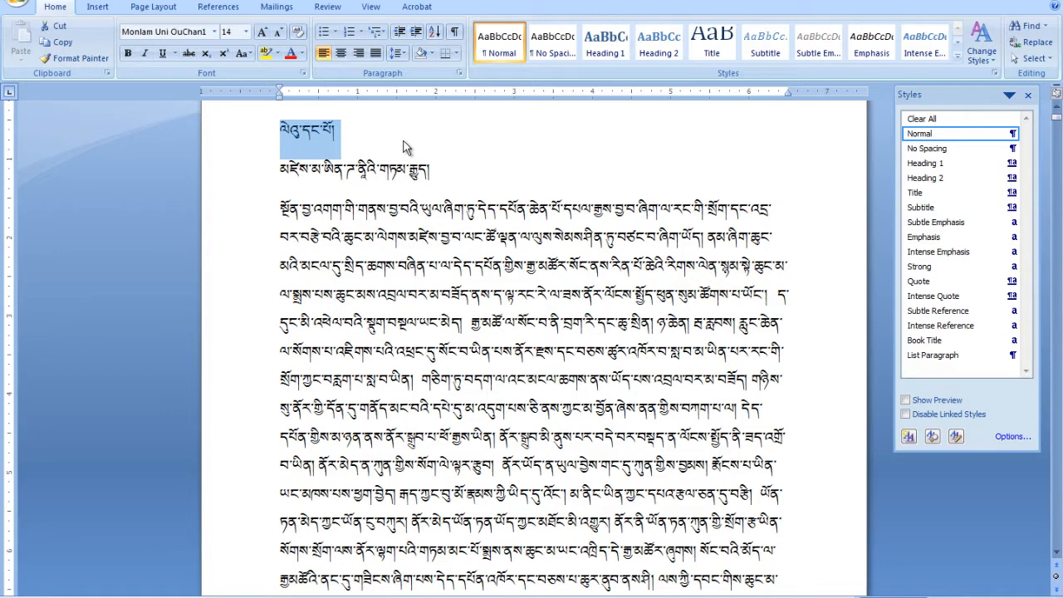
drag(413, 172, 289, 172)
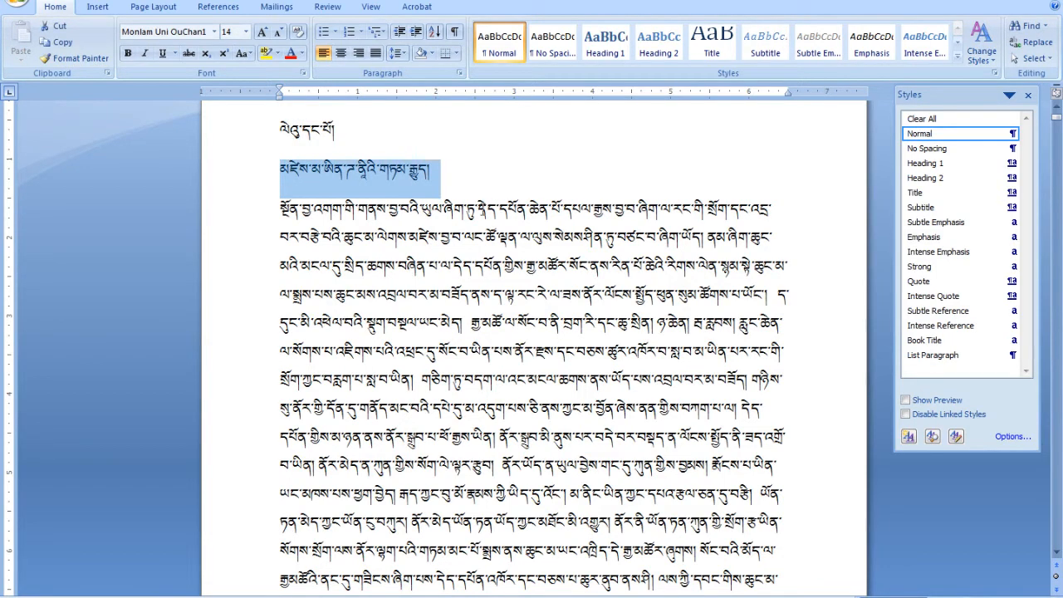
click(481, 211)
drag(279, 210, 794, 332)
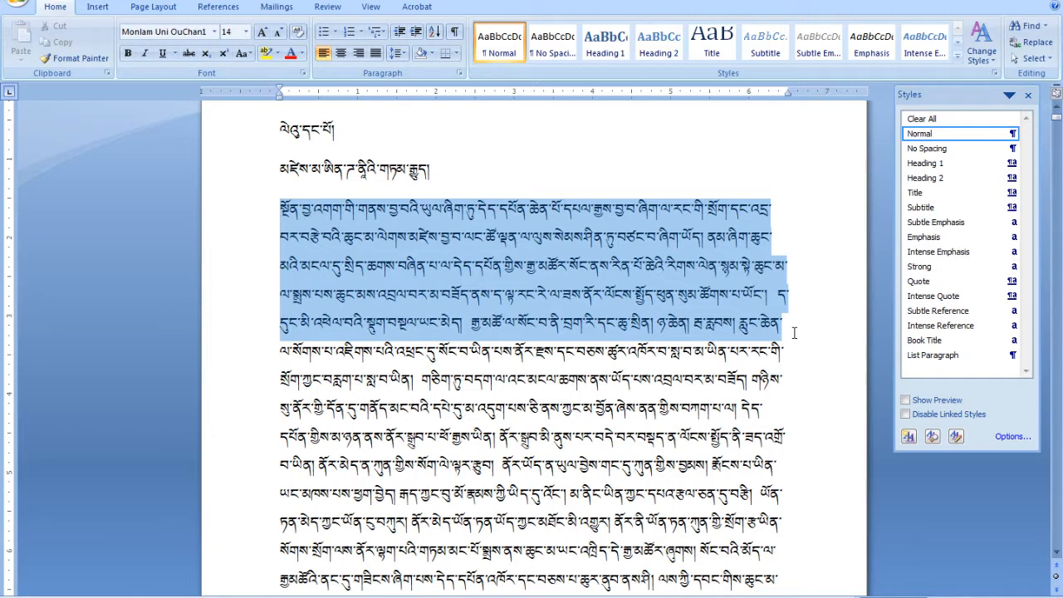
click(473, 171)
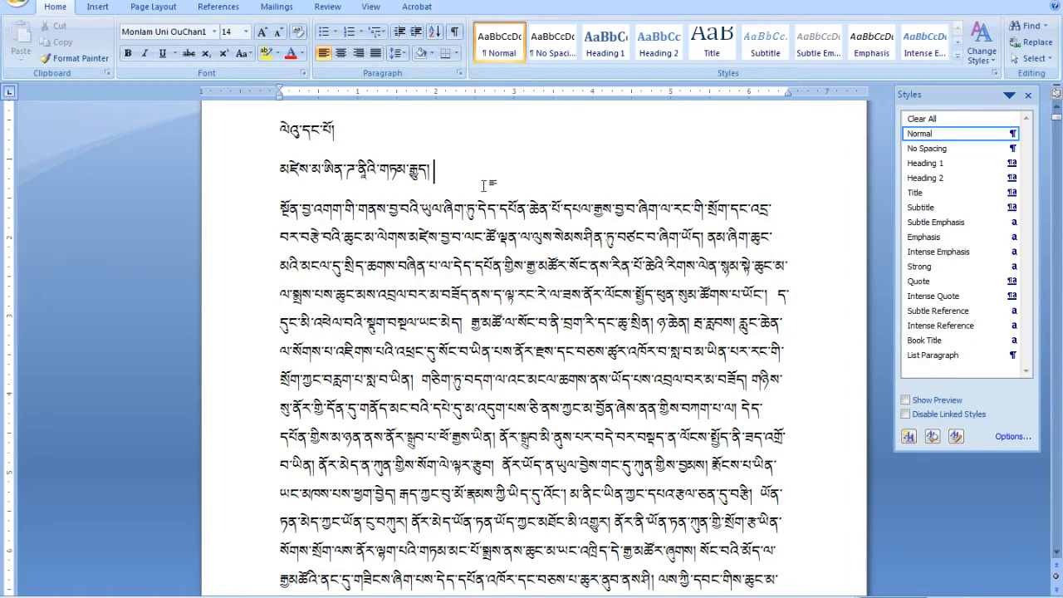
- Apply the Heading 1 style to the chapter line at the start of the document
triple_click(324, 131)
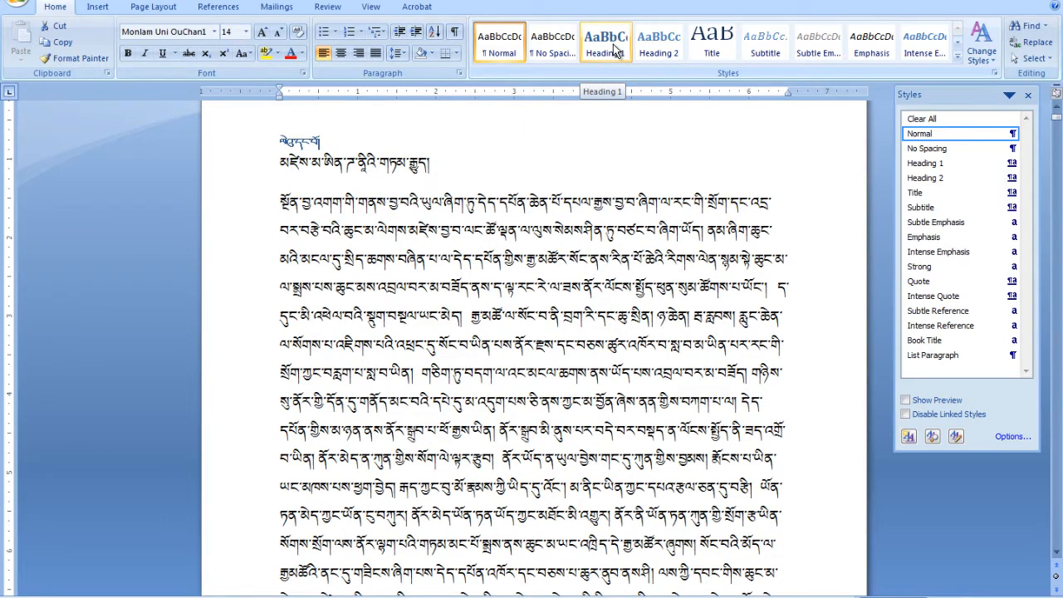
click(616, 51)
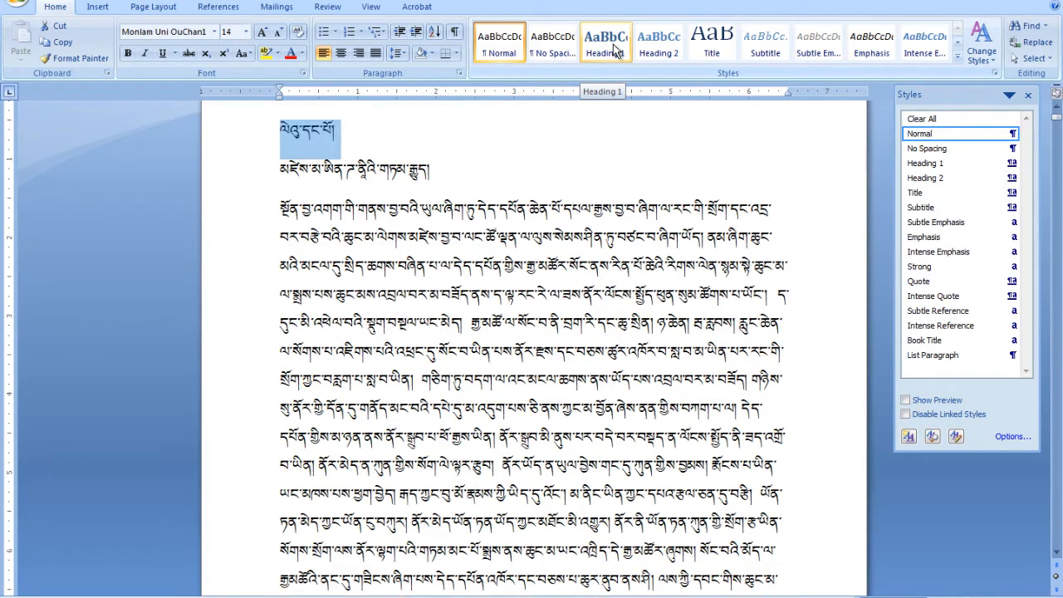
click(616, 52)
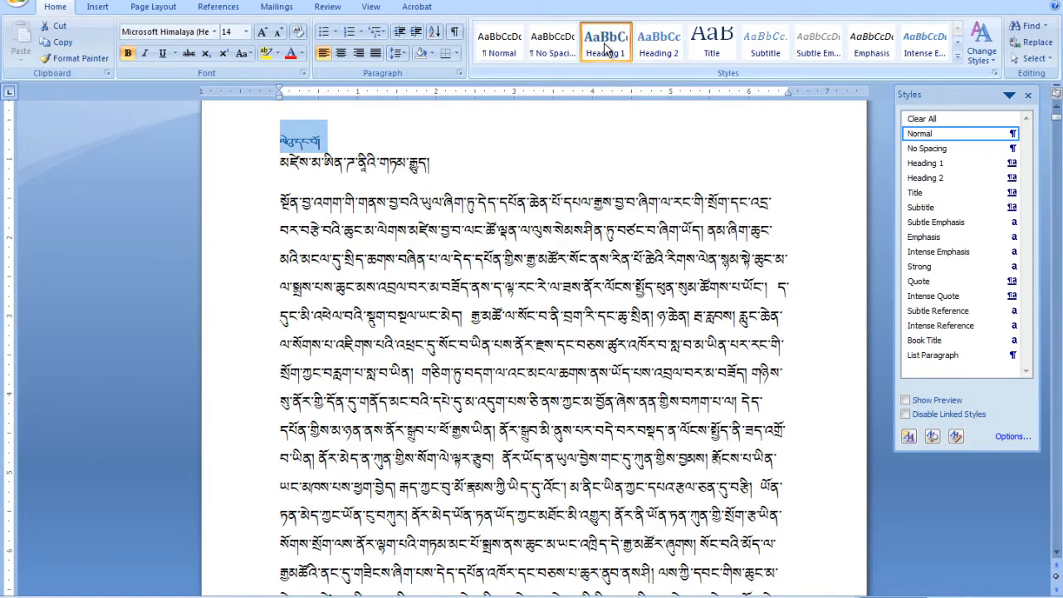
- Modify the Heading 1 style so its complex-script font is Monlam Uni OuChan2
right_click(605, 49)
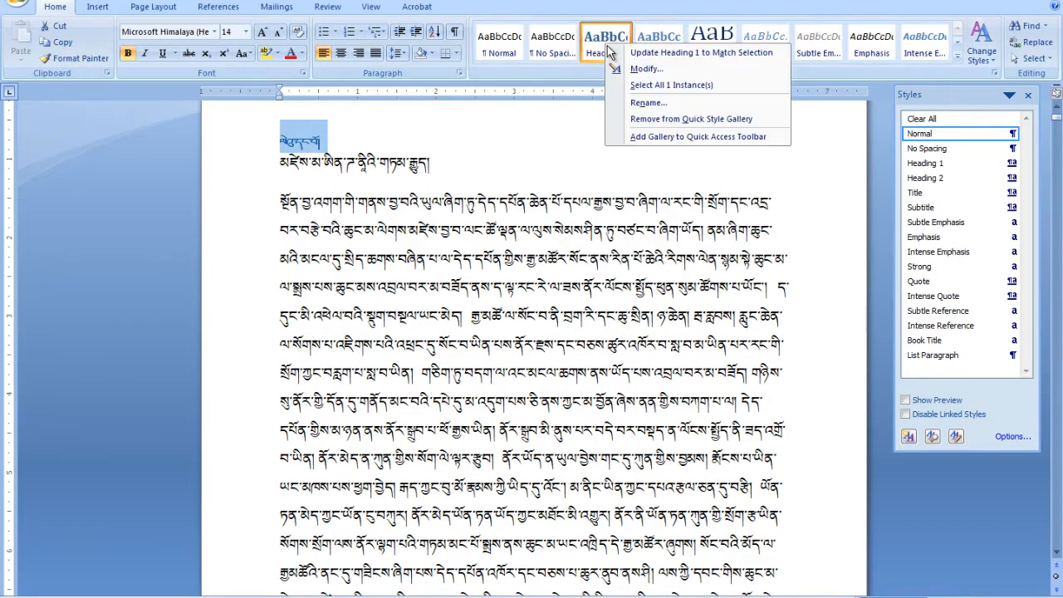
click(645, 70)
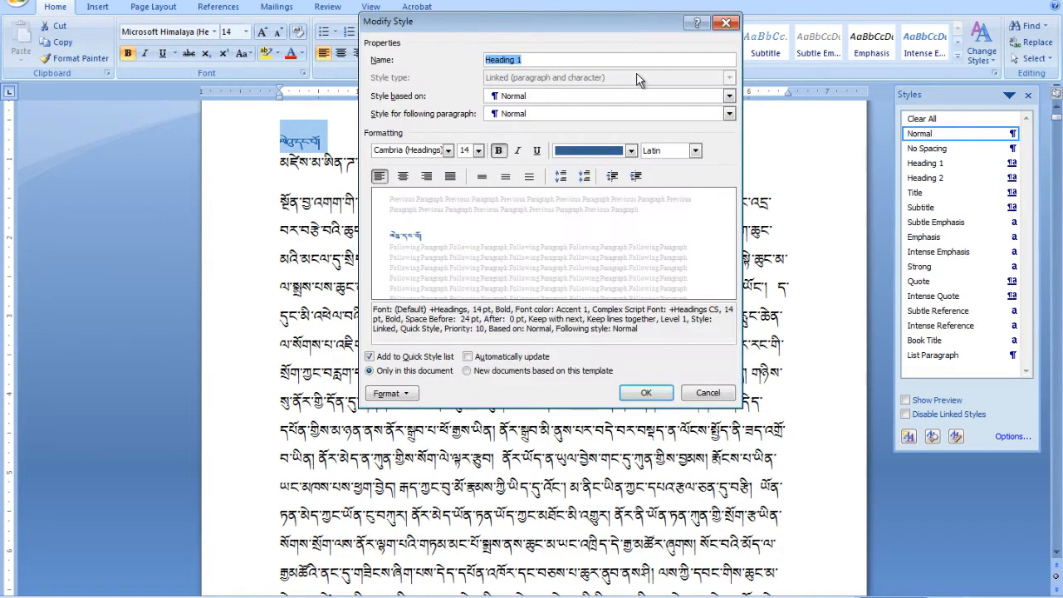
click(449, 151)
click(449, 151)
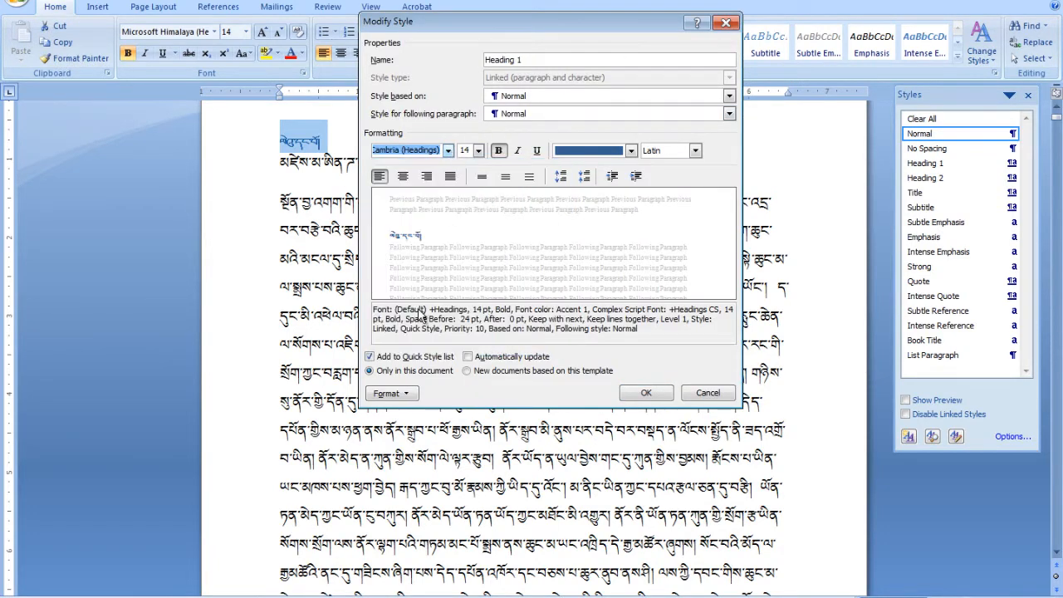
click(414, 397)
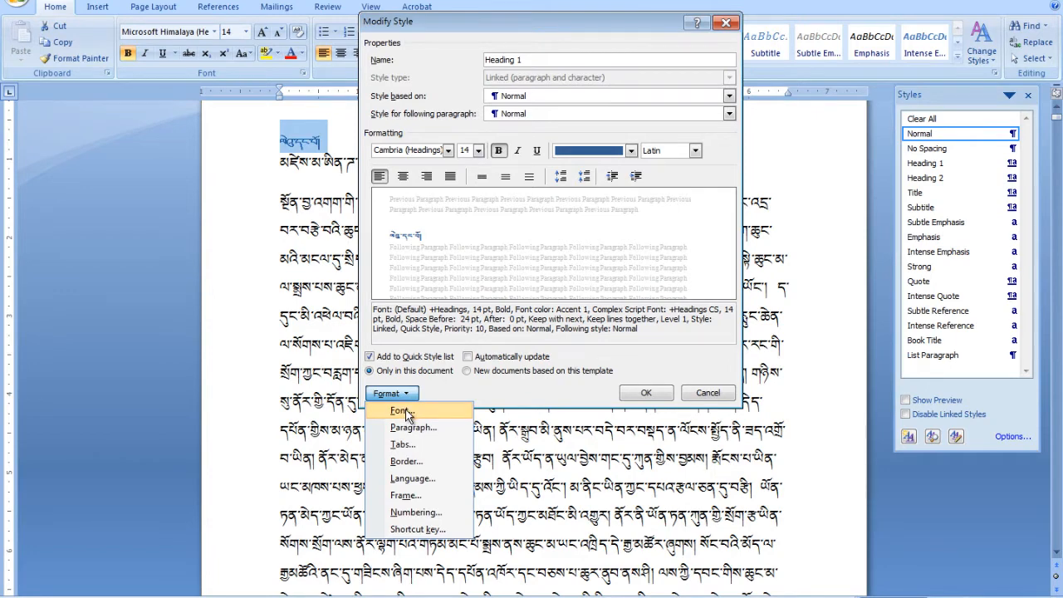
click(403, 411)
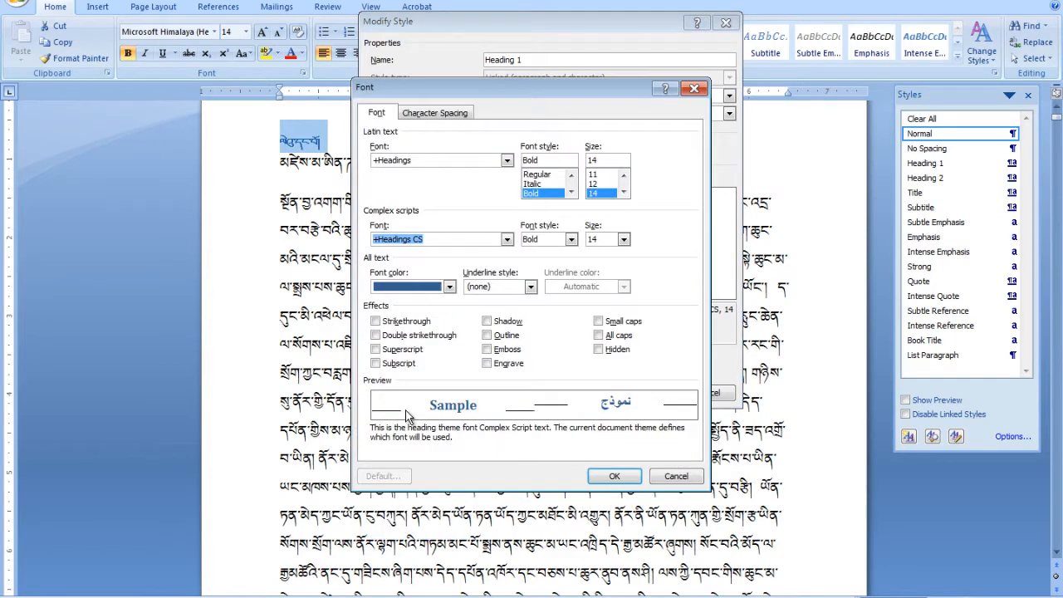
click(506, 240)
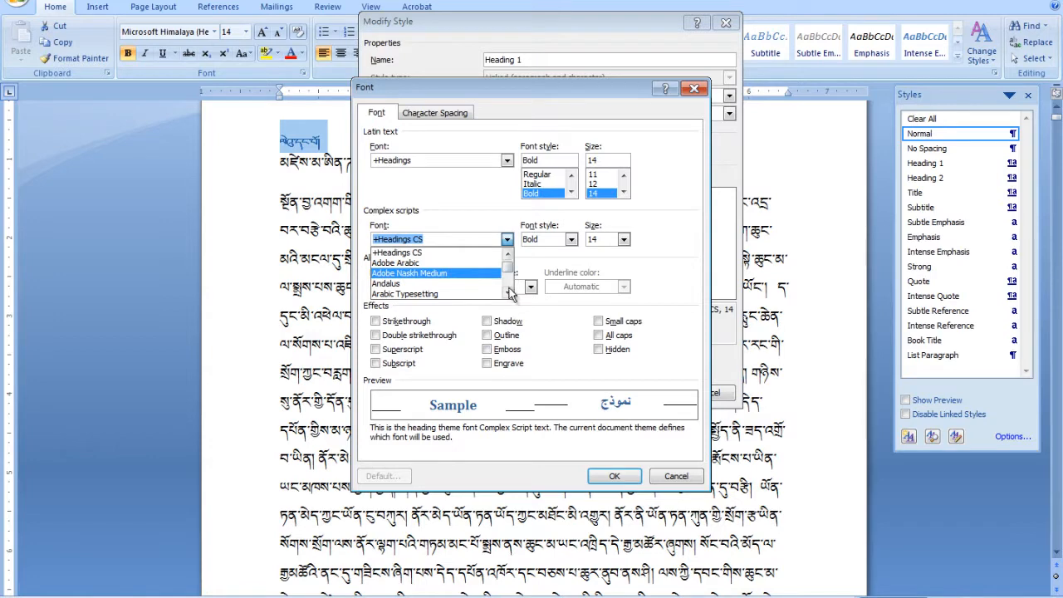
drag(508, 289, 508, 291)
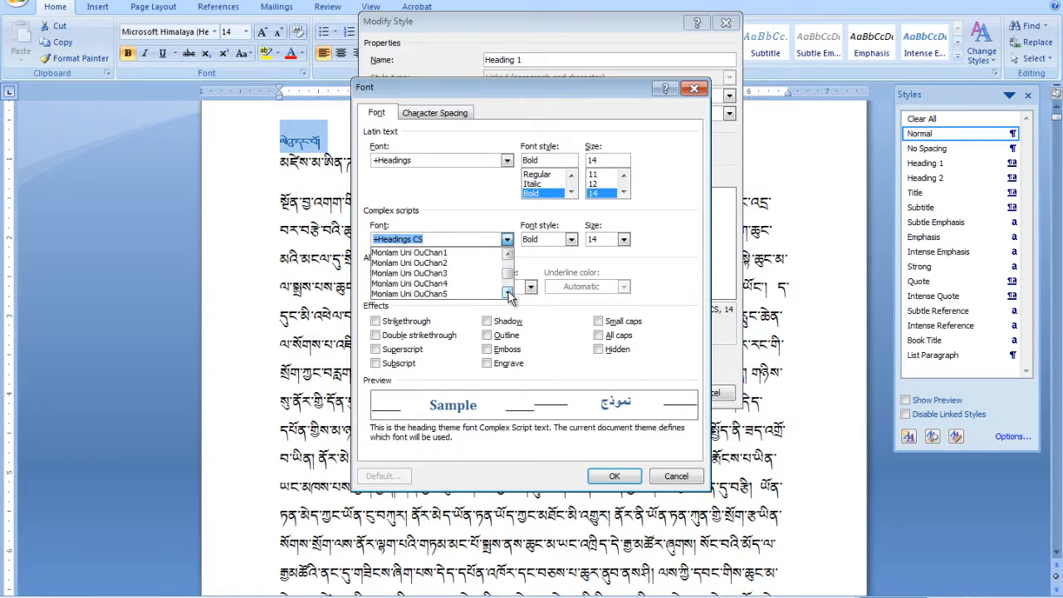
click(454, 263)
- Set Heading 1's complex-script text to Regular, size 20, and its font colour to Automatic
click(571, 240)
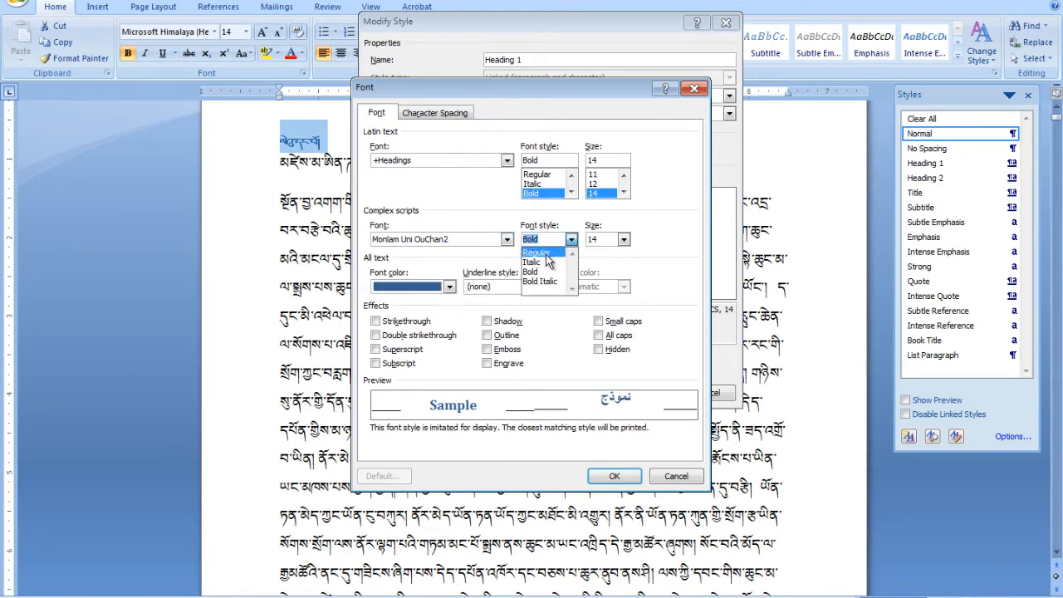
click(546, 254)
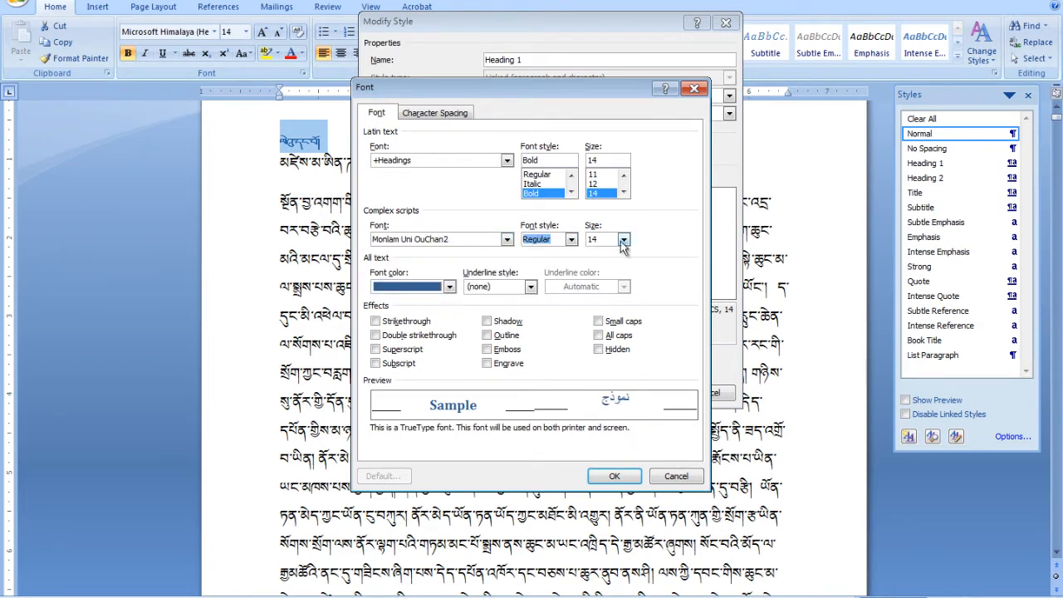
click(623, 240)
click(624, 289)
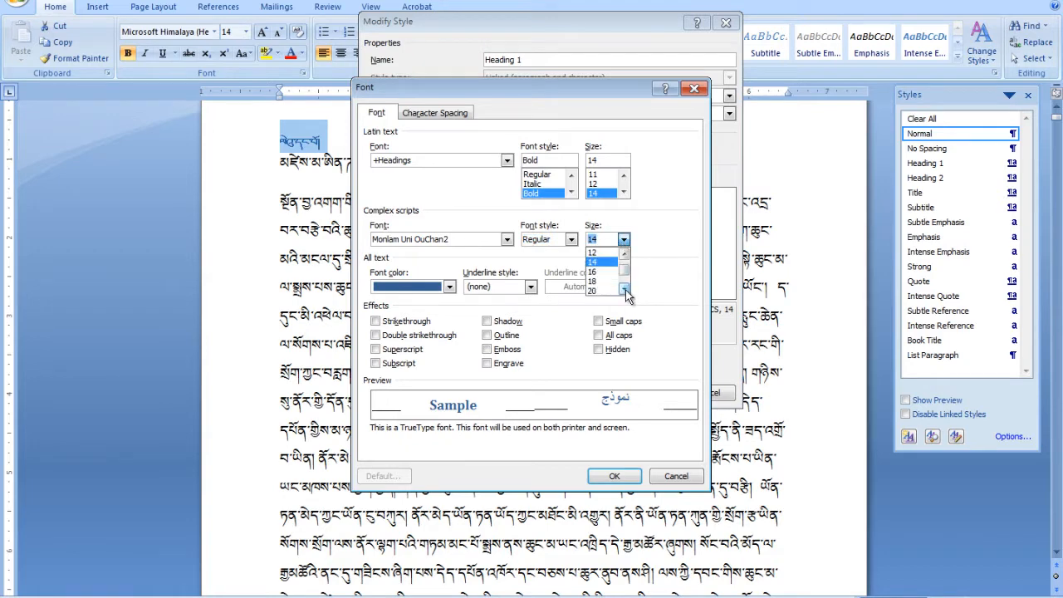
click(601, 290)
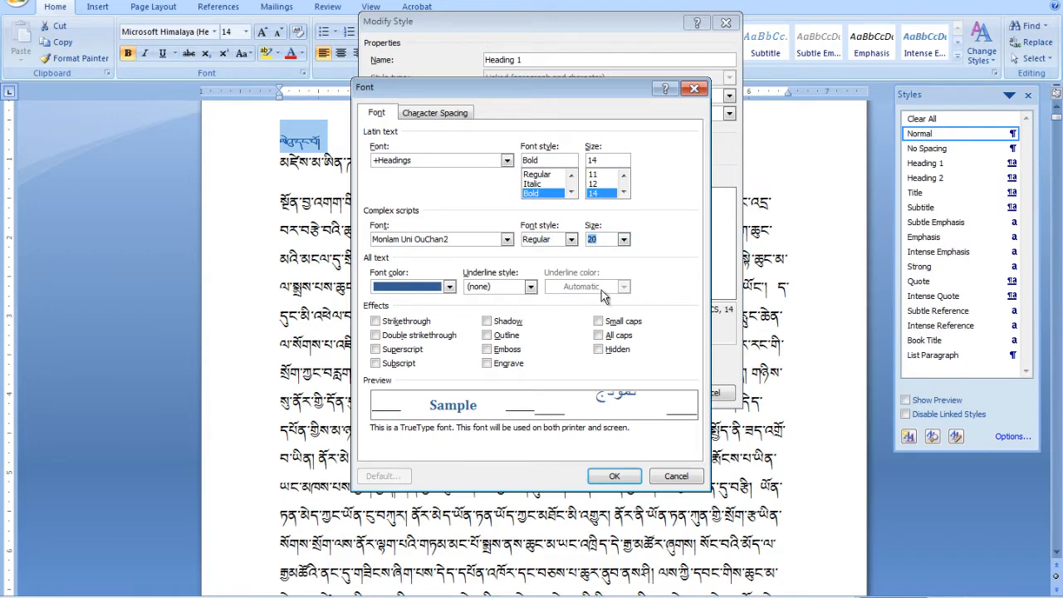
click(448, 287)
click(412, 308)
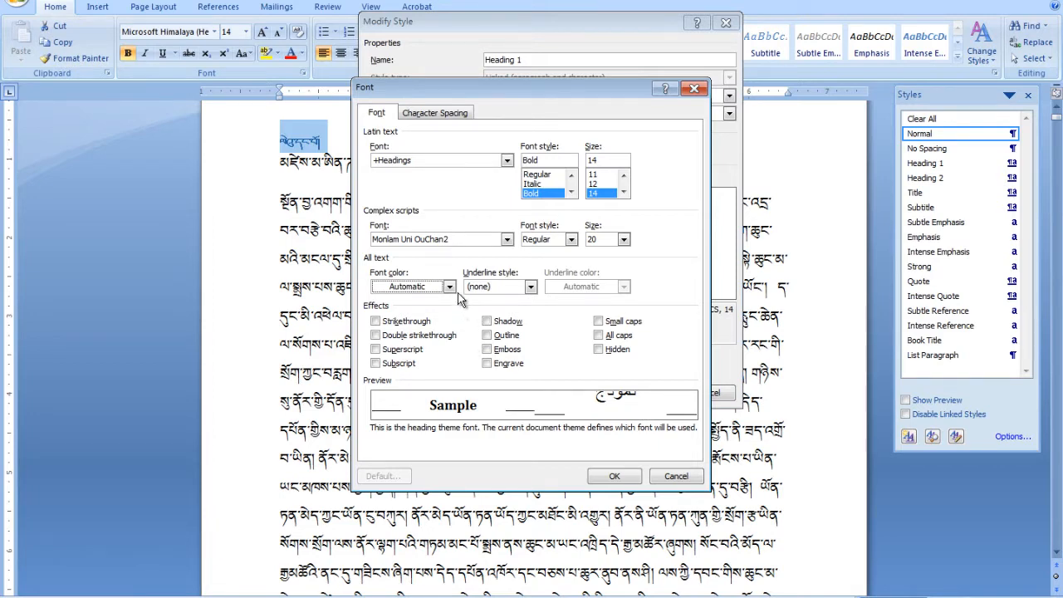
click(613, 477)
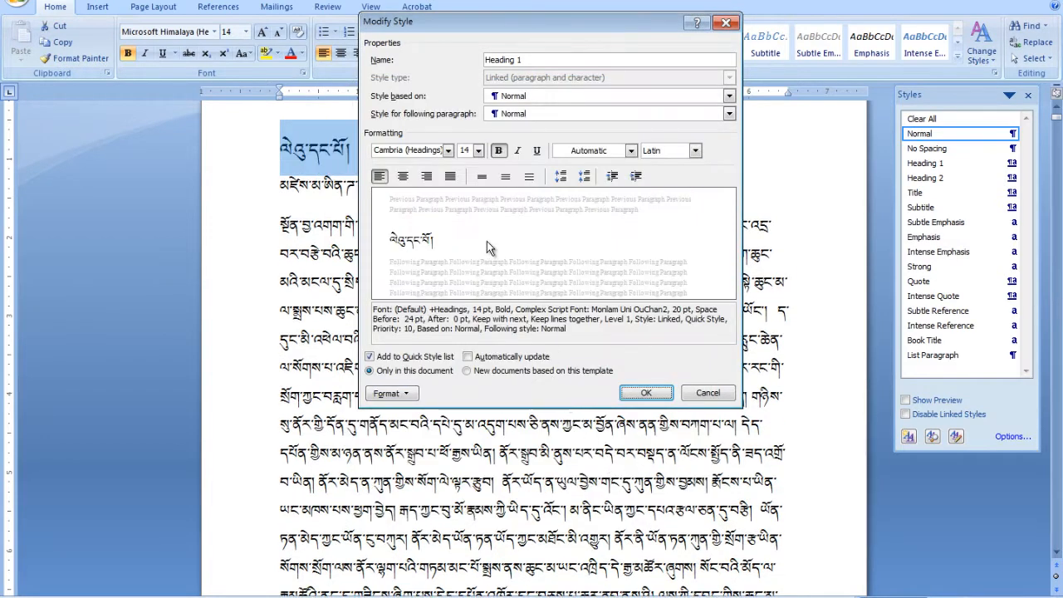
- Set Heading 1's paragraph spacing to 30 pt before and 30 pt after, and save the style changes
click(387, 397)
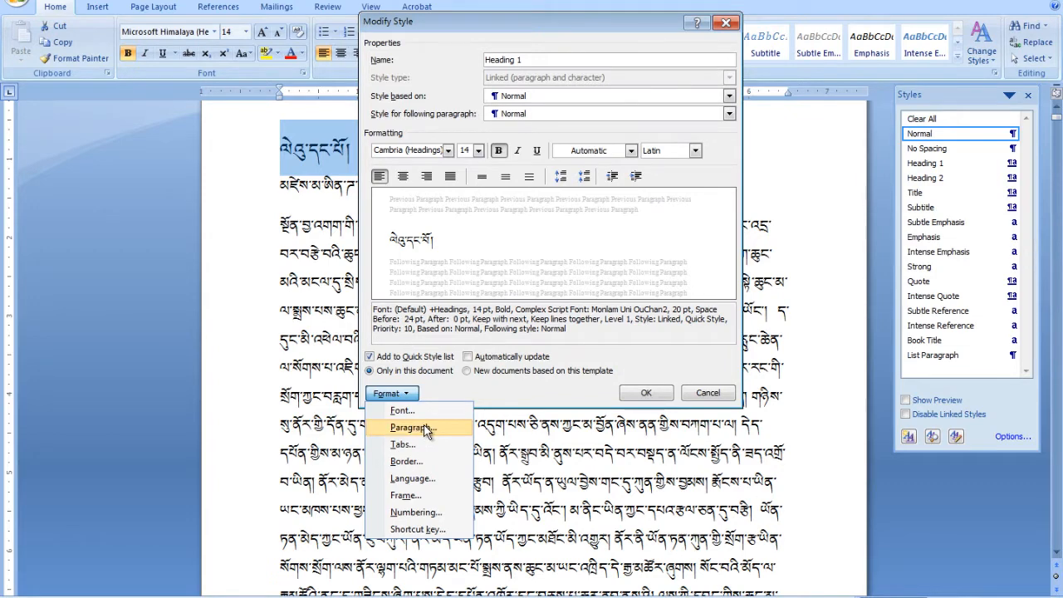
click(425, 429)
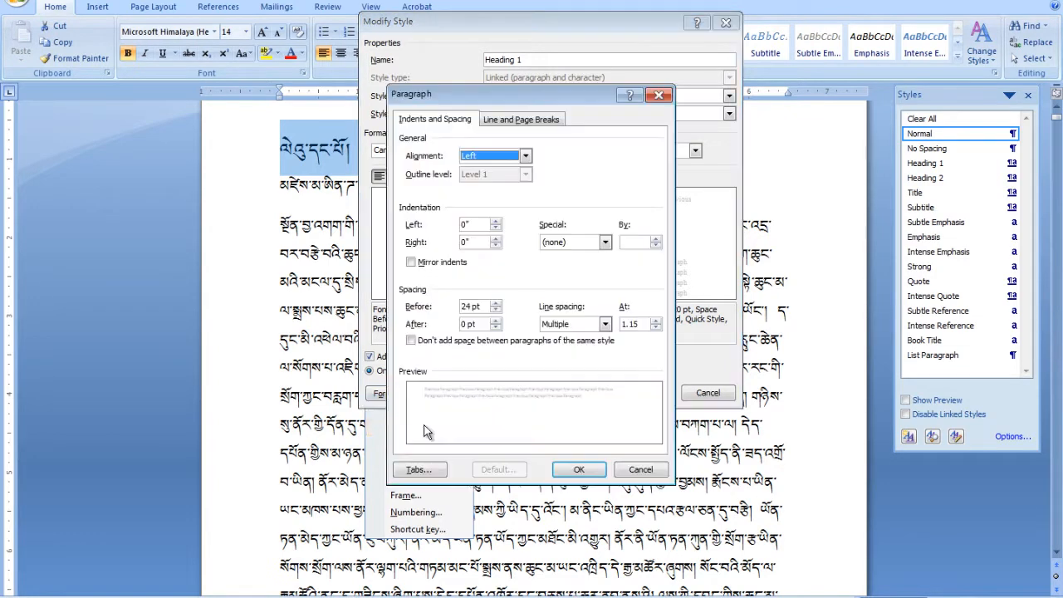
click(495, 303)
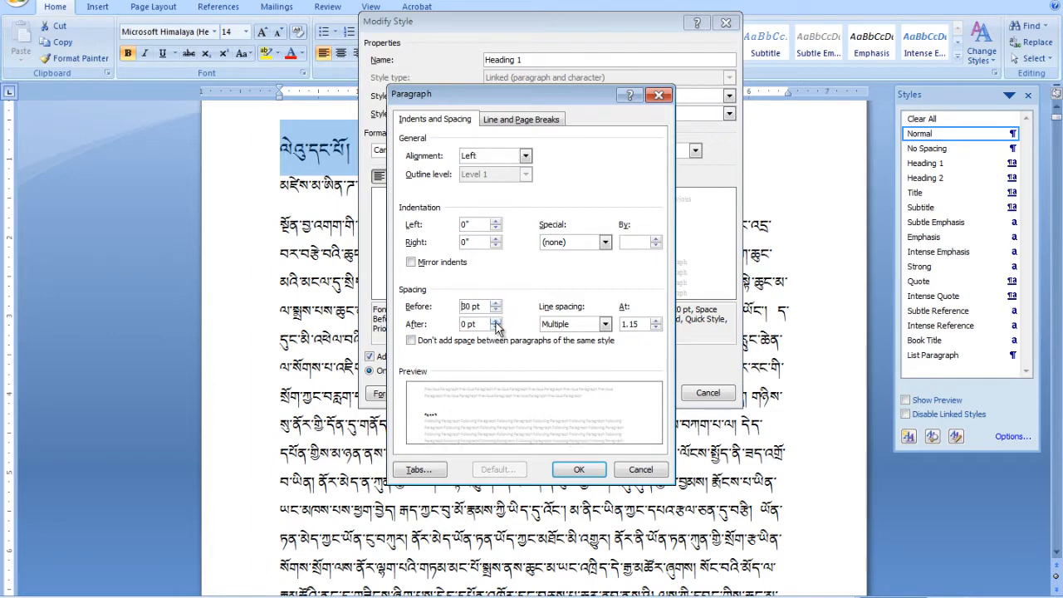
click(496, 321)
click(496, 320)
click(496, 321)
click(496, 321)
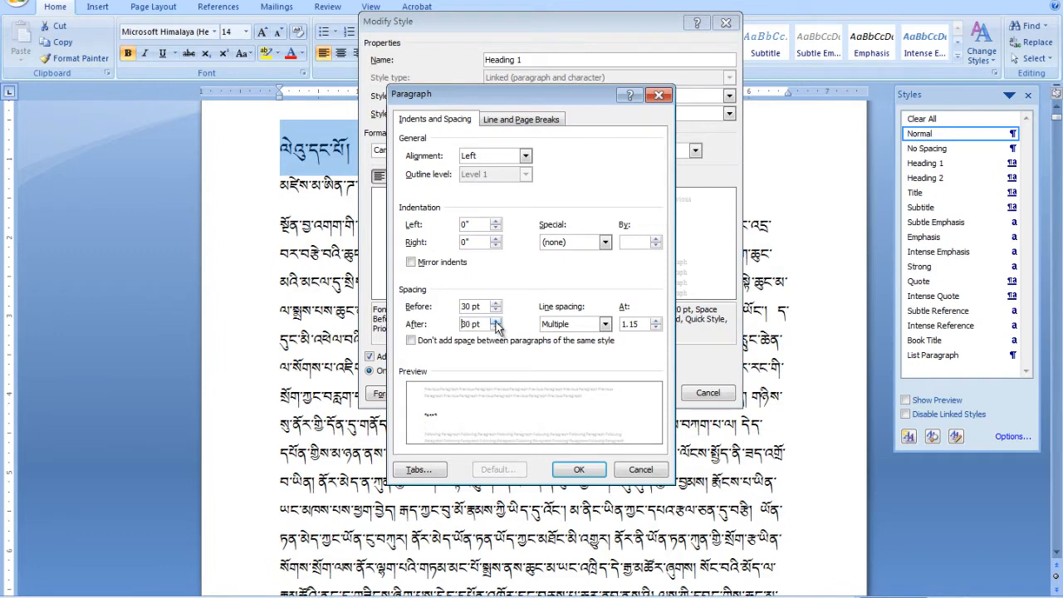
click(579, 470)
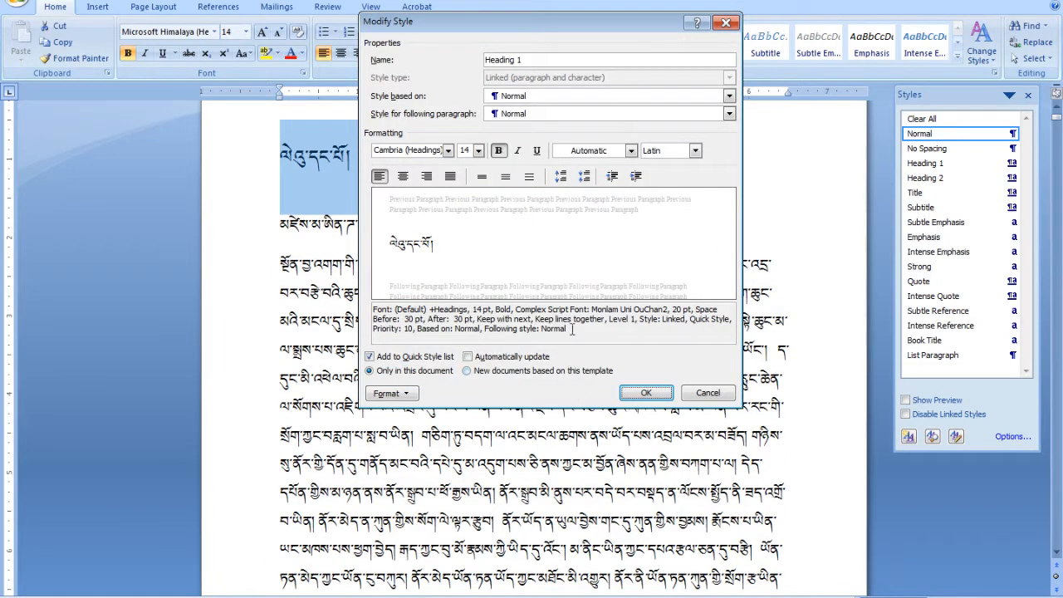
click(646, 392)
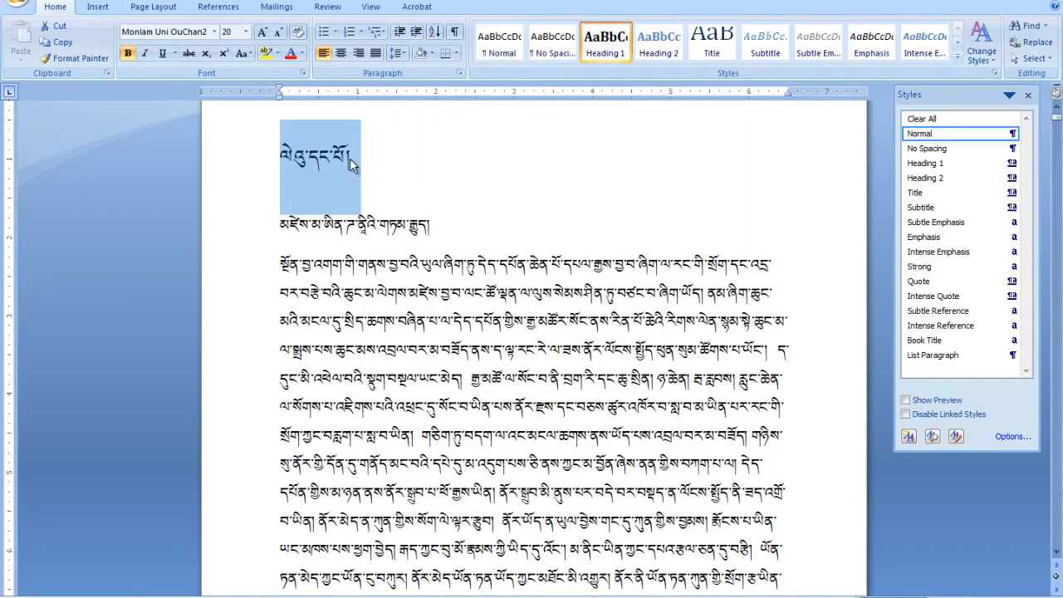
- Apply the Heading 2 style to the story title line below the chapter line
click(349, 157)
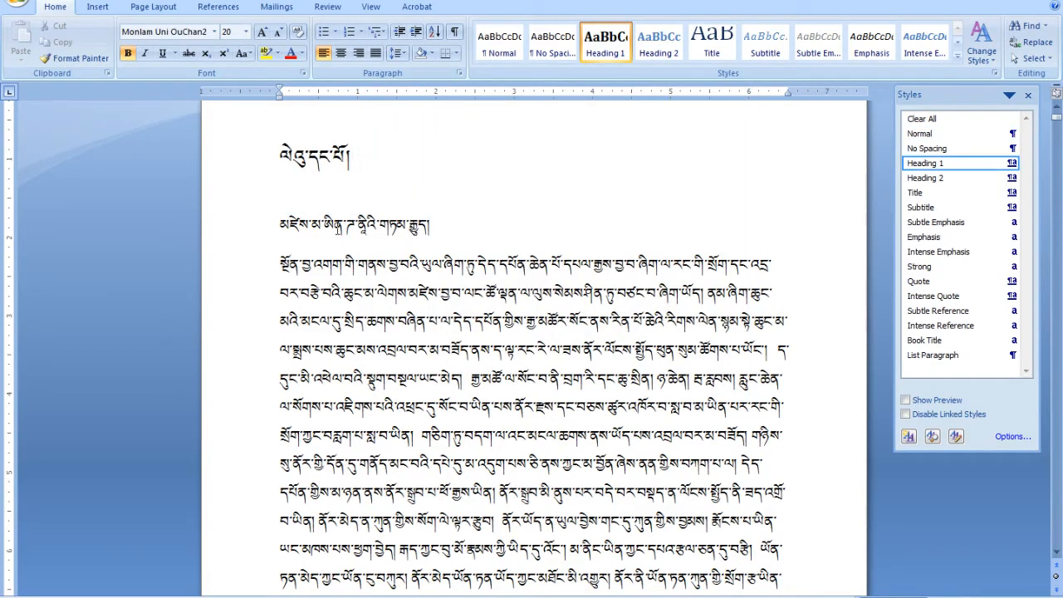
drag(281, 223, 442, 231)
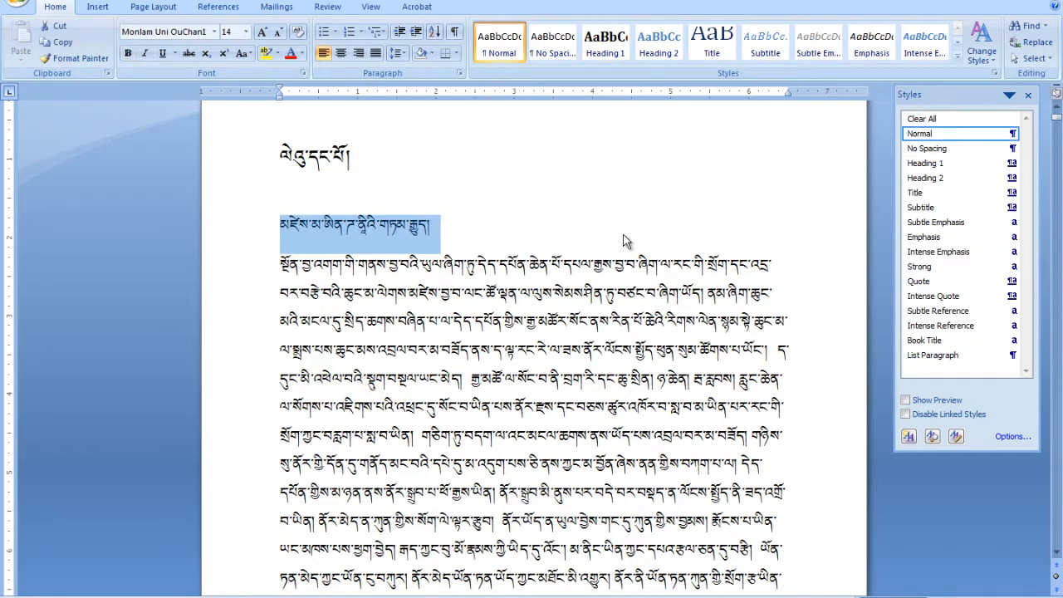
click(669, 46)
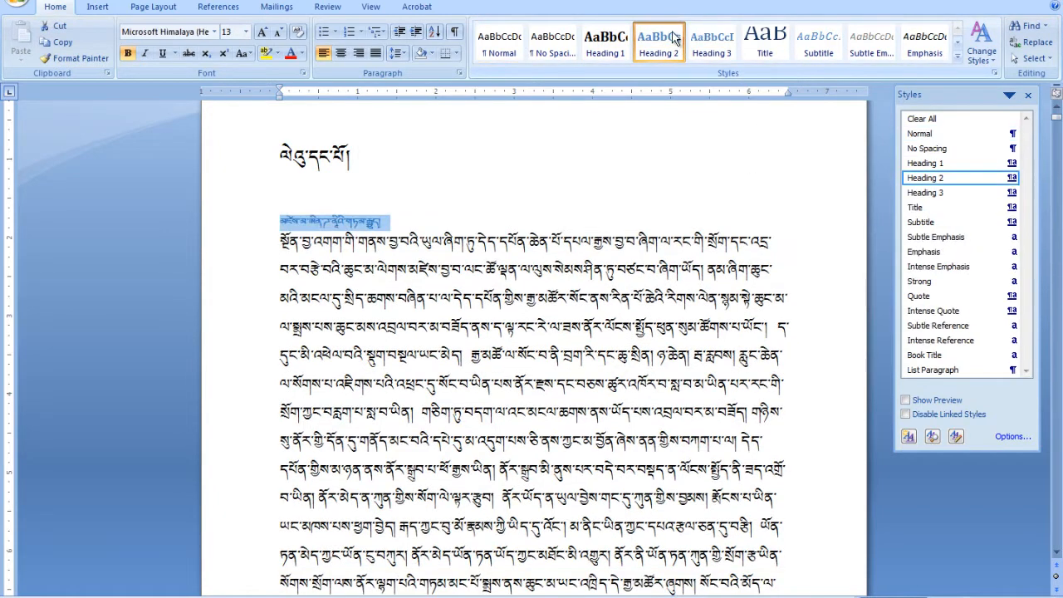
- Modify the Heading 2 style's font settings, setting the font colour to black
right_click(658, 48)
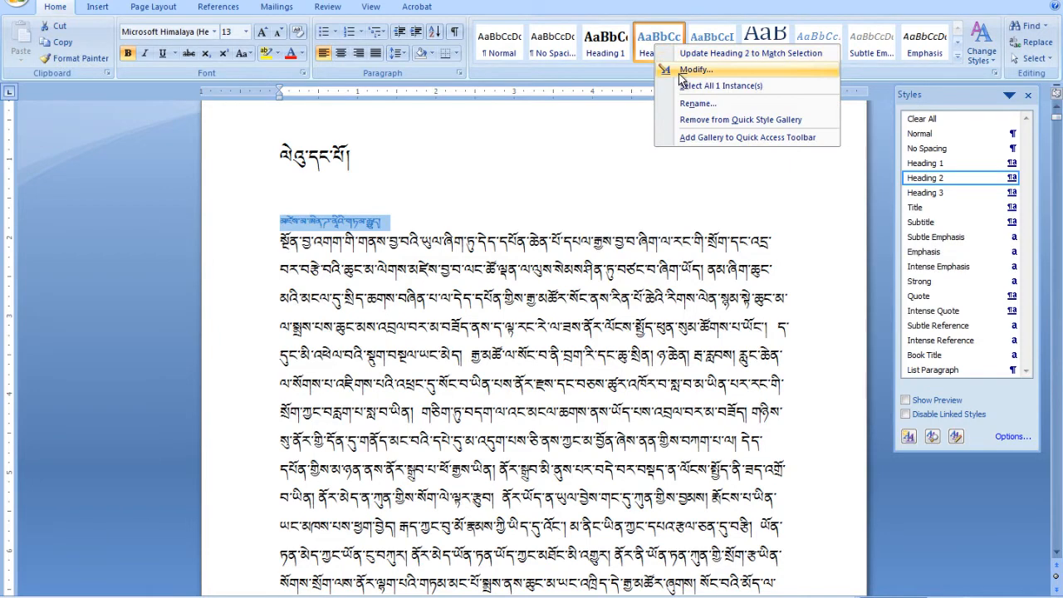
click(679, 72)
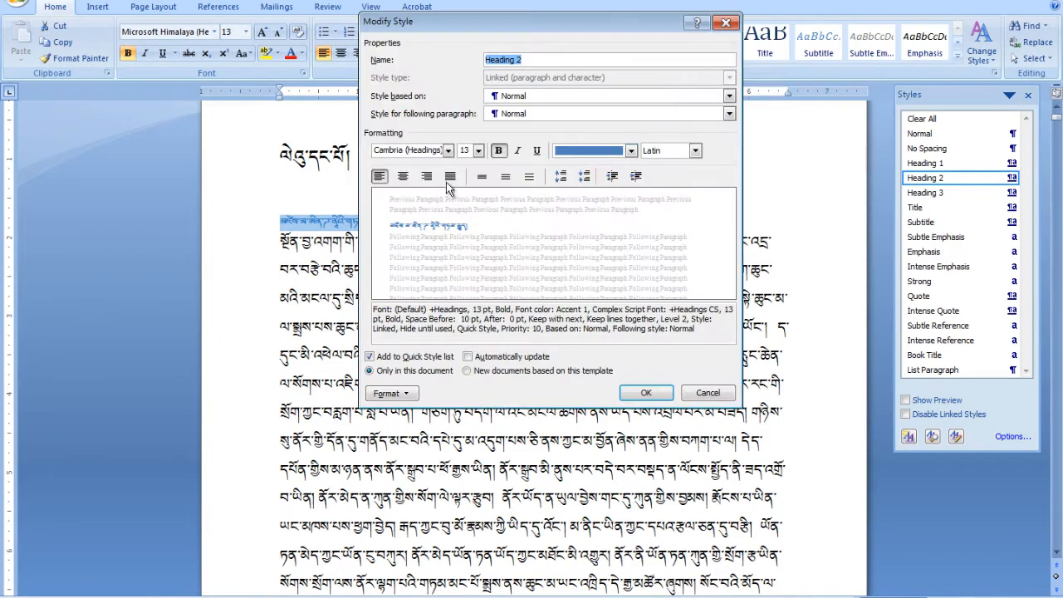
click(407, 392)
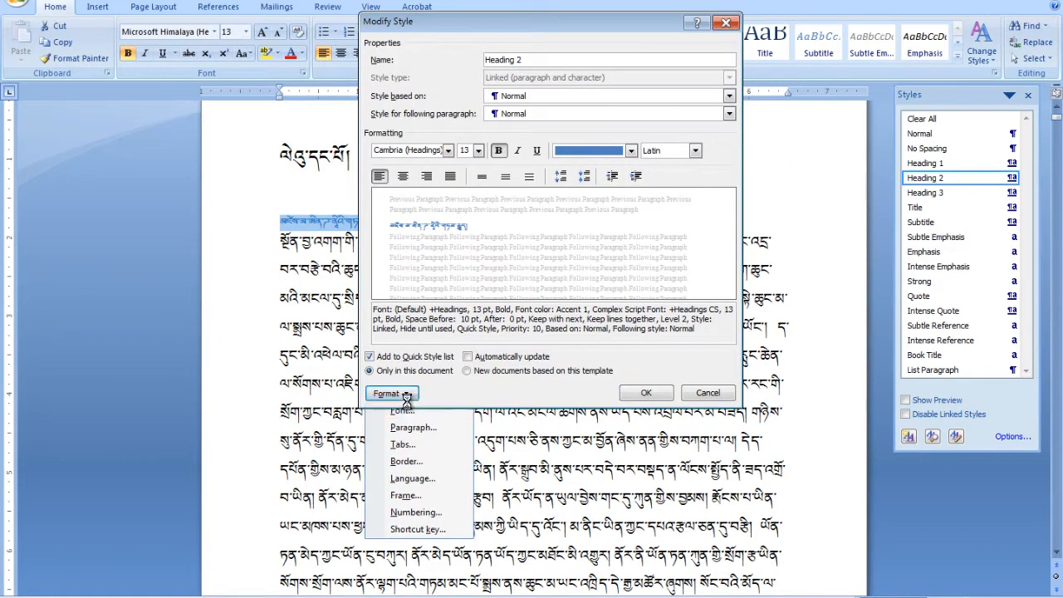
click(405, 408)
click(449, 286)
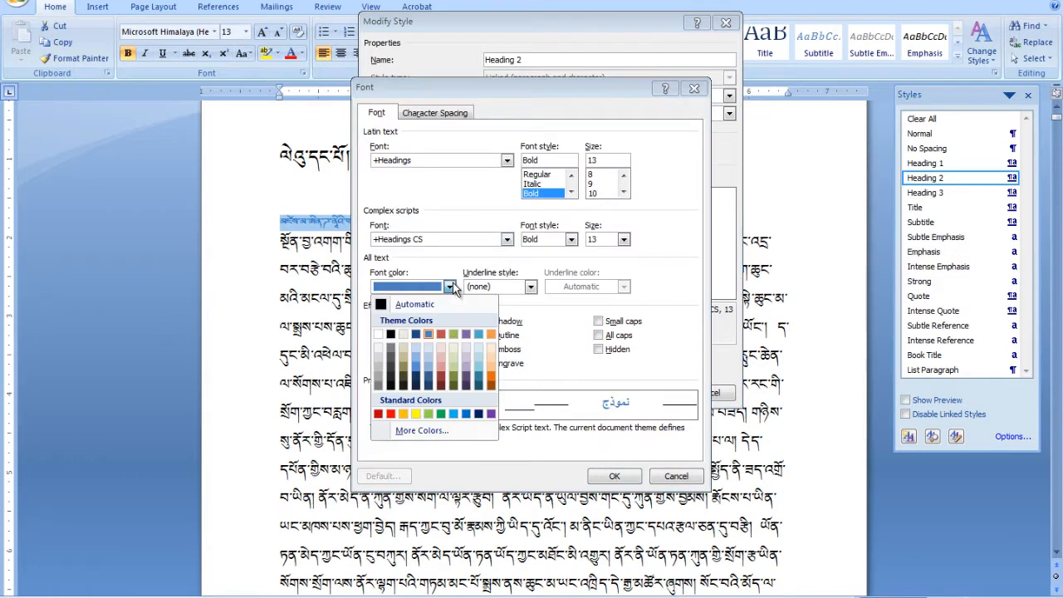
click(380, 332)
- Set Heading 2's complex-script font to Monlam Uni OuChan4, Regular, size 16, and confirm the font settings
click(507, 239)
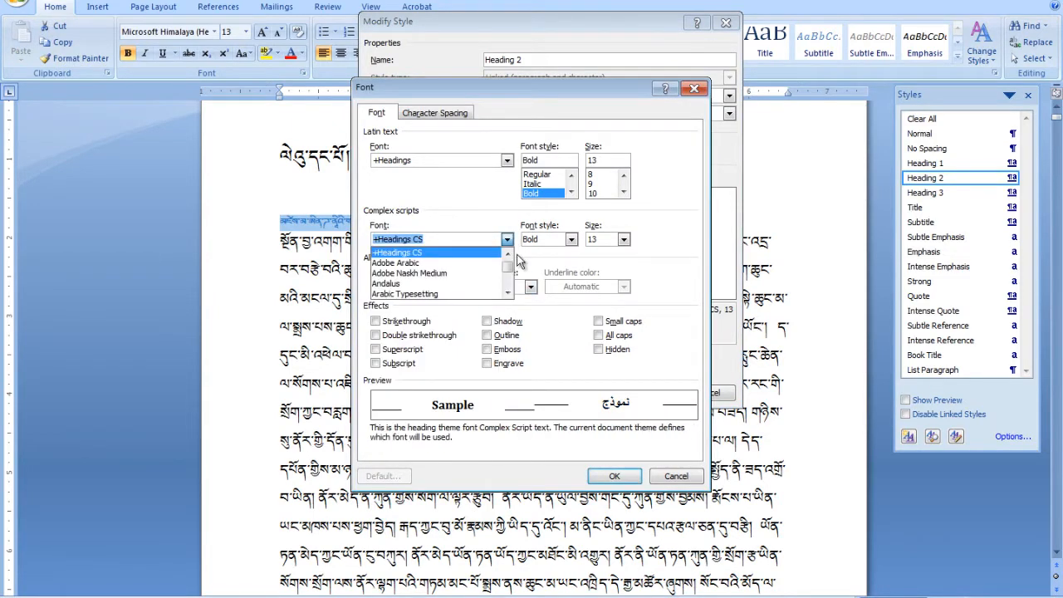
drag(508, 257, 509, 280)
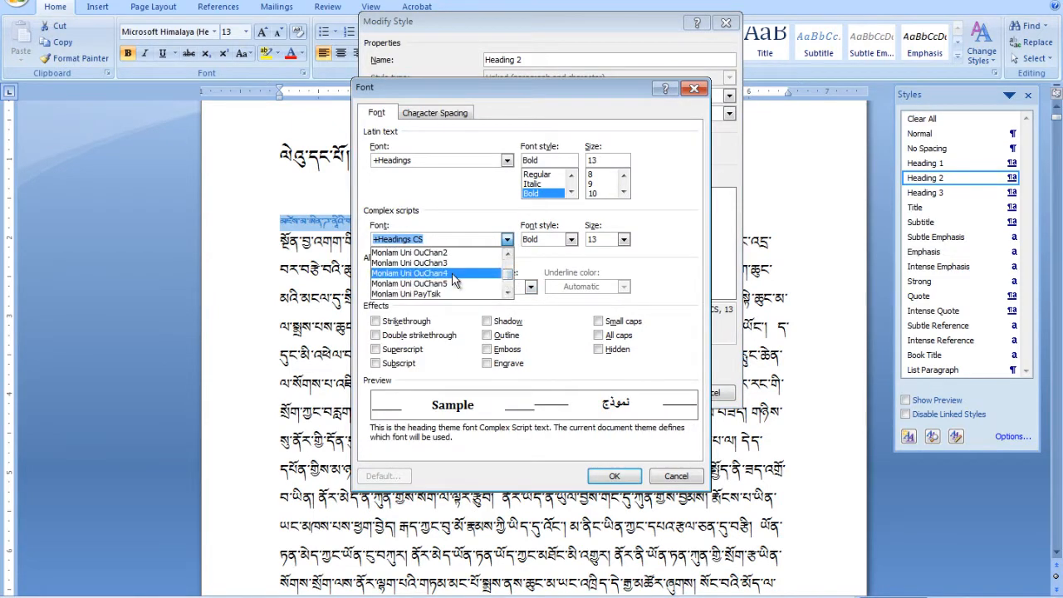
click(415, 283)
click(571, 240)
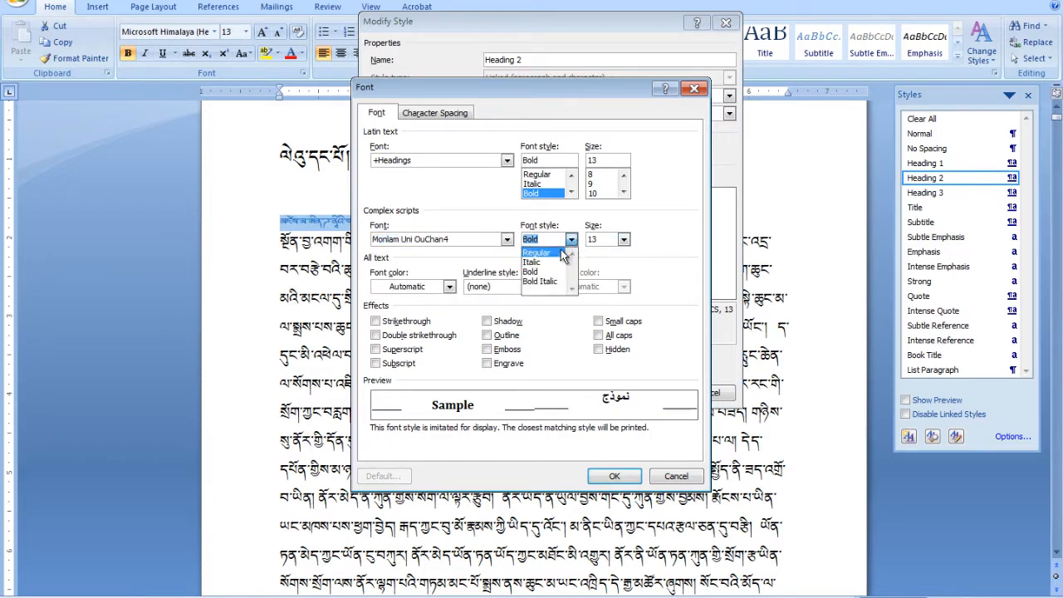
click(544, 252)
click(624, 239)
click(624, 289)
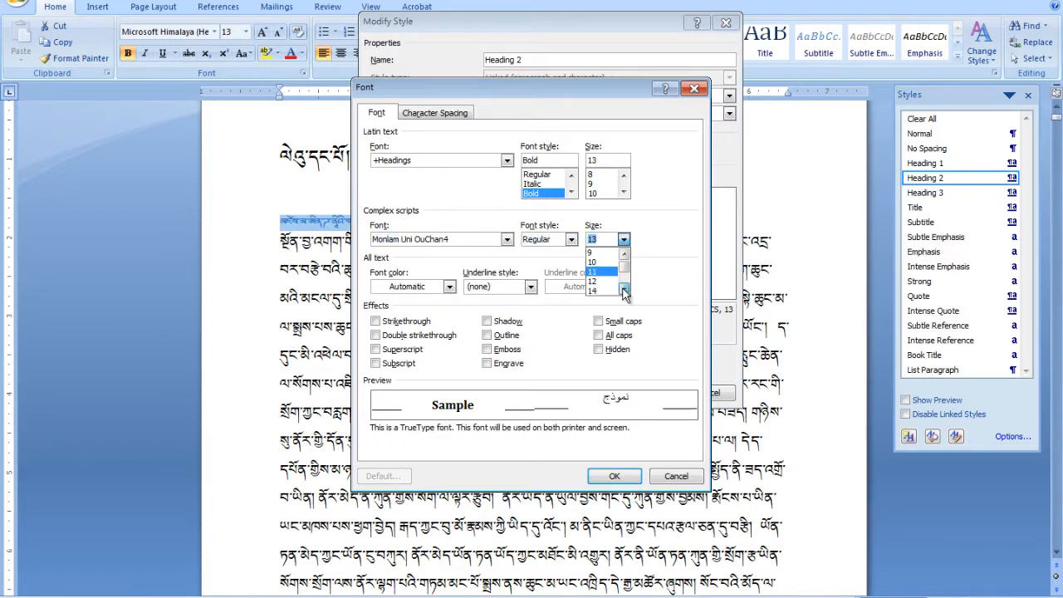
click(624, 288)
click(624, 289)
click(602, 280)
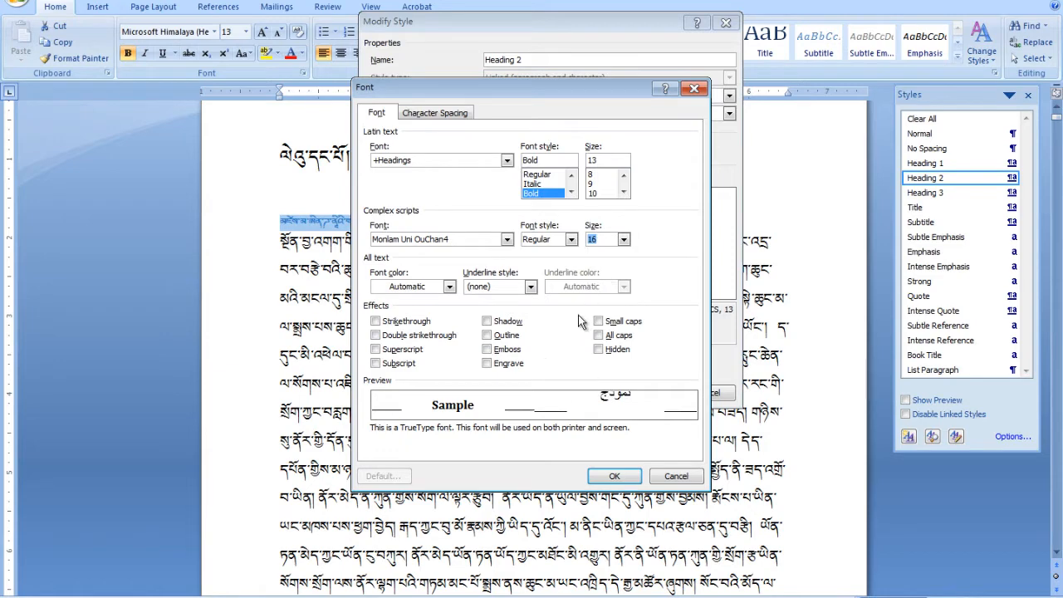
click(613, 478)
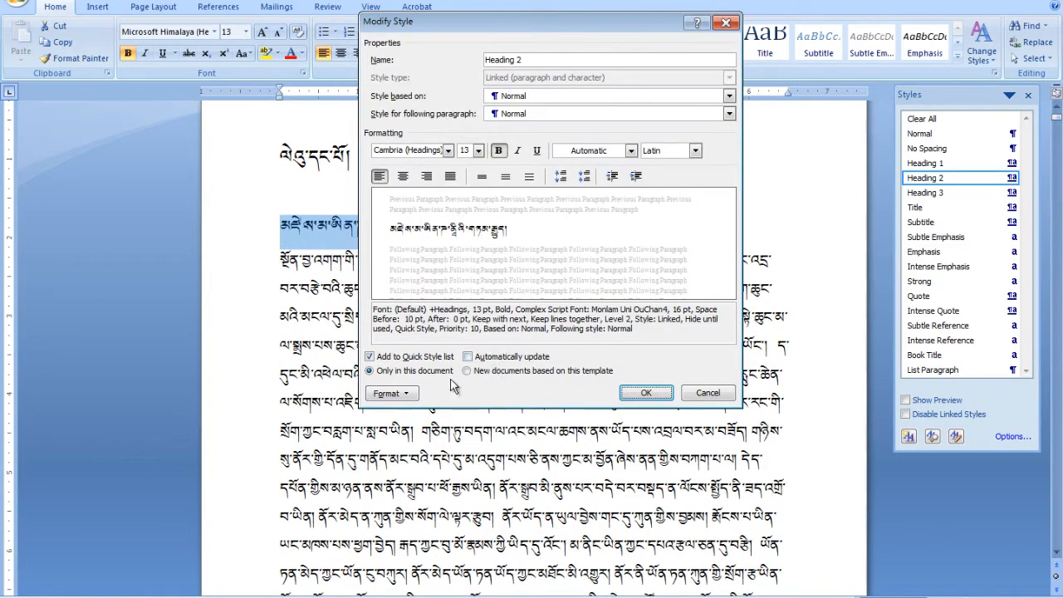
- Set Heading 2's paragraph spacing to none before and 12 pt after, and save the style changes
click(412, 392)
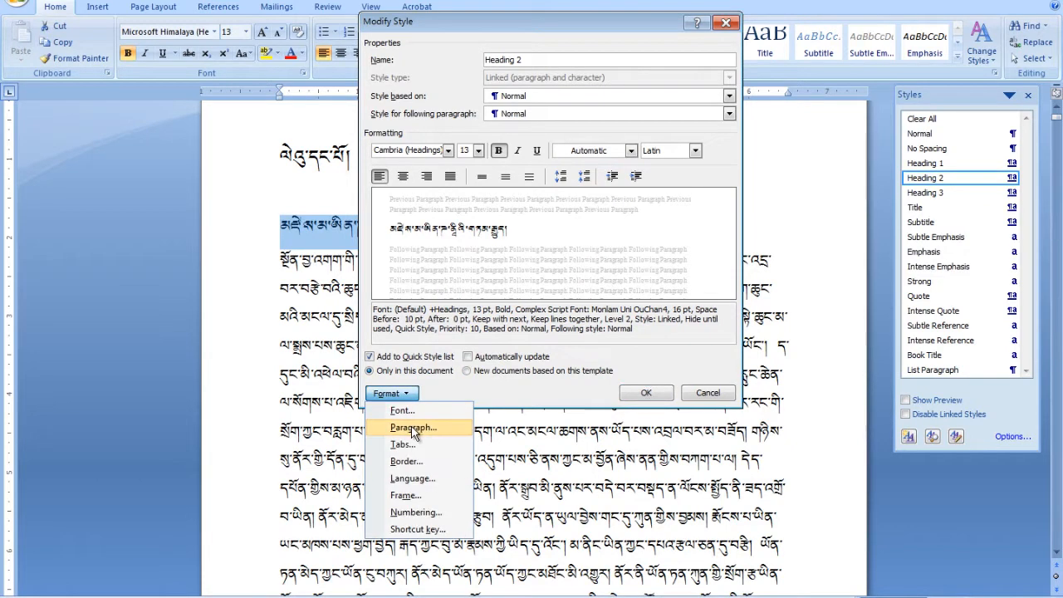
click(412, 428)
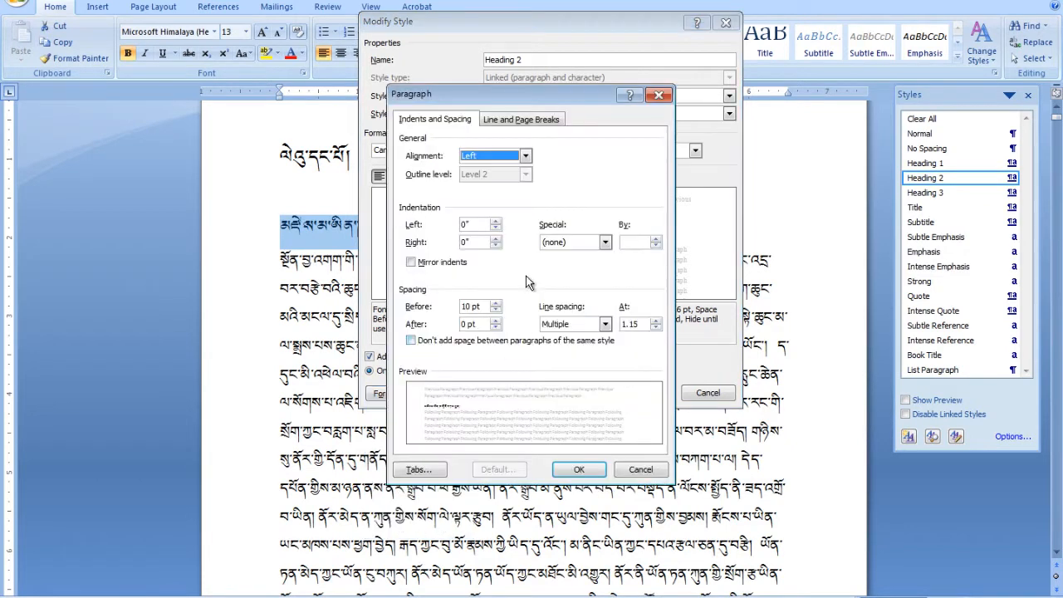
click(495, 321)
click(494, 320)
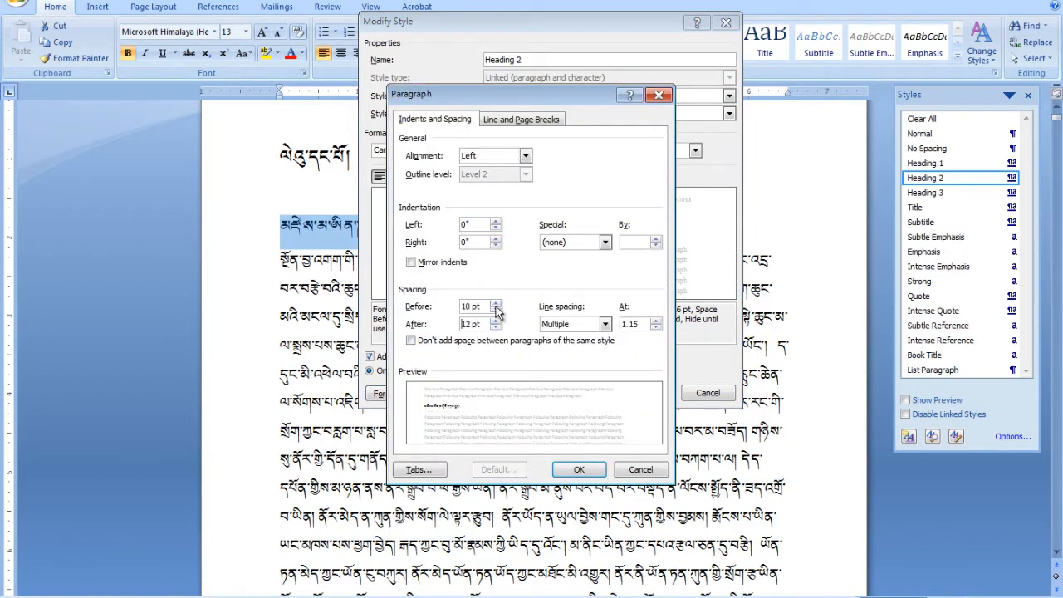
click(496, 309)
click(579, 469)
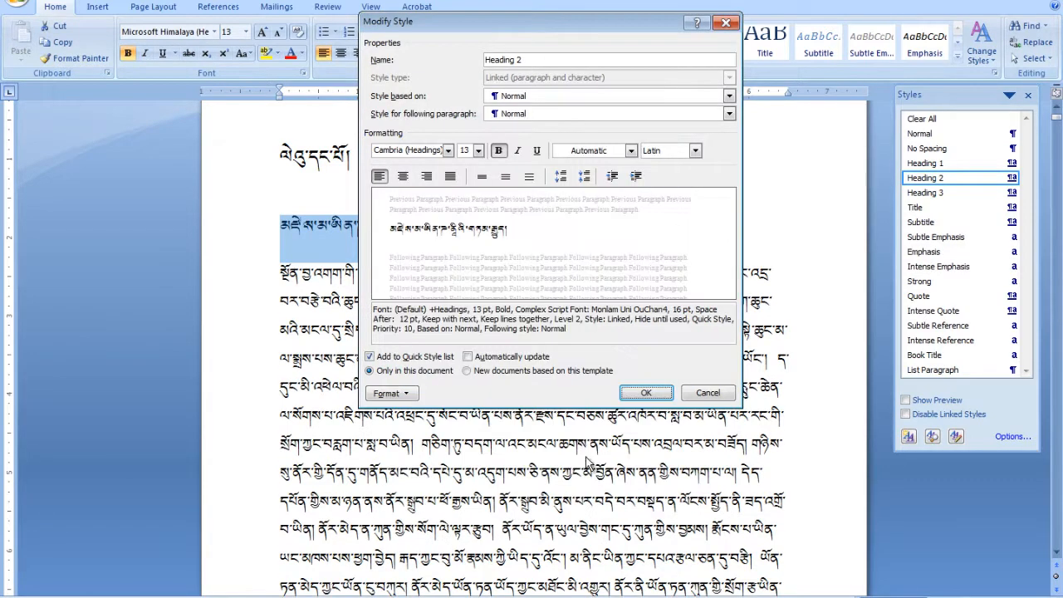
click(647, 393)
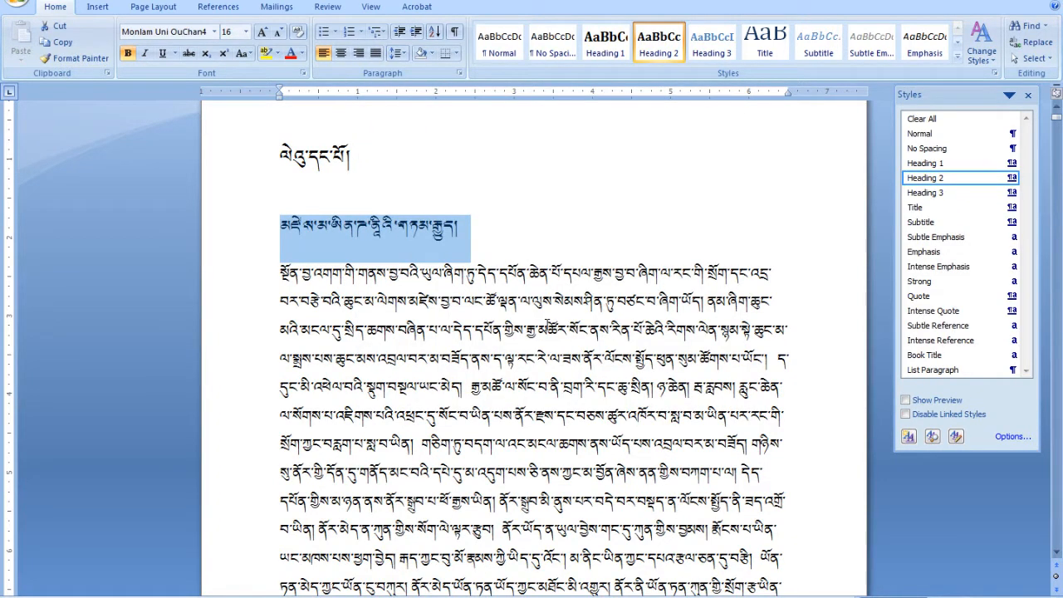
- Justify the body paragraph below the story title
click(481, 239)
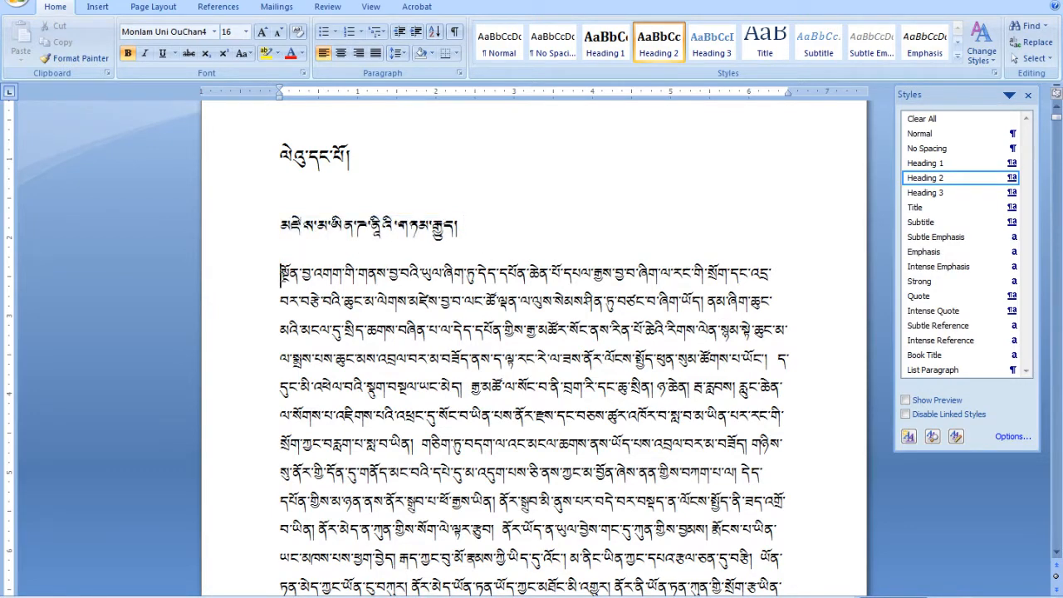
drag(279, 272, 787, 328)
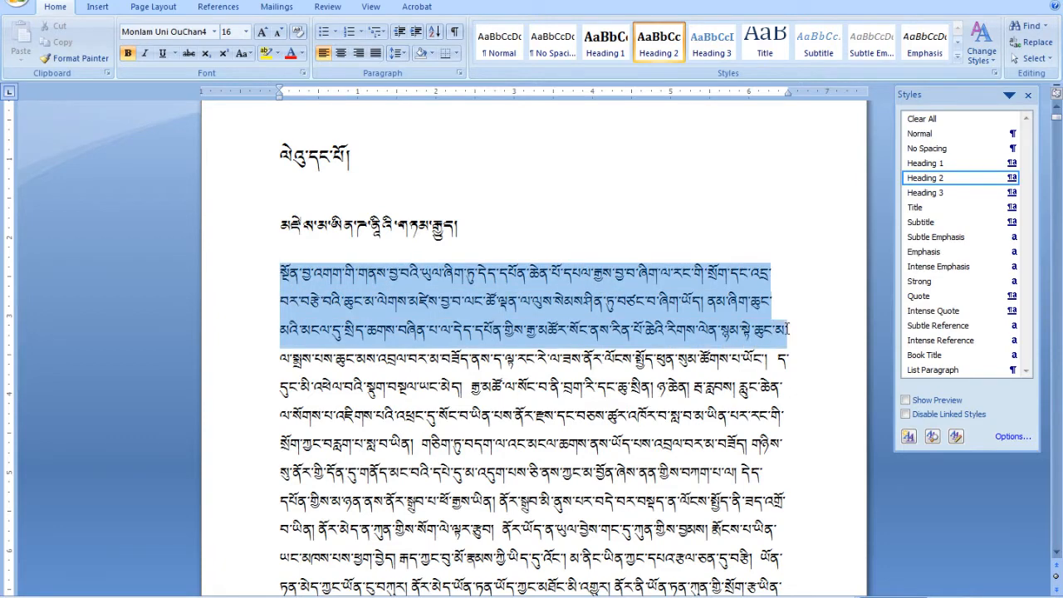
click(375, 53)
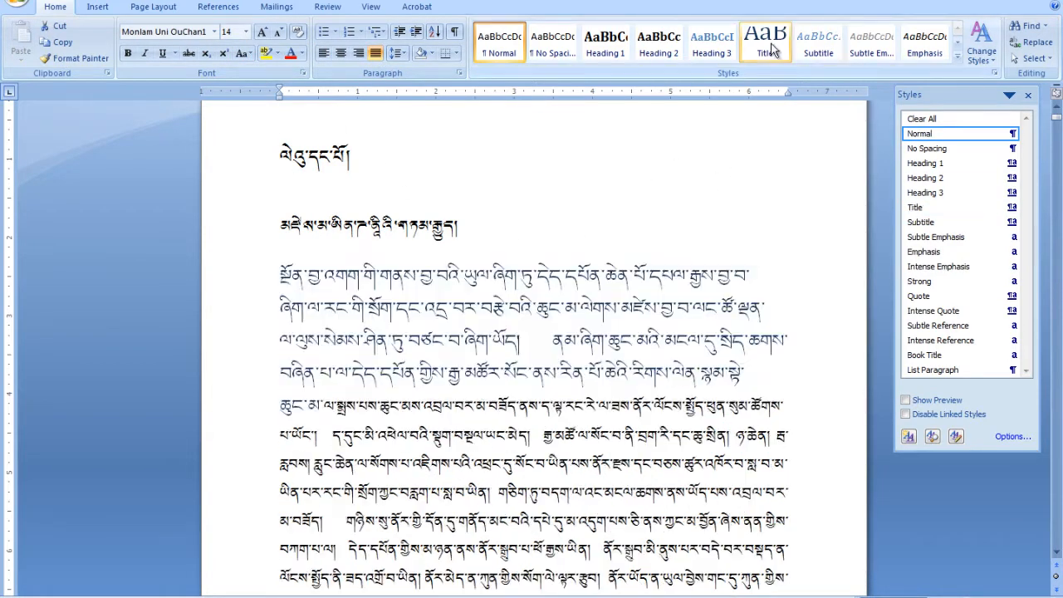
- Start a new style named body1 from the justified body text, with Paragraph as its style type
click(993, 73)
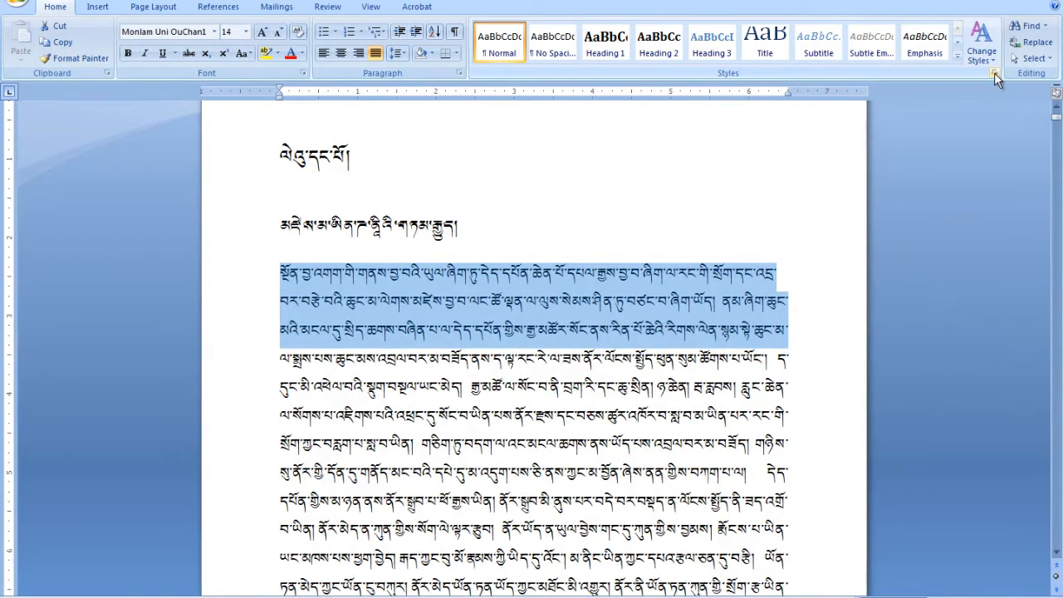
click(993, 73)
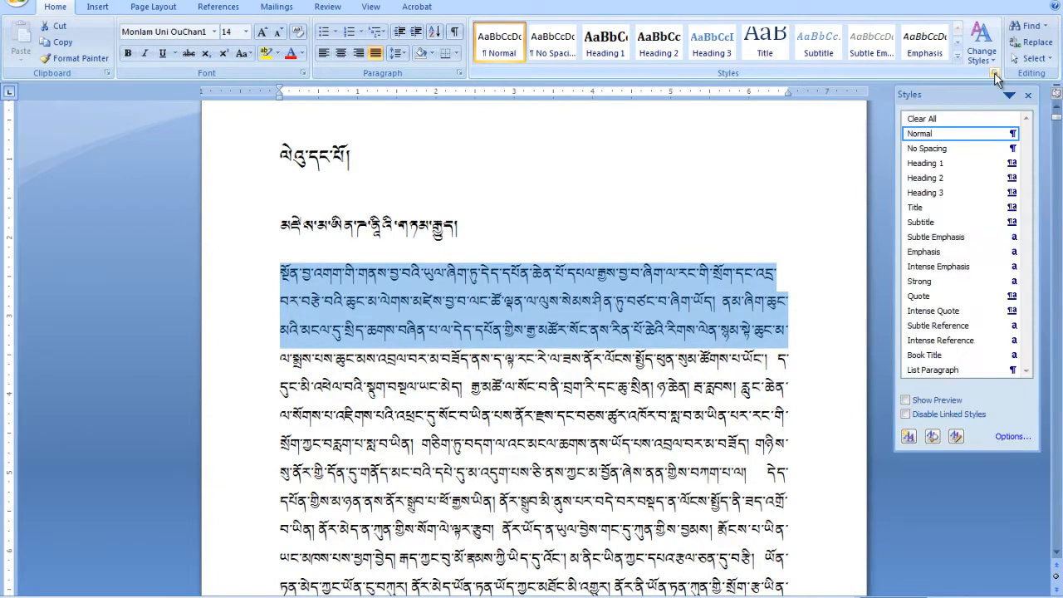
click(908, 440)
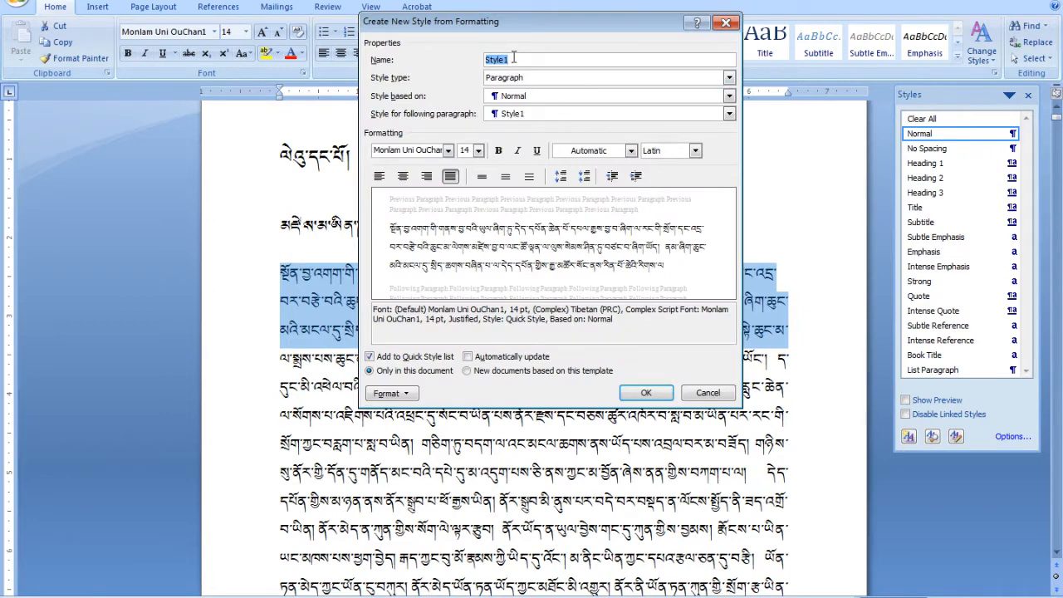
text(body1)
click(728, 77)
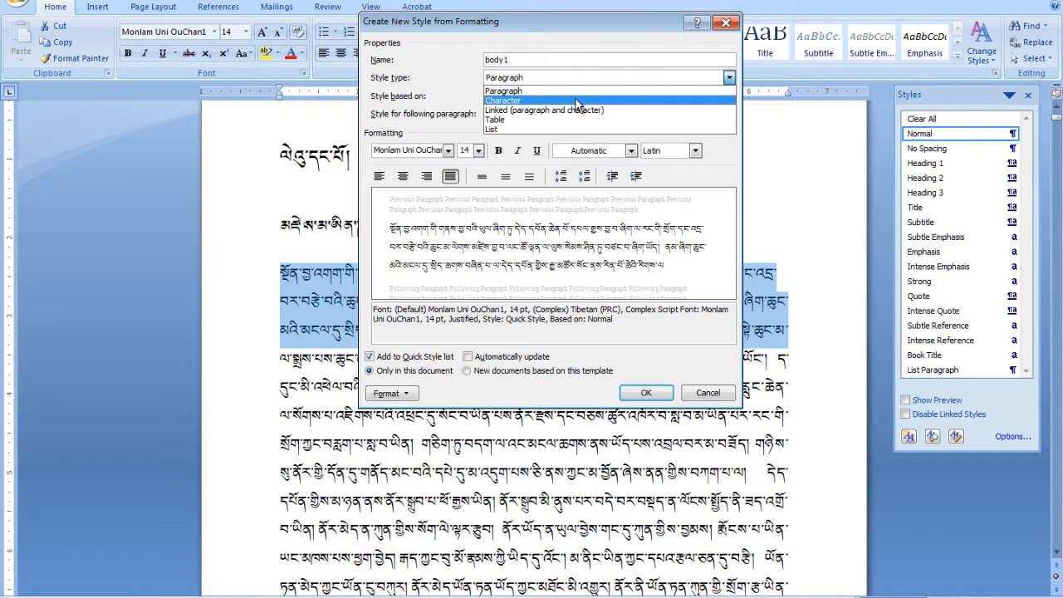
click(532, 91)
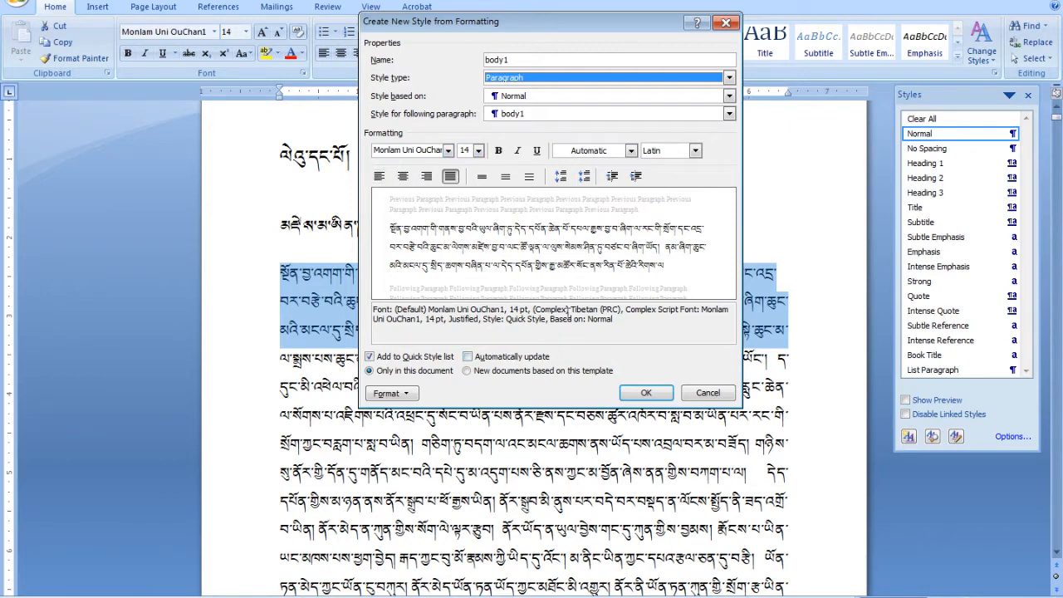
- Give the body1 style 12 pt spacing after and Single line spacing, and save the new style
click(400, 395)
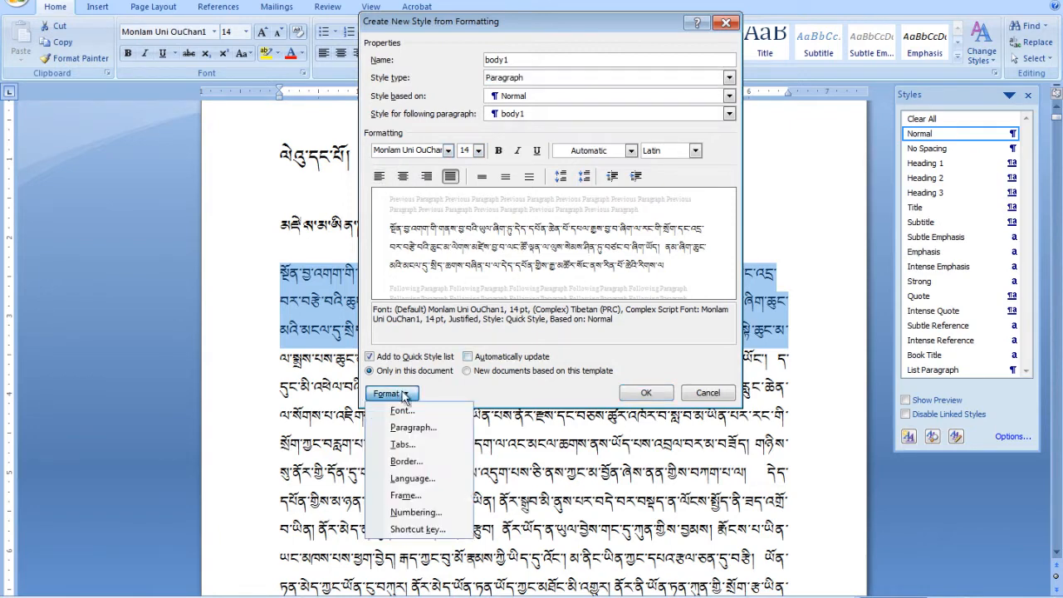
click(406, 427)
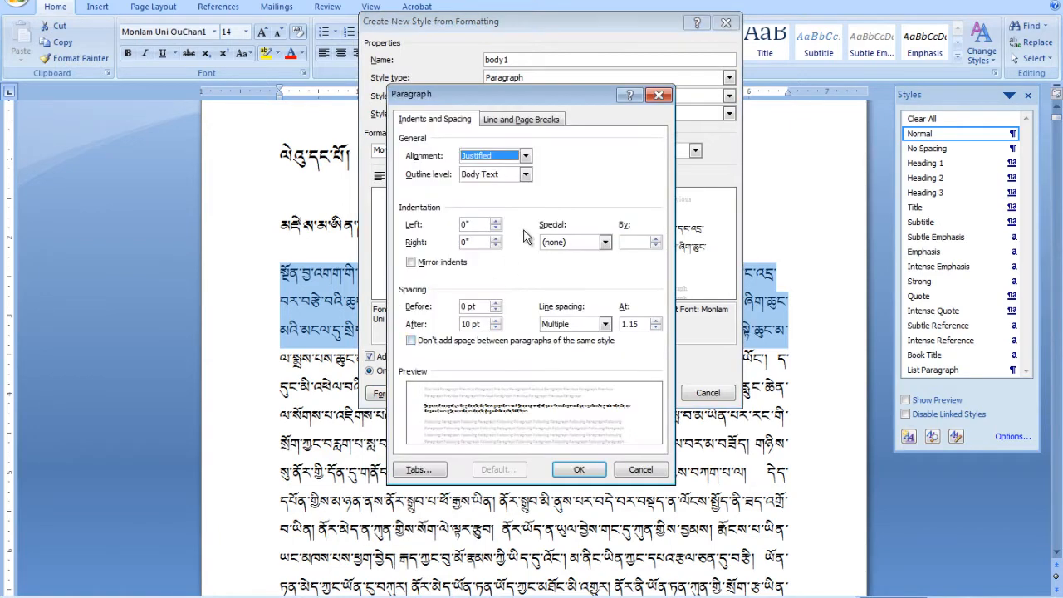
click(495, 321)
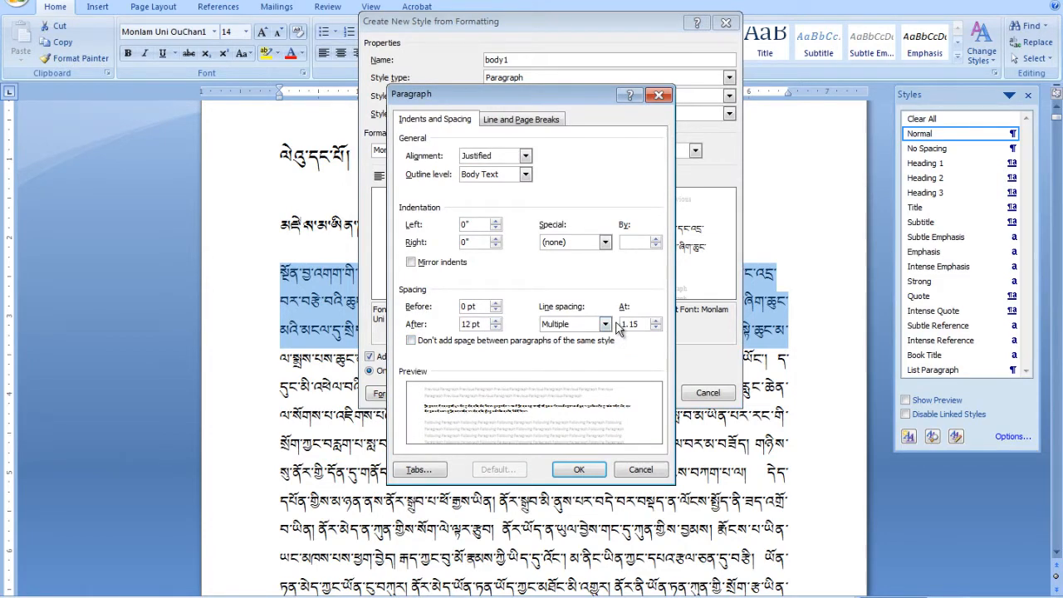
click(605, 324)
click(581, 336)
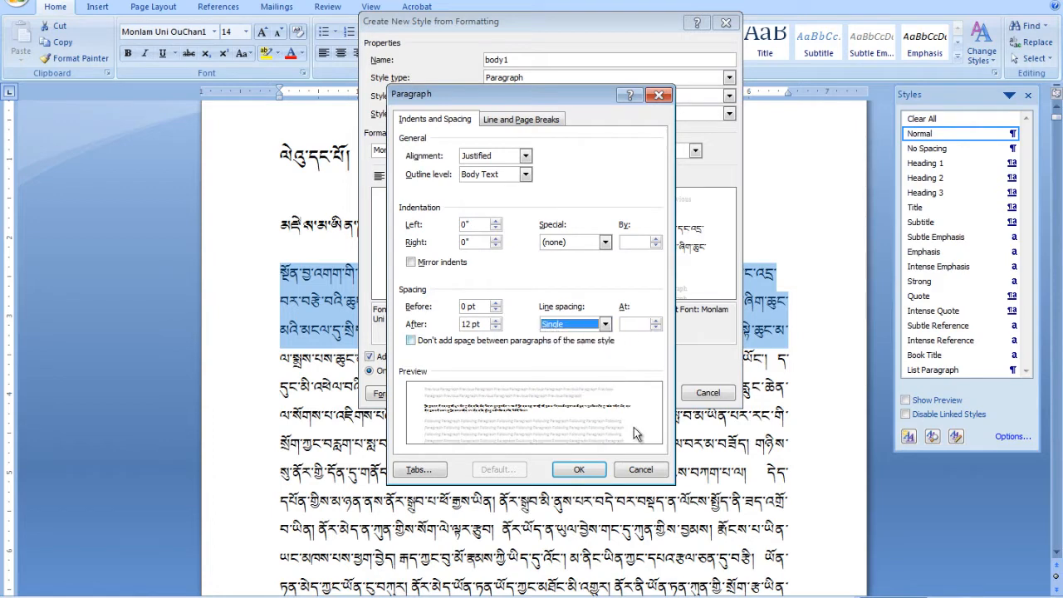
click(579, 470)
click(646, 399)
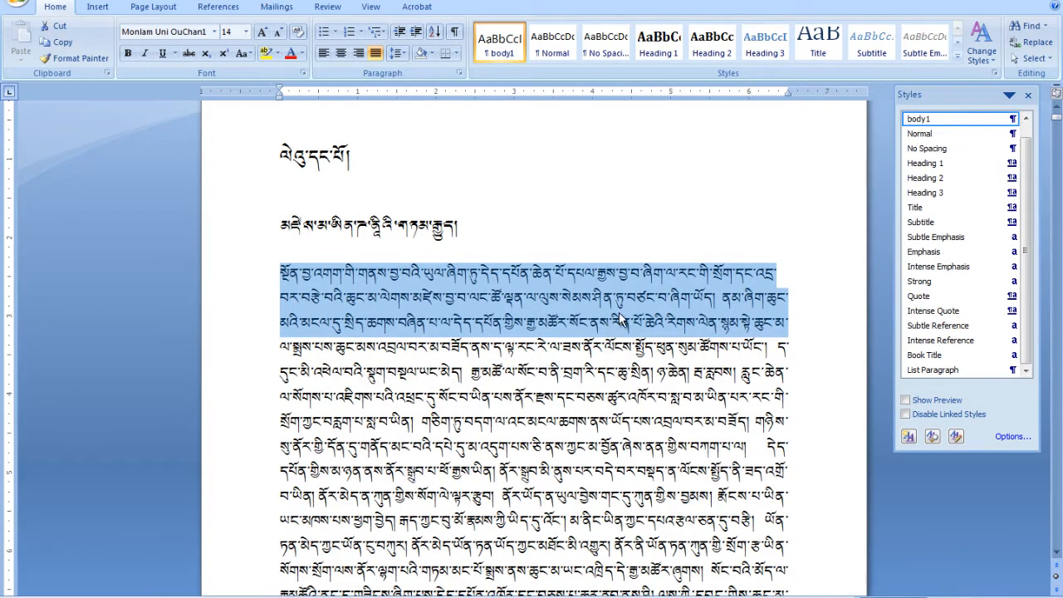
- Indent the first line of the body paragraph by about 0.25 inch
click(621, 320)
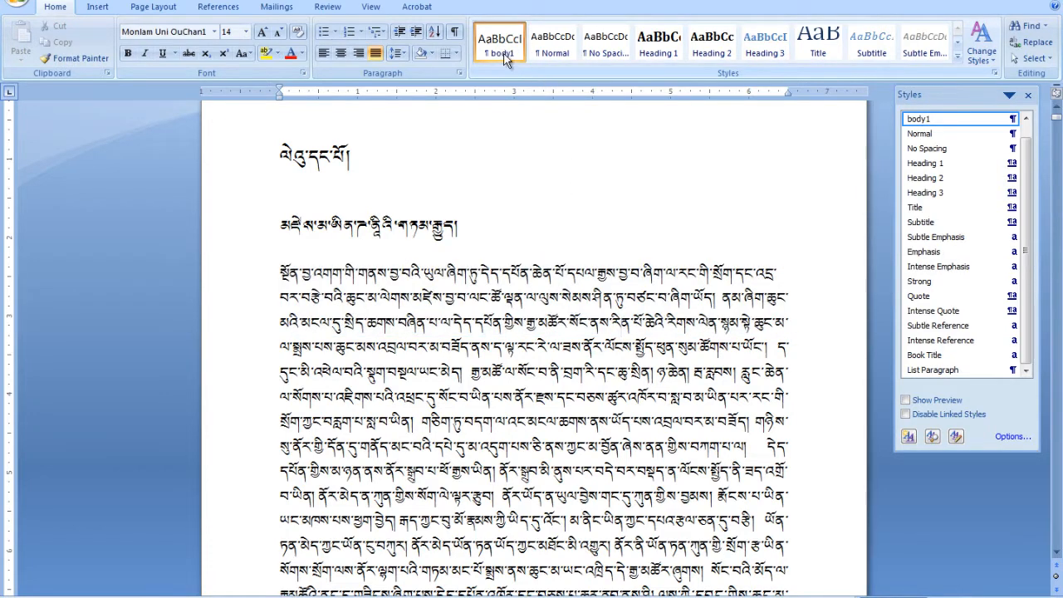
click(286, 279)
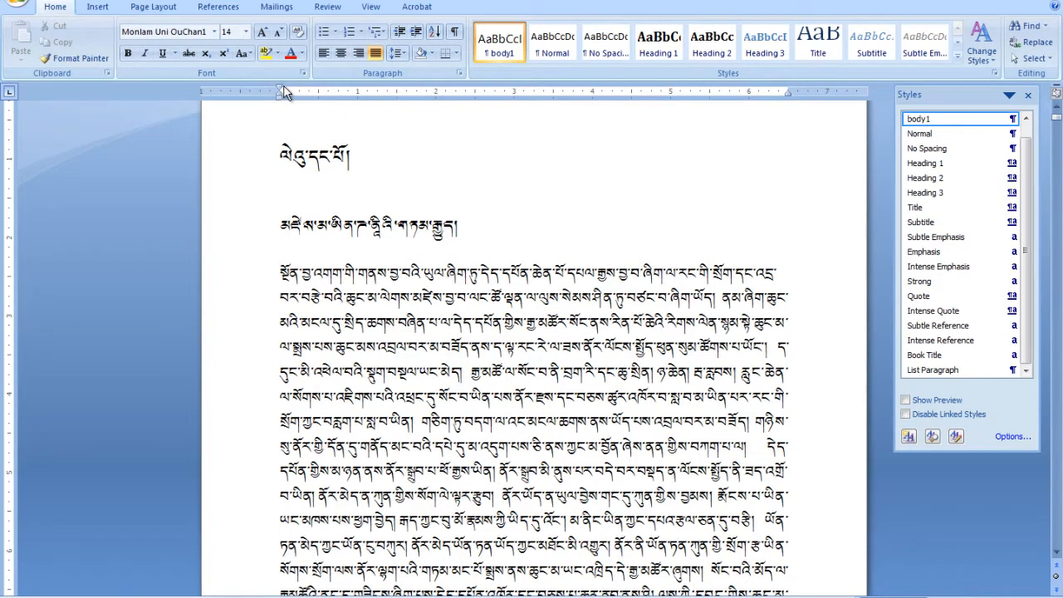
drag(282, 89, 302, 94)
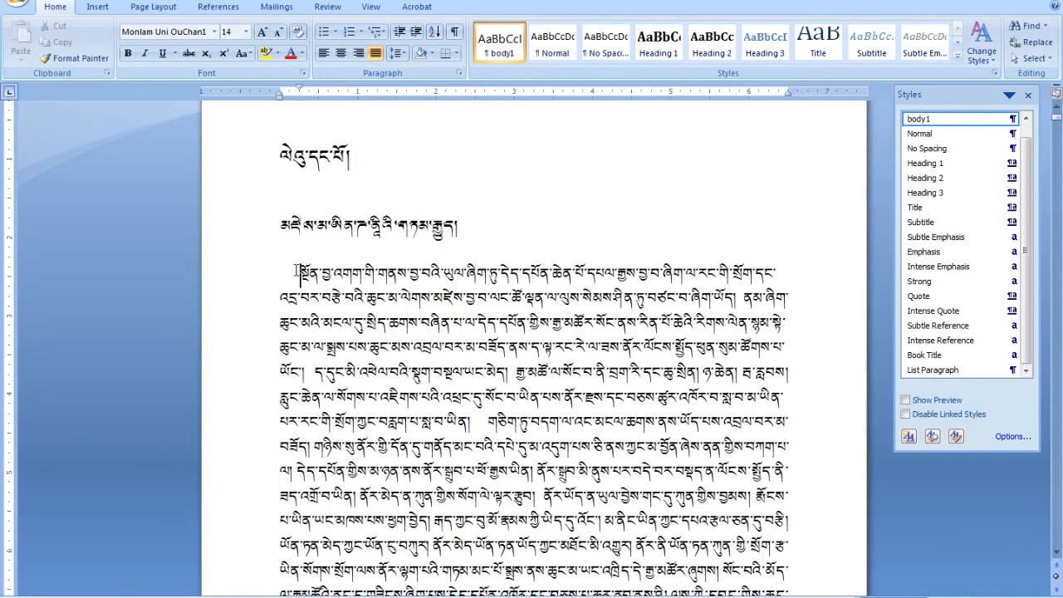
- Create a new paragraph style named body2 from the body paragraph with the indented first line
drag(299, 274, 762, 347)
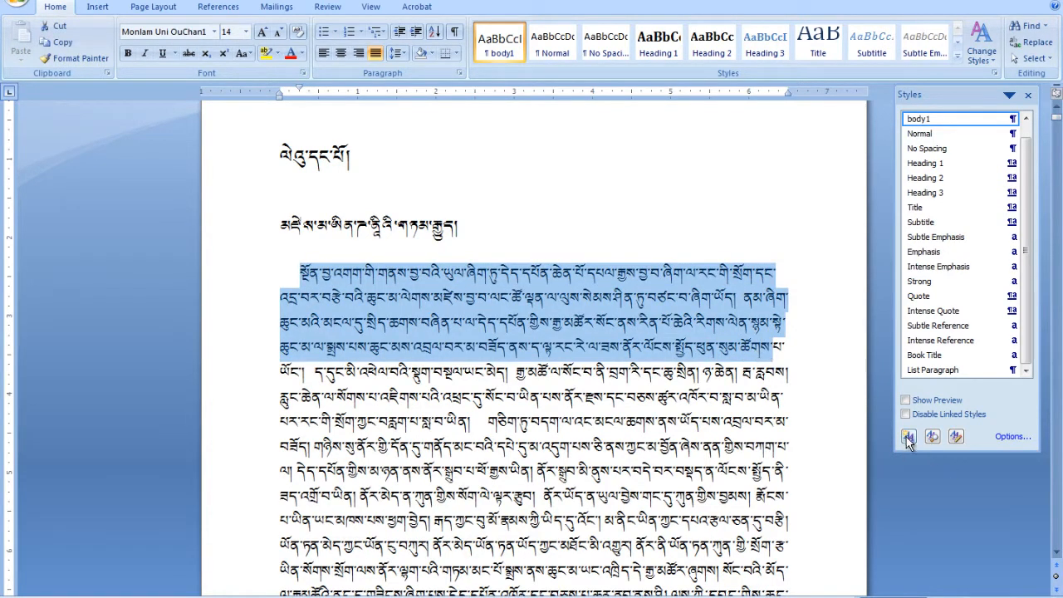
click(908, 438)
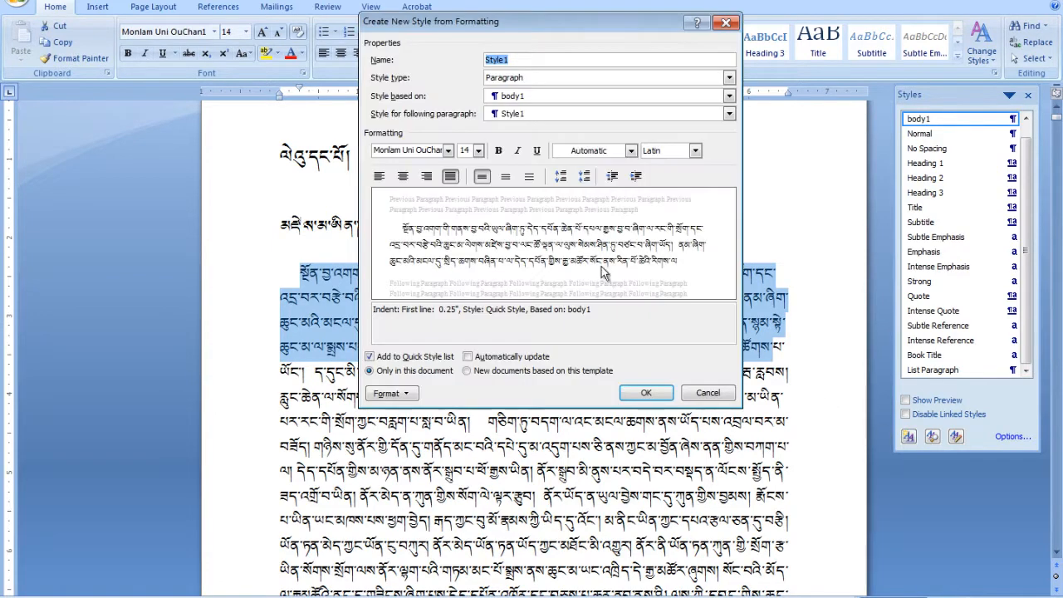
text(body)
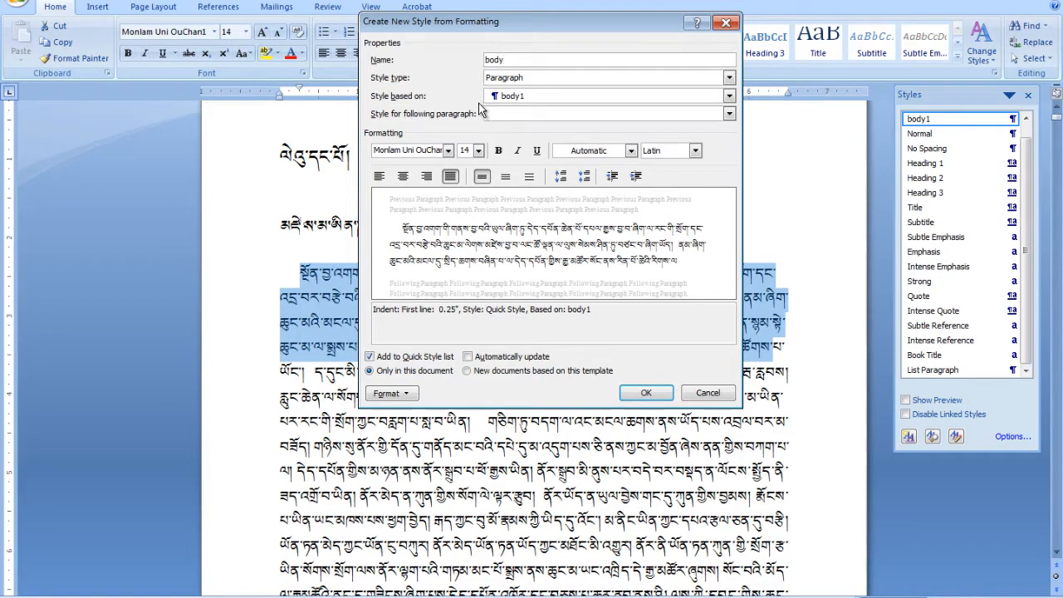
text(2)
click(647, 393)
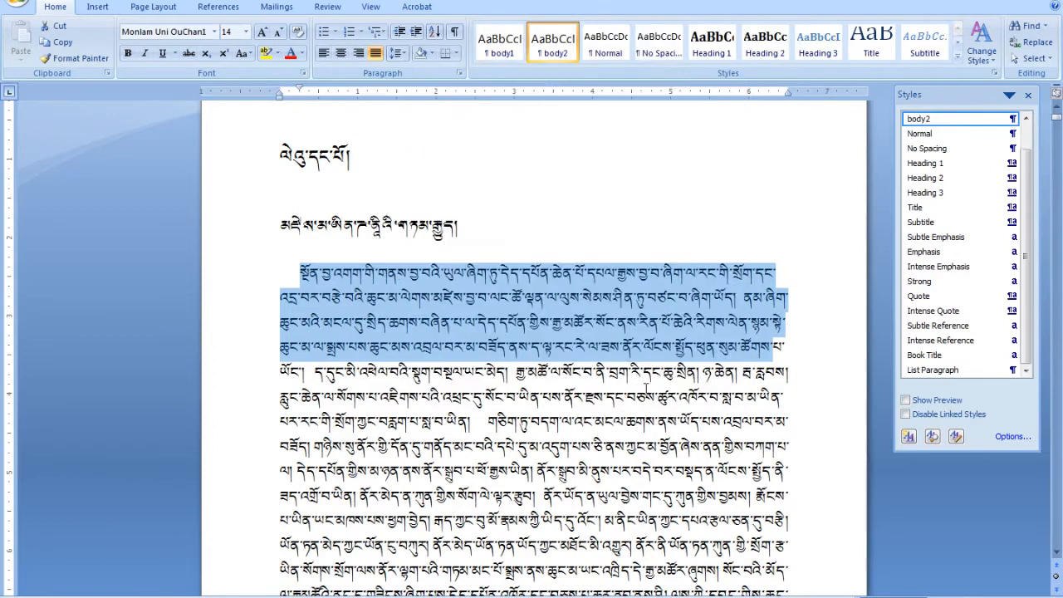
click(618, 324)
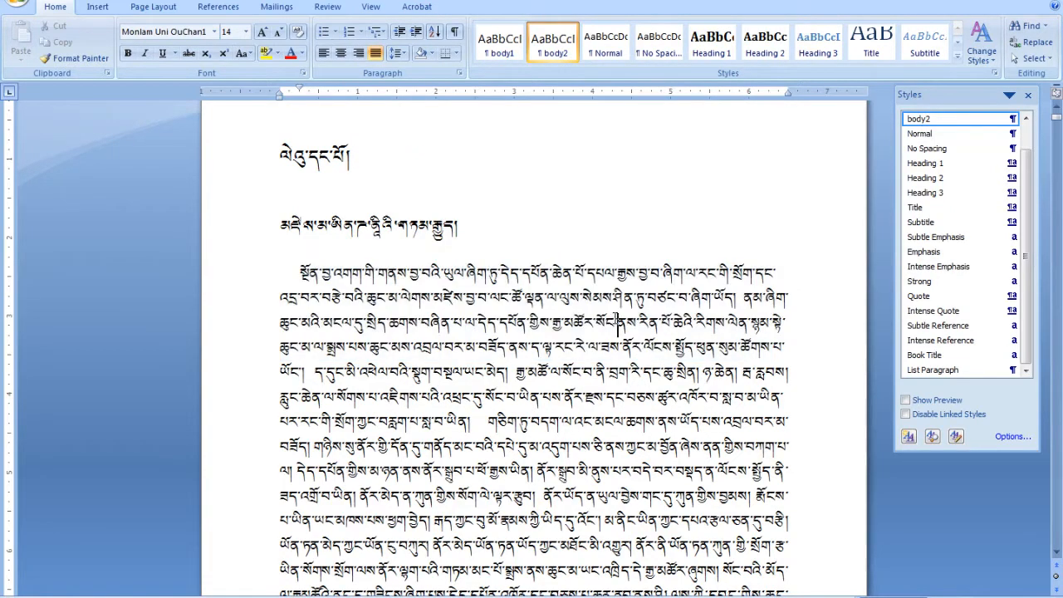
- Apply the body2 style to the entire document
scroll(614, 308, down, 3)
scroll(589, 332, up, 3)
key(ctrl+a)
click(551, 46)
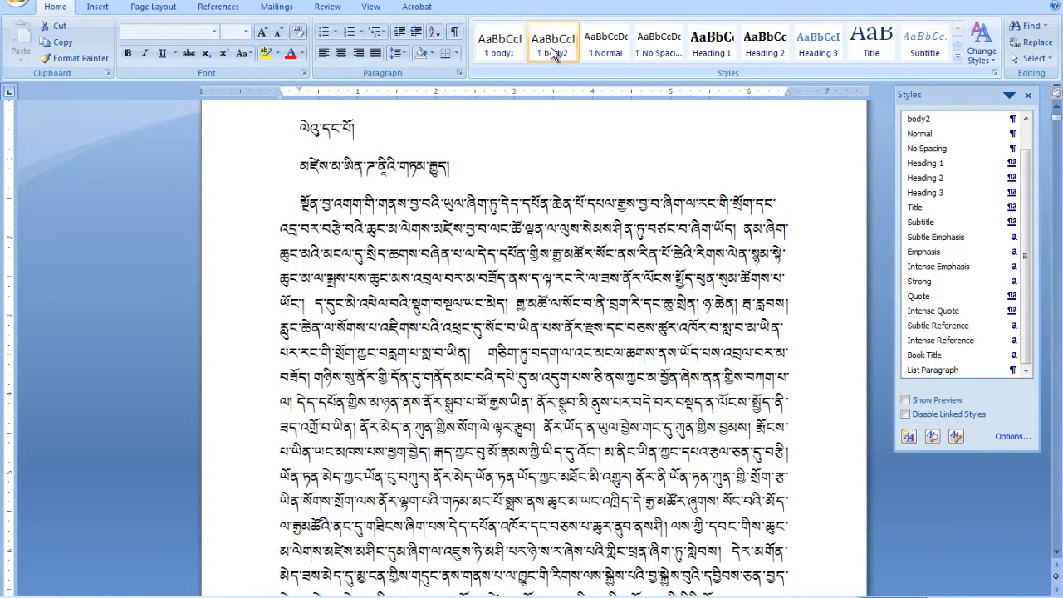
click(548, 50)
click(534, 231)
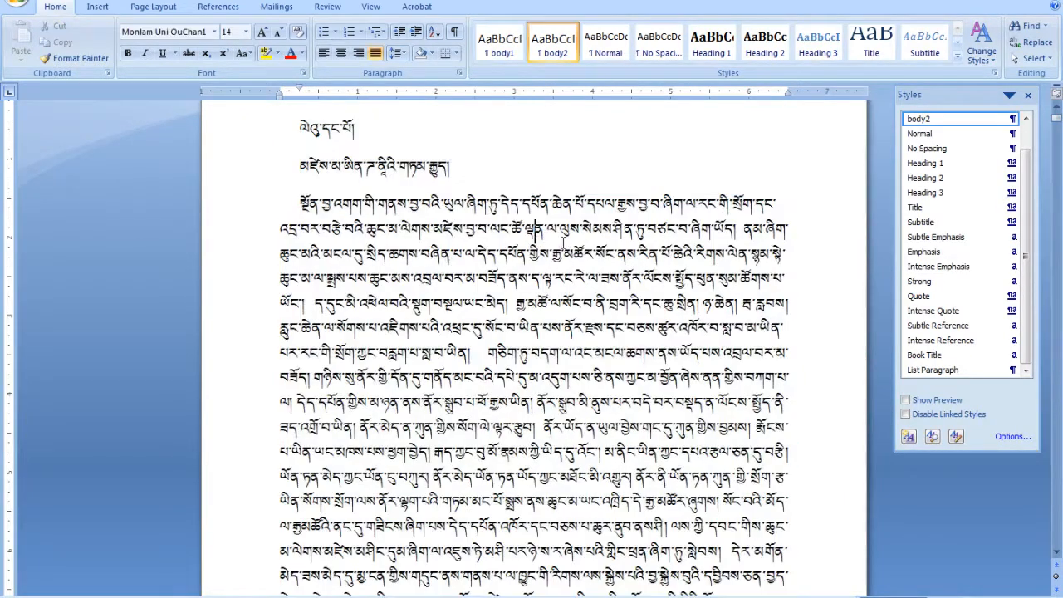
scroll(503, 249, up, 2)
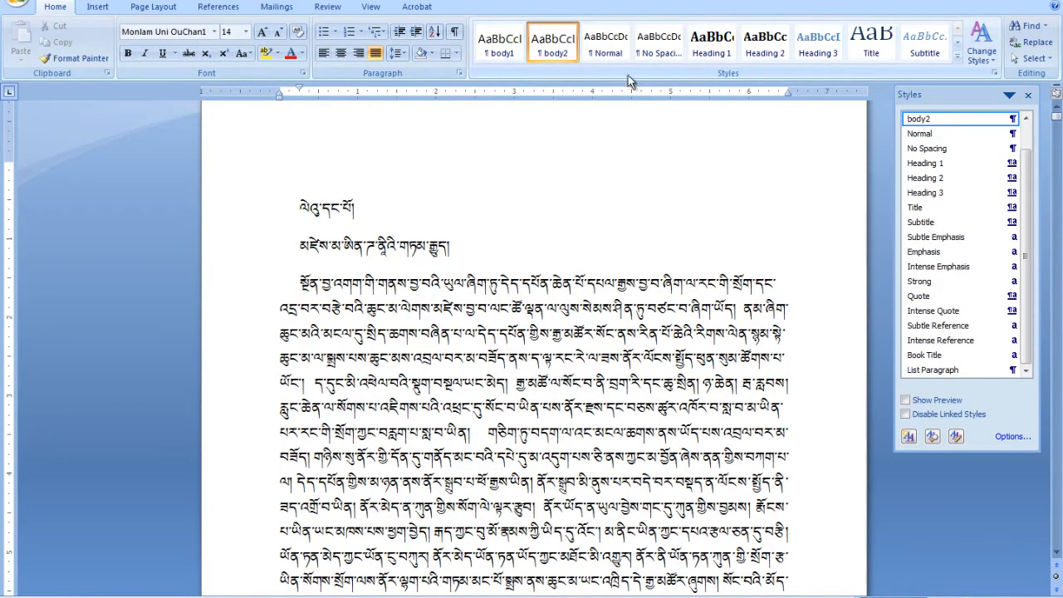
- Apply the Heading 1 style to the first chapter title and the Heading 2 style to the story title below it
click(711, 42)
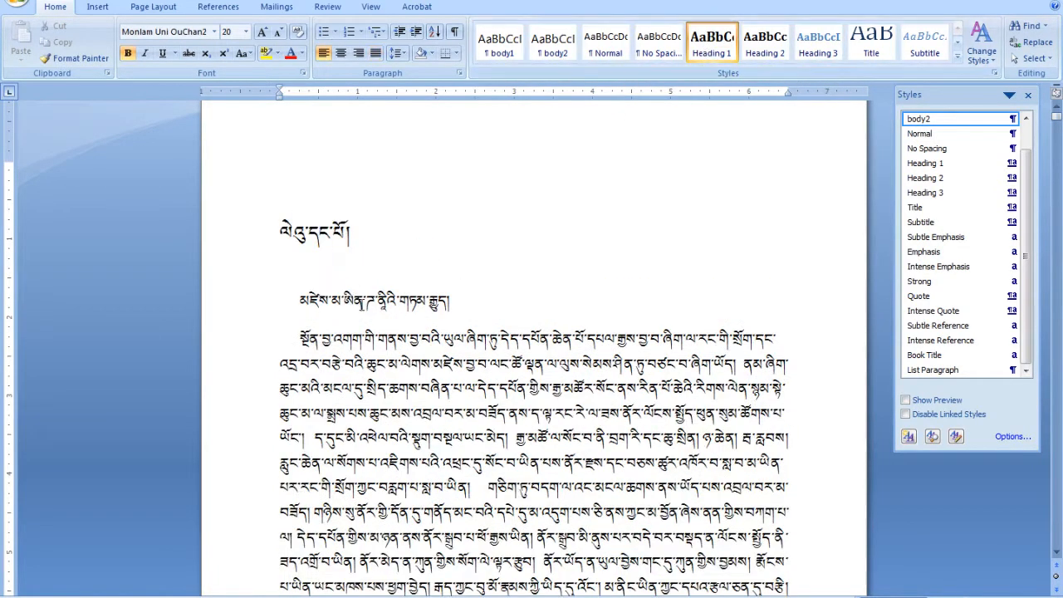
click(764, 42)
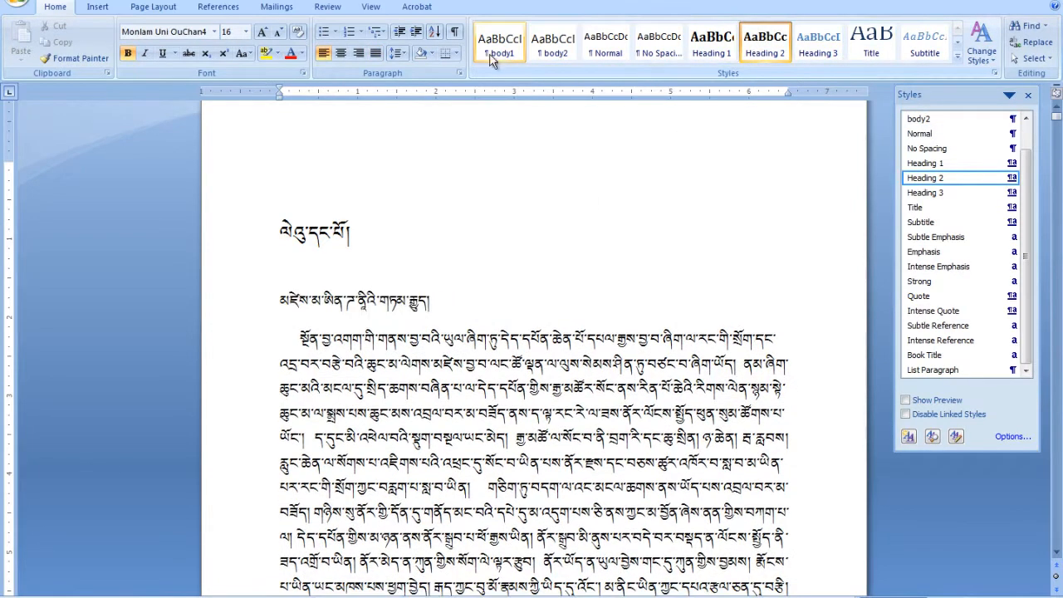
click(383, 305)
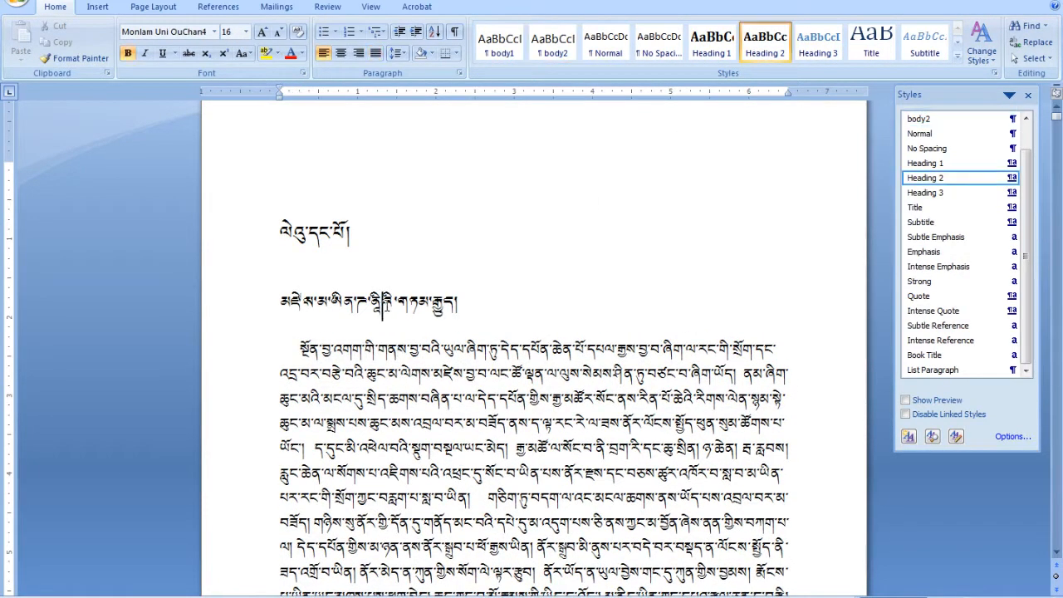
- Modify the Heading 2 style to use centred alignment
right_click(785, 47)
click(787, 66)
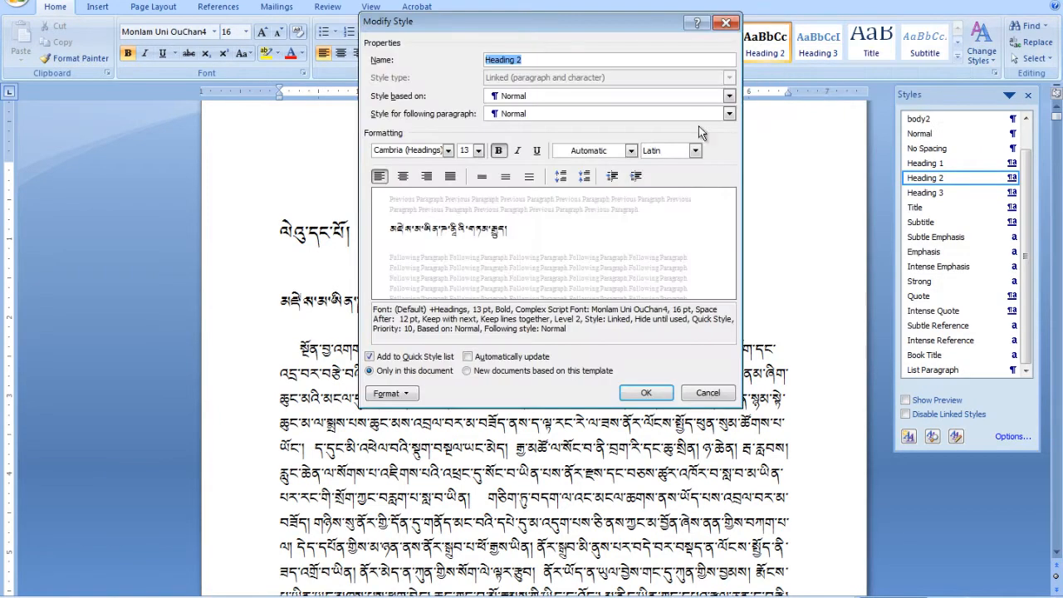
click(402, 176)
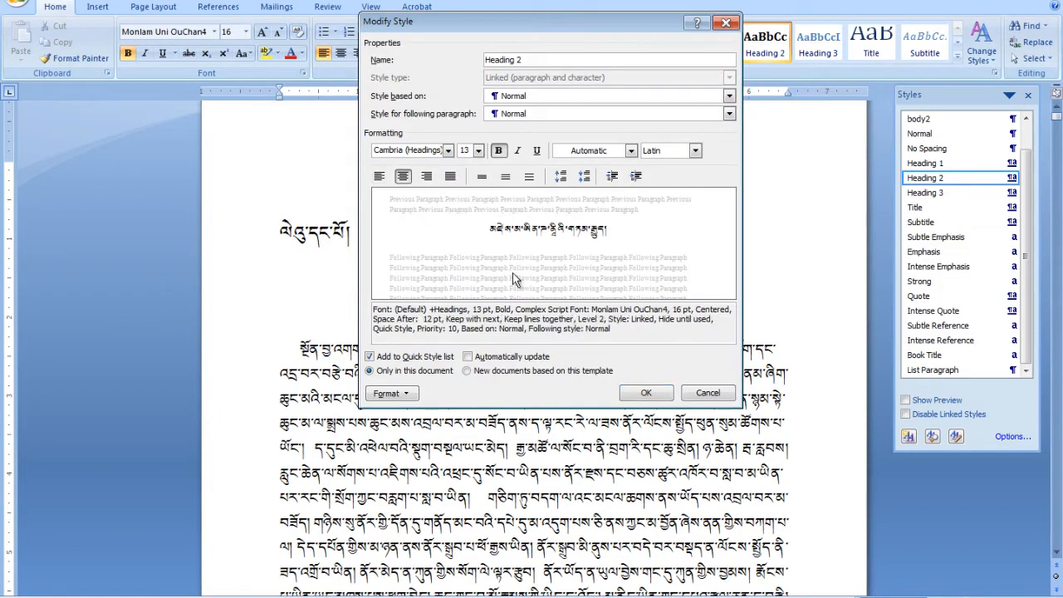
click(647, 393)
click(490, 352)
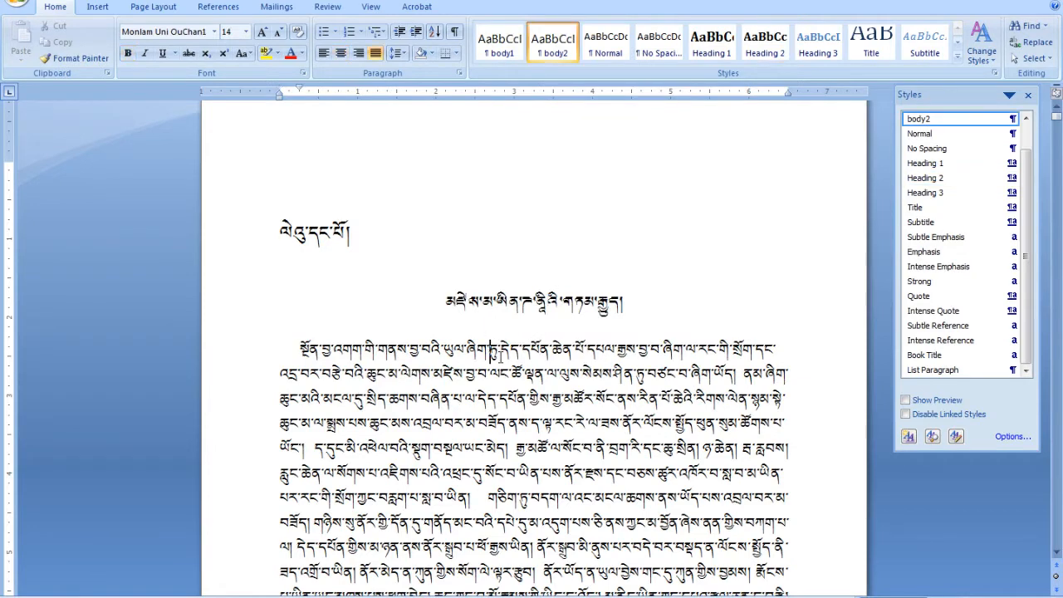
scroll(498, 356, down, 2)
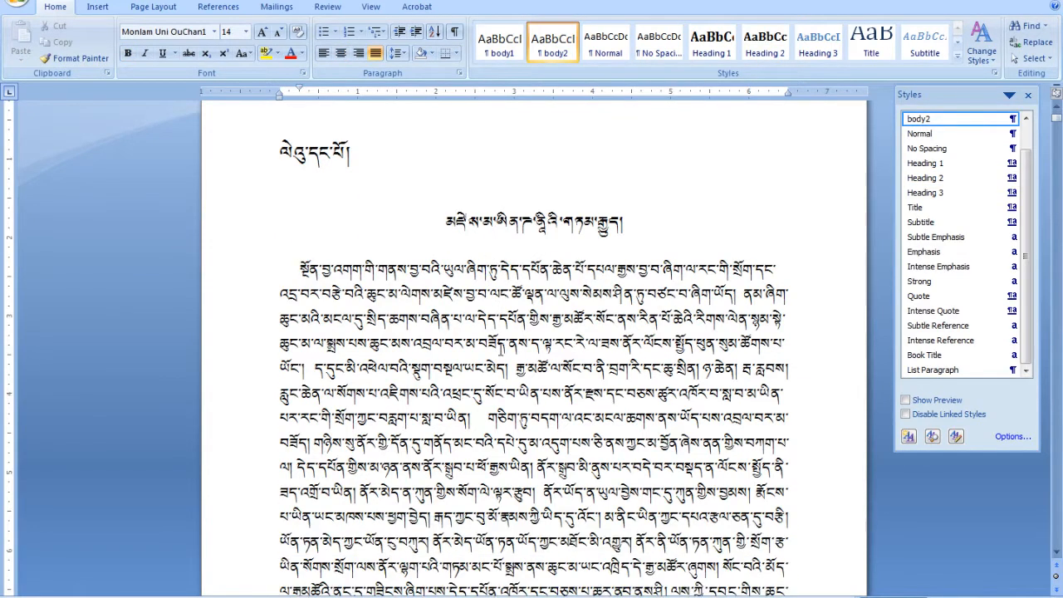
- Apply the body1 style to the first body paragraph below the centred story title
click(533, 227)
drag(447, 226, 519, 235)
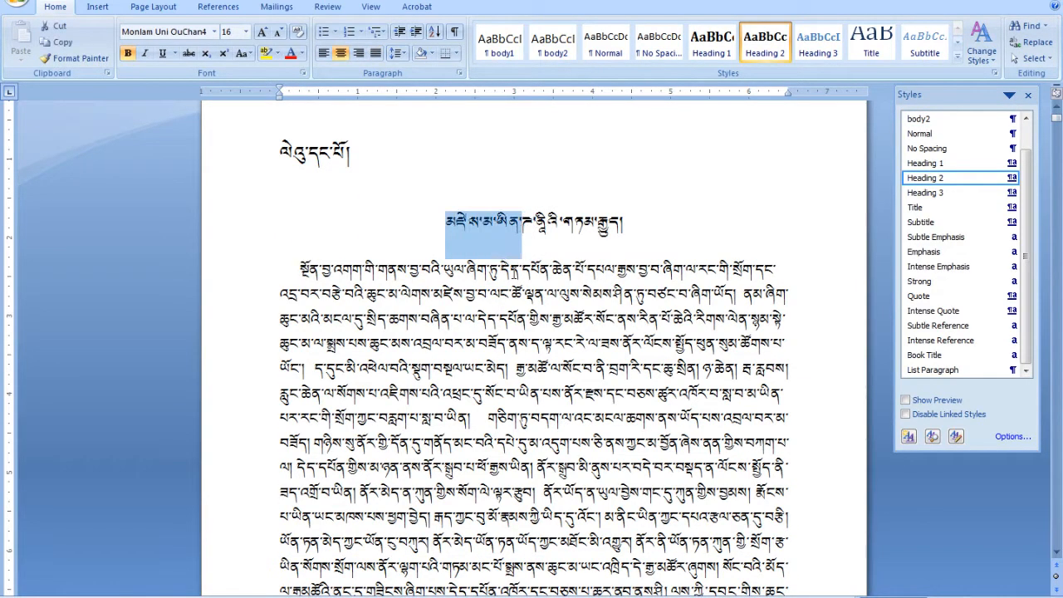
click(519, 268)
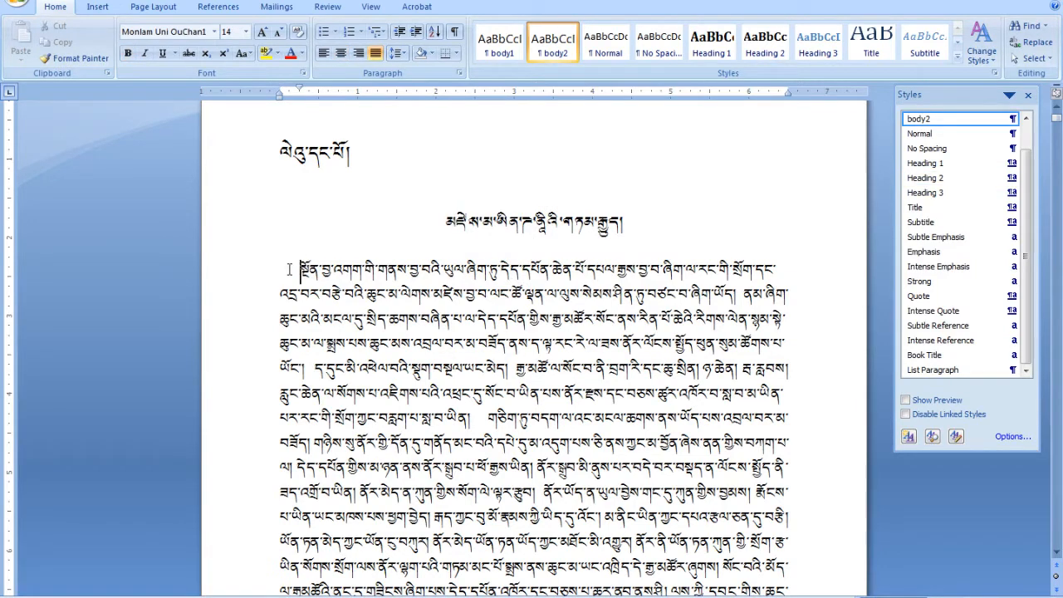
click(501, 43)
- Split the first body paragraph before "སོང་བའི་མོད་ལ" and apply the body2 style to the new paragraph
scroll(498, 371, down, 5)
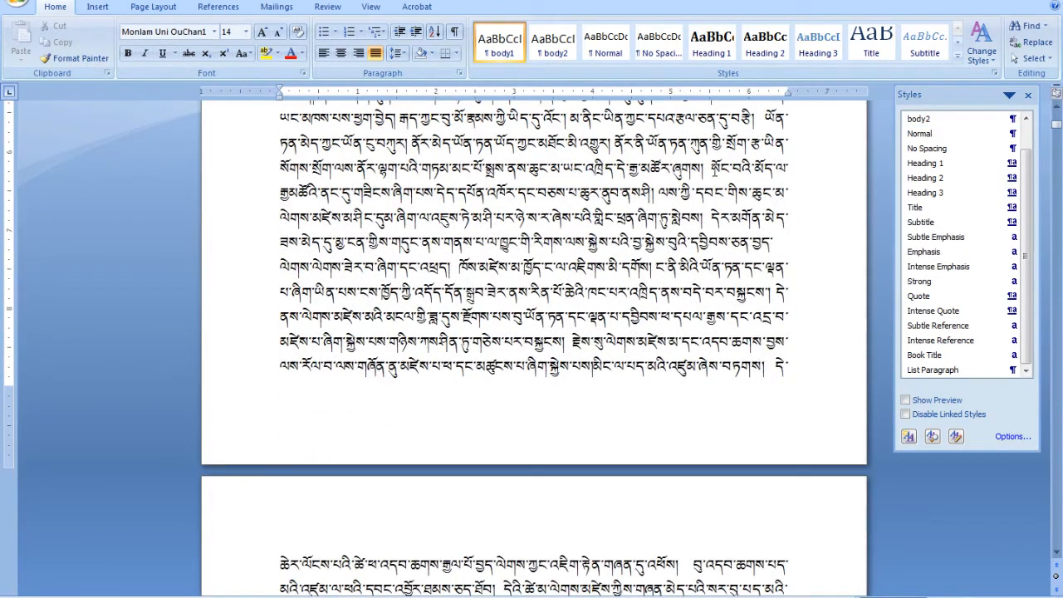
click(701, 166)
key(Return)
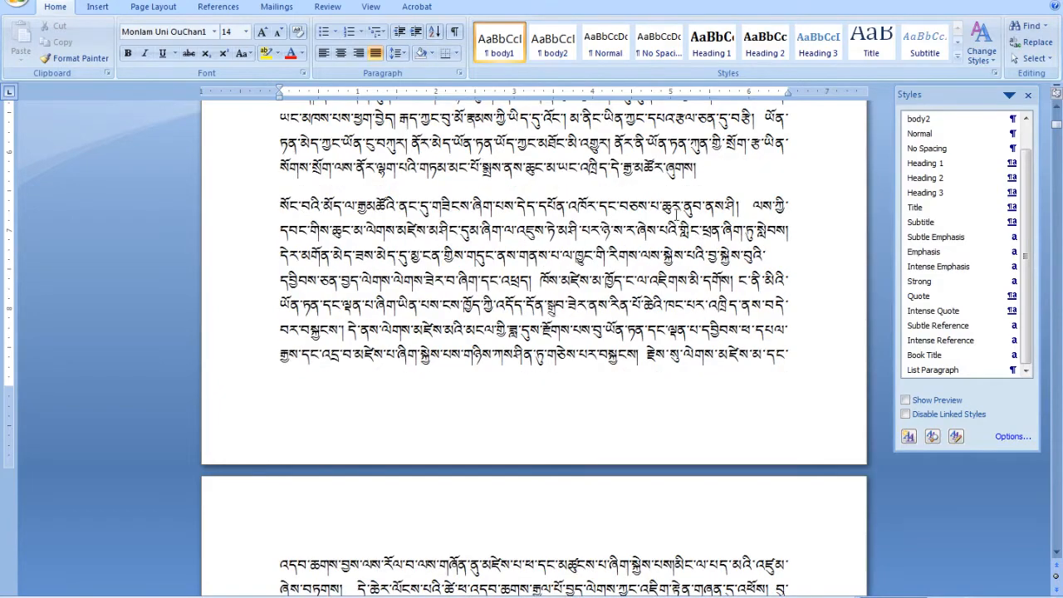
click(552, 43)
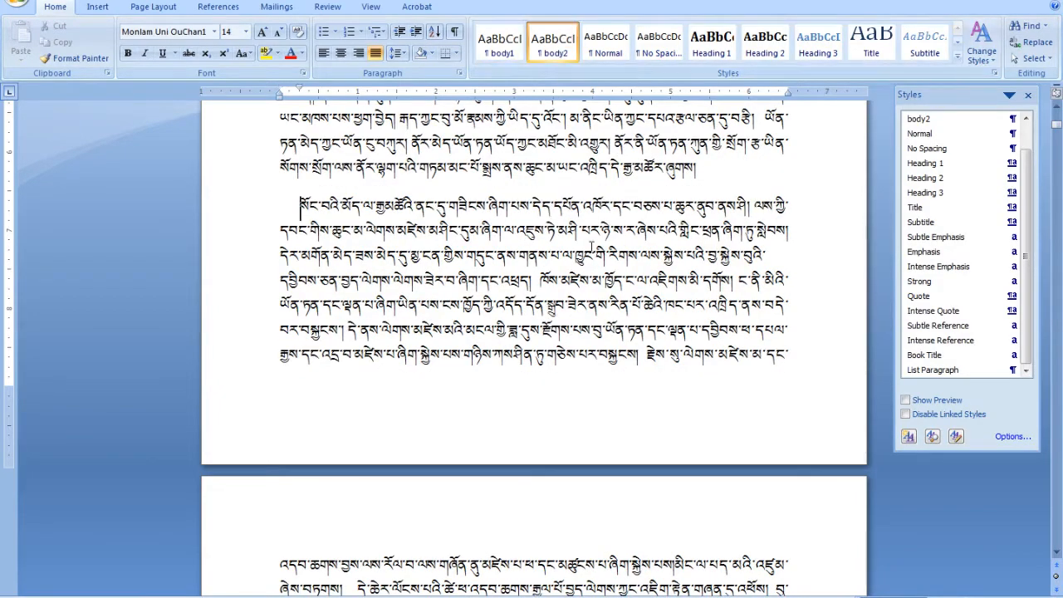
- Delete the empty paragraphs above and below the second story title "རྐྱེན་ངན་གྲོགས་སུ་གྱུར་པ།"
scroll(539, 256, down, 6)
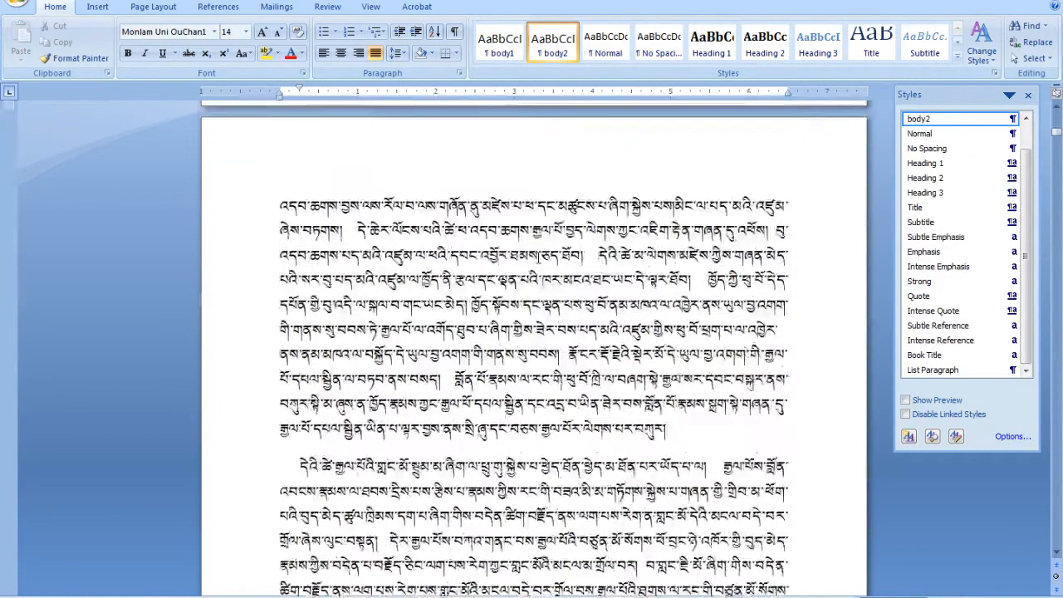
scroll(286, 271, down, 1)
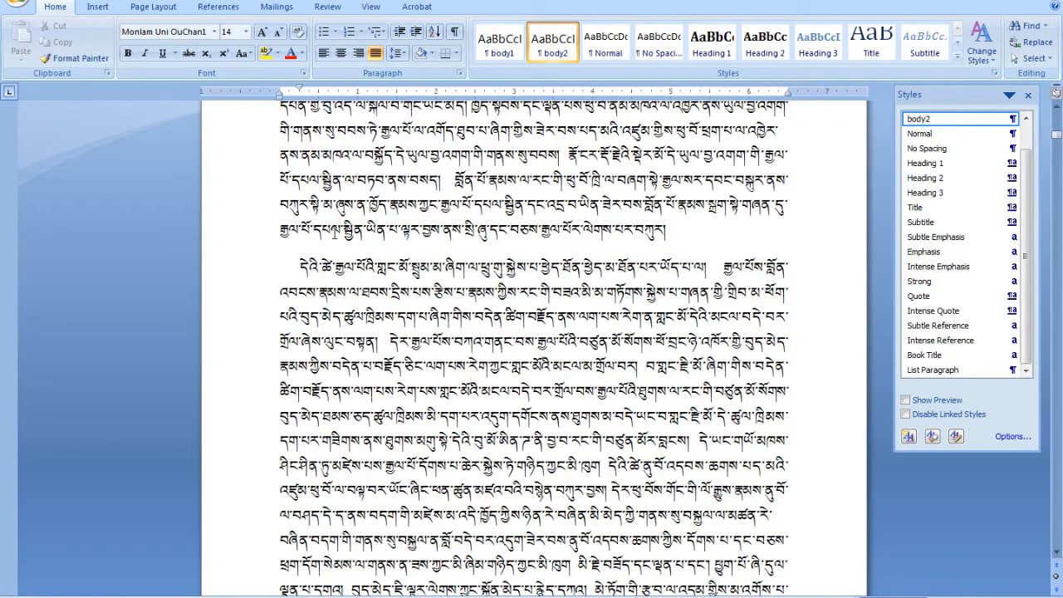
drag(691, 237, 302, 215)
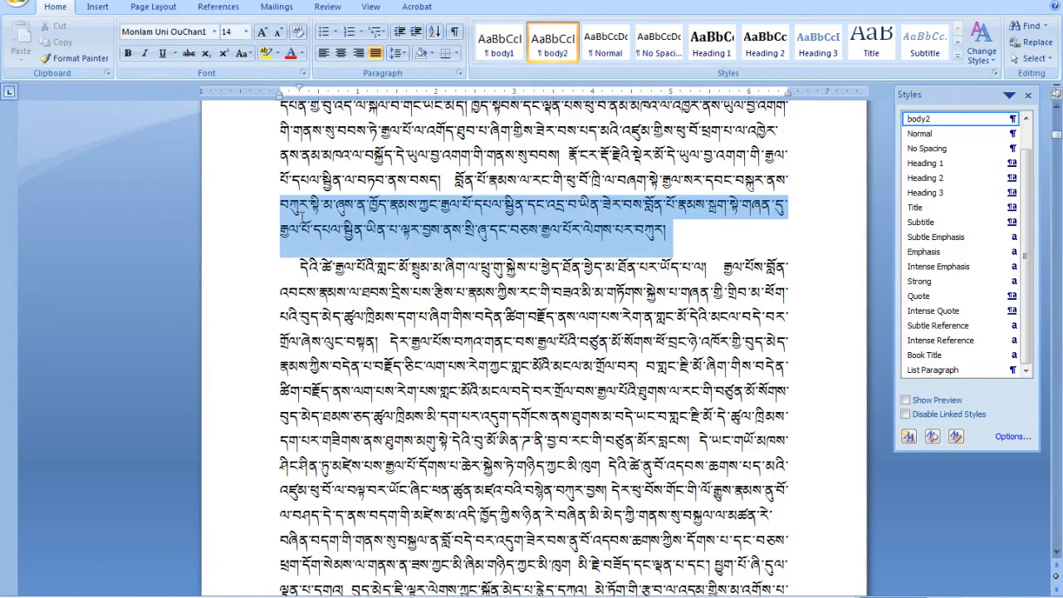
click(519, 262)
scroll(531, 288, down, 5)
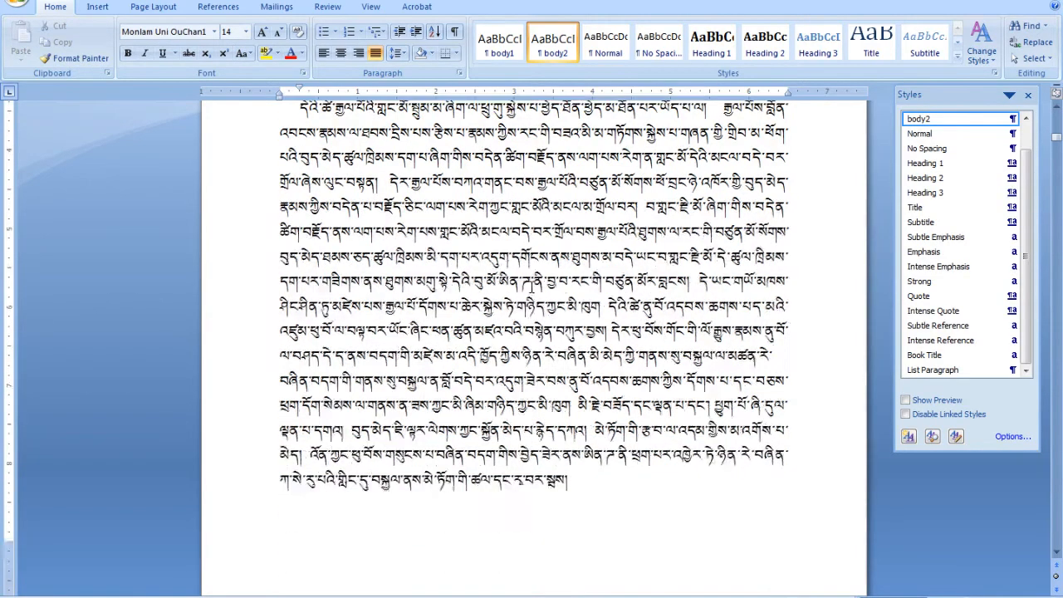
scroll(531, 288, down, 12)
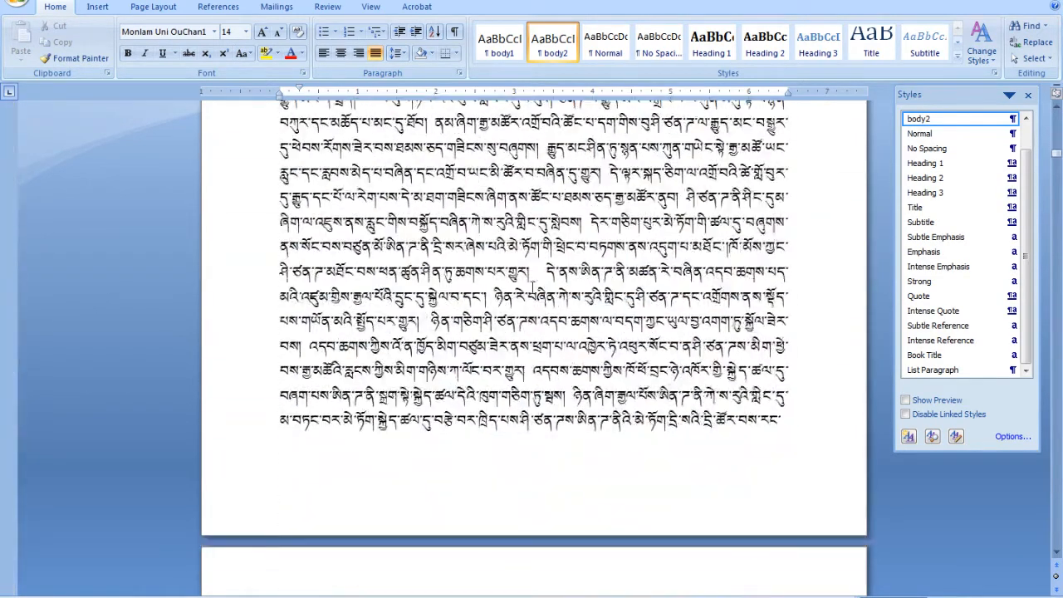
scroll(532, 287, down, 9)
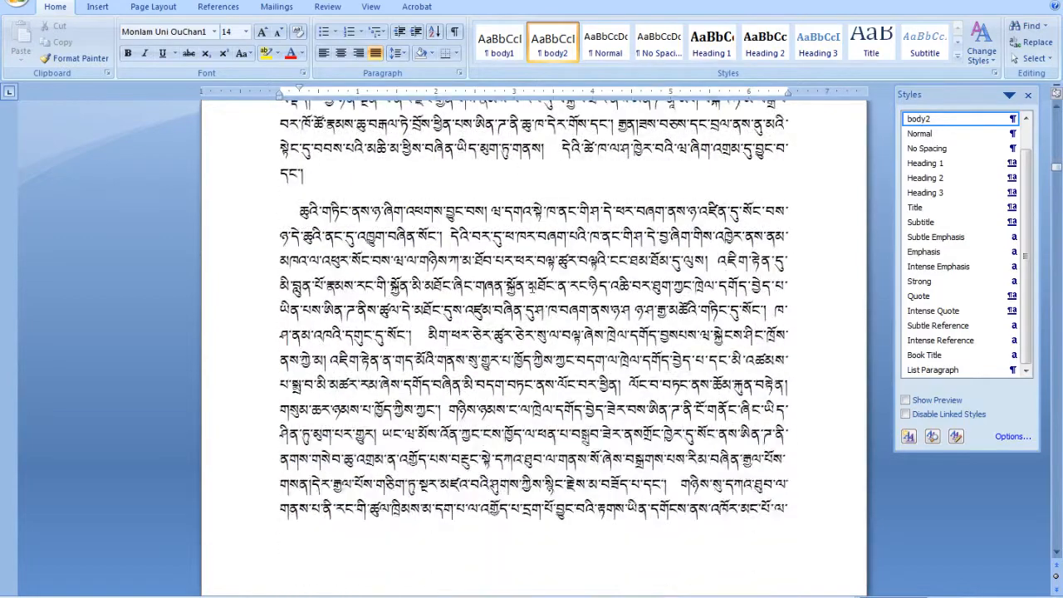
scroll(532, 287, down, 6)
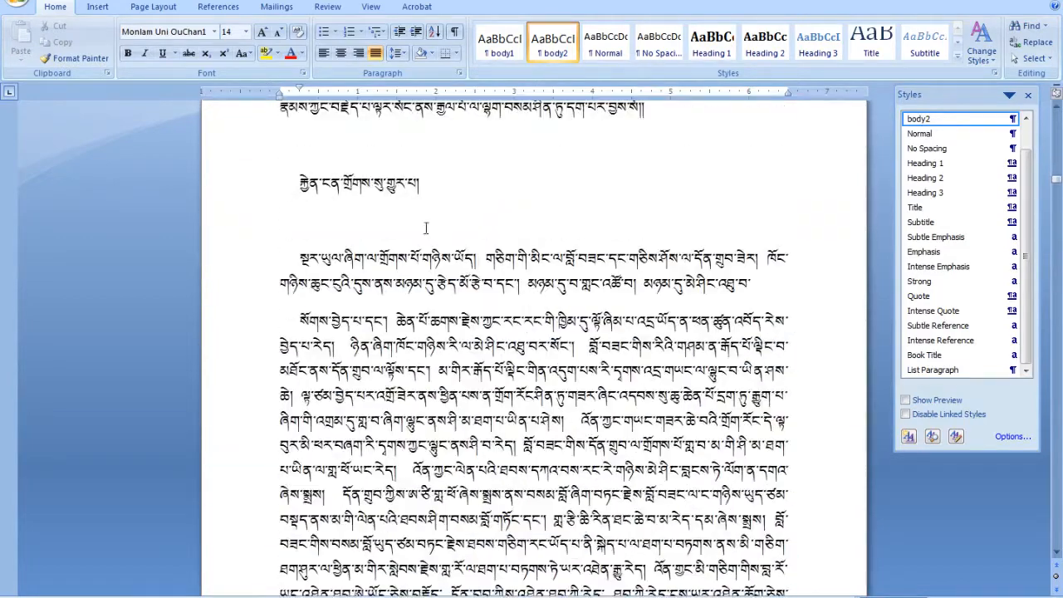
click(342, 222)
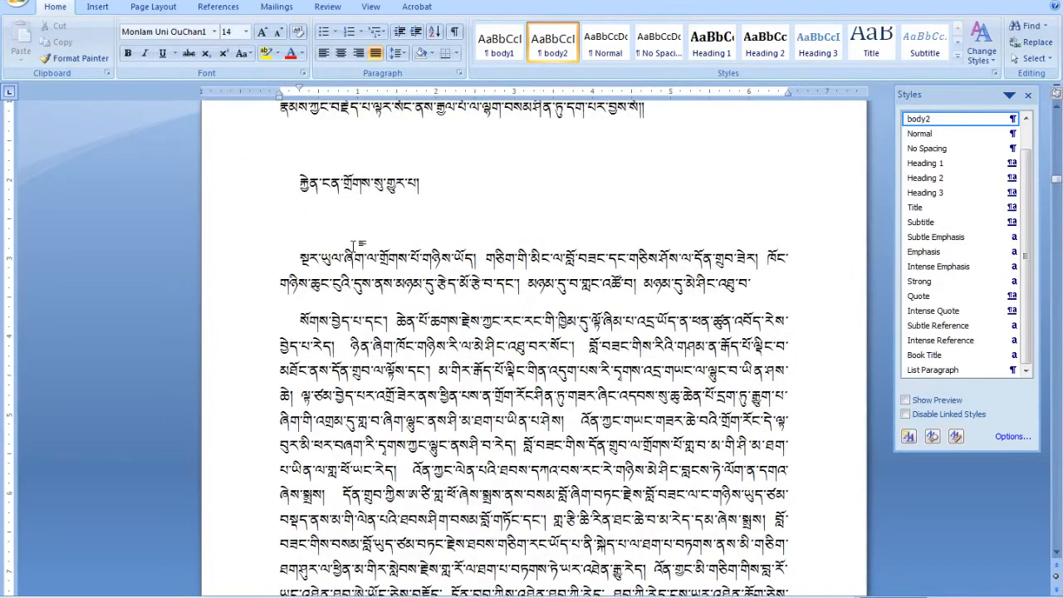
key(BackSpace)
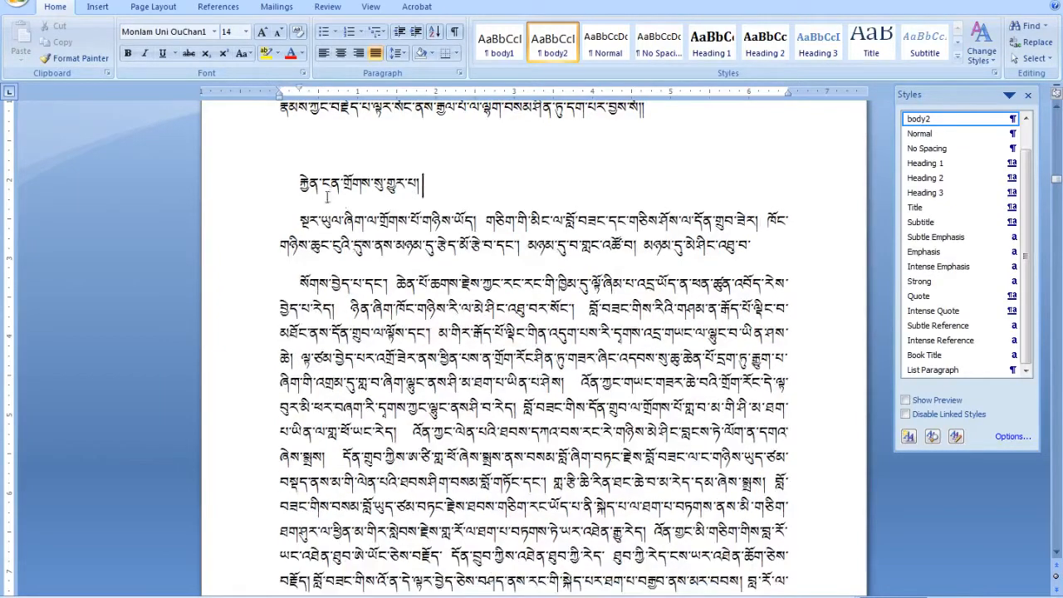
click(315, 158)
key(BackSpace)
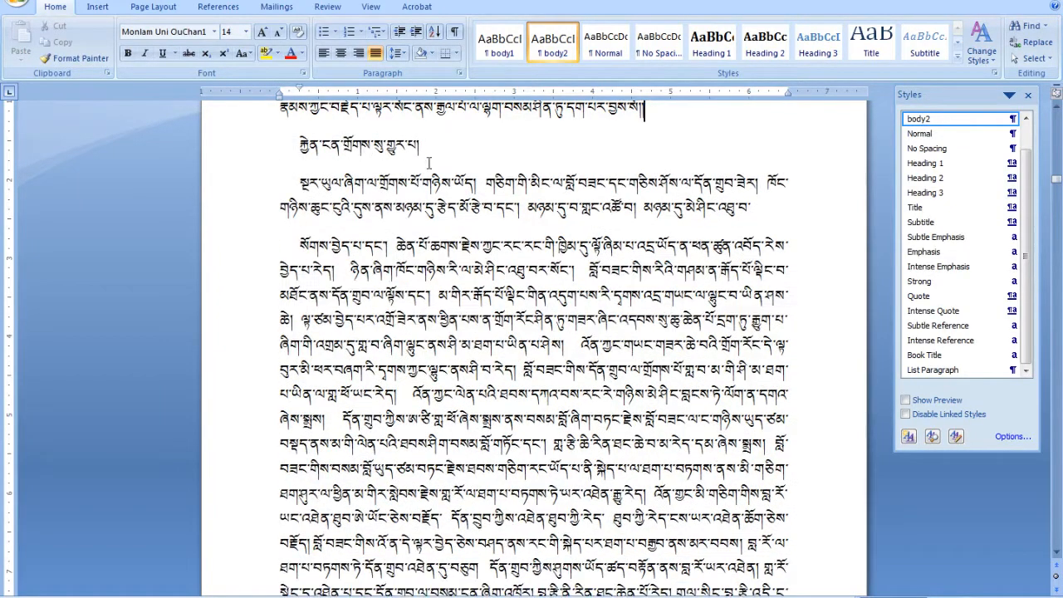
- Apply the Heading 2 style to the second story title "རྐྱེན་ངན་གྲོགས་སུ་གྱུར་པ།"
scroll(475, 232, up, 3)
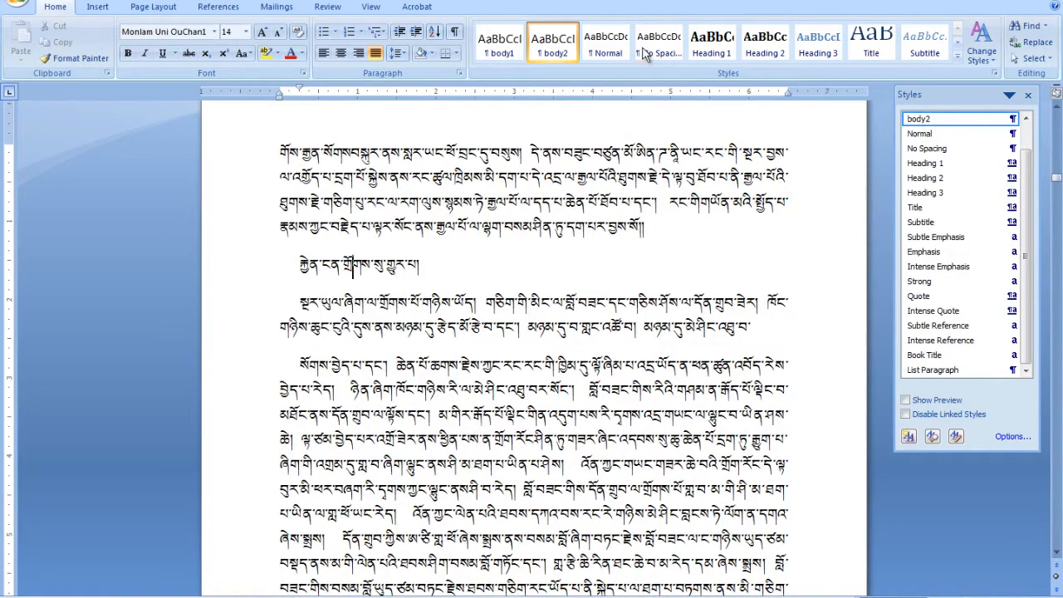
click(765, 43)
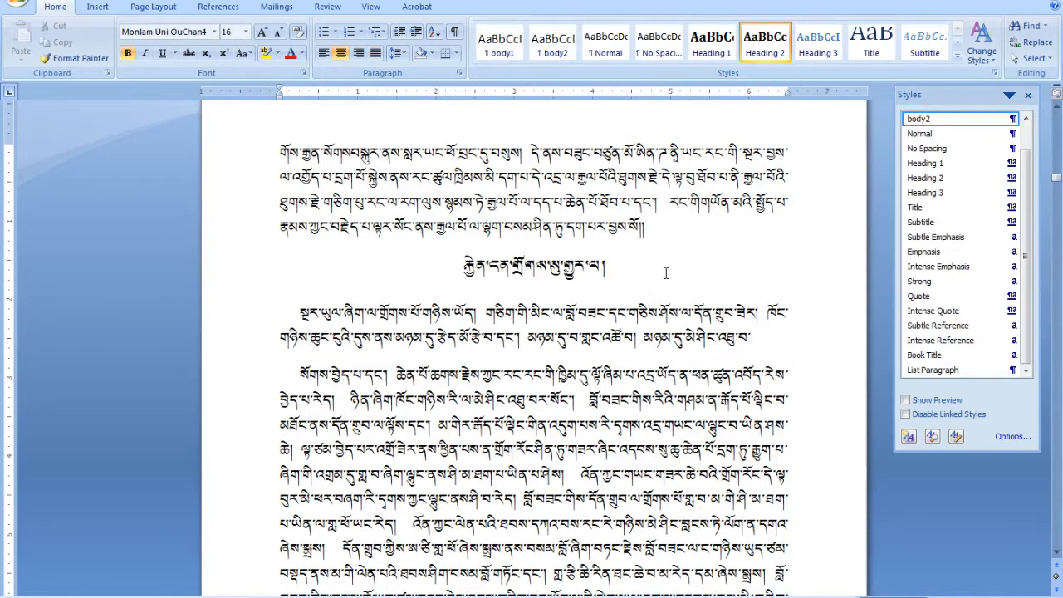
click(658, 232)
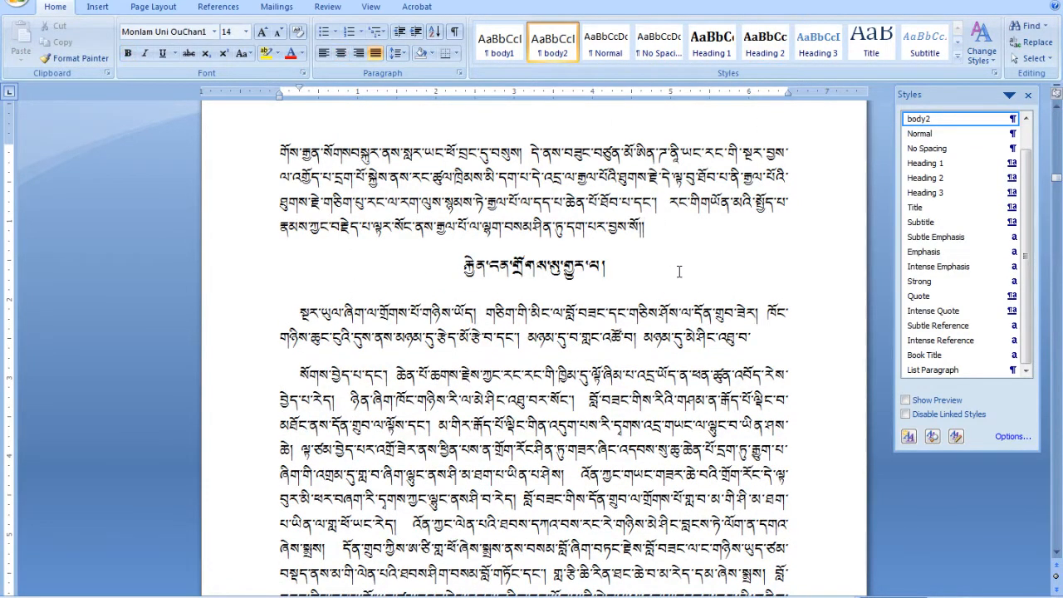
- Apply the body1 style to the first paragraph under the second story title
scroll(678, 271, down, 10)
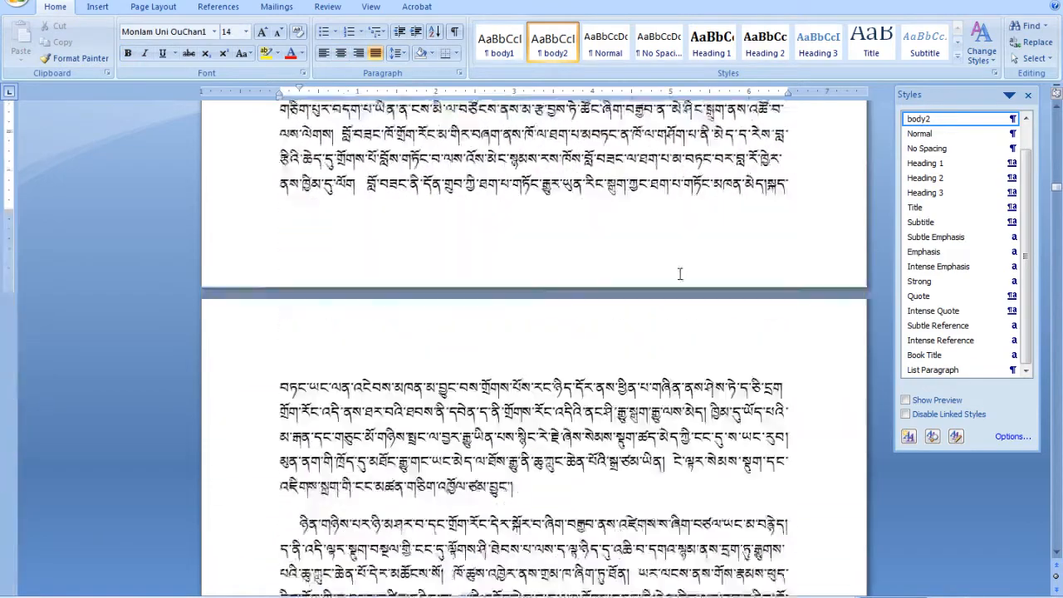
scroll(679, 273, down, 15)
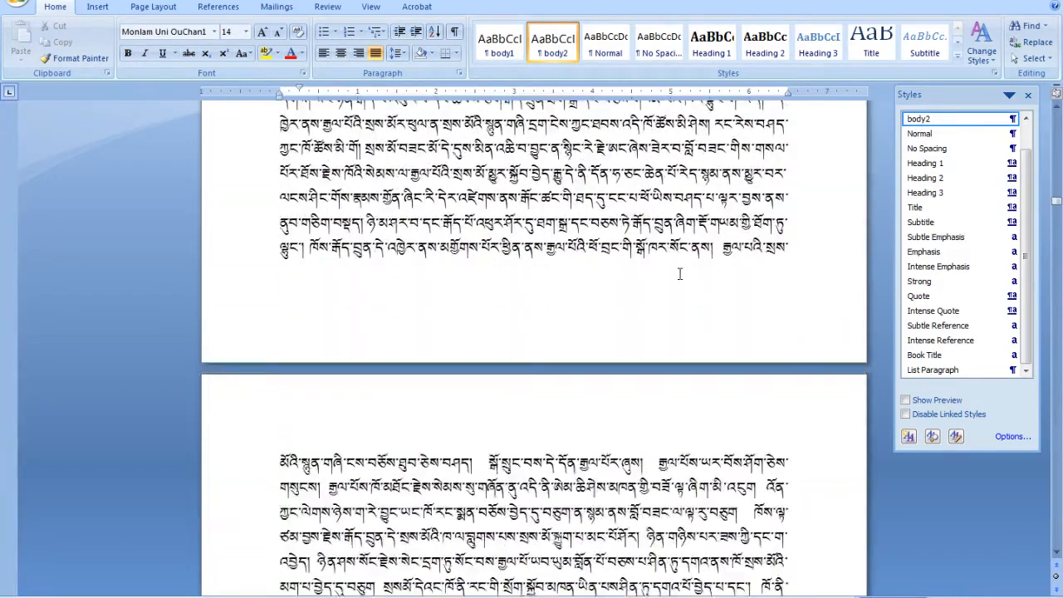
scroll(679, 273, down, 15)
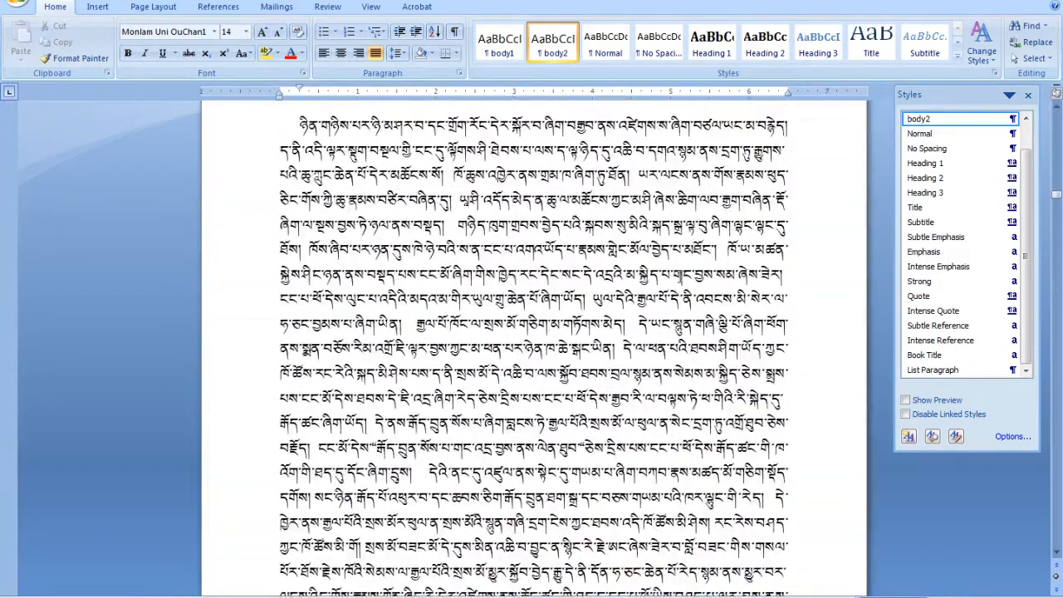
scroll(679, 276, up, 12)
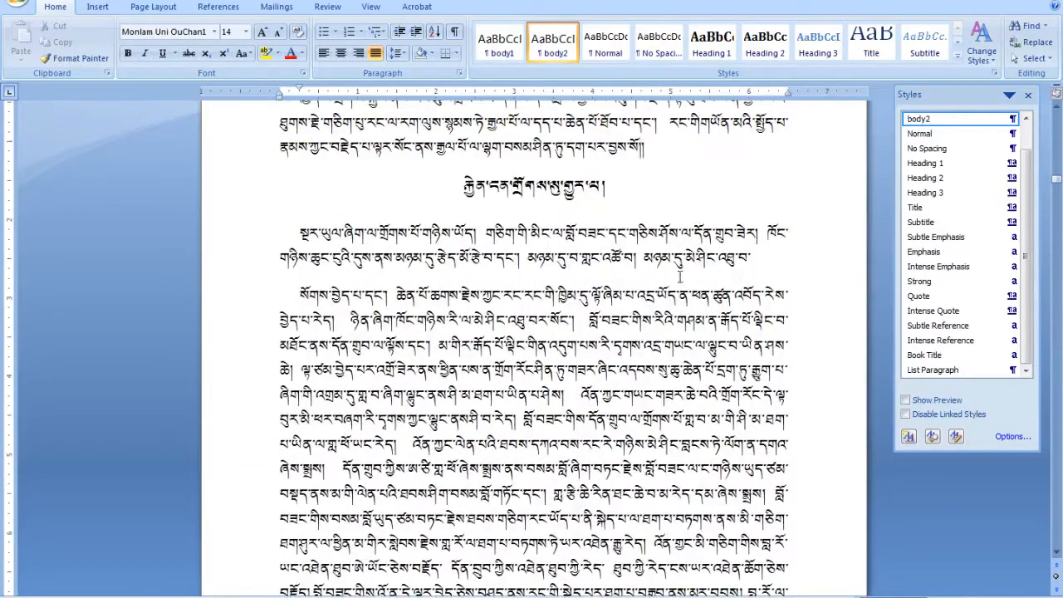
click(499, 42)
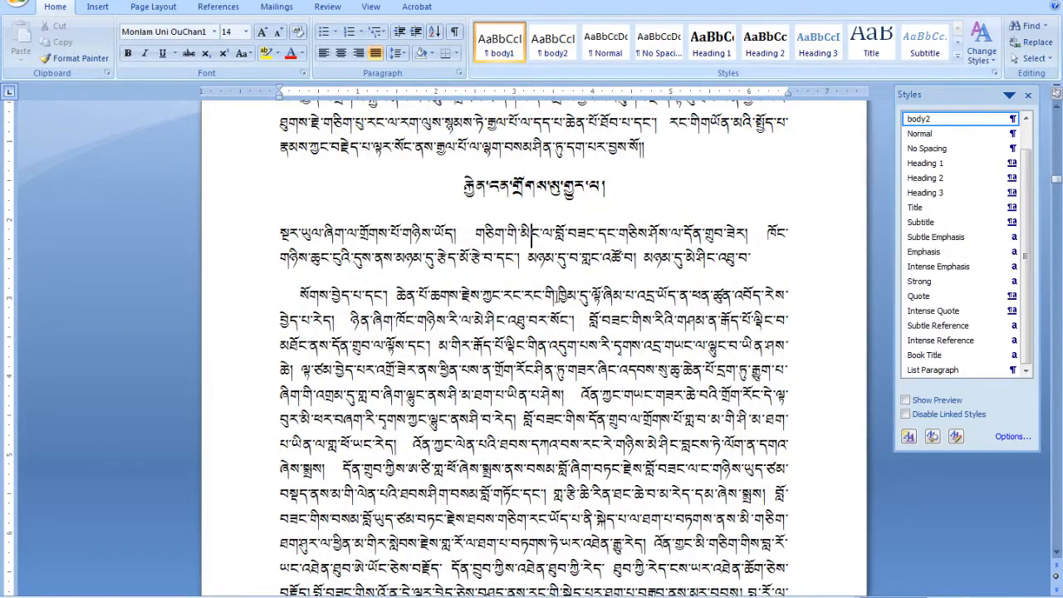
- Delete the empty paragraphs above and below the story title "བུ་ཨ་བསམ།" under the chapter title "ལེའུ་གཉིས་པ།"
scroll(562, 315, down, 15)
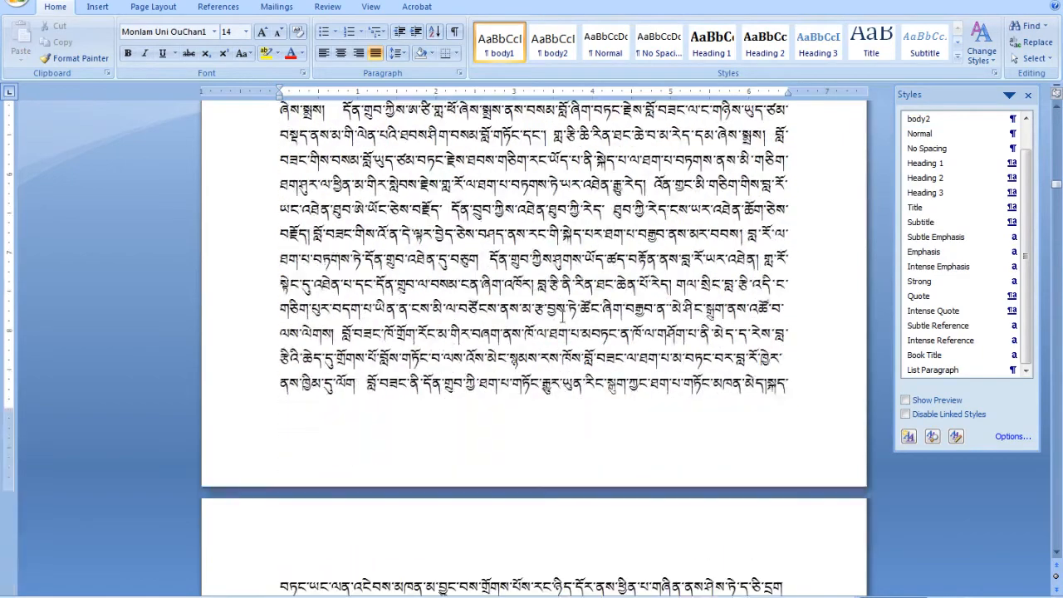
scroll(562, 315, down, 15)
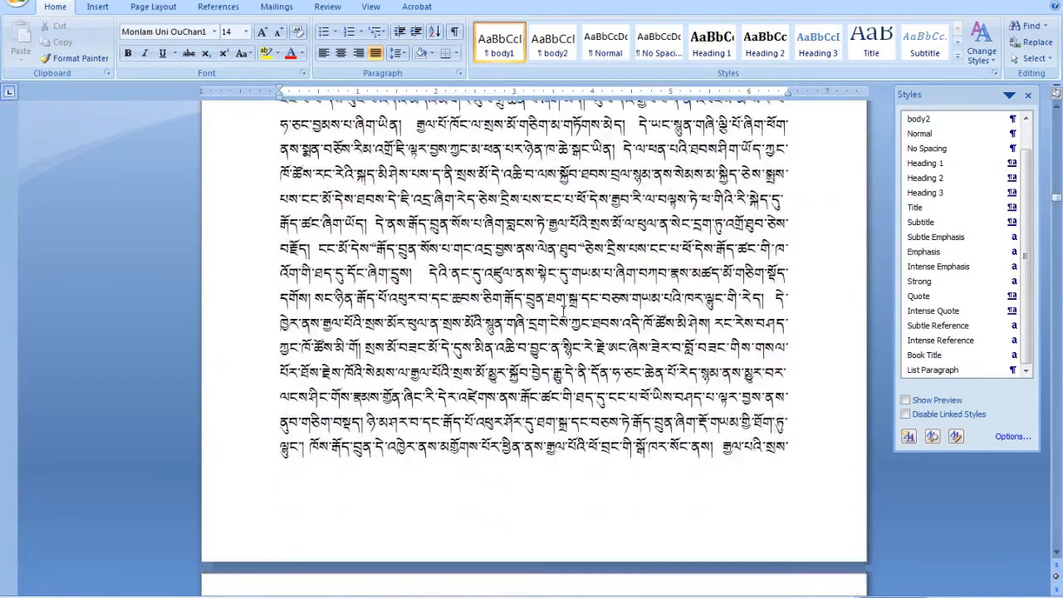
scroll(563, 314, down, 15)
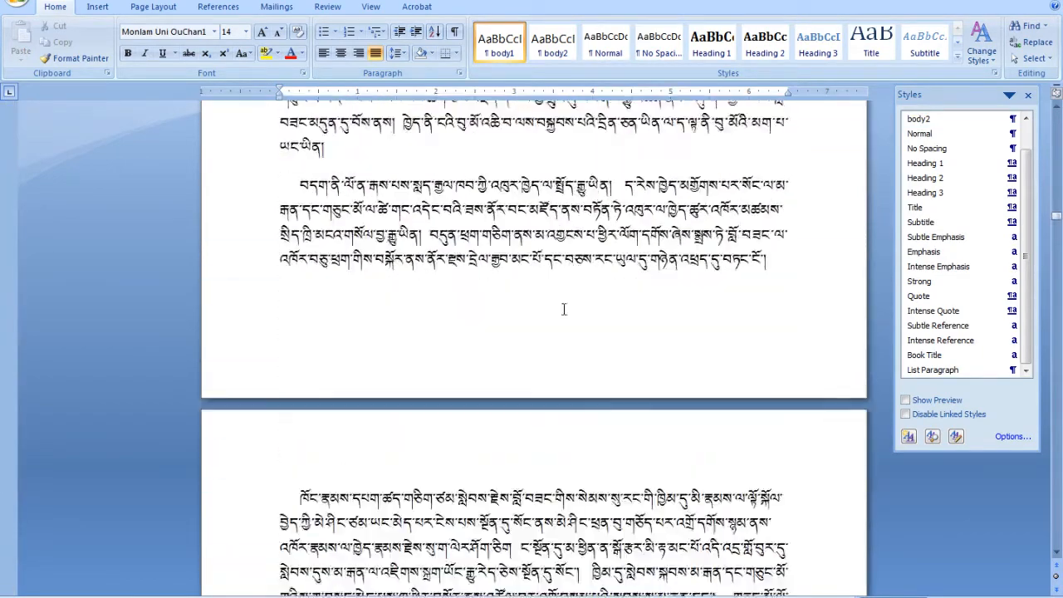
scroll(562, 313, down, 15)
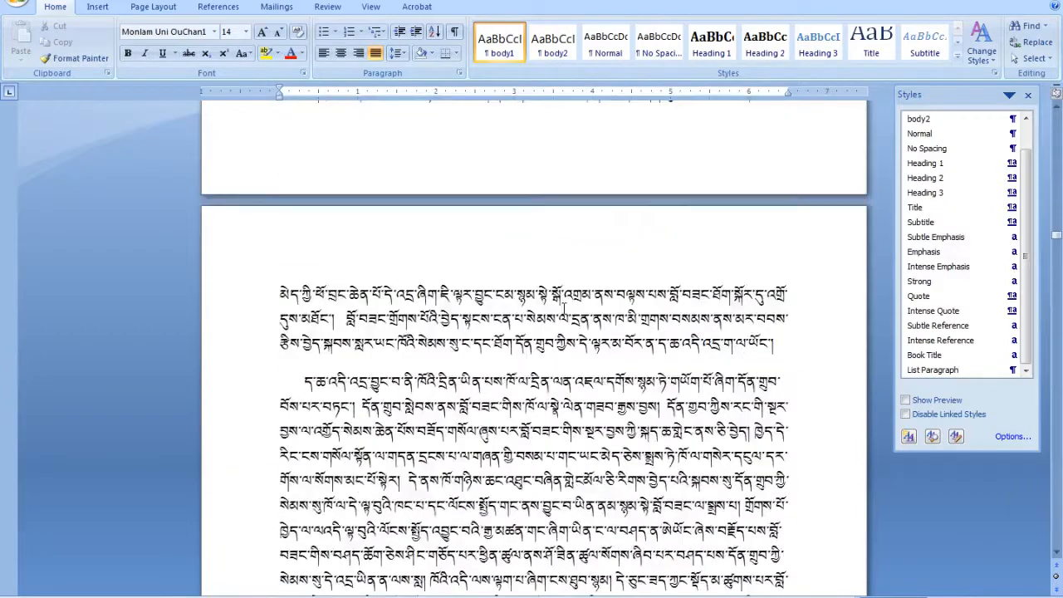
scroll(562, 305, down, 10)
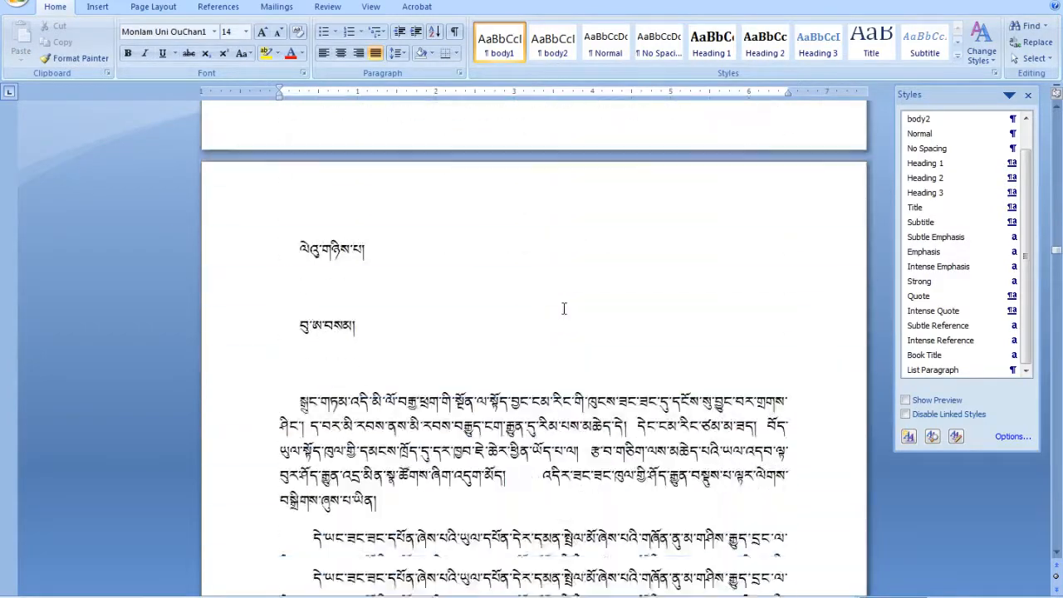
click(340, 209)
click(322, 254)
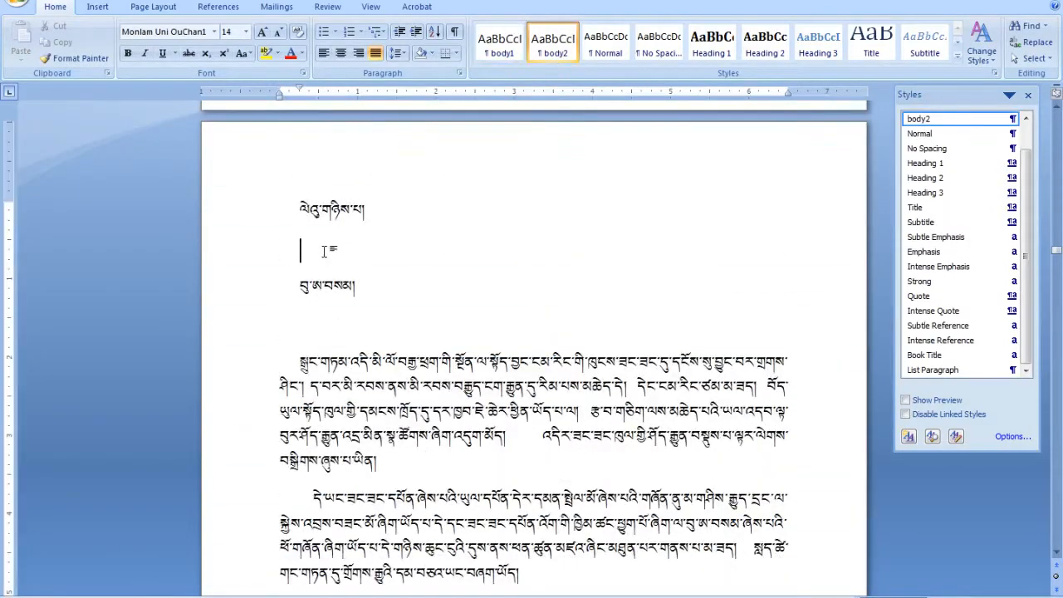
key(BackSpace)
click(329, 284)
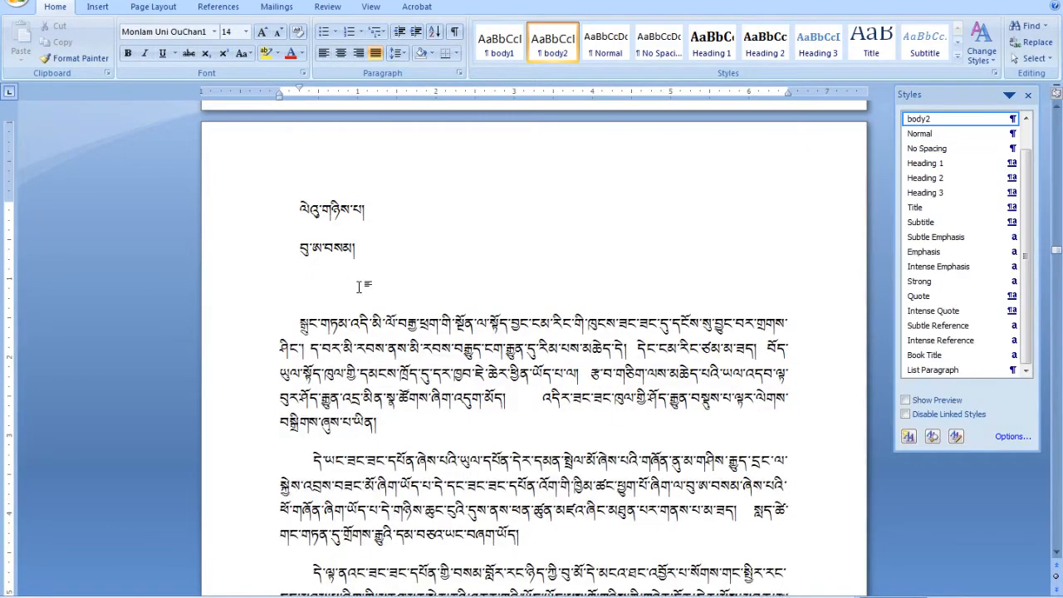
key(BackSpace)
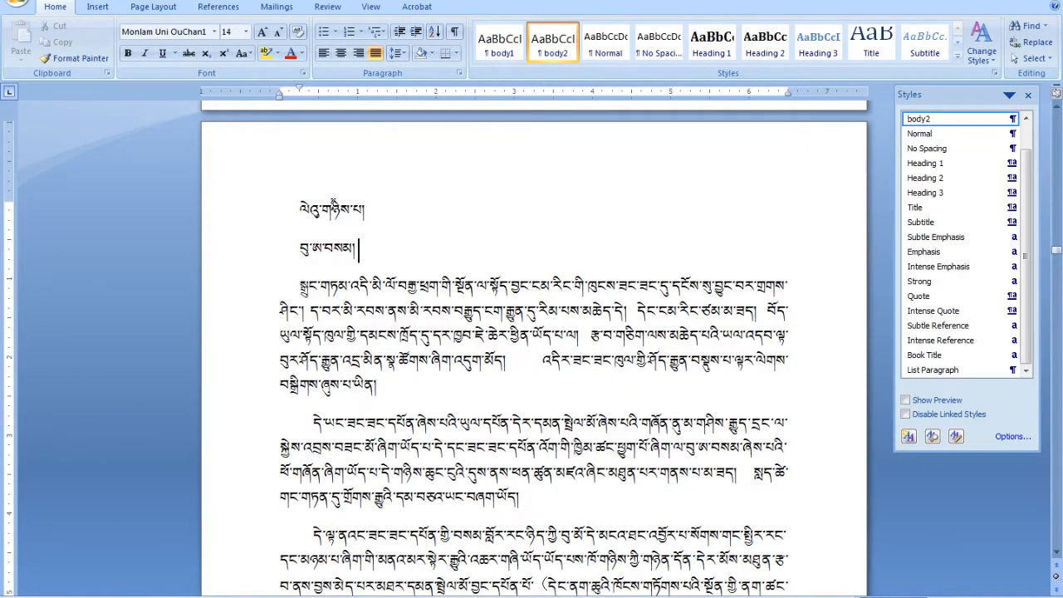
- Apply the Heading 1 style to the chapter title "ལེའུ་གཉིས་པ།" and the Heading 2 style to the story title "བུ་ཨ་བསམ།"
click(333, 205)
click(711, 42)
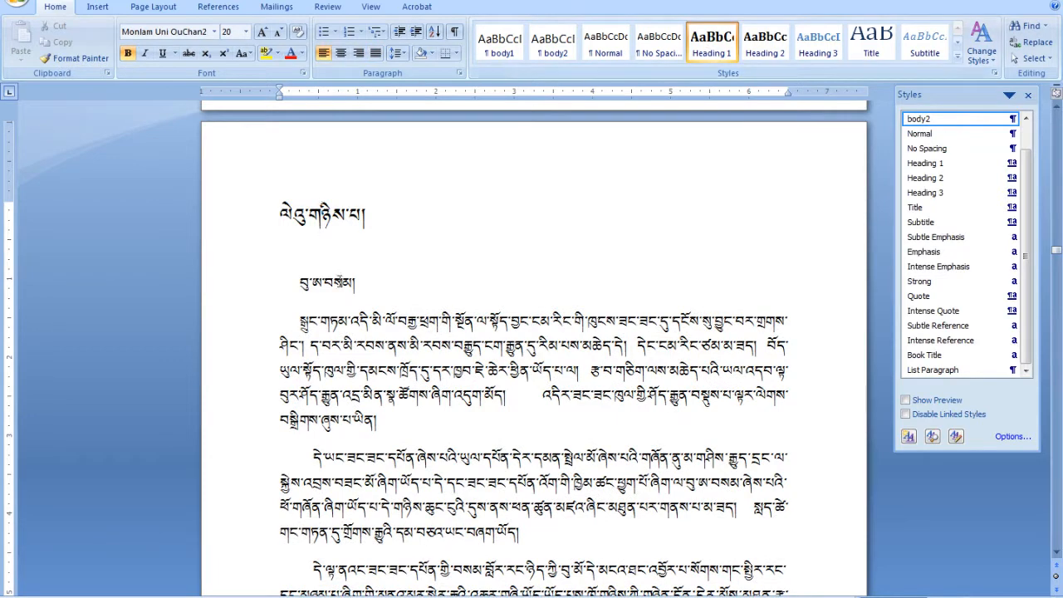
click(765, 42)
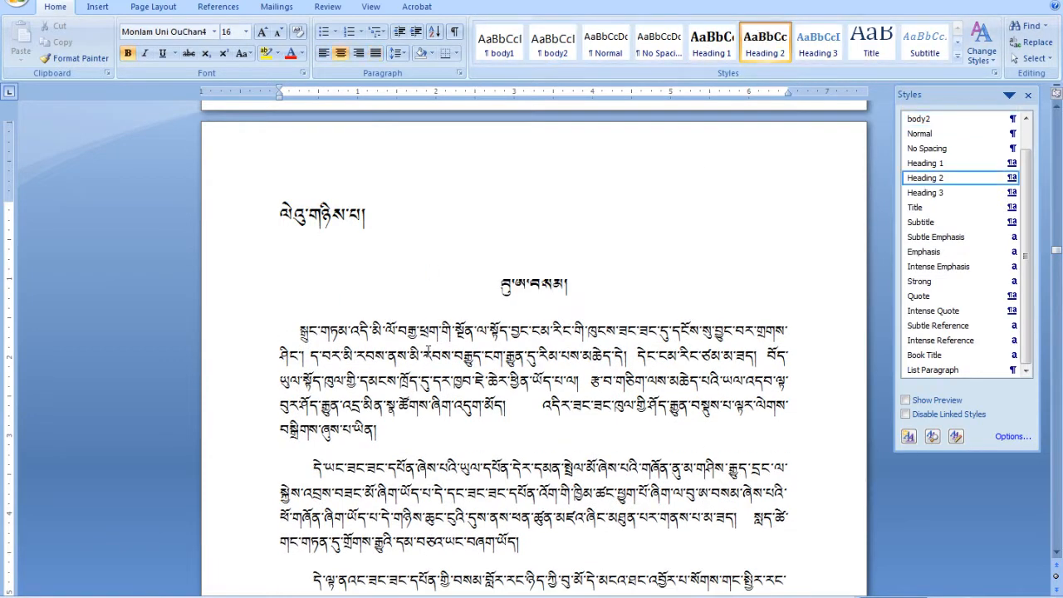
- Apply the body1 style to the first paragraph under "བུ་ཨ་བསམ།" and replace the second paragraph's extra leading space with a first-line indent
click(514, 52)
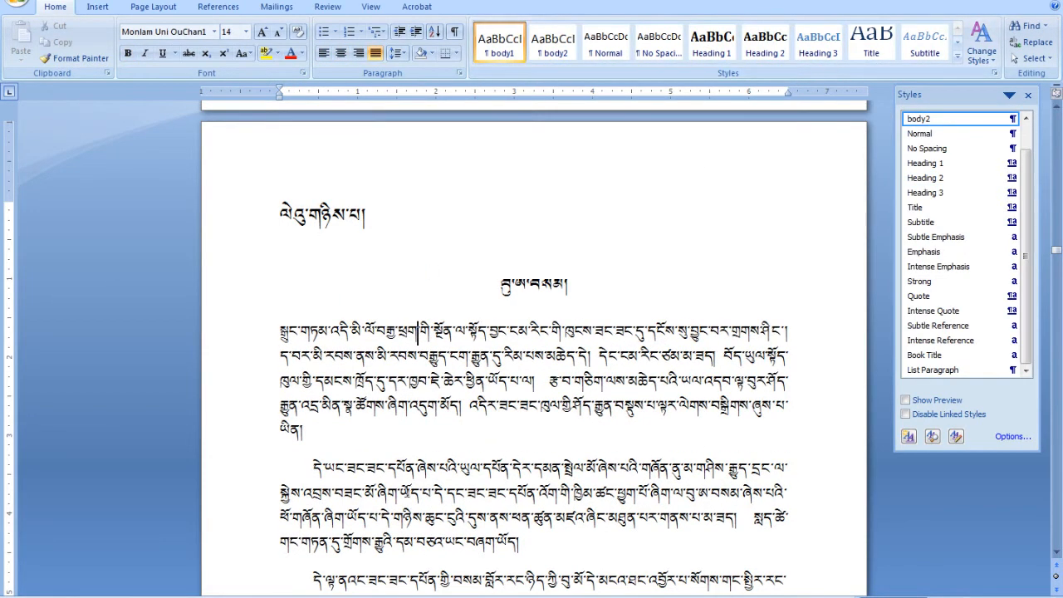
click(399, 471)
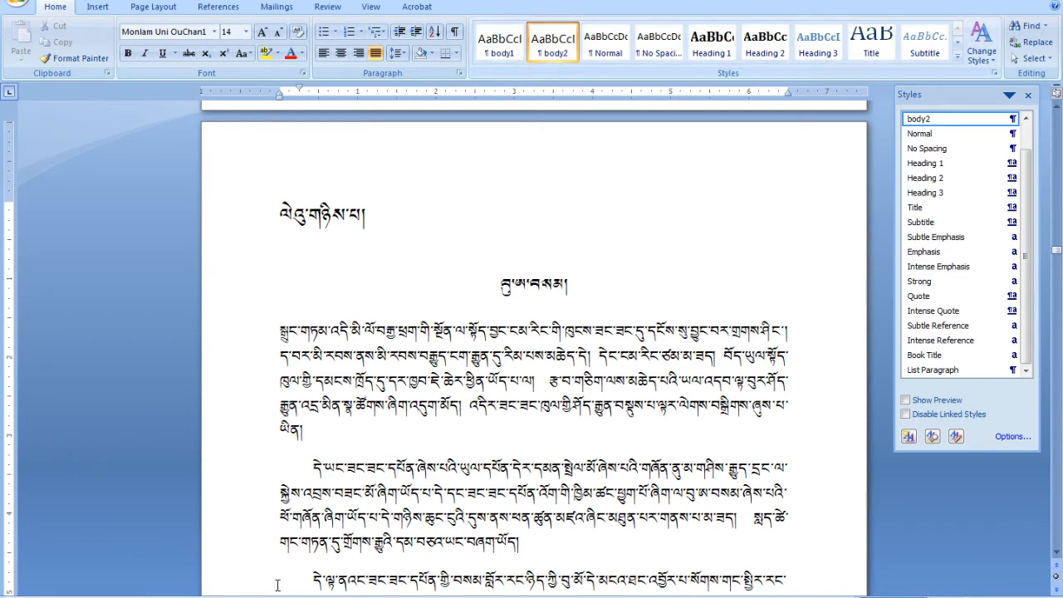
drag(314, 470, 287, 480)
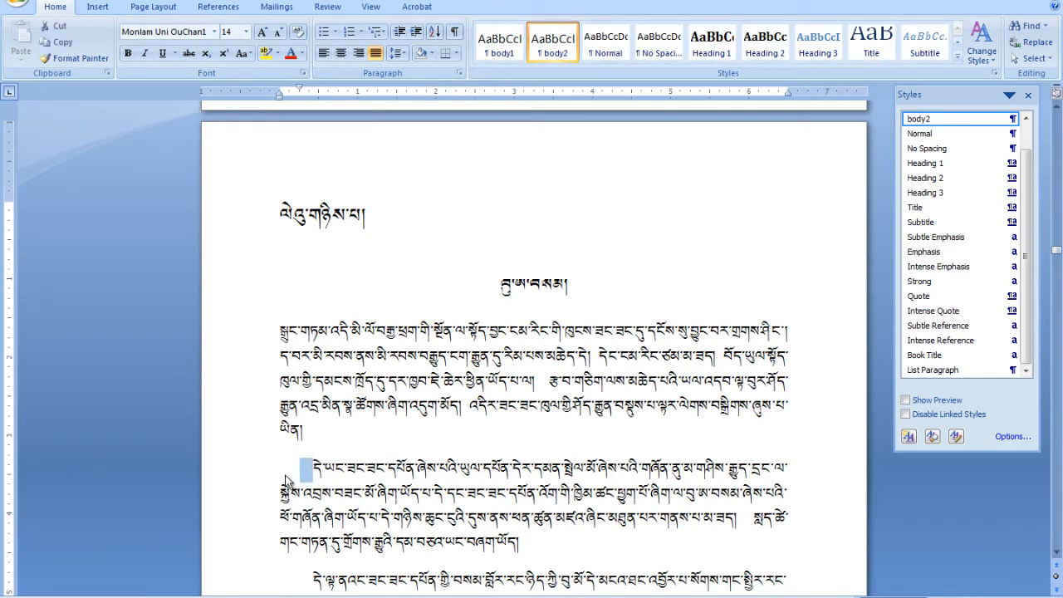
key(Delete)
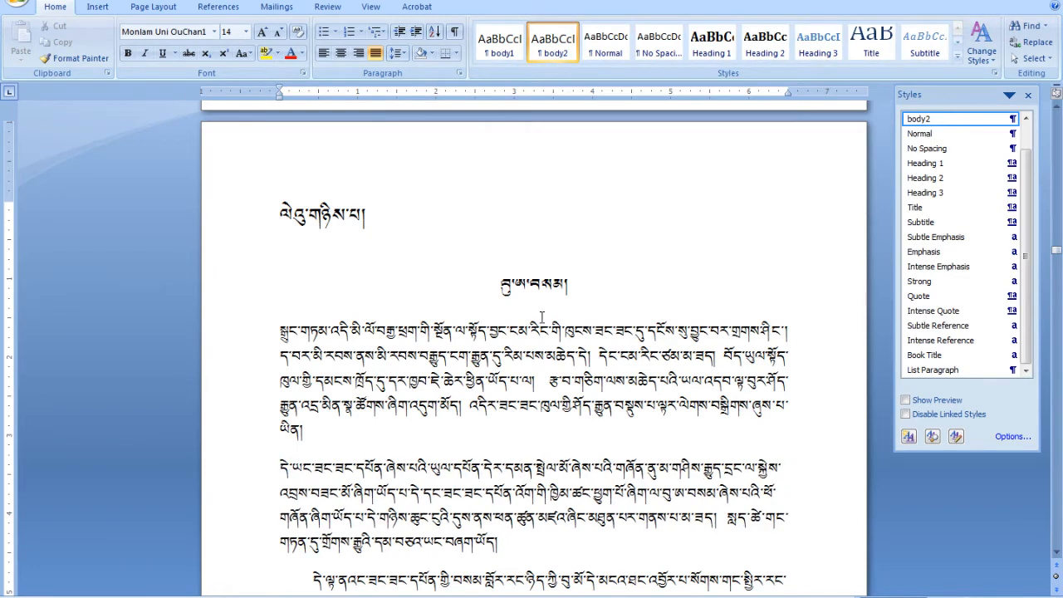
key(Tab)
- Replace the extra leading space of the third paragraph under "བུ་ཨ་བསམ།" with a first-line indent
scroll(541, 316, down, 1)
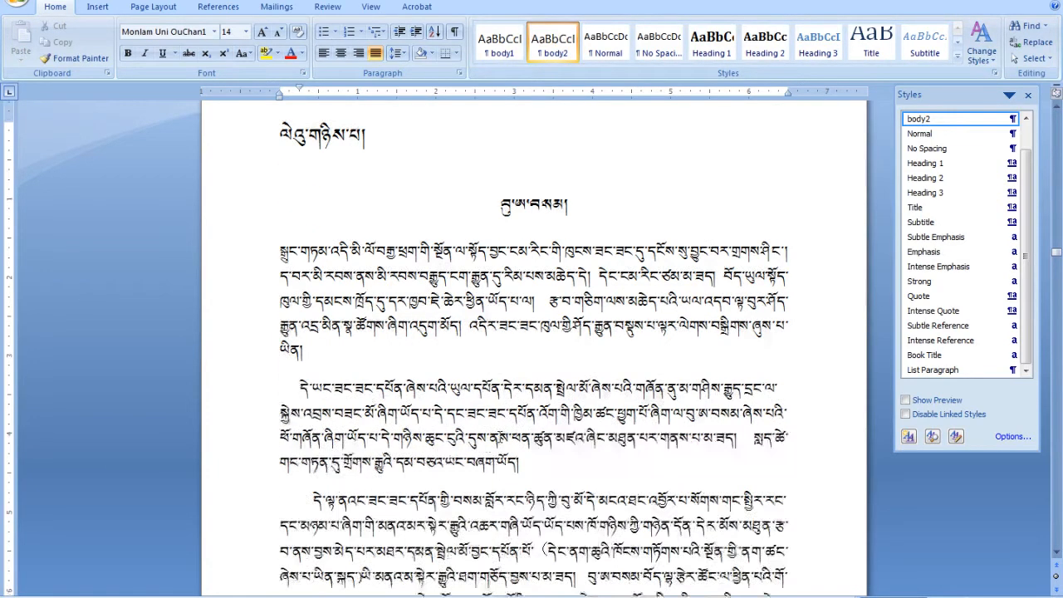
scroll(315, 378, down, 2)
drag(313, 379, 297, 381)
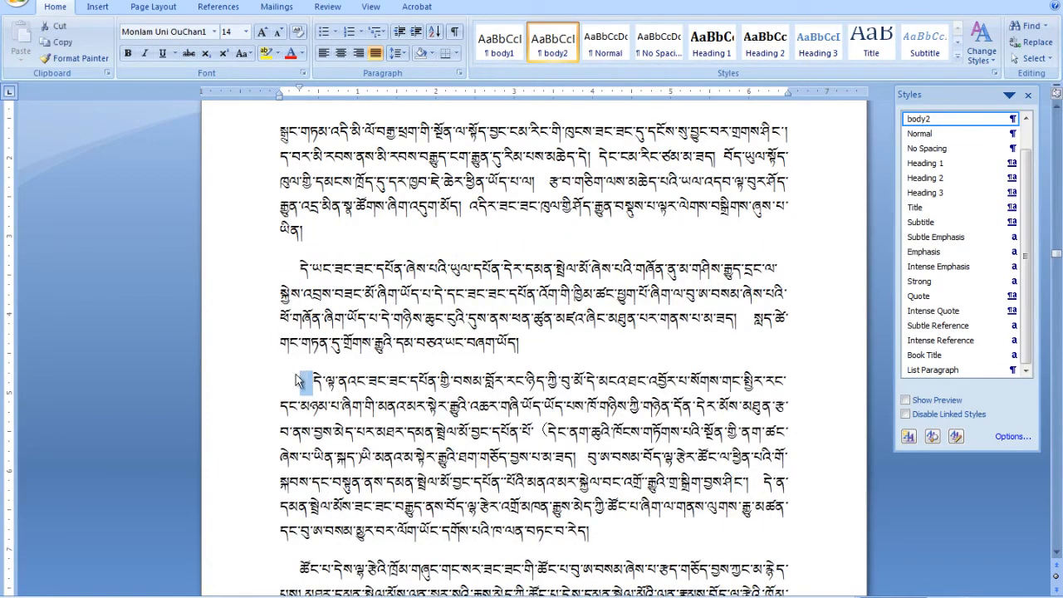
key(Delete)
key(Tab)
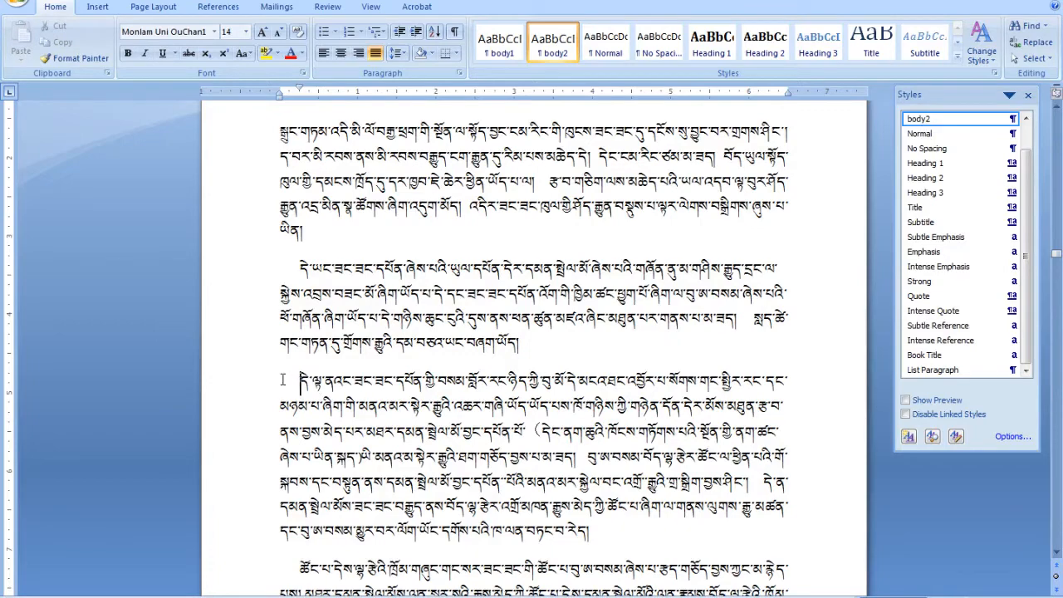
- Apply the Heading 2 style to the story title "བུ་མོ་གངས་དཀར་ལྷ་མོ།" and the body1 style to the first paragraph under it
scroll(380, 472, down, 3)
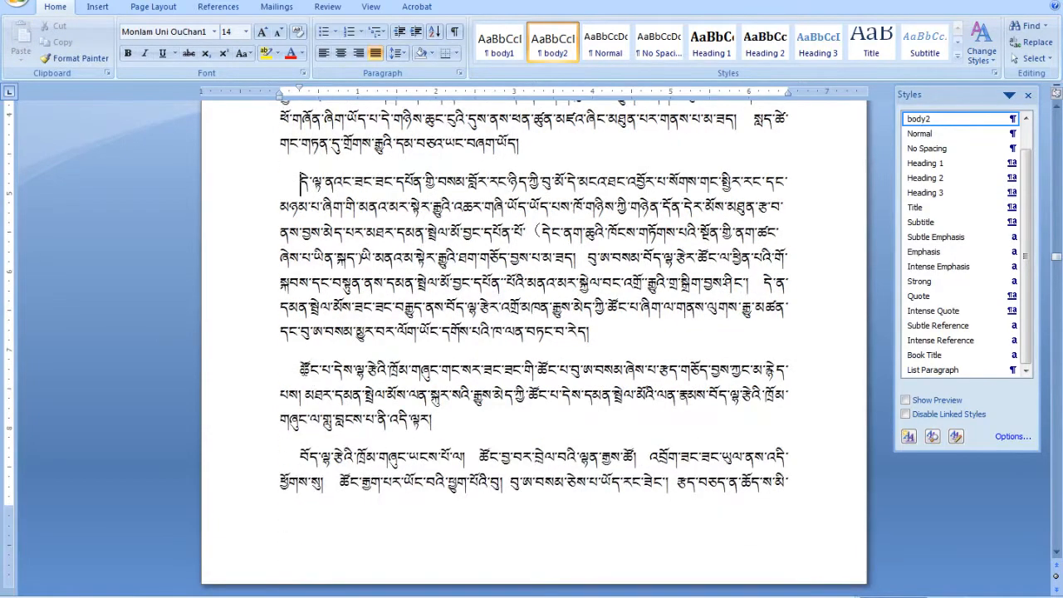
scroll(481, 365, down, 10)
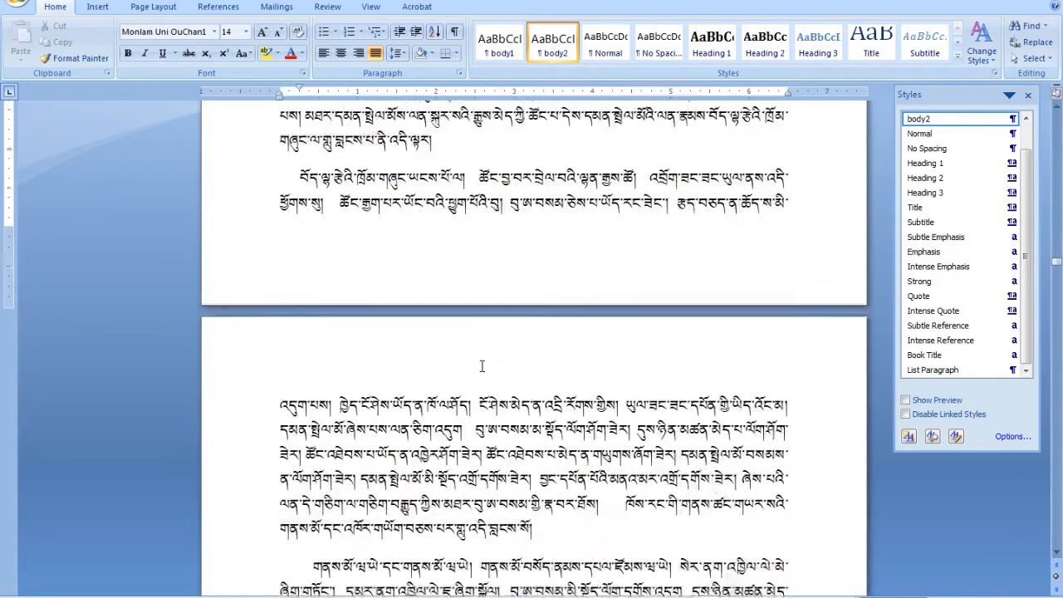
scroll(482, 365, down, 12)
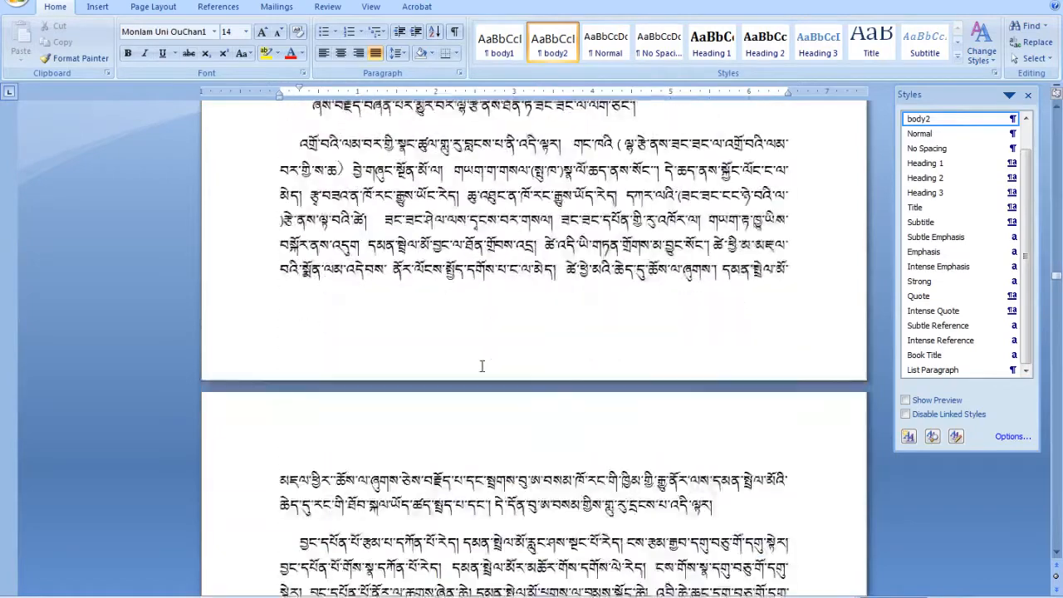
scroll(481, 365, down, 3)
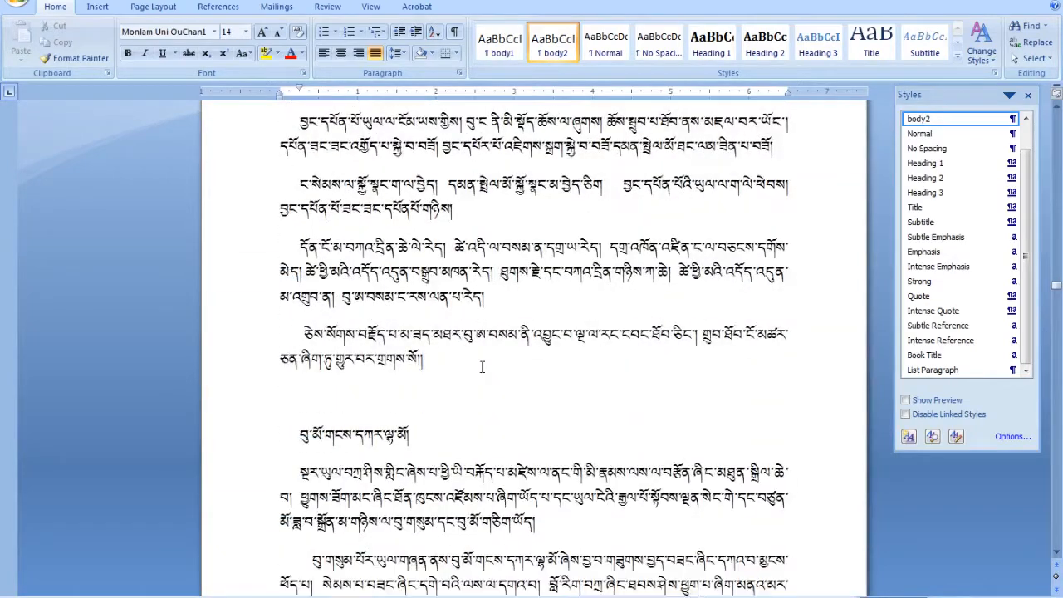
click(354, 440)
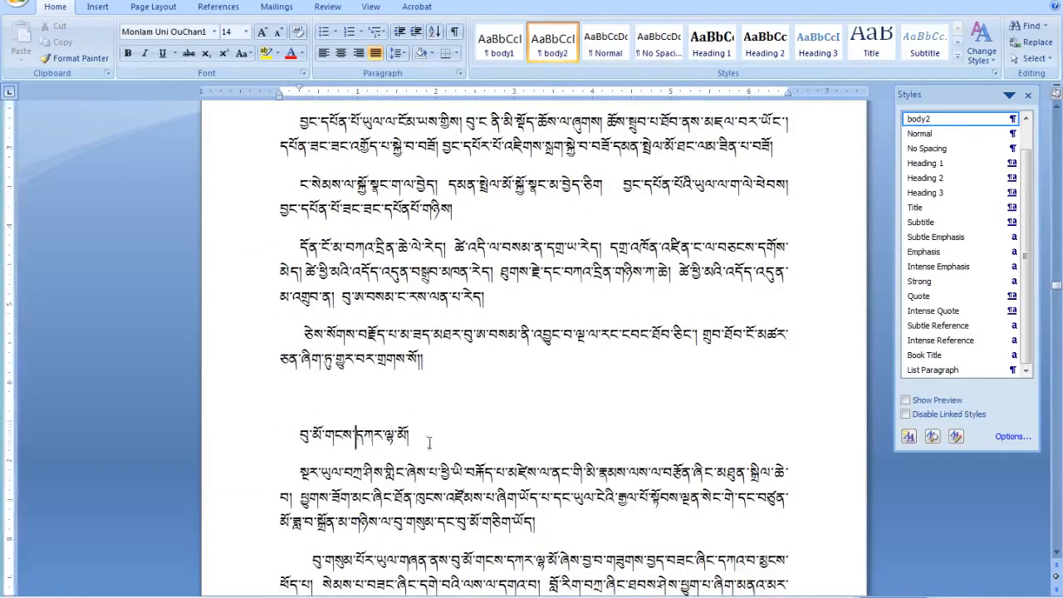
click(758, 52)
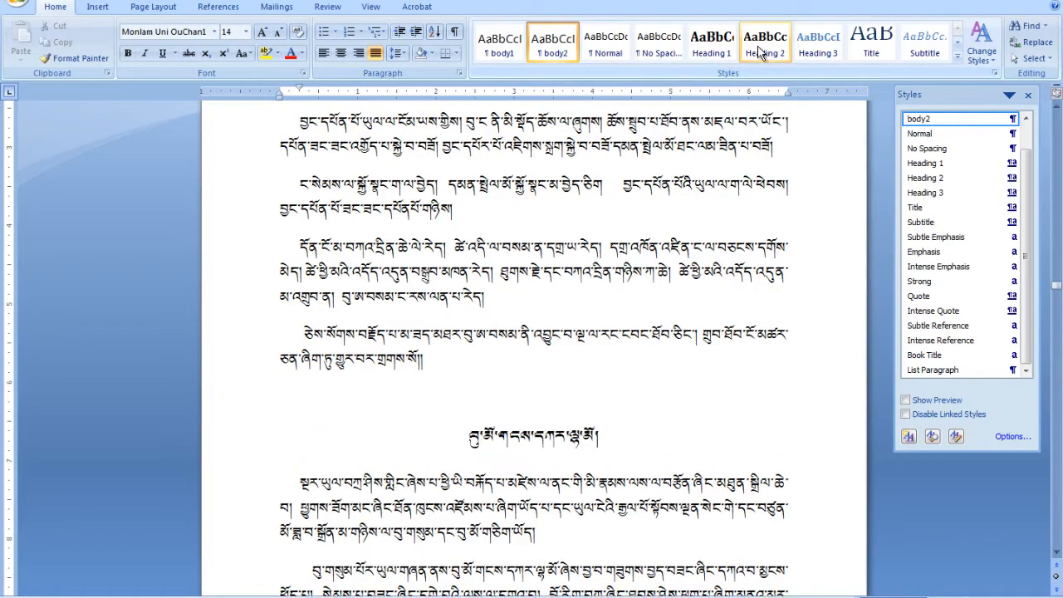
click(477, 480)
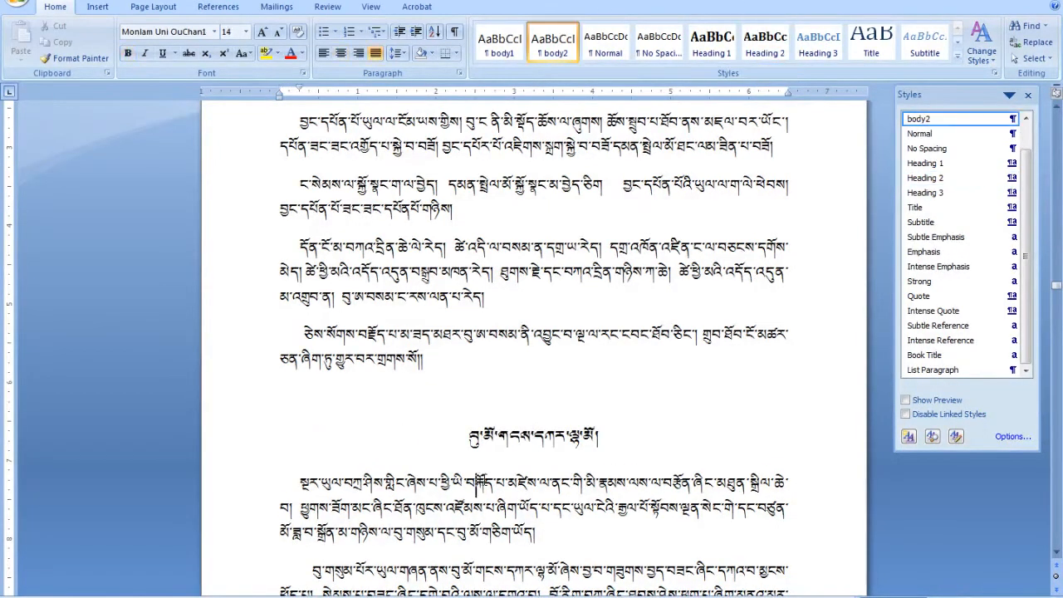
click(500, 50)
- Delete the extra leading space of the second paragraph under "བུ་མོ་གངས་དཀར་ལྷ་མོ།"
scroll(559, 472, down, 2)
scroll(558, 473, down, 3)
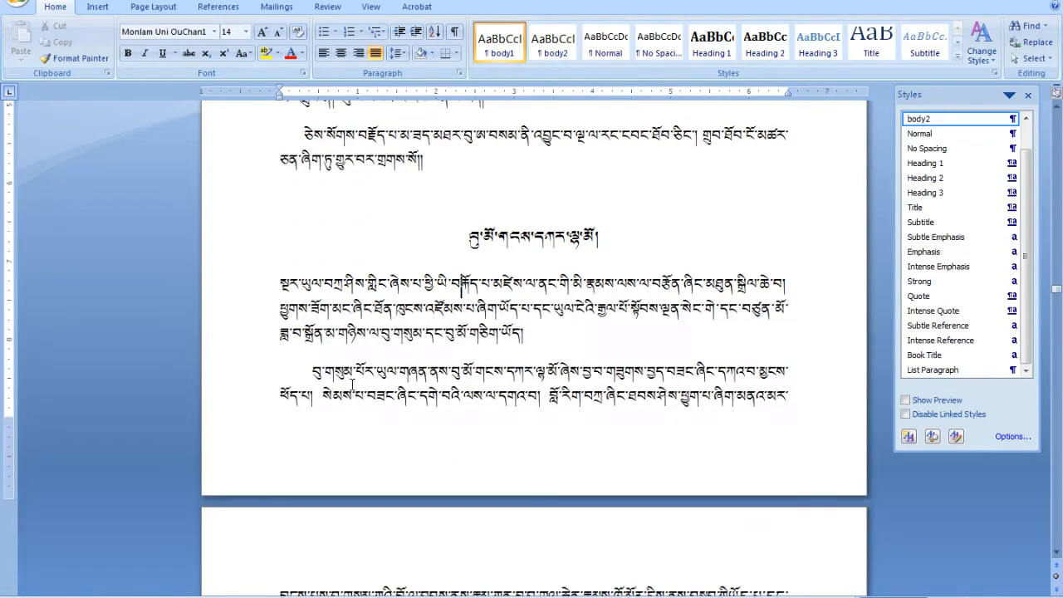
drag(313, 373, 276, 368)
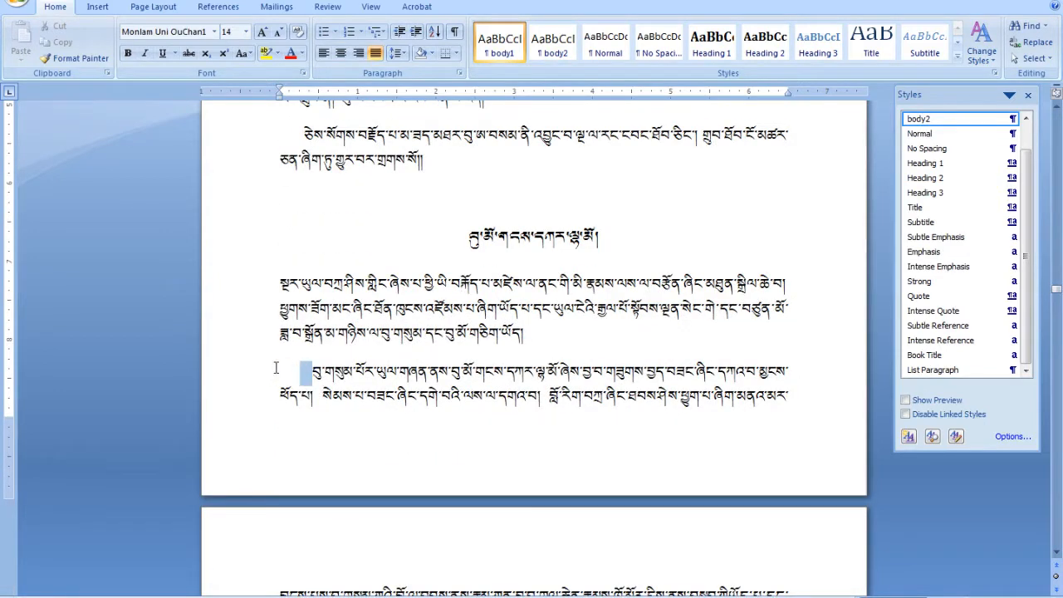
key(Delete)
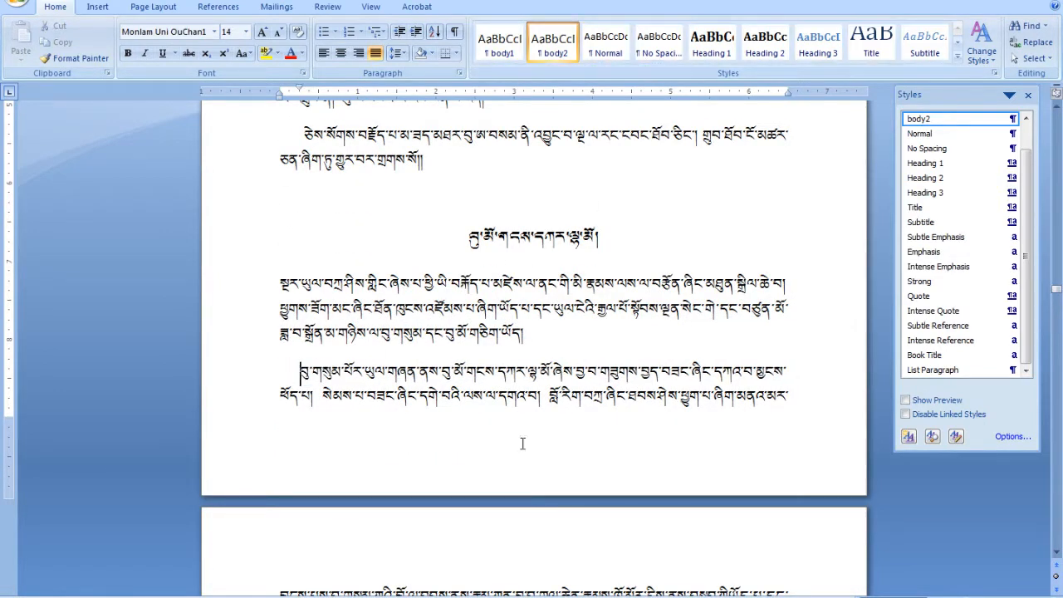
- Delete the empty paragraphs above and below the story title "བག་མ་སློང་བ།" and apply the Heading 2 style to the title
scroll(540, 413, down, 6)
scroll(540, 413, down, 15)
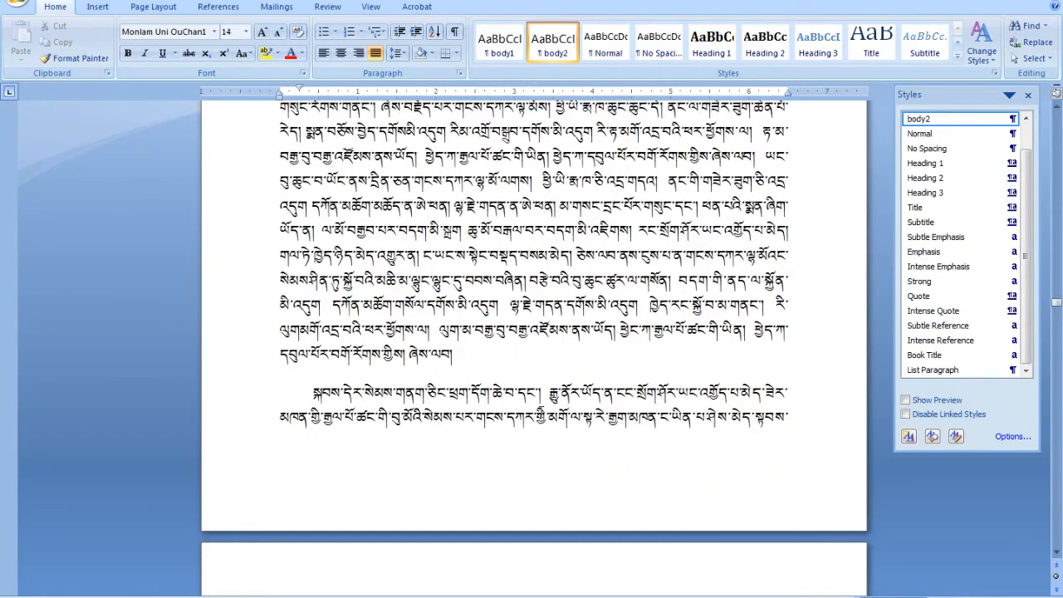
scroll(593, 415, down, 15)
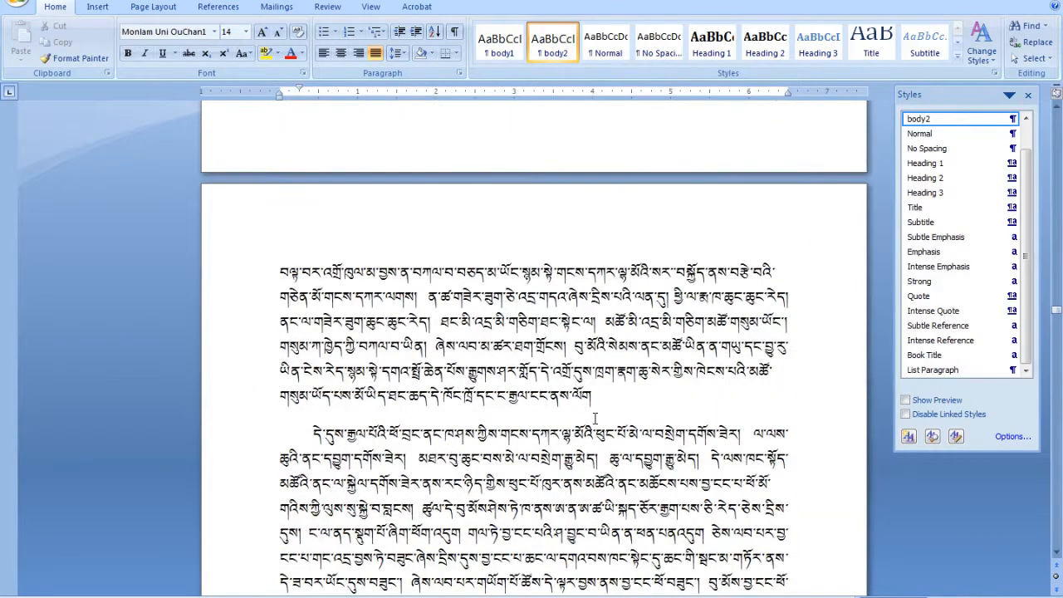
scroll(596, 416, down, 15)
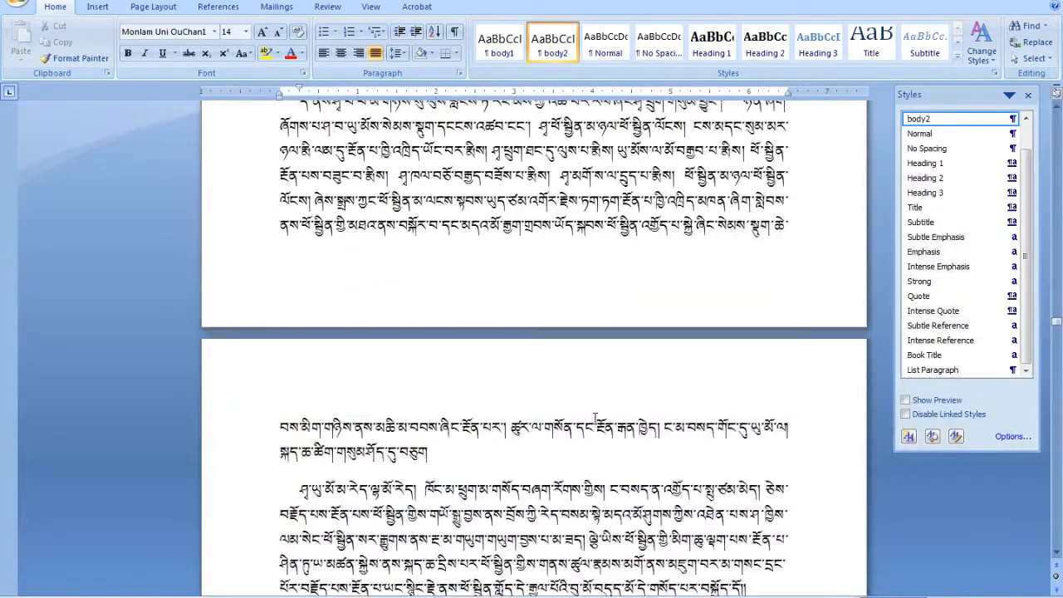
scroll(594, 415, down, 4)
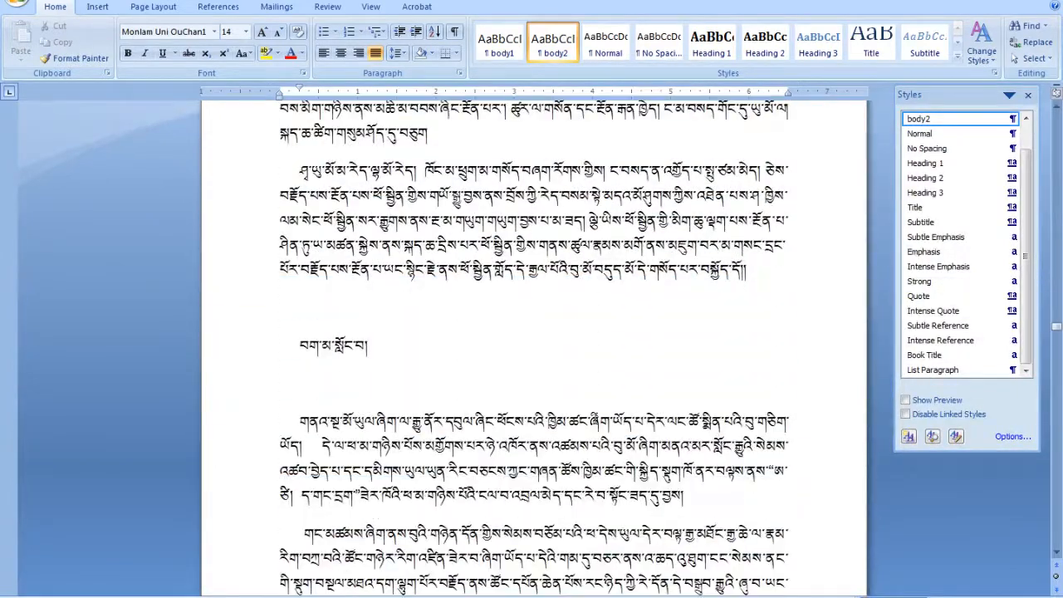
click(318, 322)
key(BackSpace)
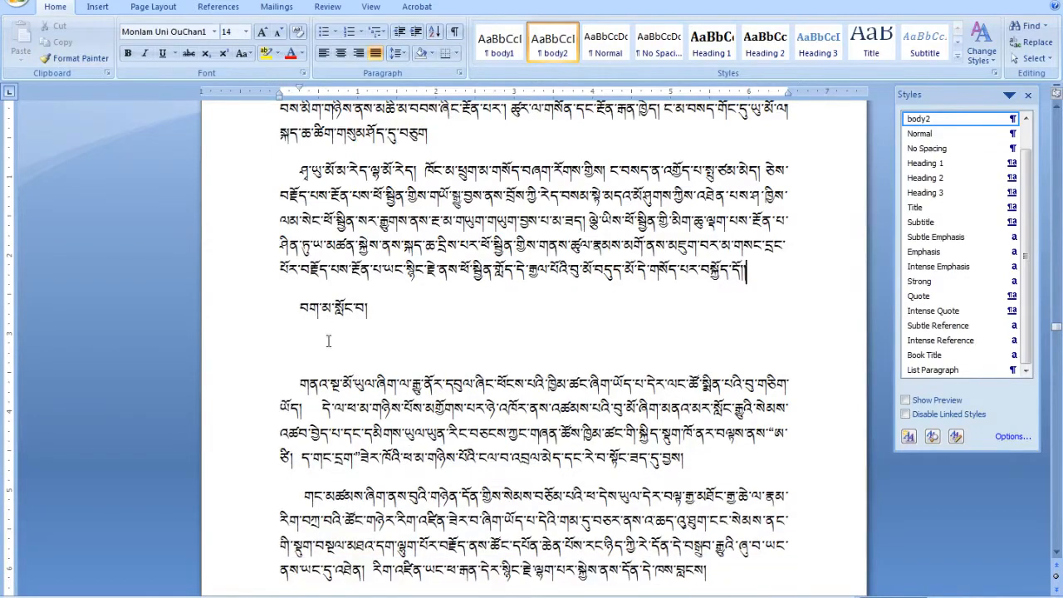
key(BackSpace)
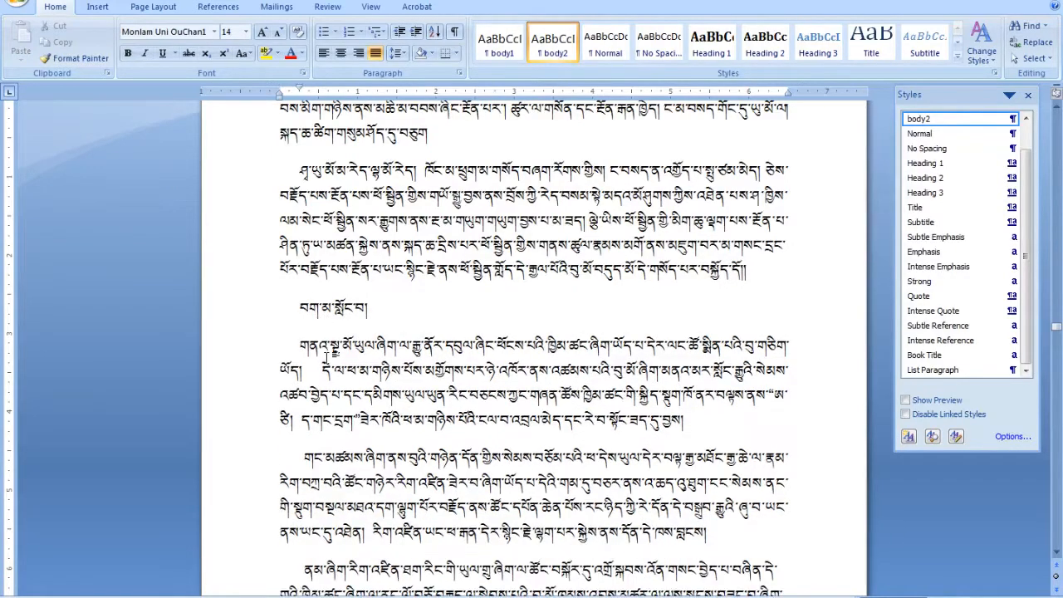
scroll(531, 348, down, 3)
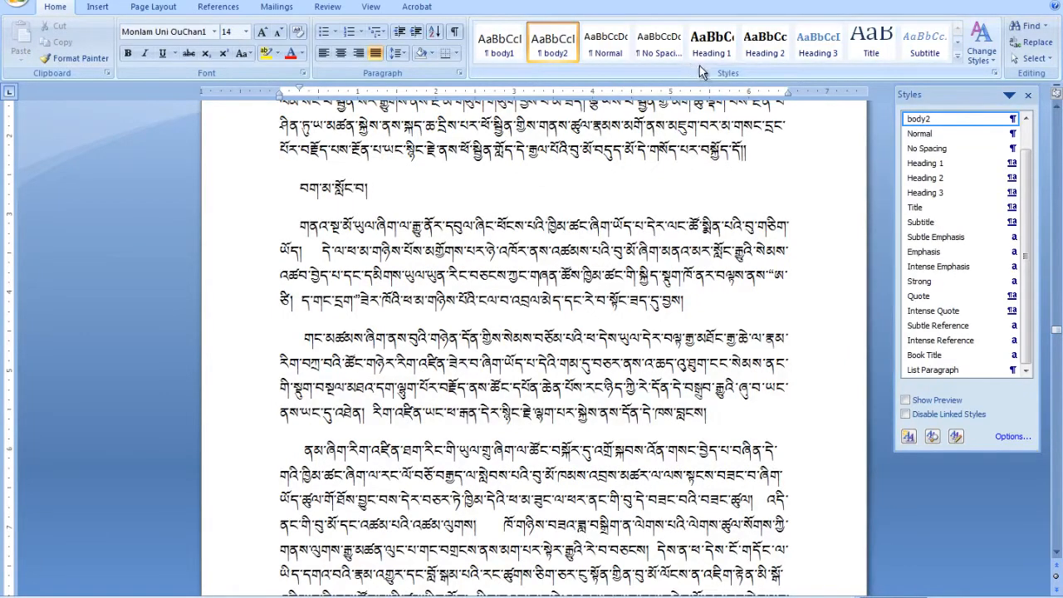
click(765, 43)
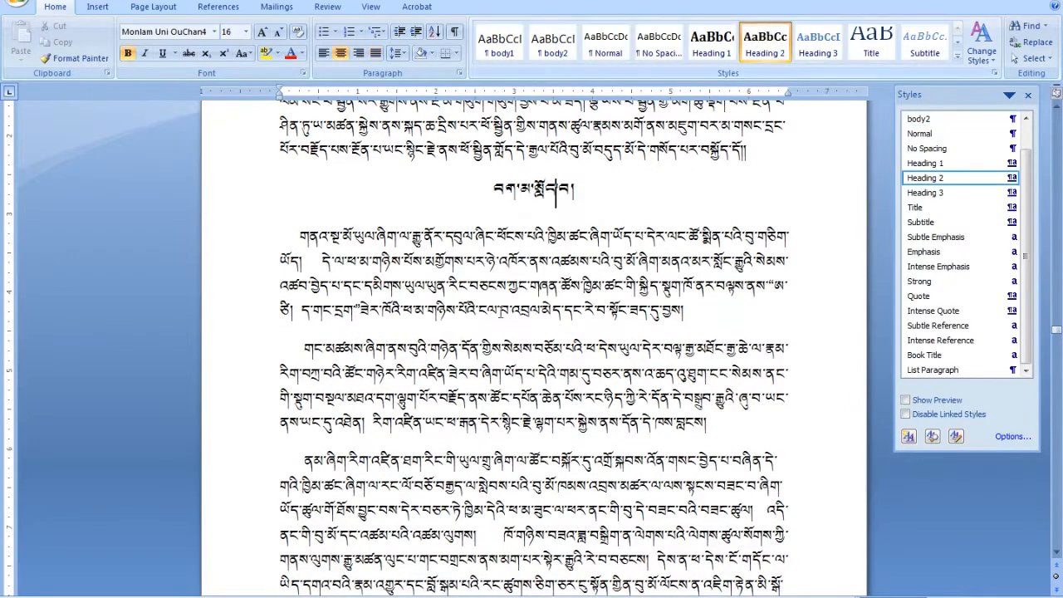
- Apply the Heading 1 style to the chapter title "ལེའུ་གསུམ་པ།"
click(509, 355)
scroll(508, 386, down, 8)
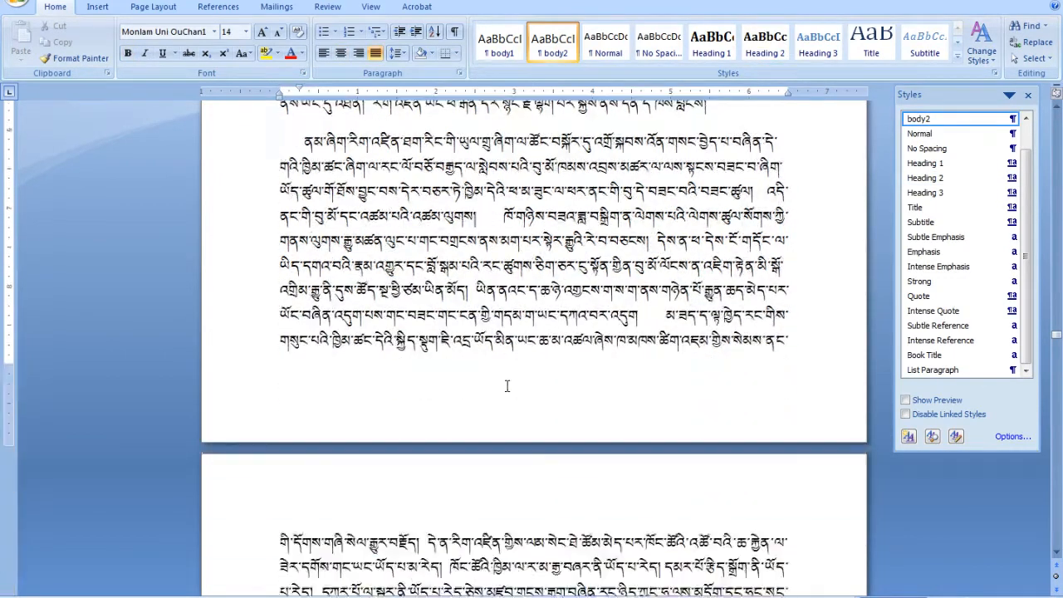
scroll(506, 385, down, 20)
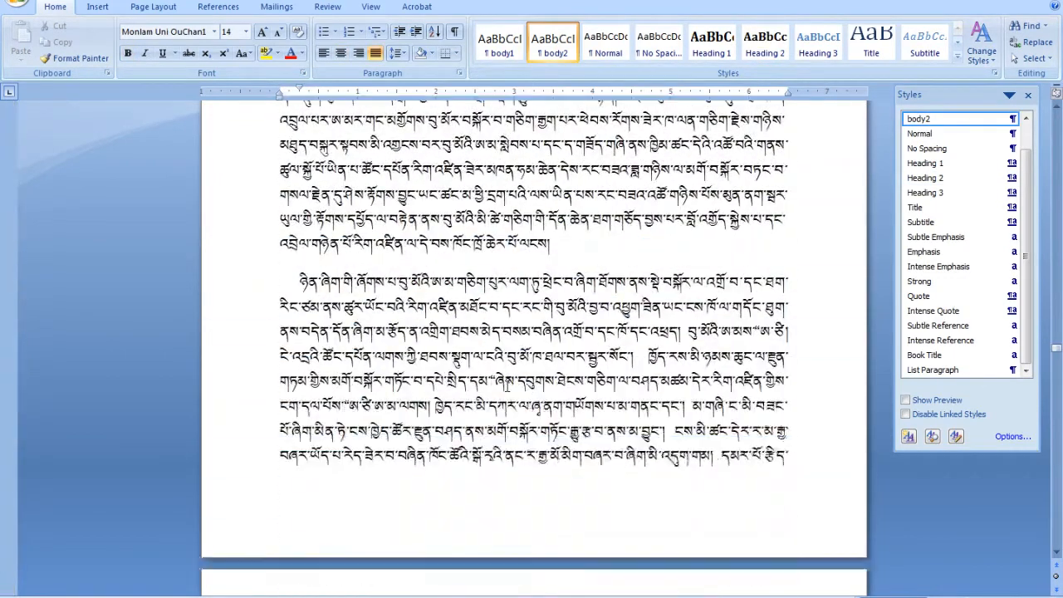
scroll(508, 384, down, 15)
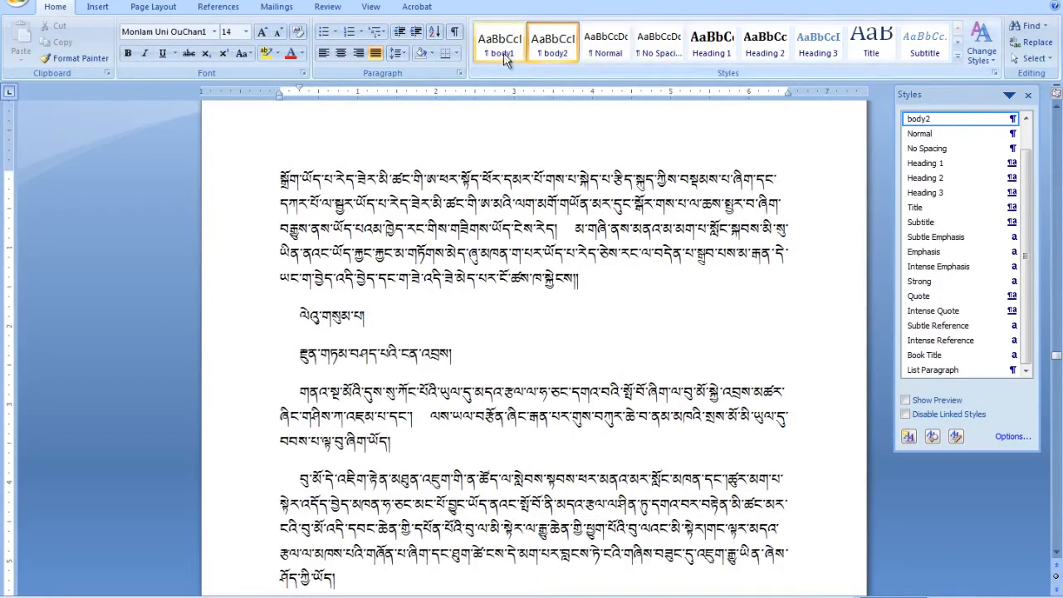
click(722, 43)
- Apply the Heading 2 style to the story title "རྫུན་གཏམ་བཤད་པའི་ངན་འབྲས།" and the body1 style to the first paragraph under it
click(349, 408)
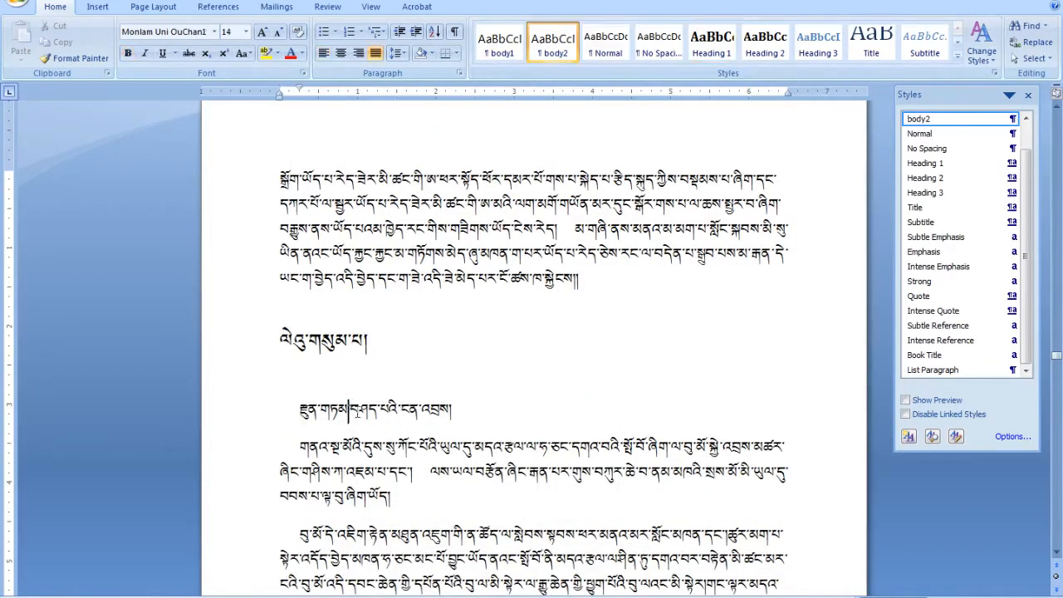
click(764, 43)
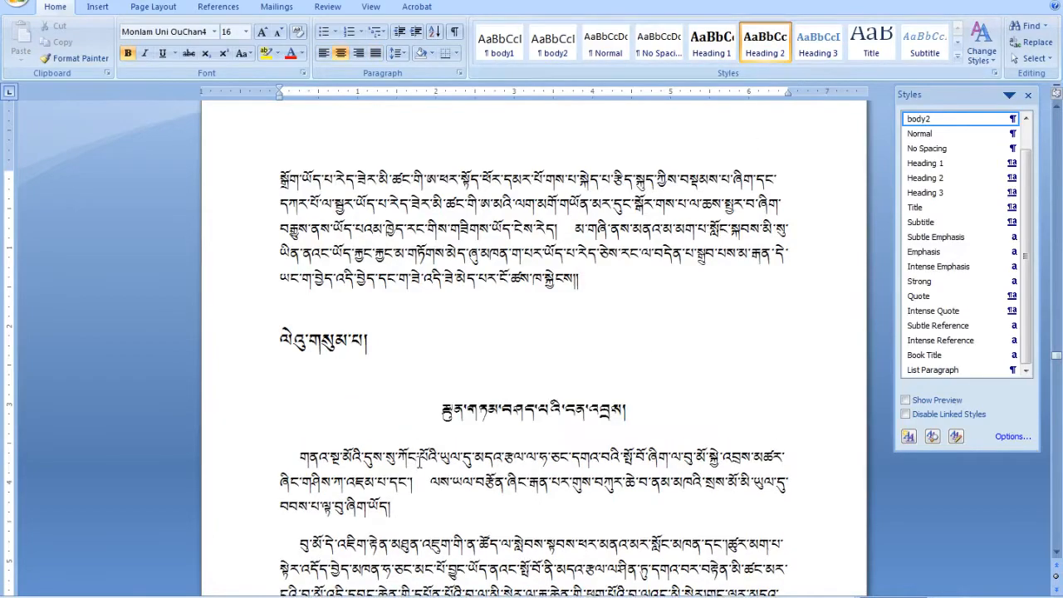
click(499, 44)
scroll(398, 299, down, 3)
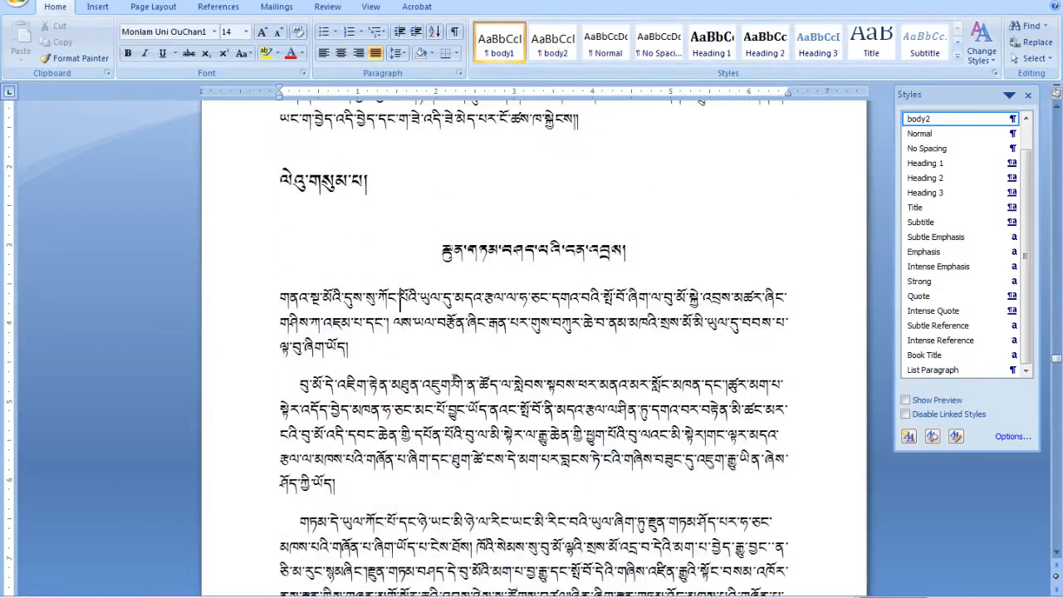
- Check the body2 paragraphs in the rest of the story and close the Styles pane
click(413, 383)
scroll(424, 407, down, 16)
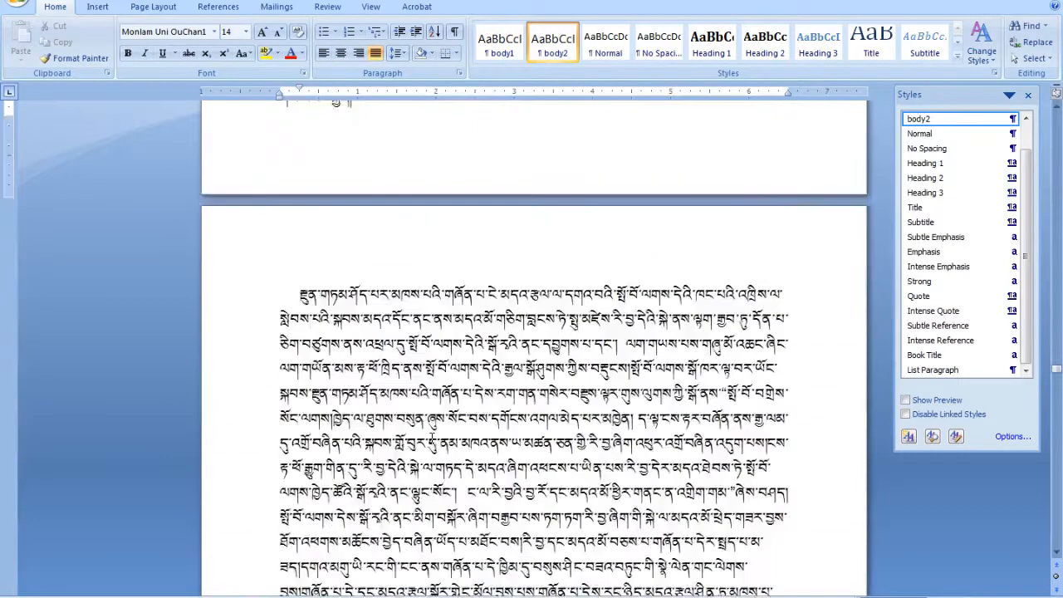
scroll(534, 332, down, 5)
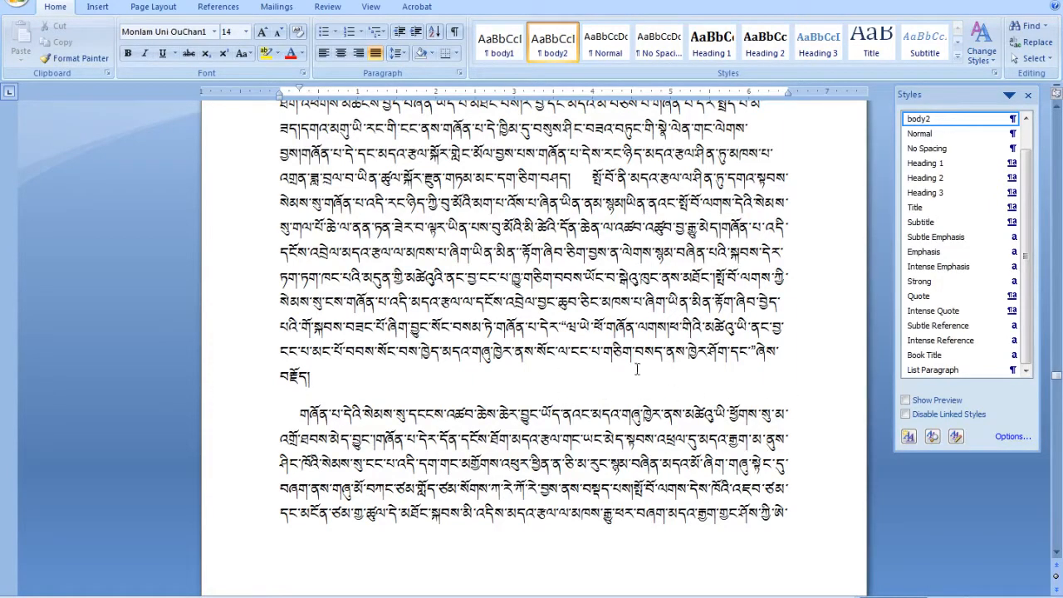
scroll(582, 336, down, 6)
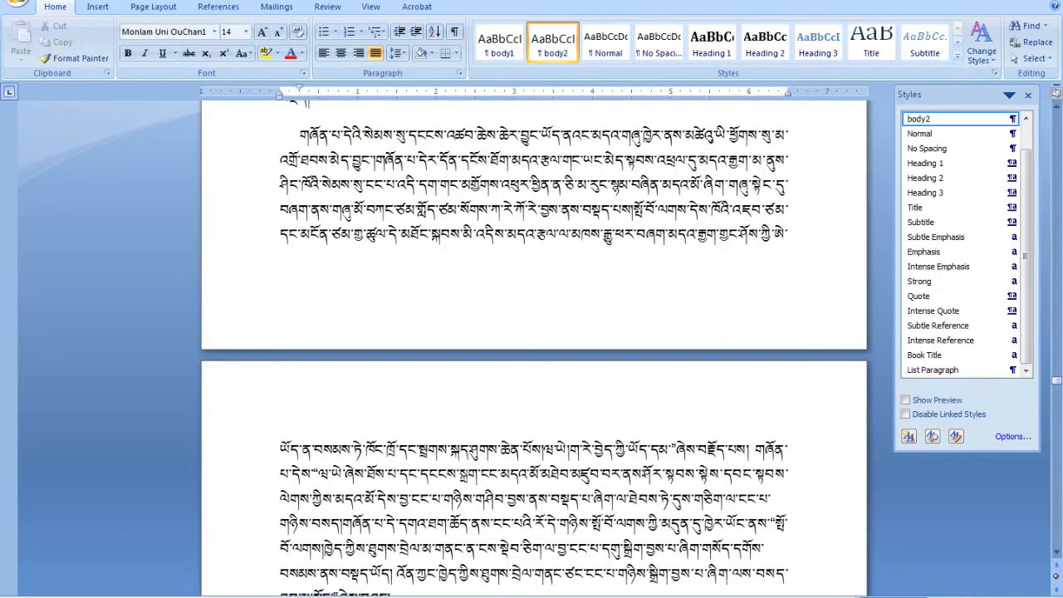
key(ctrl+alt+shift+s)
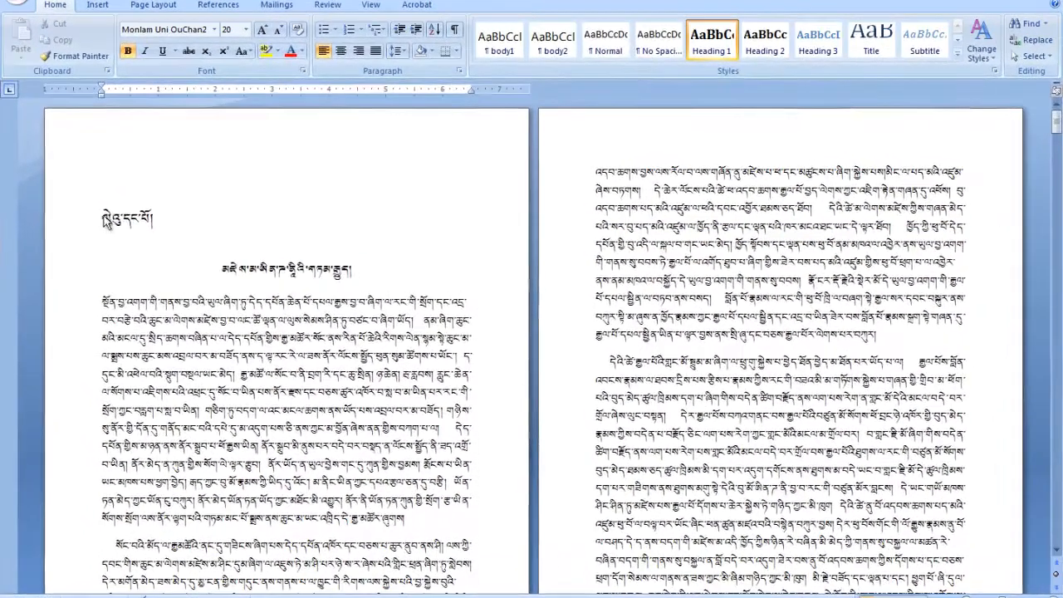
- Open the header of the first page for editing
drag(121, 219, 372, 285)
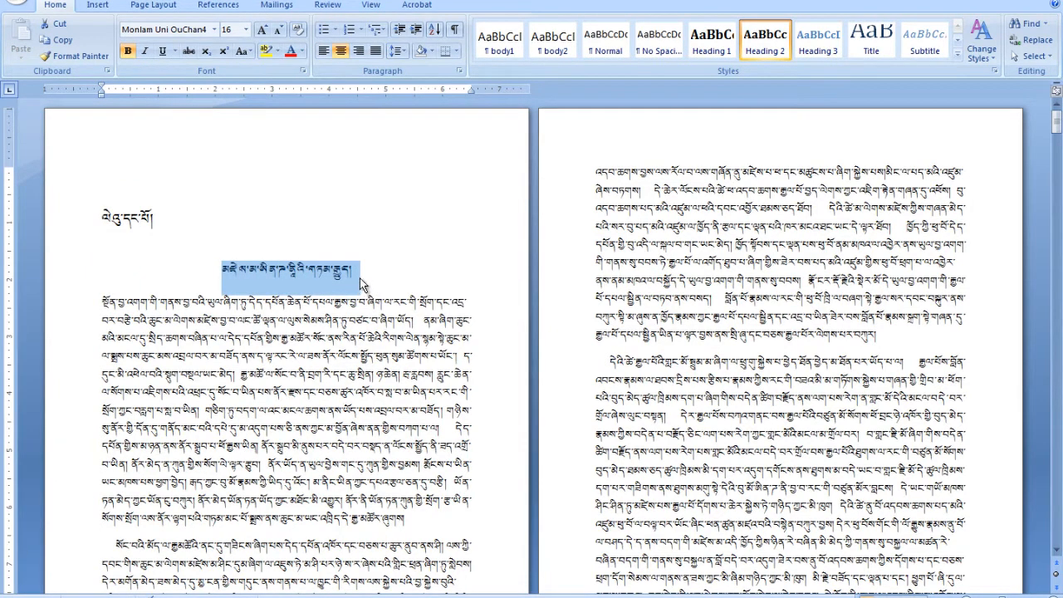
click(310, 130)
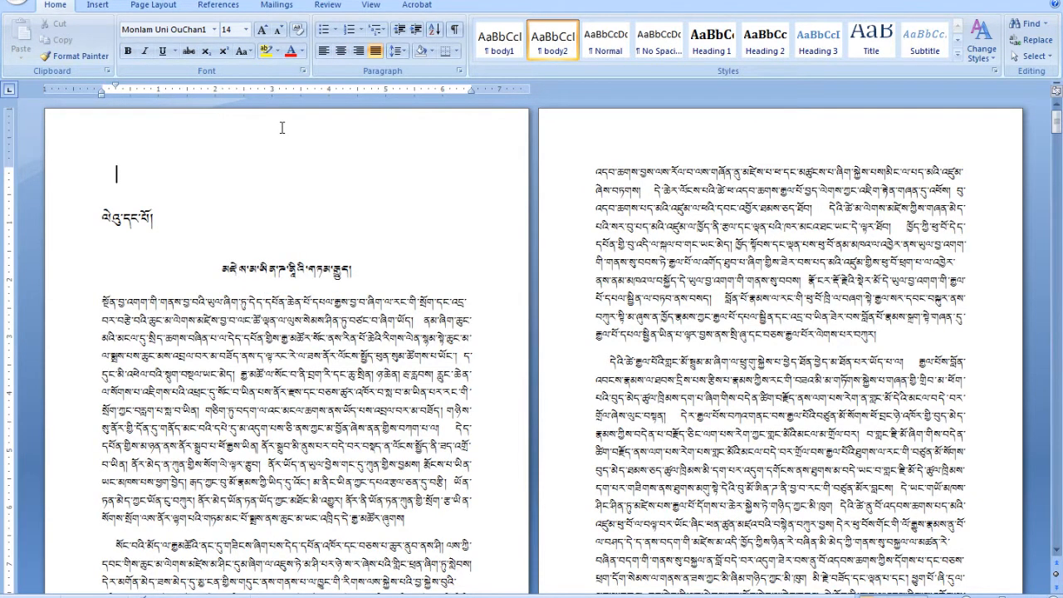
double_click(281, 127)
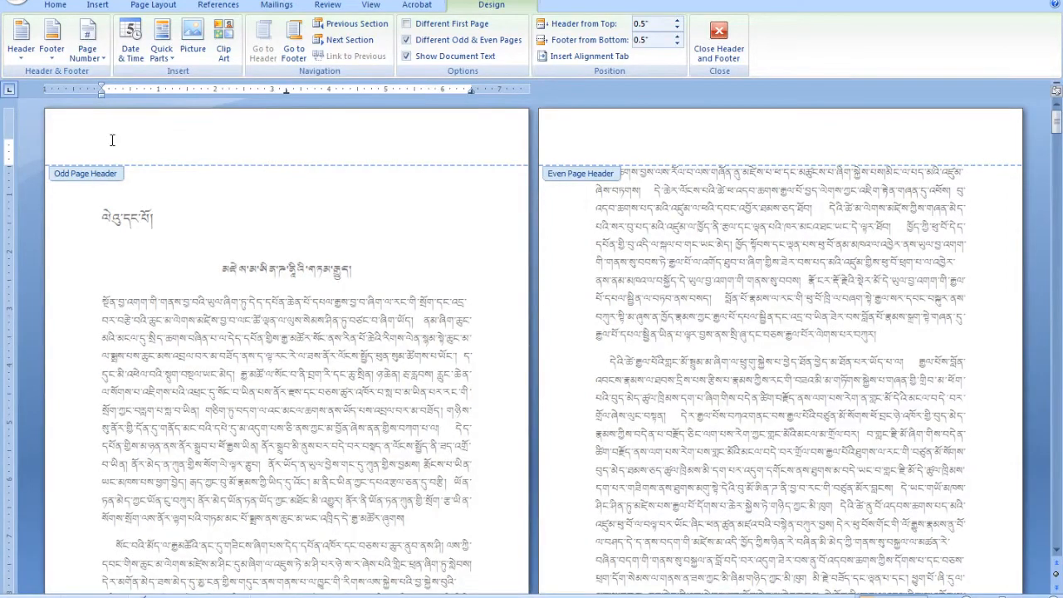
- Turn off different odd and even pages and enter "བོད་རིགས་" as the header text
click(406, 40)
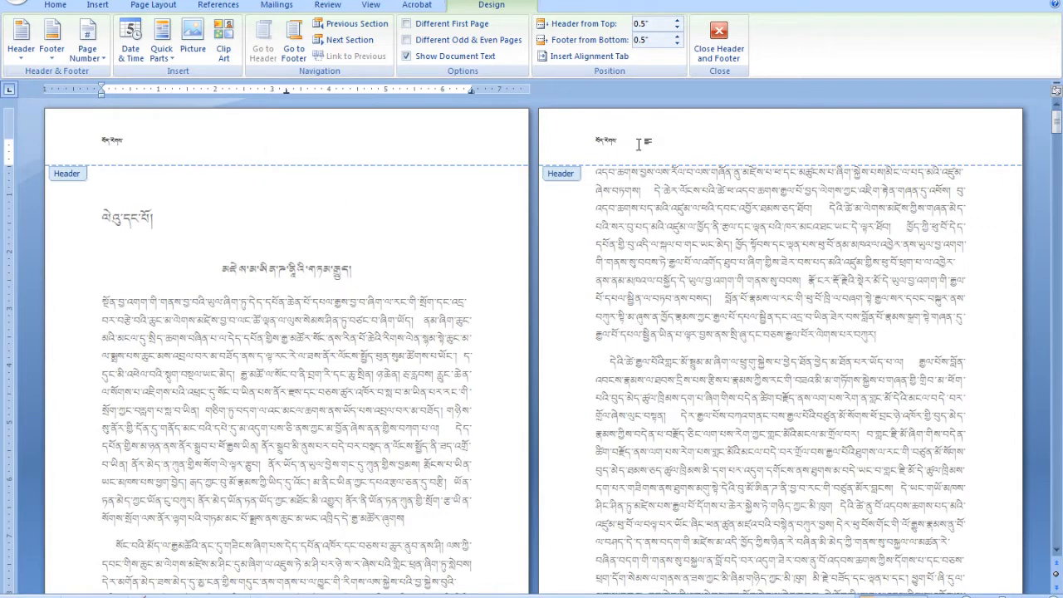
click(583, 139)
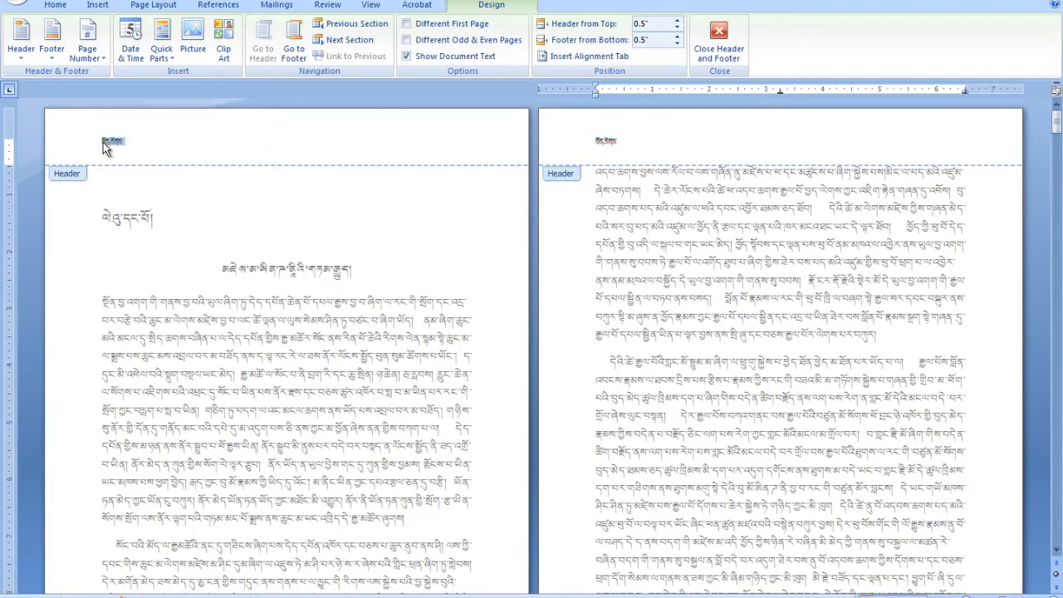
- Set the font of the first page's header text to Monlam Uni OuChan5
drag(129, 143, 100, 141)
click(55, 4)
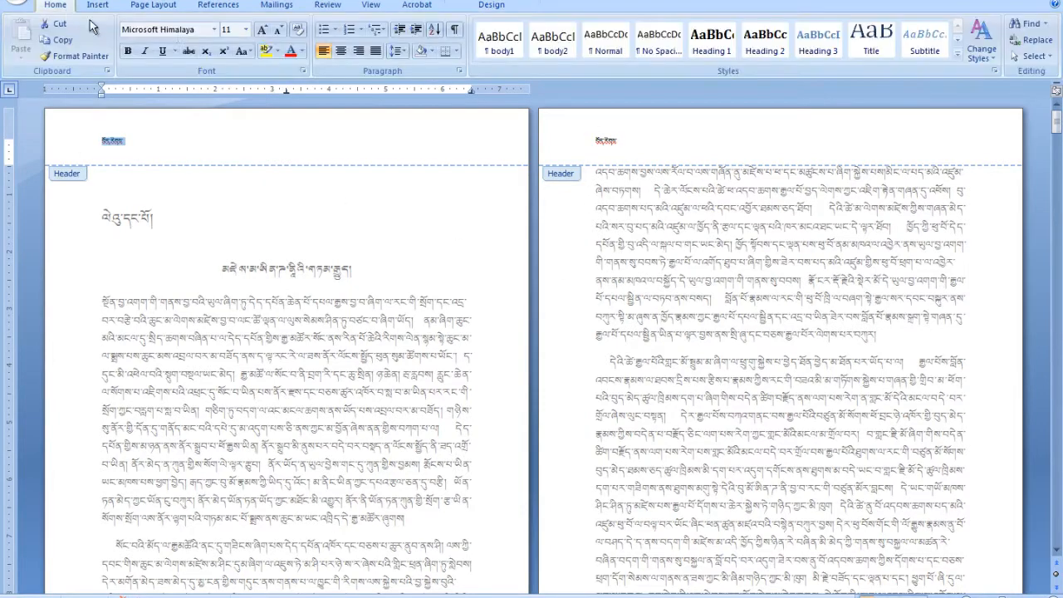
click(214, 29)
click(211, 149)
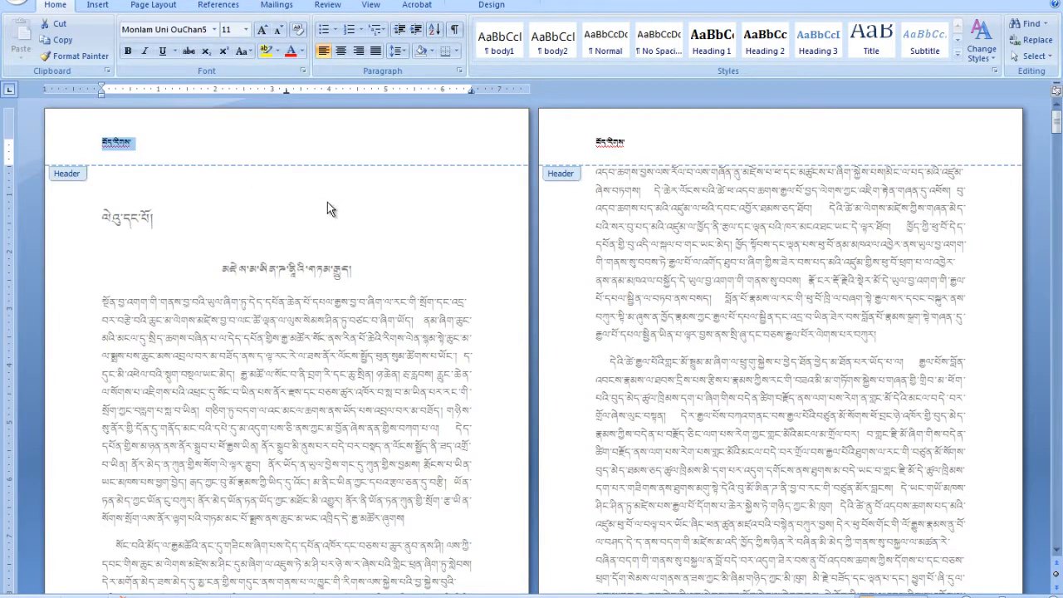
click(185, 161)
drag(180, 147, 94, 147)
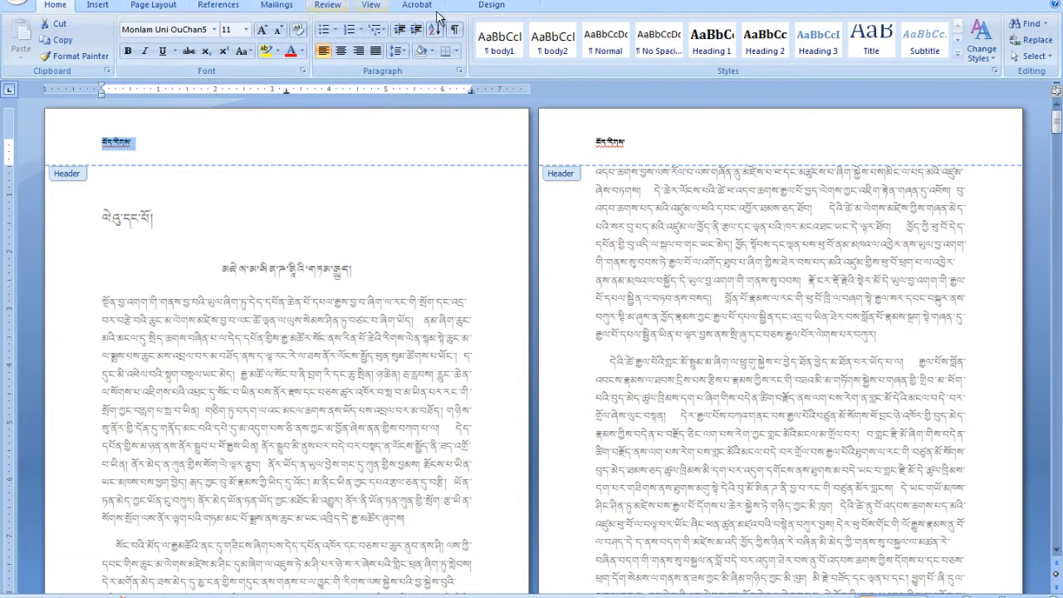
- Turn on different odd and even pages and delete the sample text from the odd page header
click(477, 5)
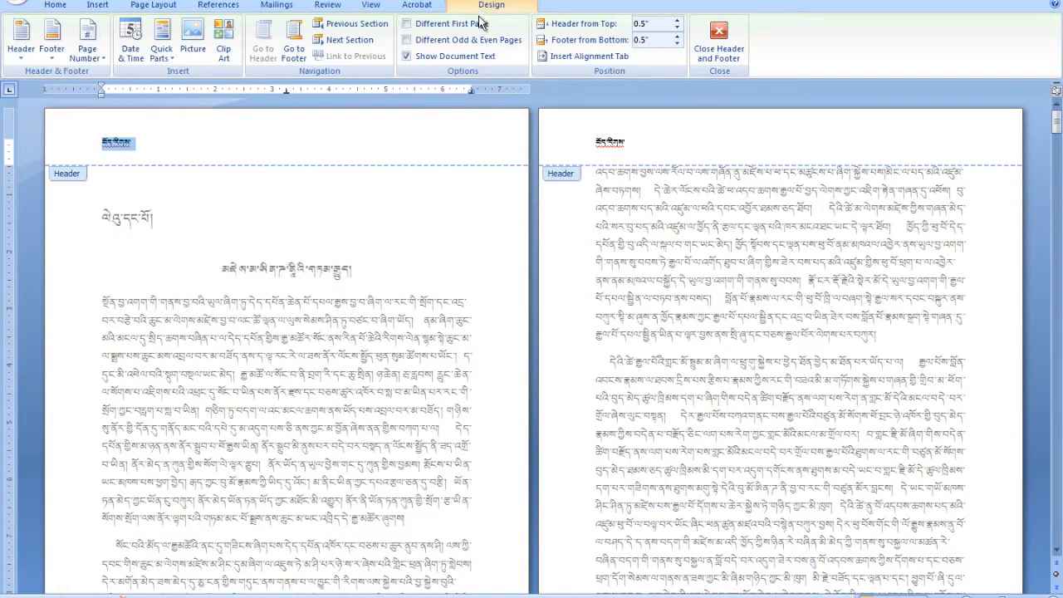
click(407, 40)
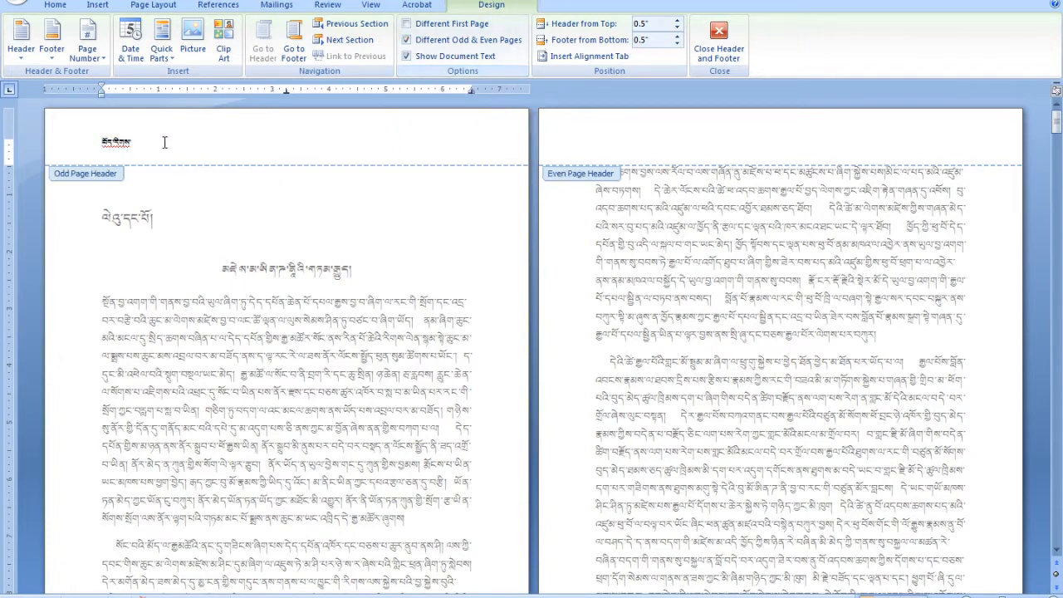
drag(134, 142, 103, 143)
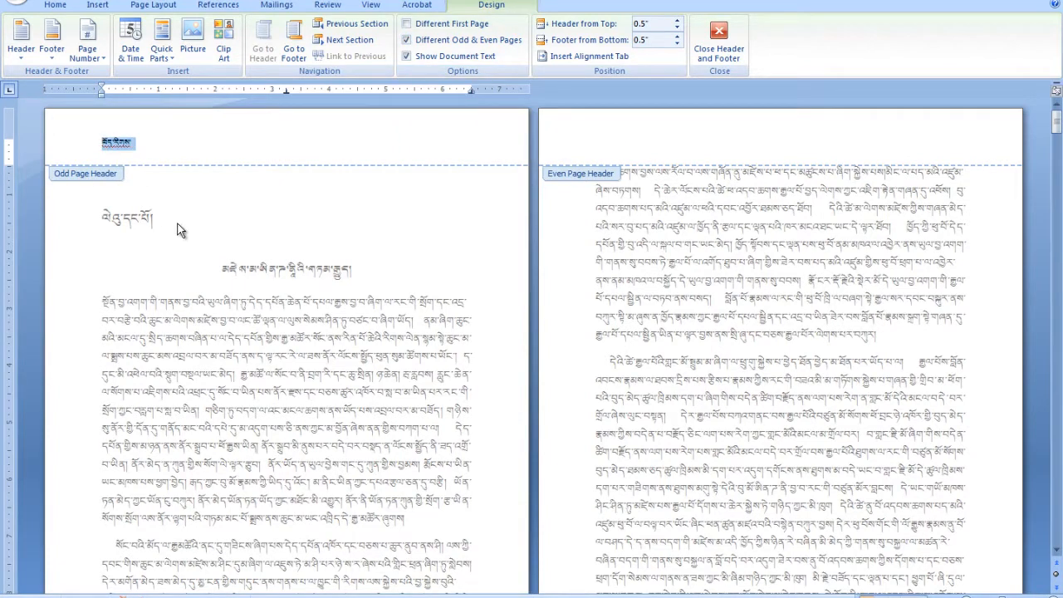
key(Delete)
- Insert a StyleRef field for the Heading 1 style in the odd page header
click(166, 57)
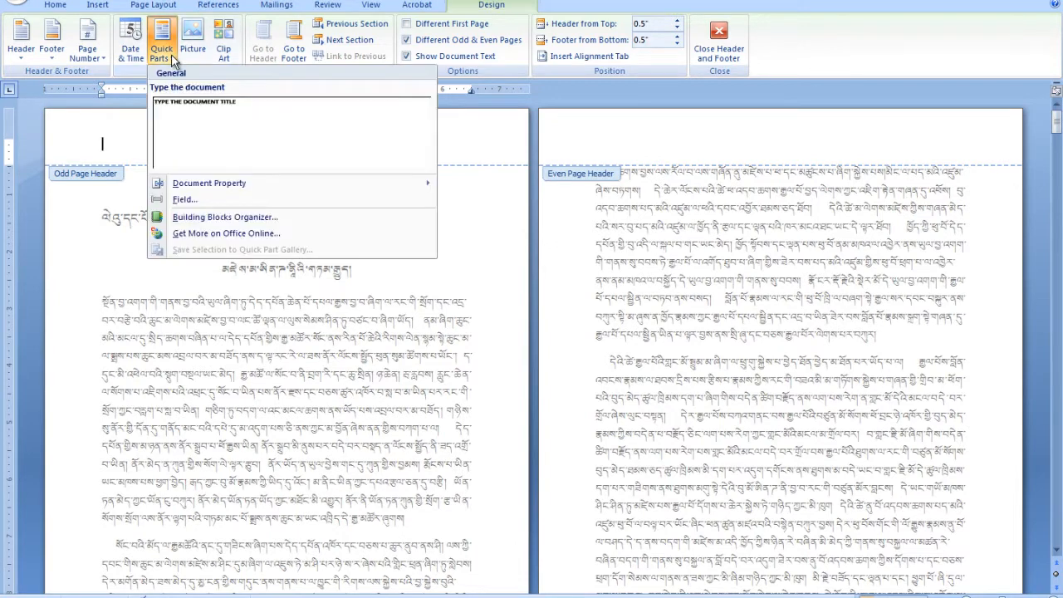
click(182, 200)
drag(400, 237, 398, 330)
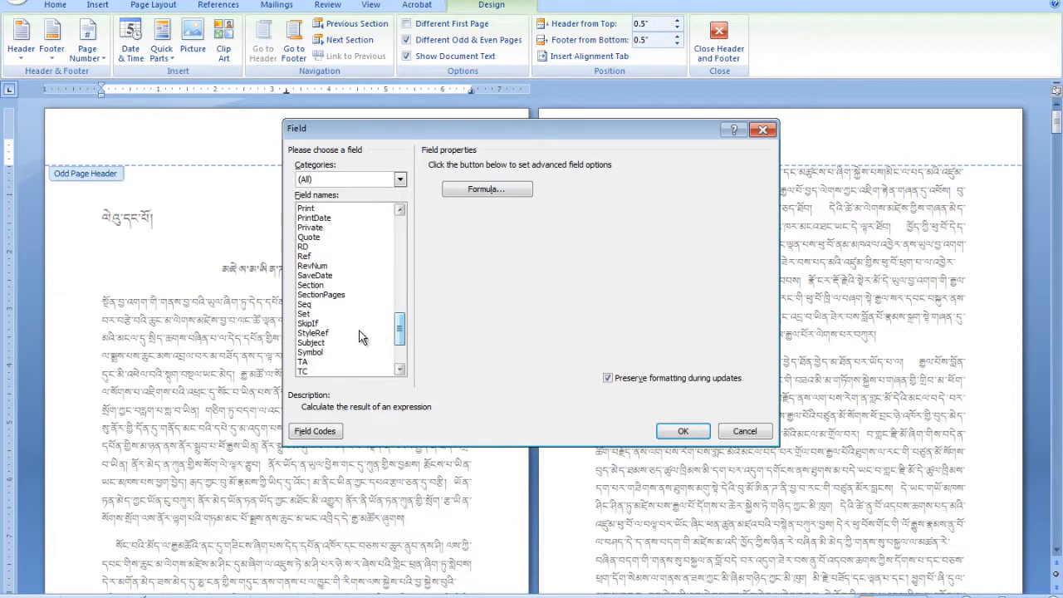
click(324, 332)
click(460, 229)
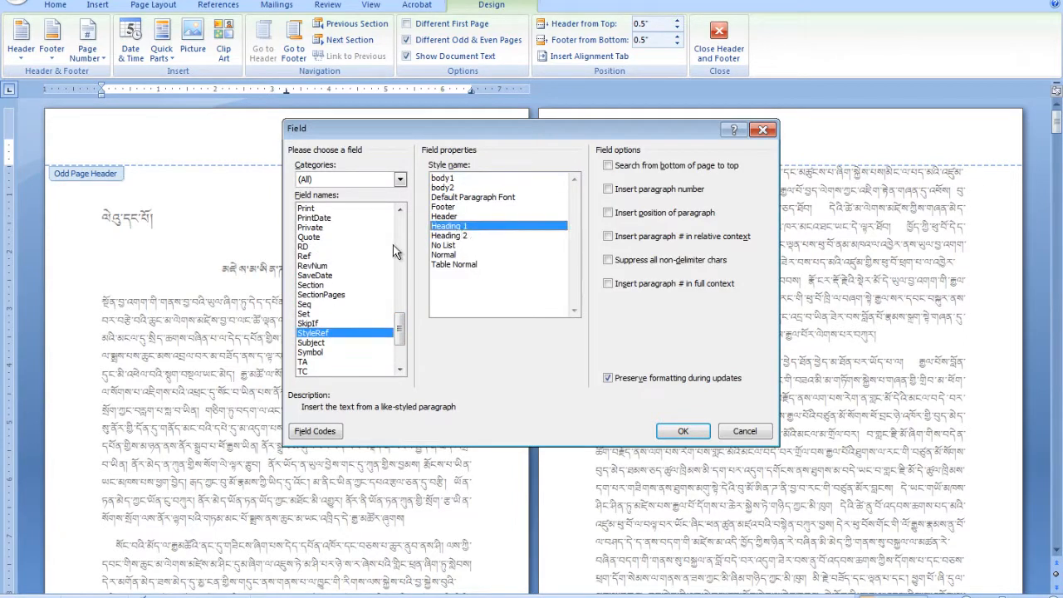
click(682, 431)
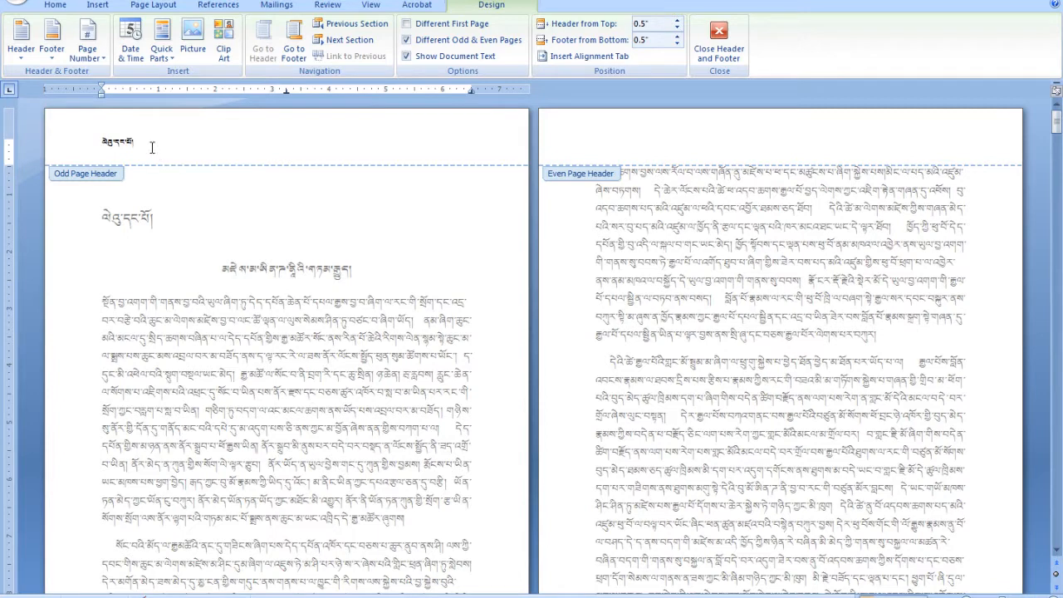
- Add a StyleRef field for the Heading 2 style after the chapter title in the odd page header
click(164, 55)
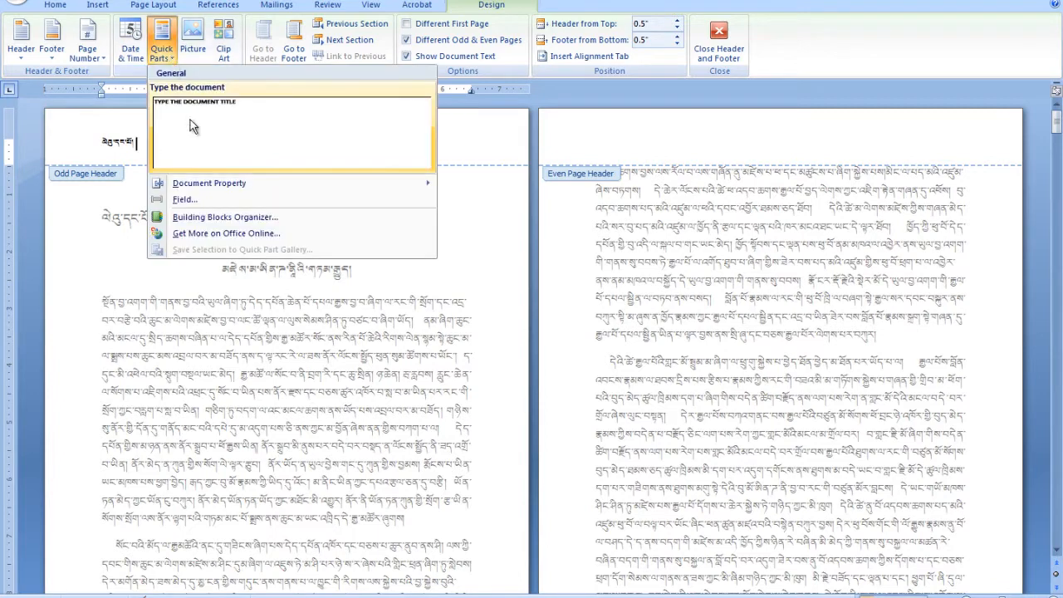
click(209, 199)
drag(399, 232, 401, 333)
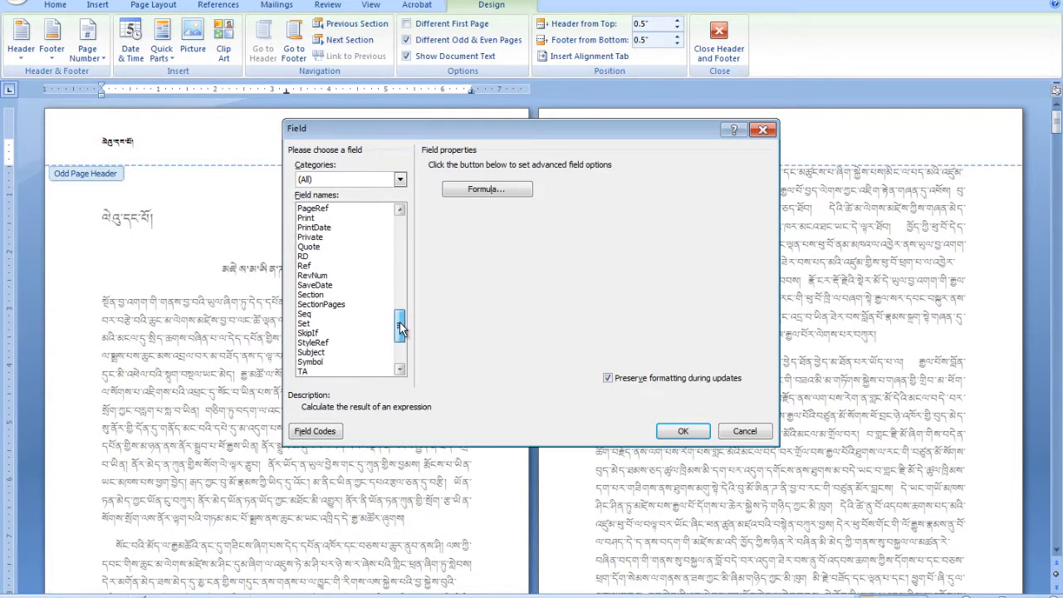
click(335, 342)
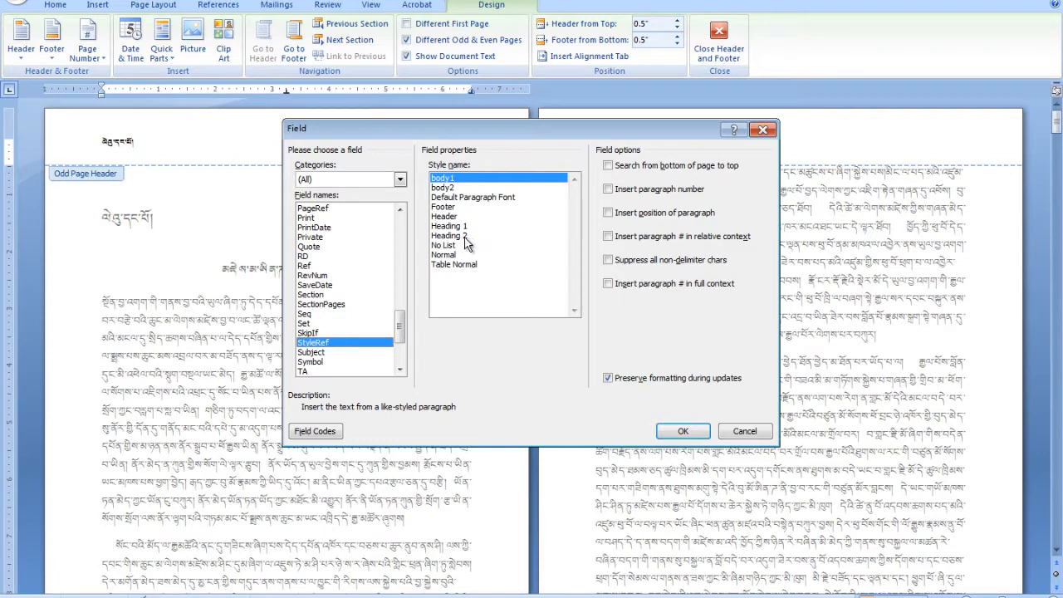
click(466, 239)
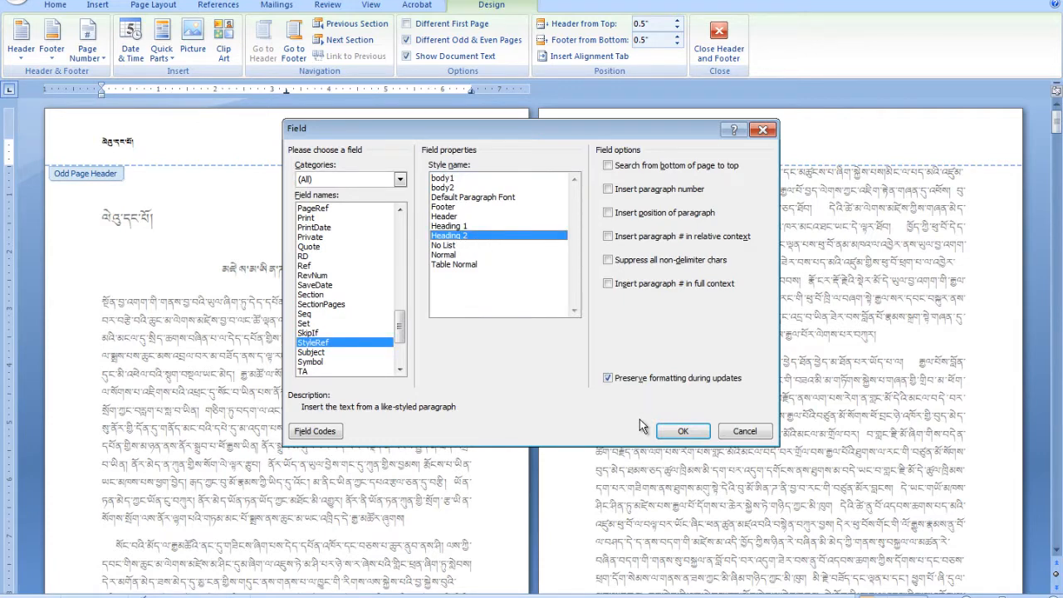
click(681, 431)
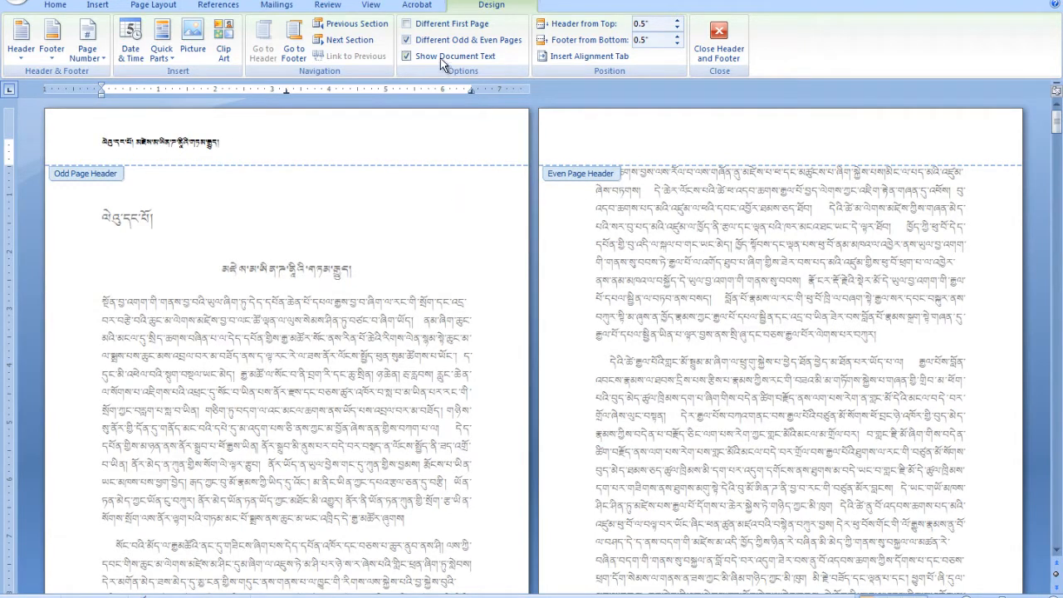
- Enter the Tibetan title text in the even page header, set its font to Monlam Uni OuChan5, and leave header editing
click(339, 41)
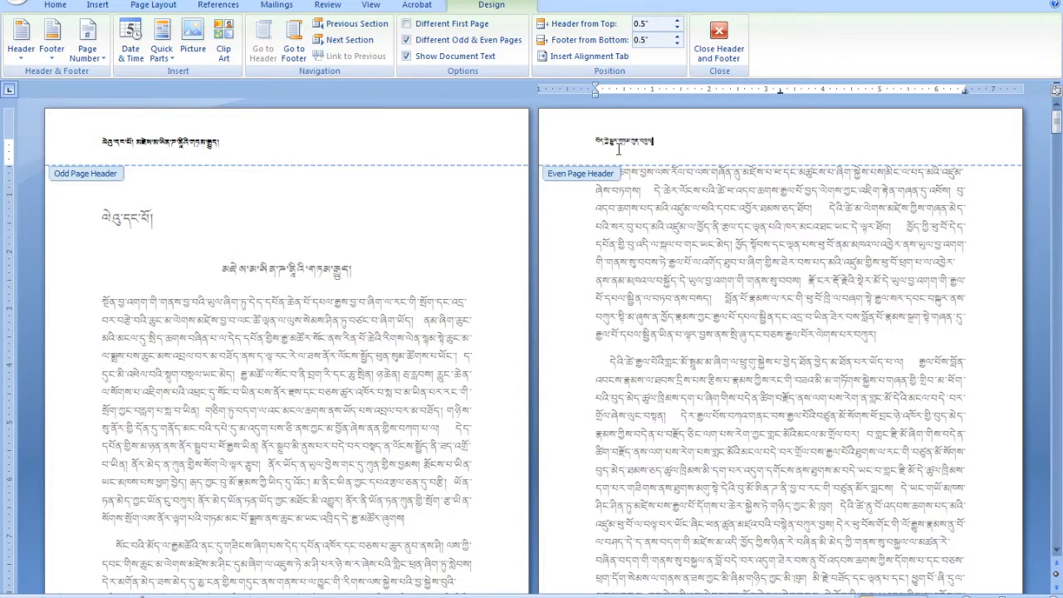
drag(695, 138, 548, 142)
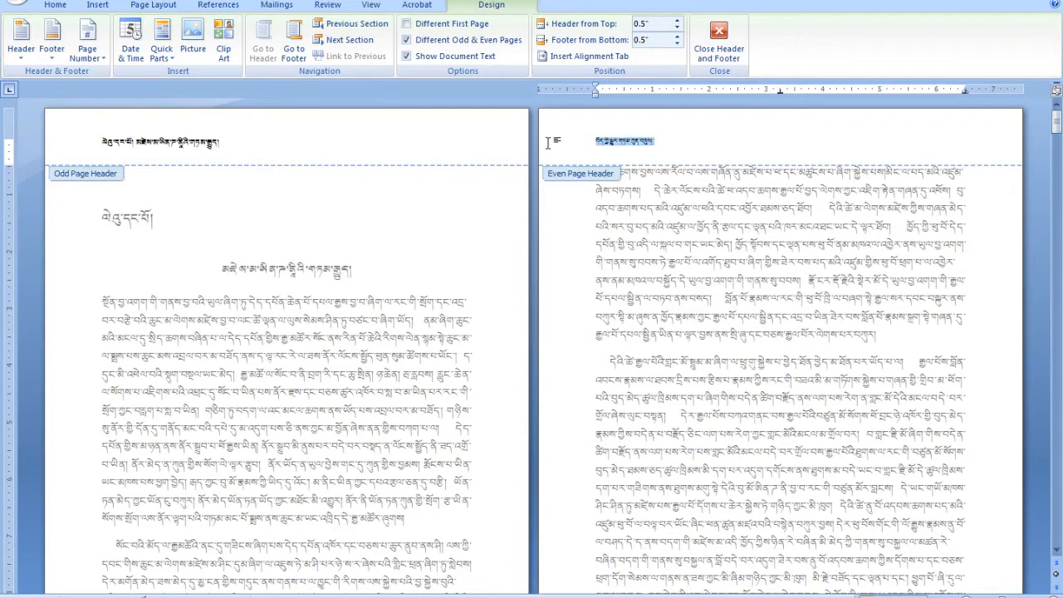
click(67, 8)
click(215, 30)
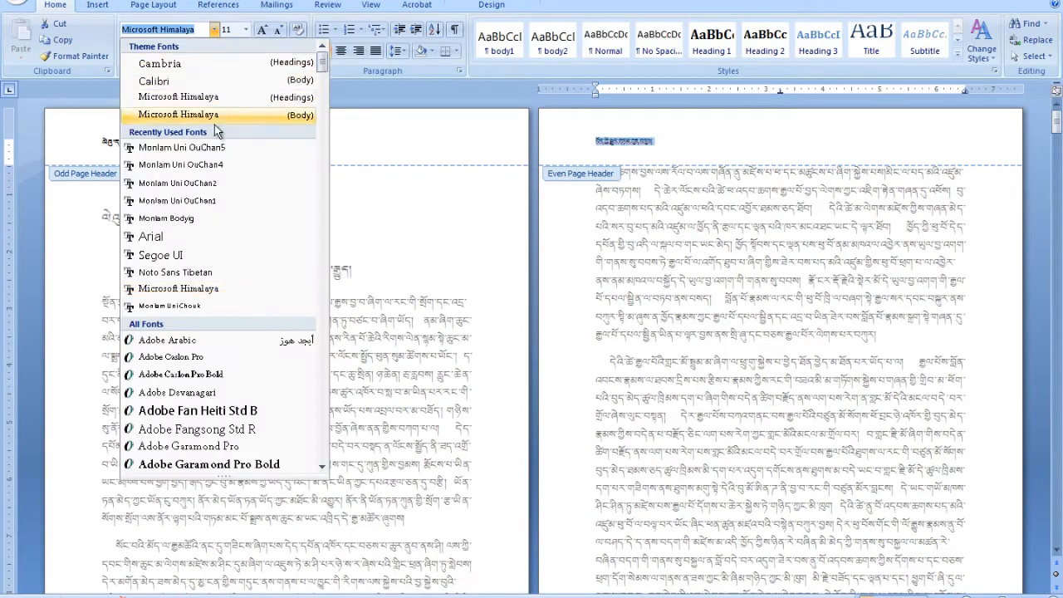
click(206, 147)
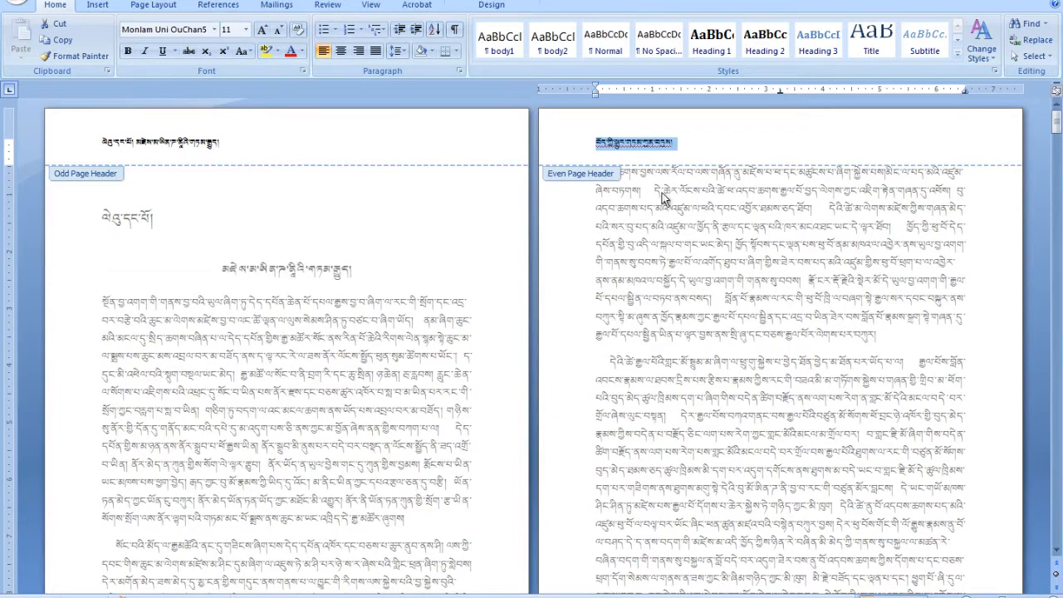
double_click(685, 207)
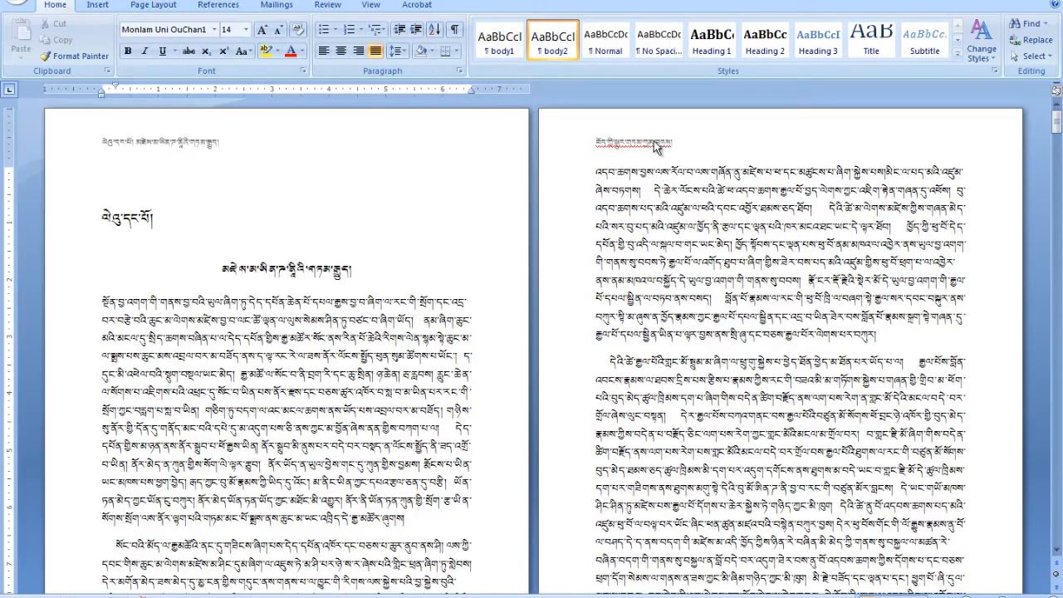
- Check the odd and even page headers across the first and second chapters against their chapter and story headings
scroll(669, 149, down, 3)
scroll(532, 345, down, 15)
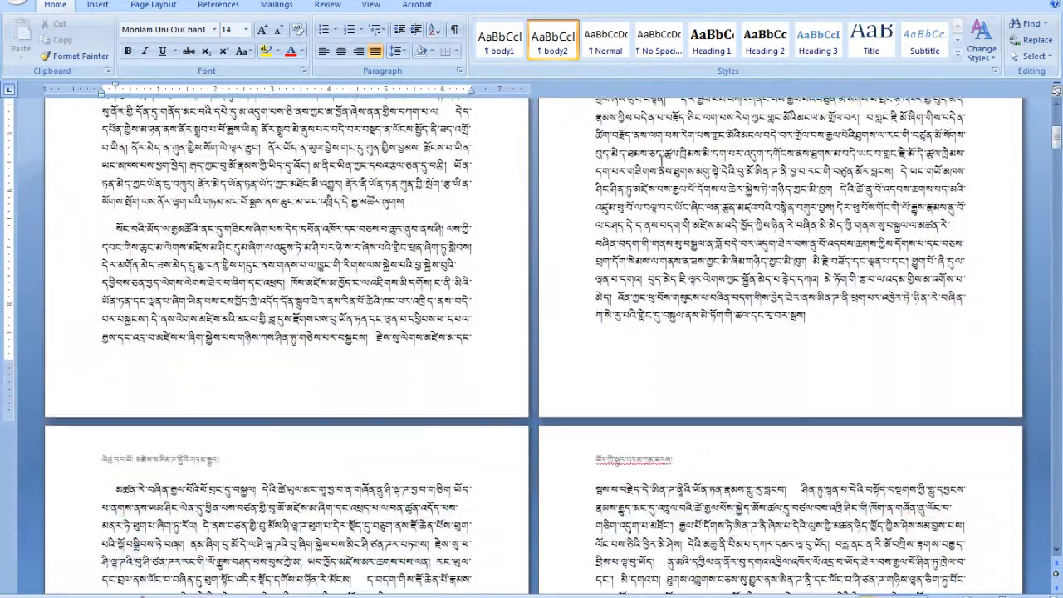
scroll(532, 346, down, 15)
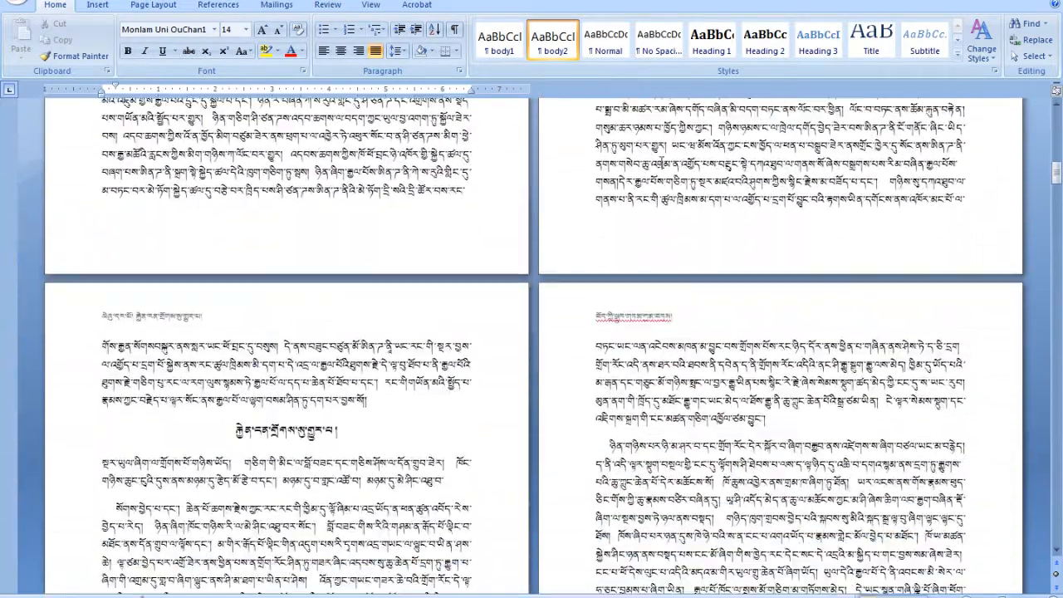
scroll(628, 191, down, 5)
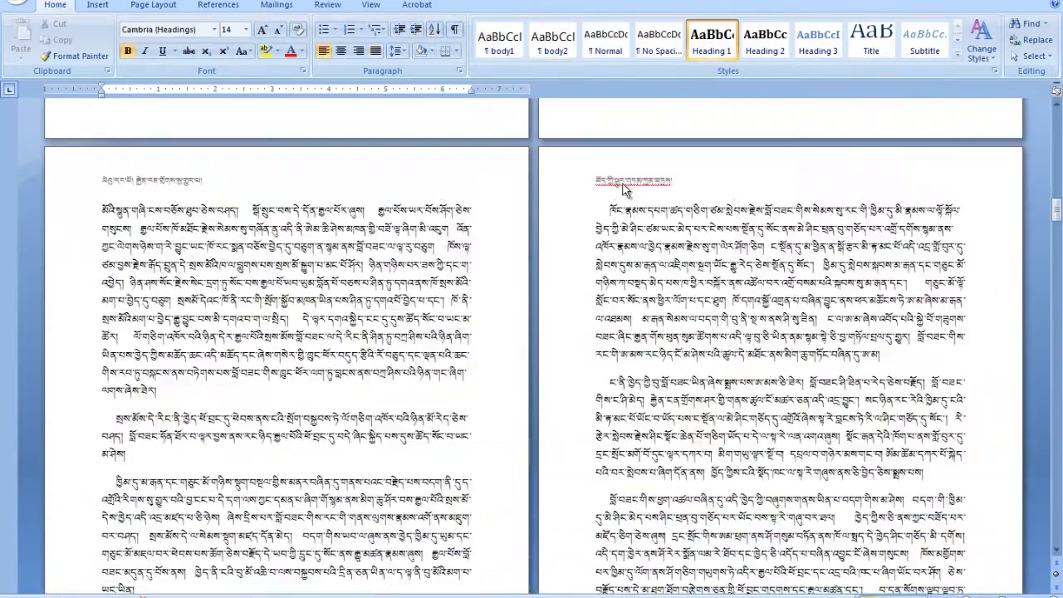
click(664, 185)
scroll(664, 189, down, 15)
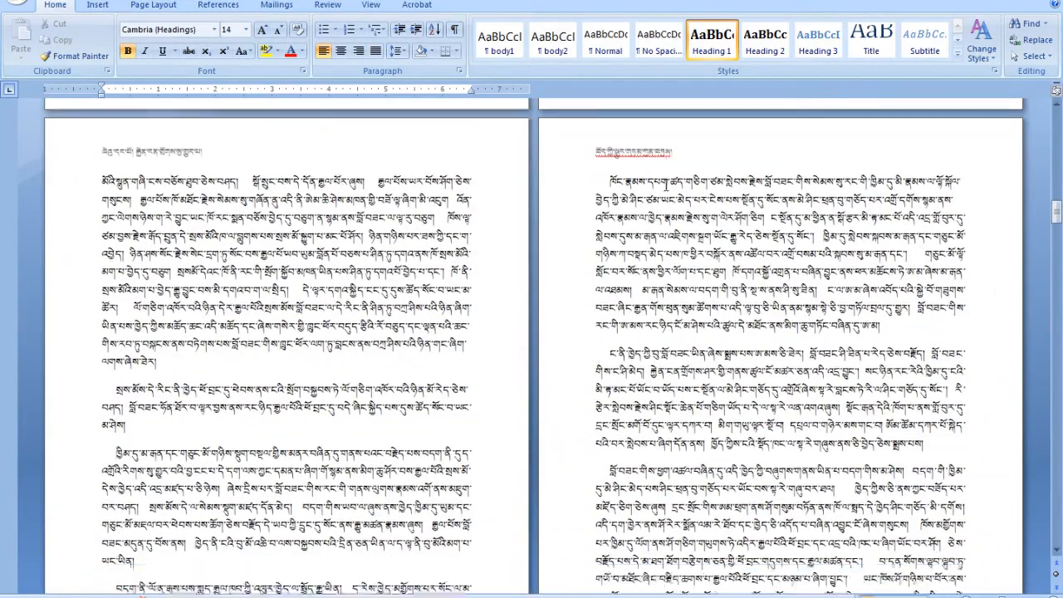
scroll(664, 196, down, 15)
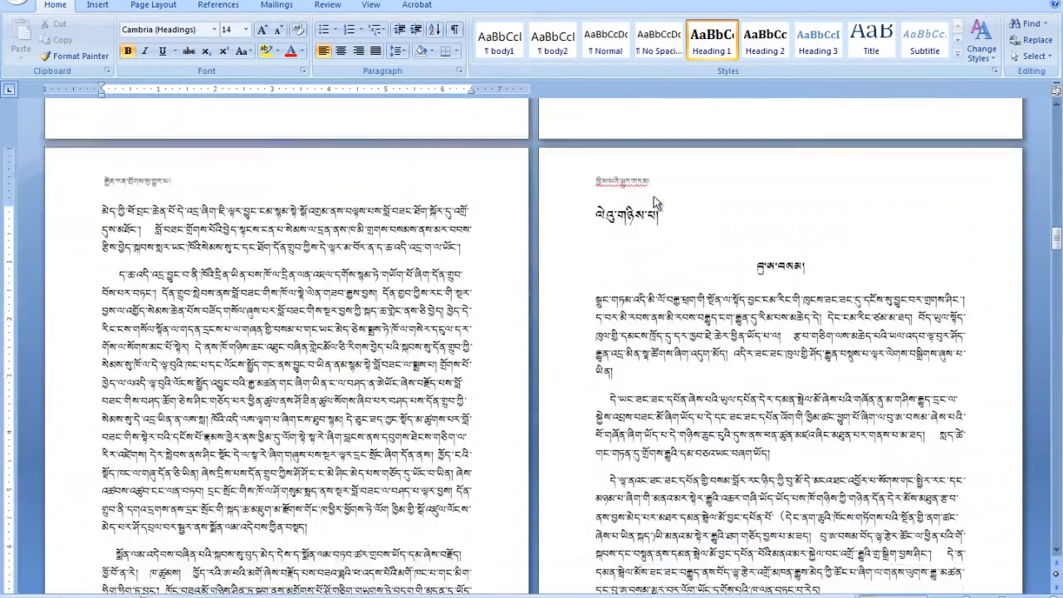
scroll(655, 201, down, 15)
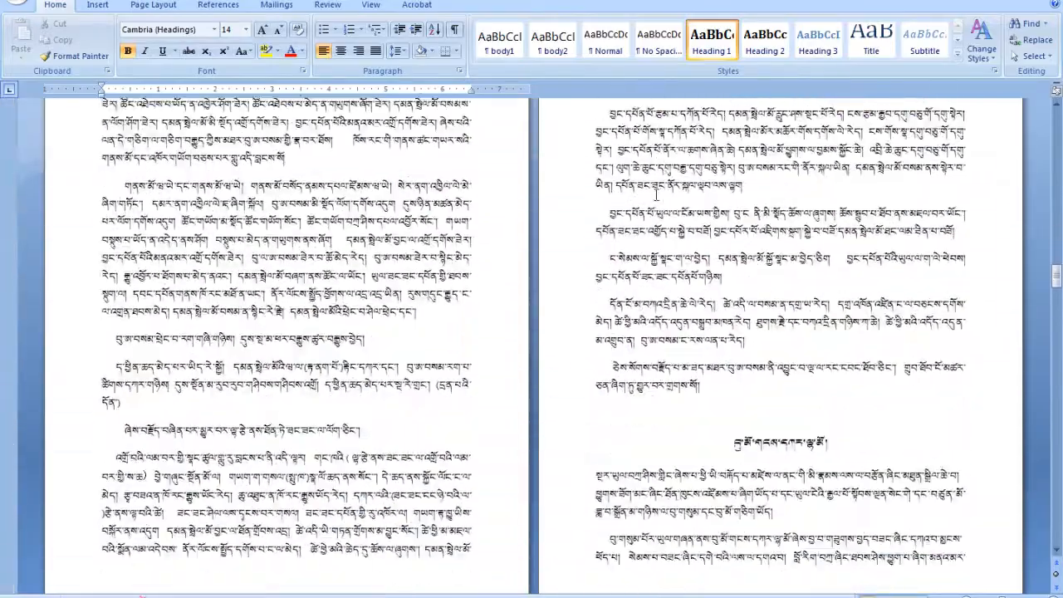
scroll(656, 201, down, 15)
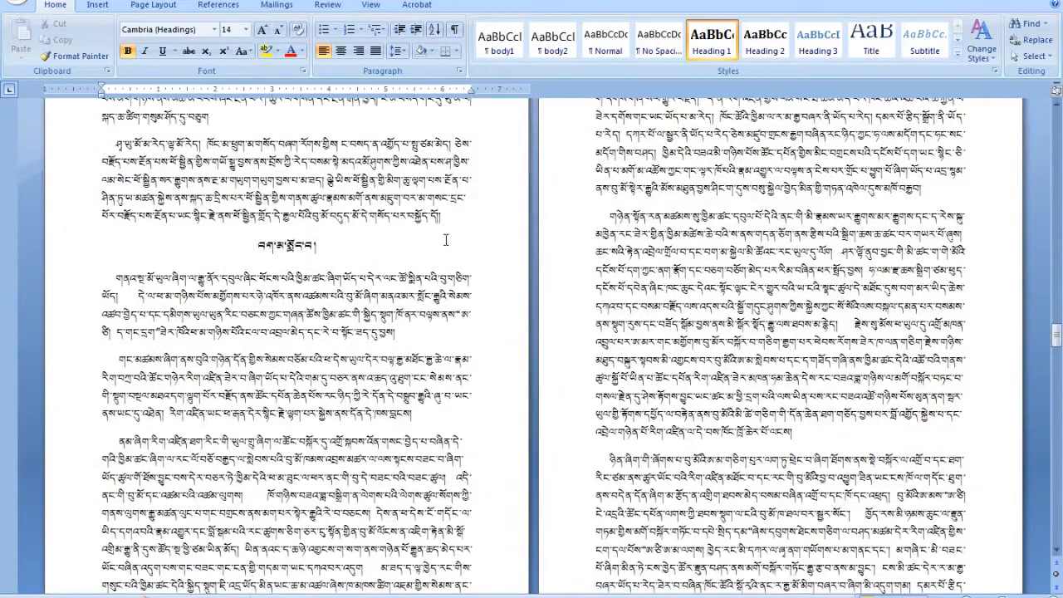
- Insert a continuous section break at the end of the paragraph just before the second chapter's བག་མ་སློང་བ story heading
click(451, 218)
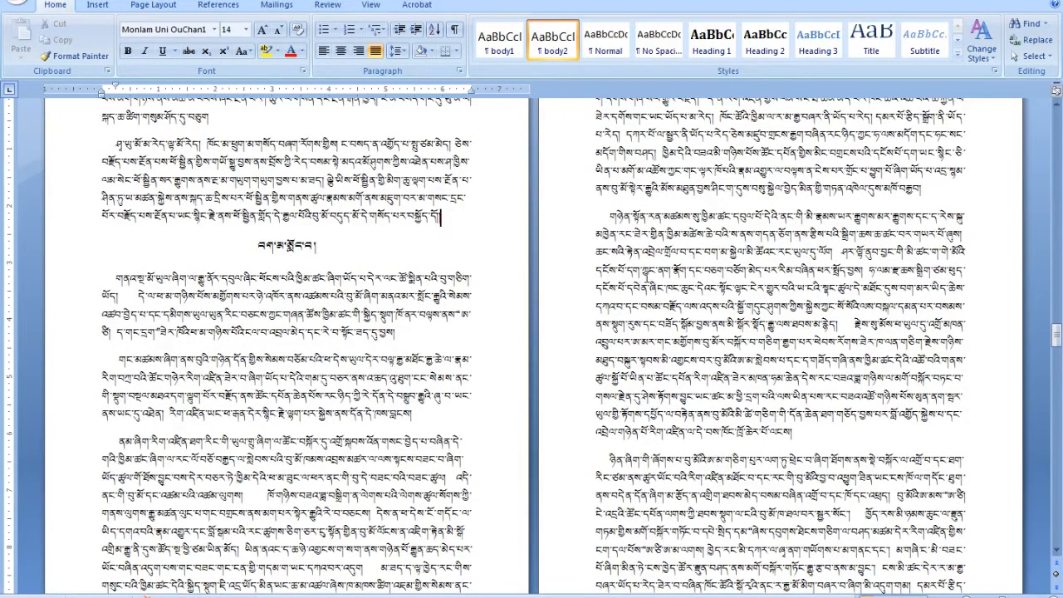
scroll(605, 249, up, 3)
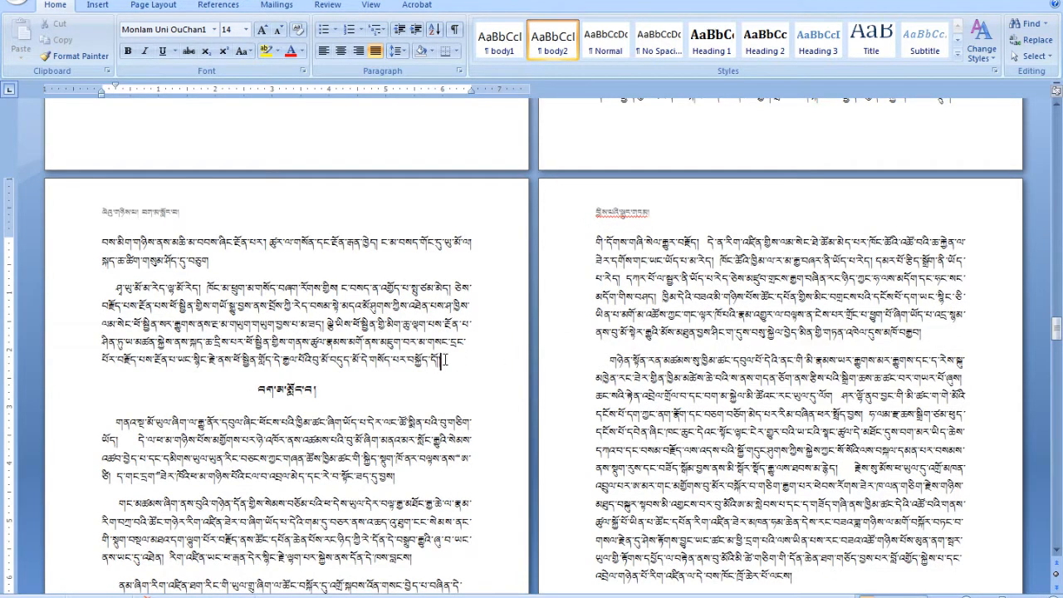
click(151, 5)
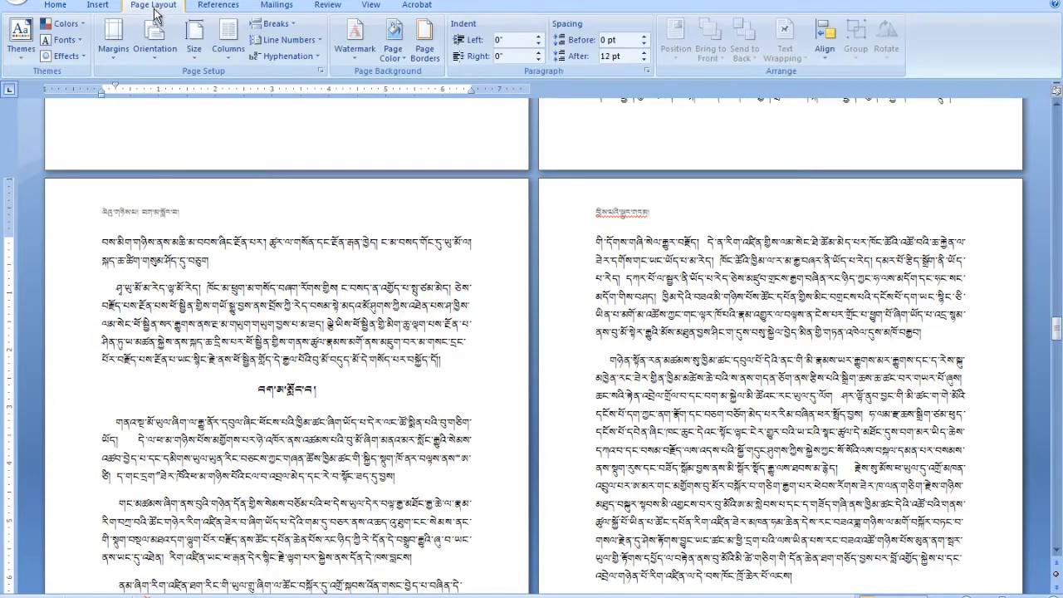
click(278, 23)
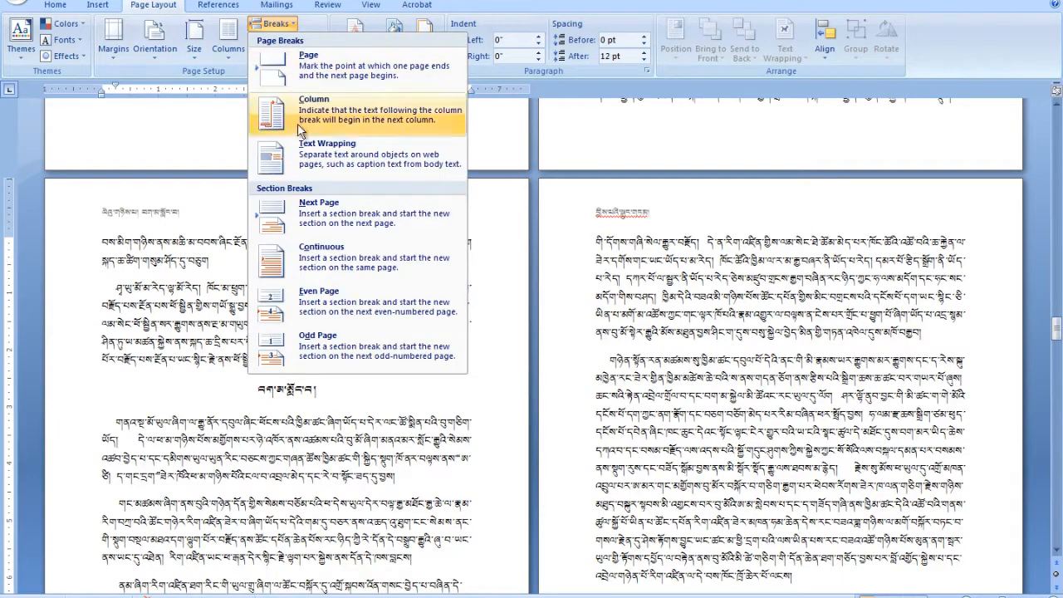
click(312, 262)
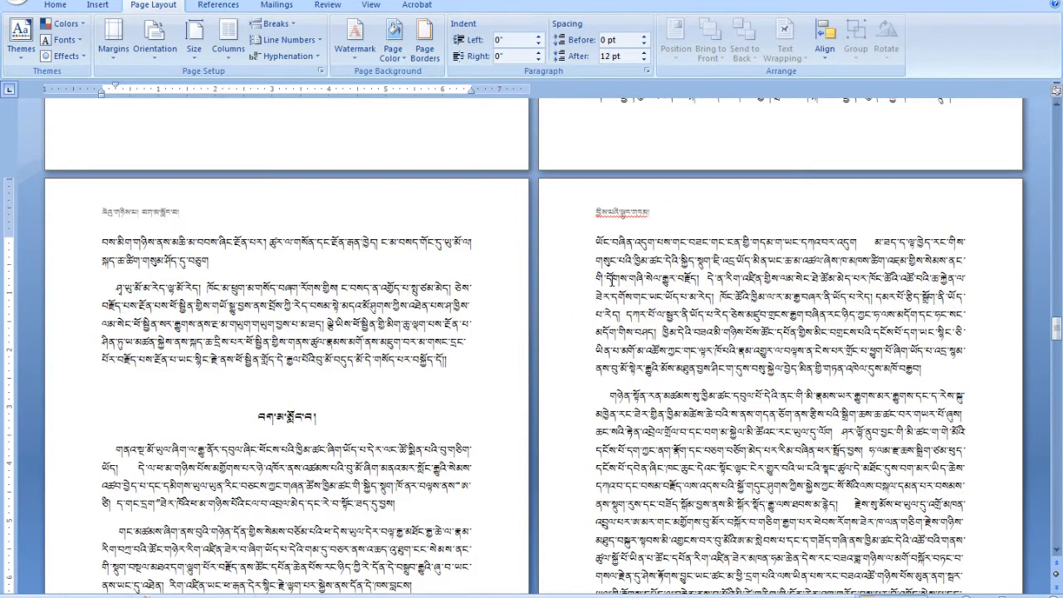
- Unlink the Section 4 even page header from the previous section, replace its text with a different Tibetan title, and compare it with earlier pages
double_click(635, 218)
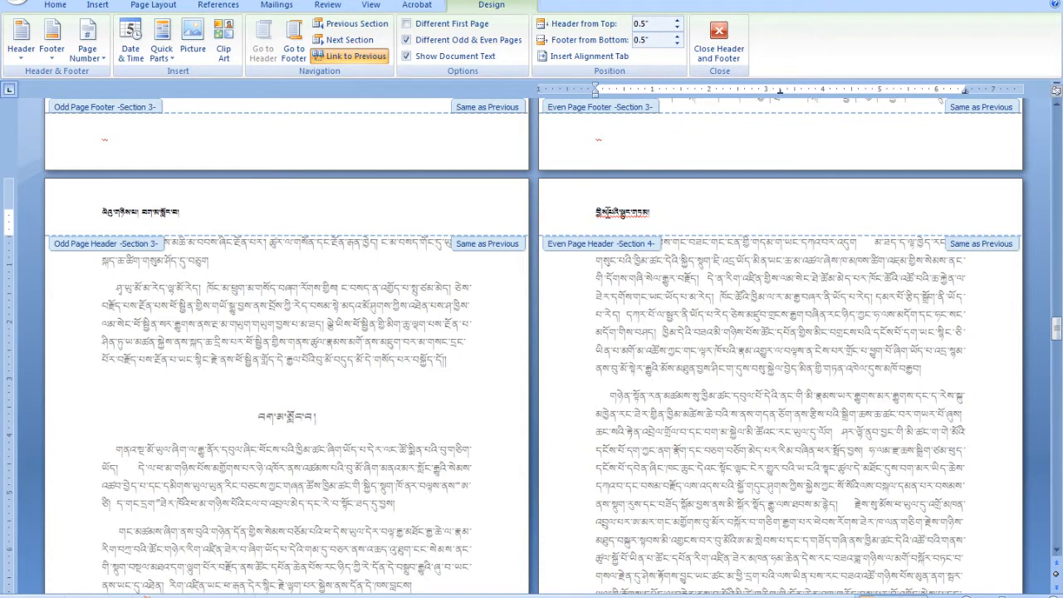
click(370, 58)
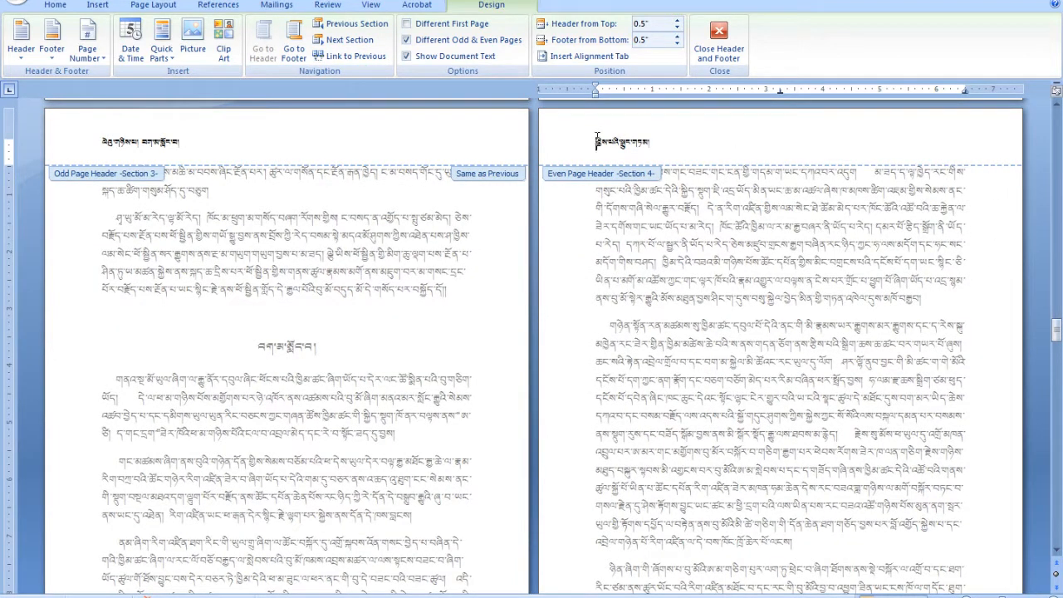
drag(597, 137, 652, 148)
key(Delete)
double_click(710, 230)
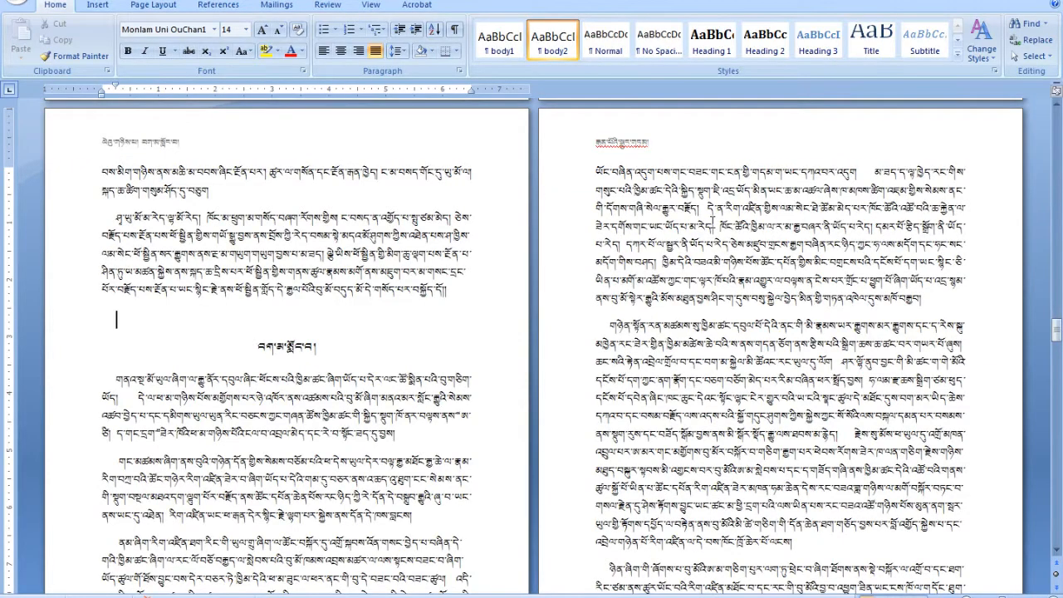
scroll(712, 224, up, 12)
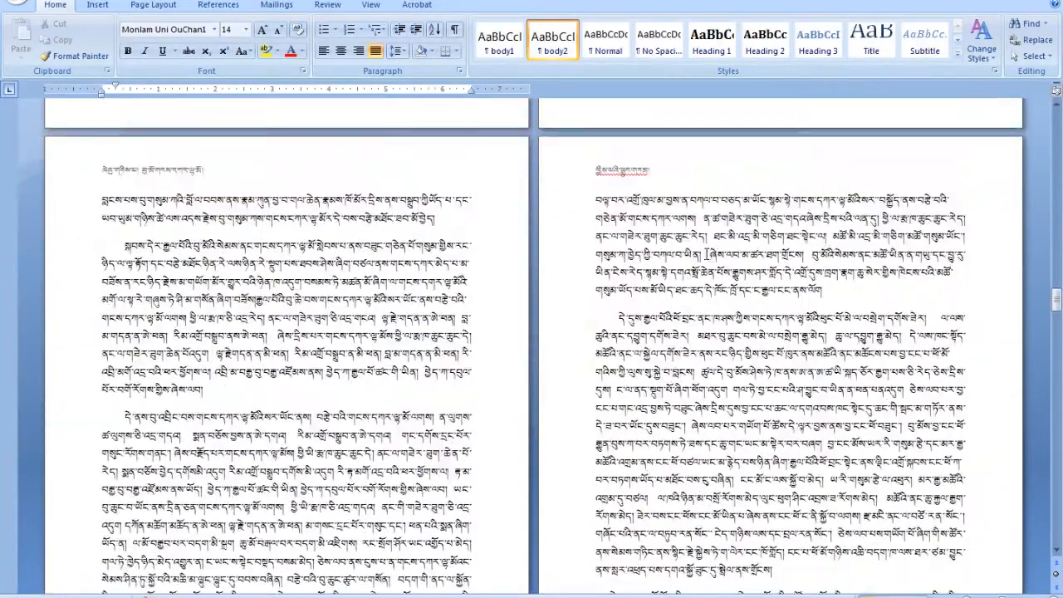
scroll(643, 199, down, 12)
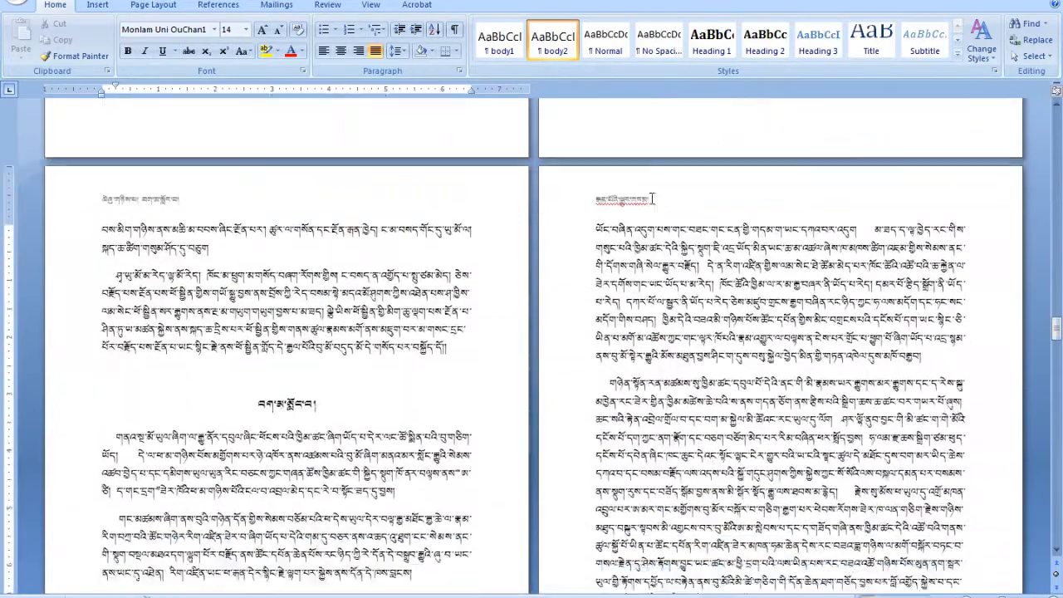
scroll(652, 199, down, 3)
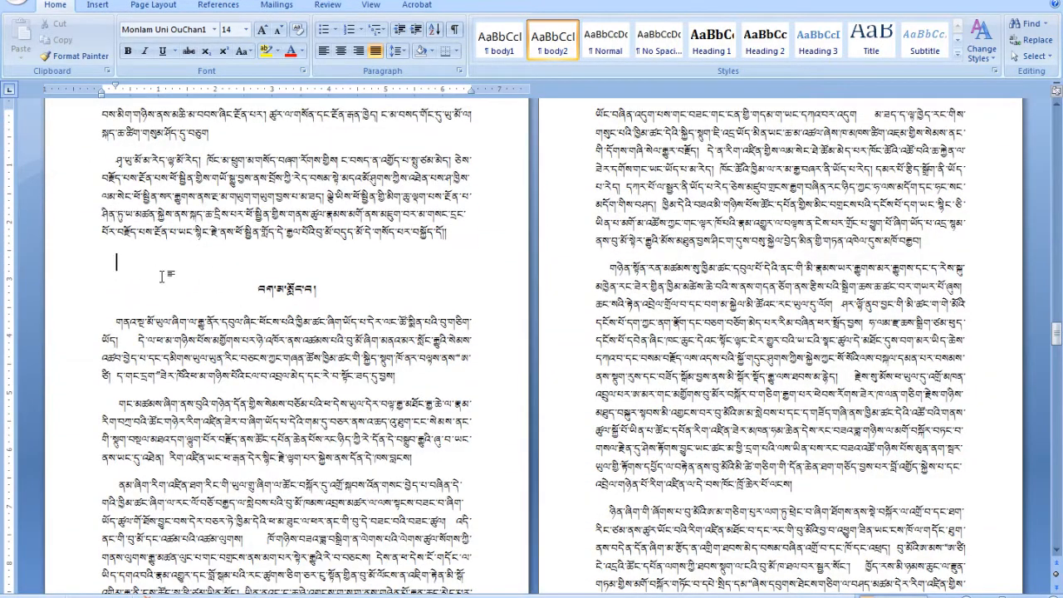
scroll(162, 275, up, 1)
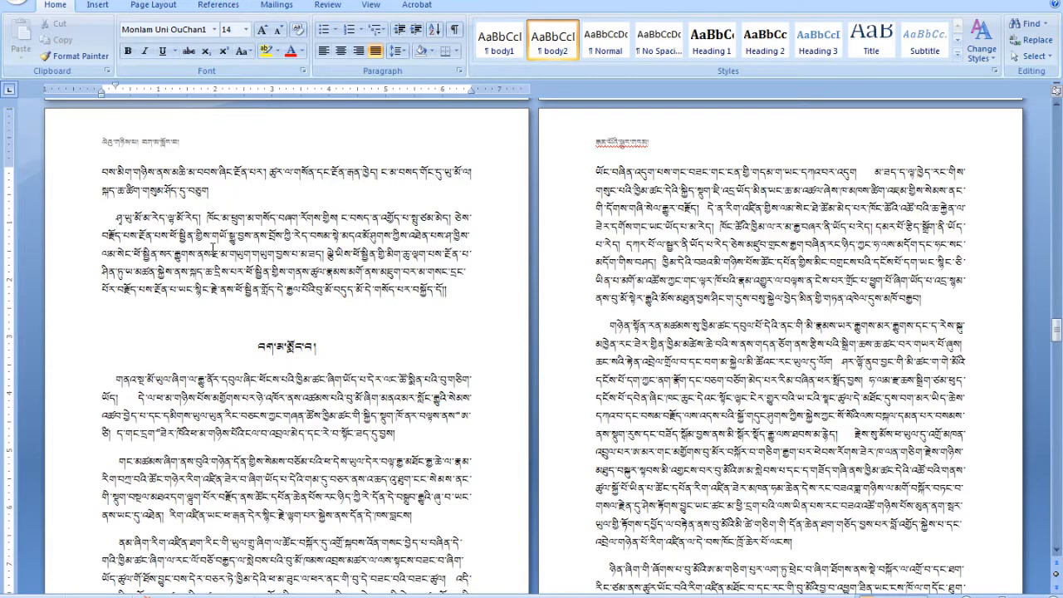
- Add blank lines above the paragraph preceding the new section until the story heading moves to the next page
key(Return)
key(Return)
key(Return)
key(Return)
key(Return)
key(Return)
key(Return)
key(Return)
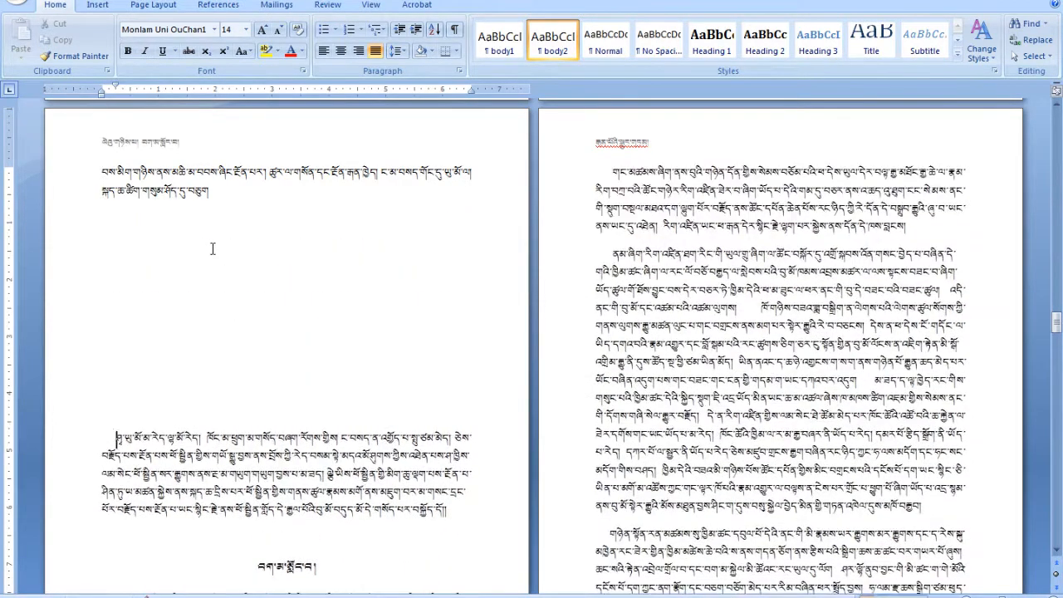
key(Return)
key(Return)
key(Return)
key(Return)
key(Return)
key(Return)
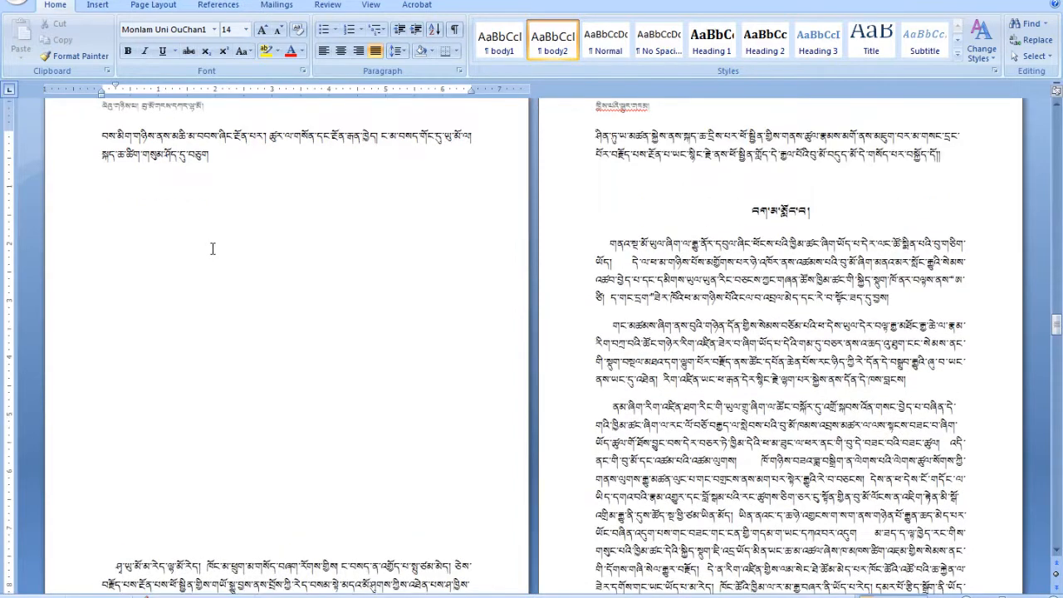
key(Return)
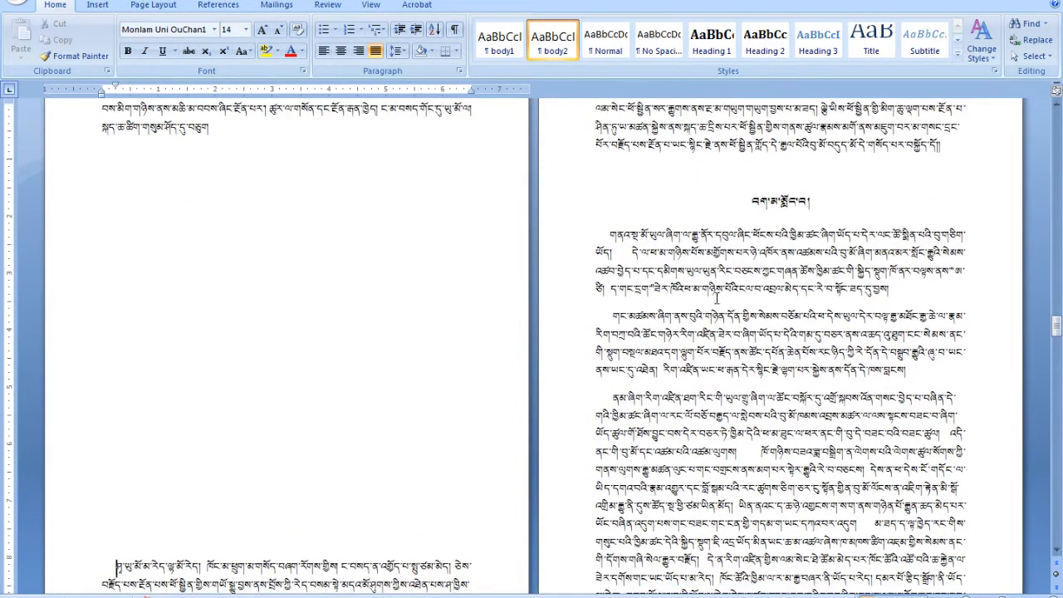
scroll(732, 302, up, 2)
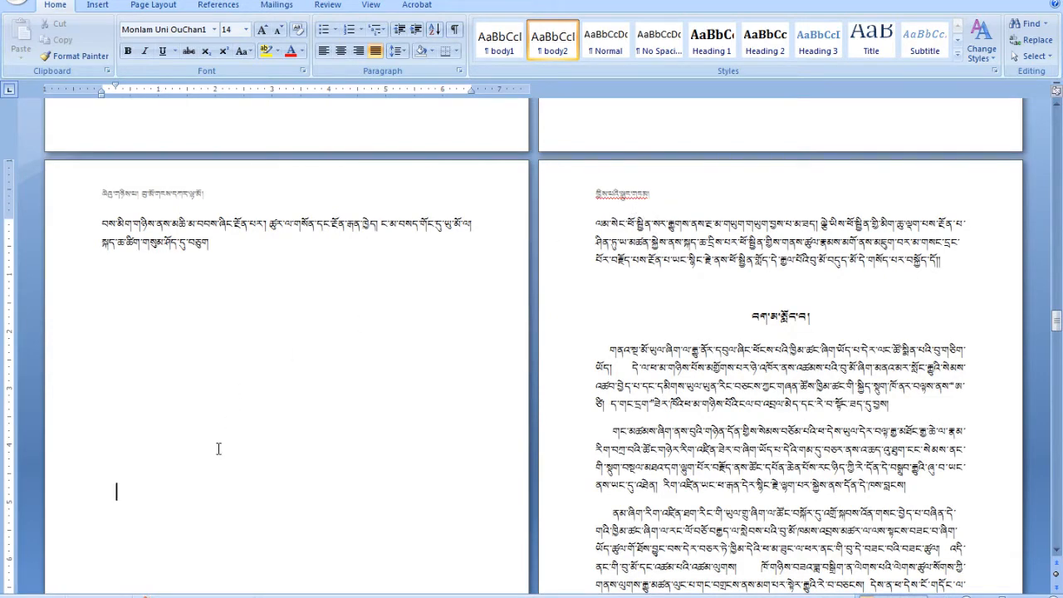
scroll(218, 445, down, 4)
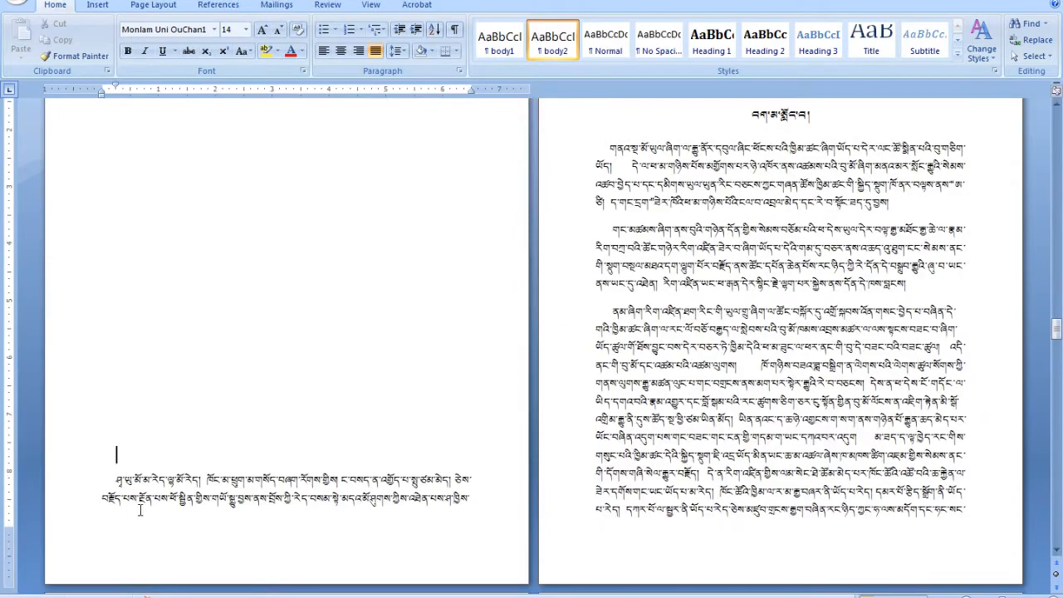
- Remove the added blank lines to bring the story heading back to its original page
key(BackSpace)
key(BackSpace)
key(BackSpace)
key(BackSpace)
key(BackSpace)
key(BackSpace)
key(BackSpace)
key(BackSpace)
key(BackSpace)
key(BackSpace)
key(BackSpace)
key(BackSpace)
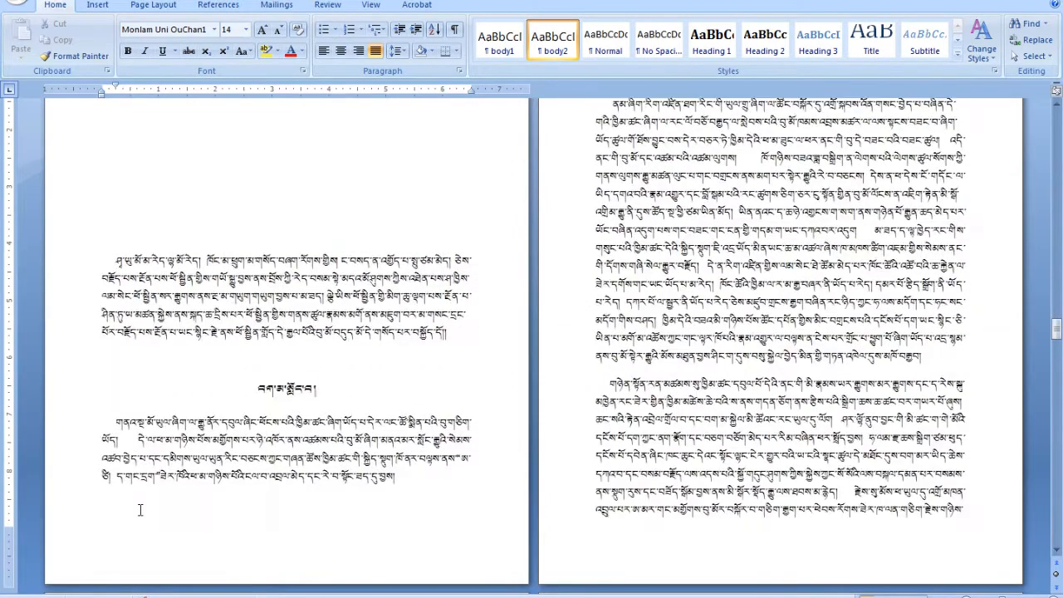
key(BackSpace)
key(BackSpace)
key(BackSpace)
key(BackSpace)
key(BackSpace)
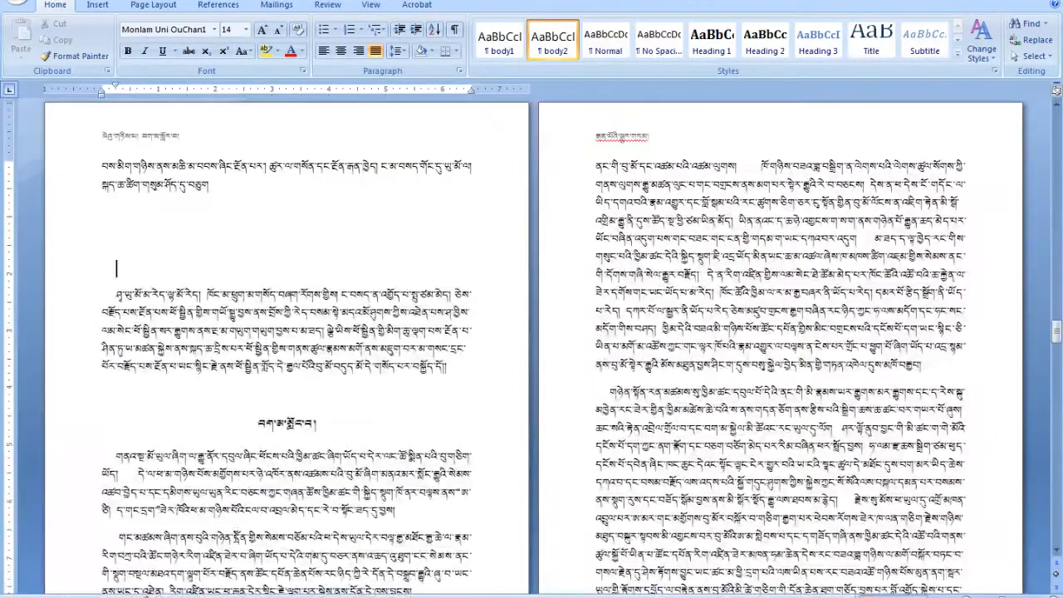
key(BackSpace)
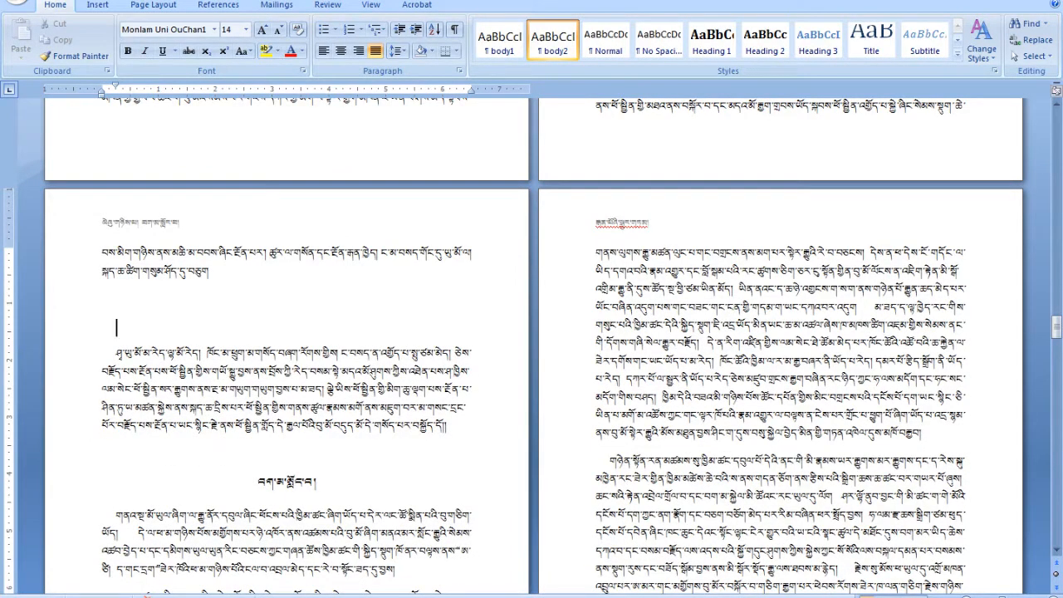
click(455, 430)
- Insert an odd page section break before the first chapter heading at the start of the document and check the following pages' headers
drag(1055, 329, 1052, 116)
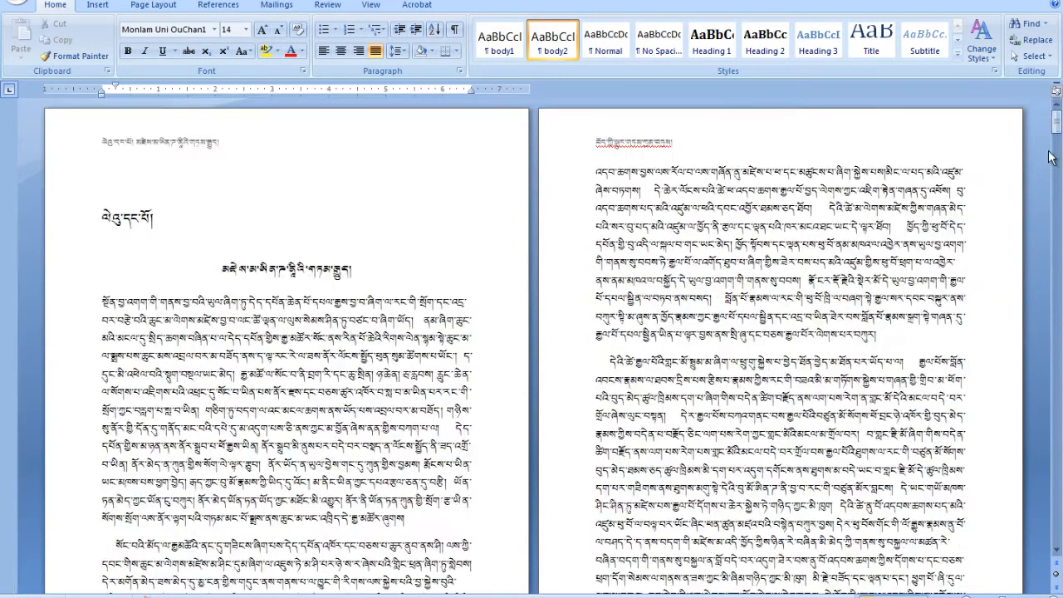
click(268, 231)
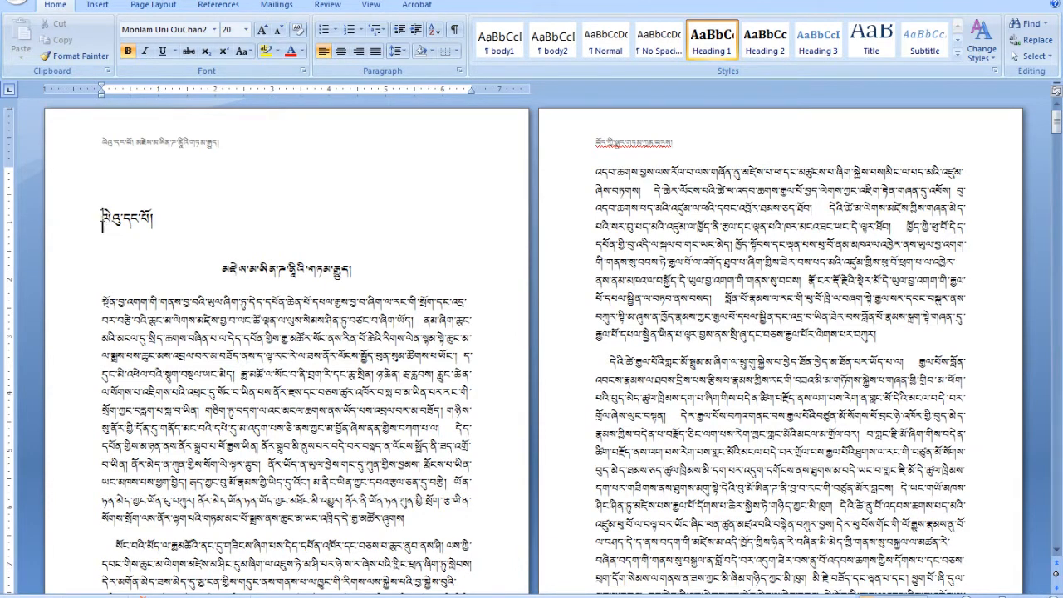
click(153, 5)
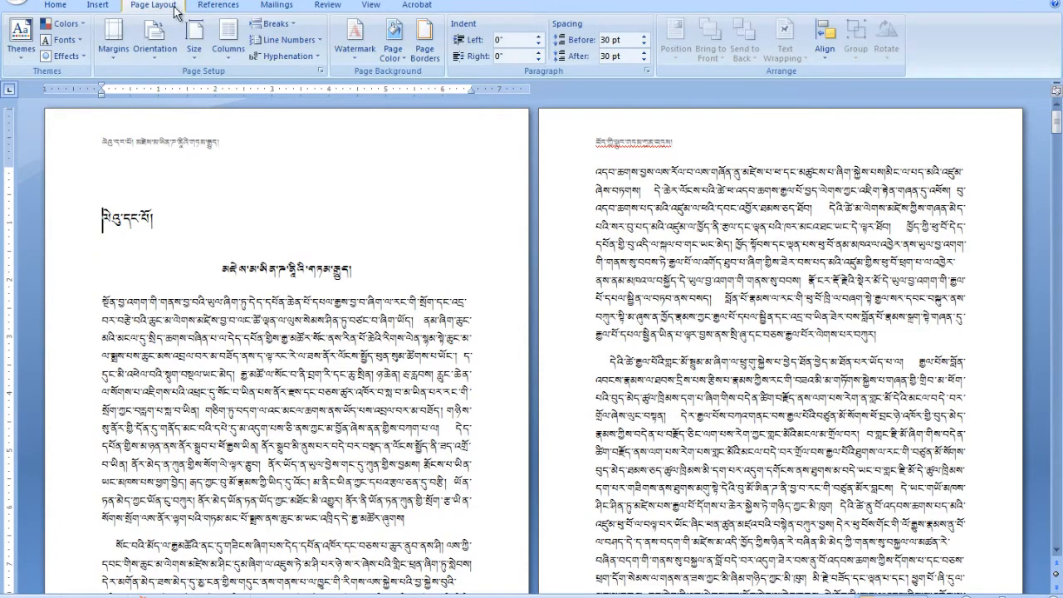
click(278, 23)
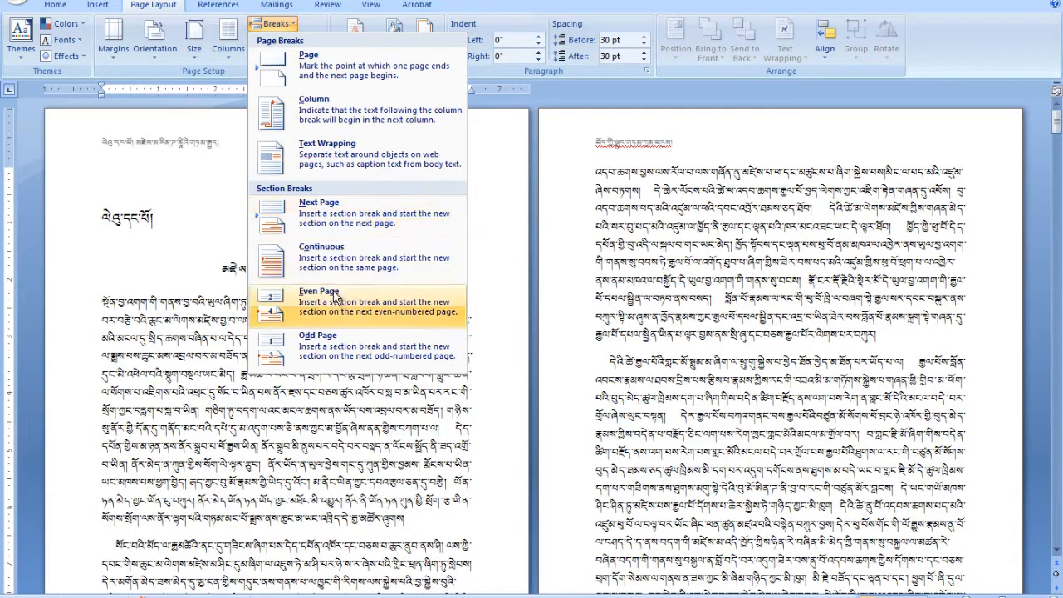
click(329, 348)
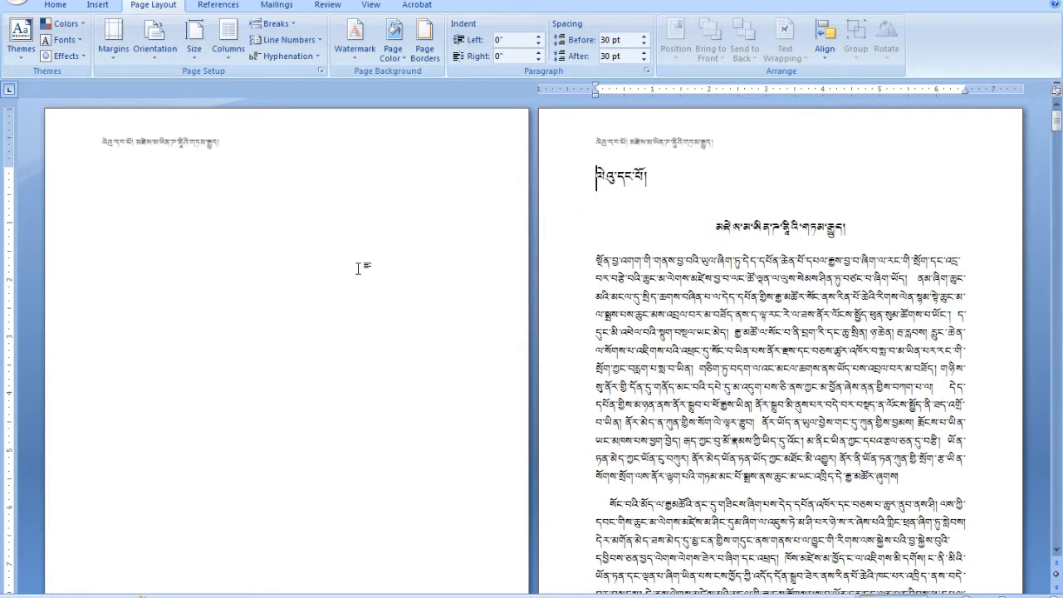
scroll(359, 267, down, 15)
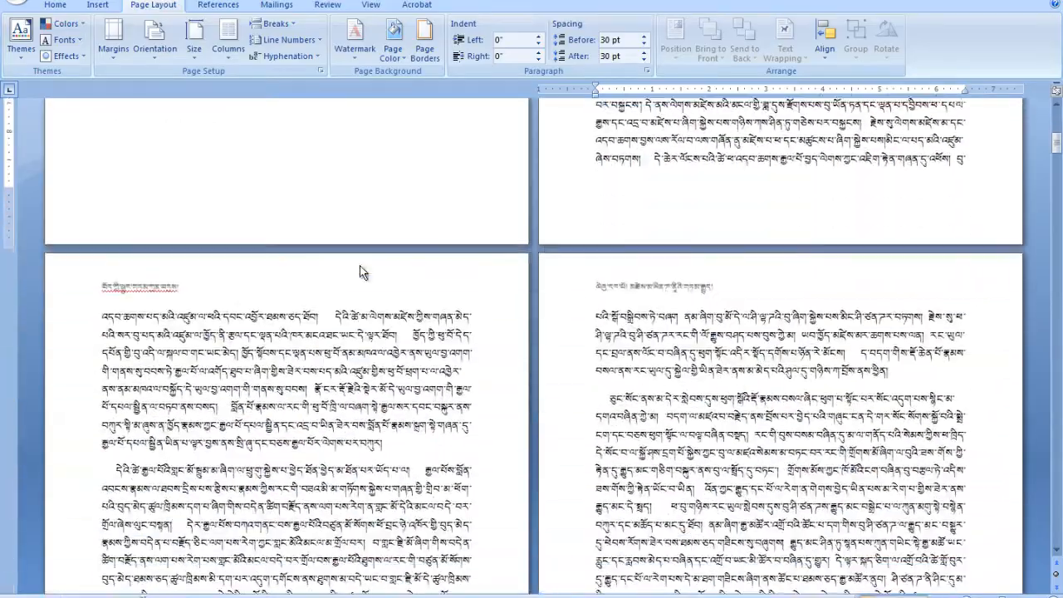
scroll(358, 268, down, 15)
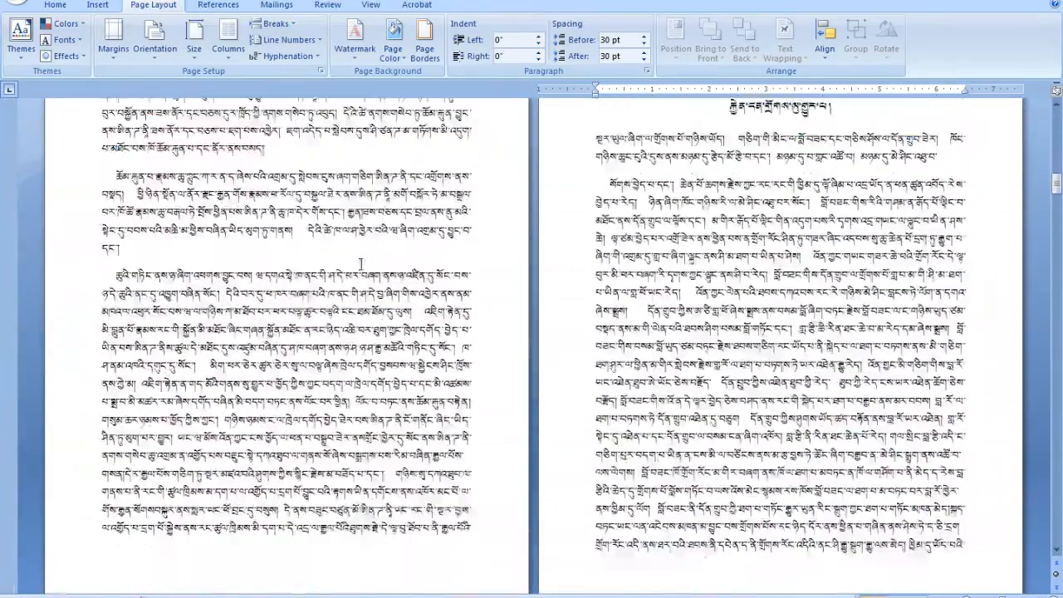
scroll(359, 267, down, 15)
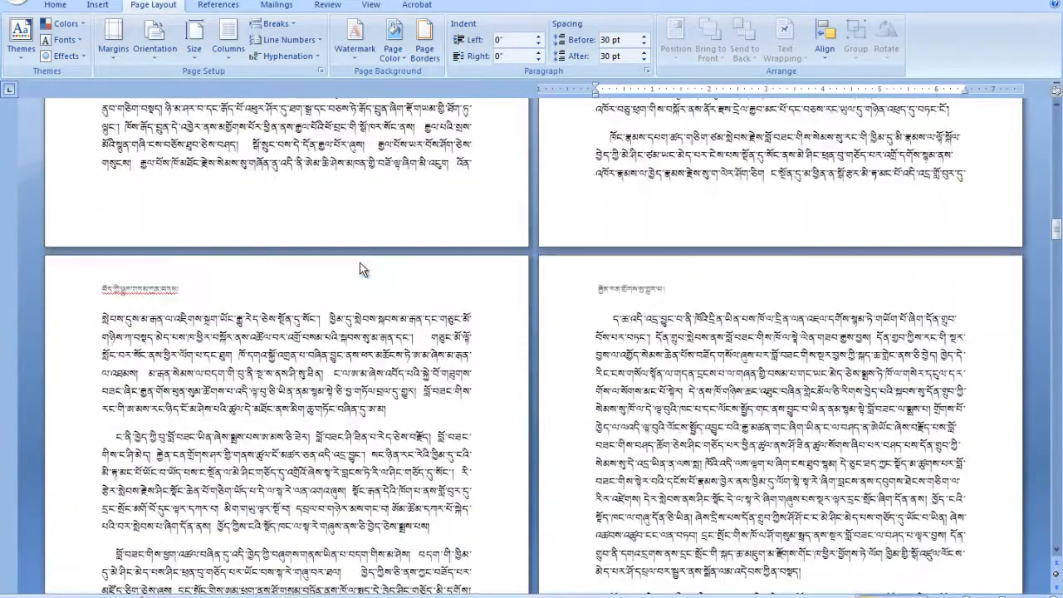
- Insert an odd page section break before the second chapter heading, and add another one at the same place
scroll(359, 267, down, 15)
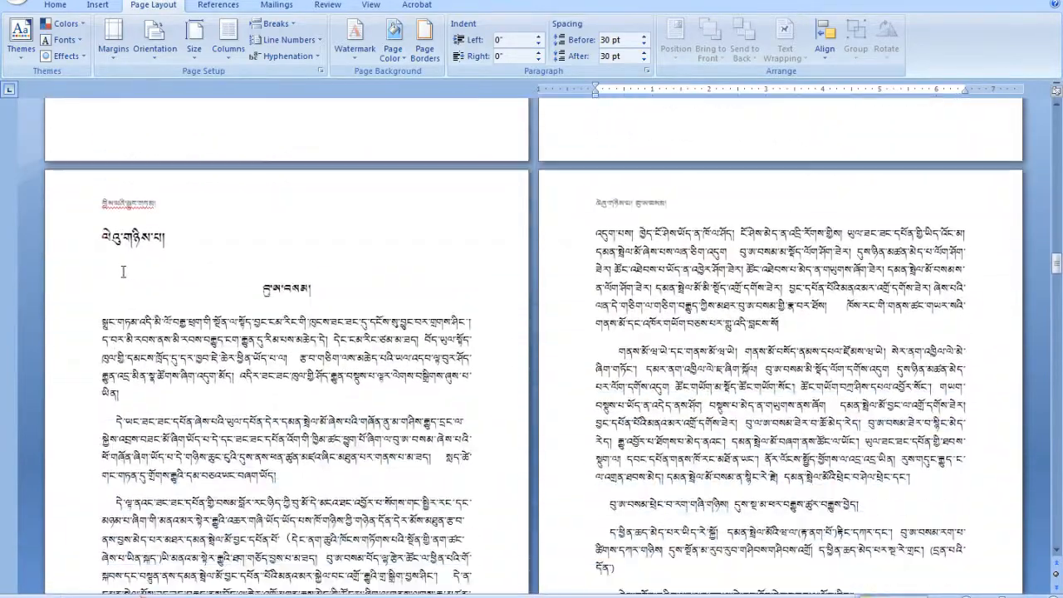
click(105, 237)
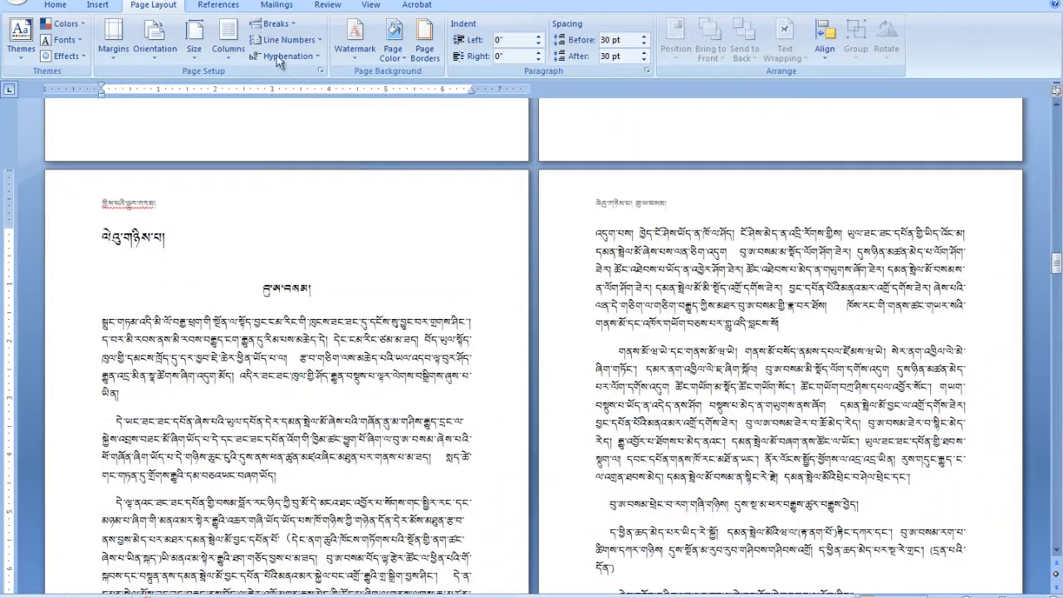
click(278, 24)
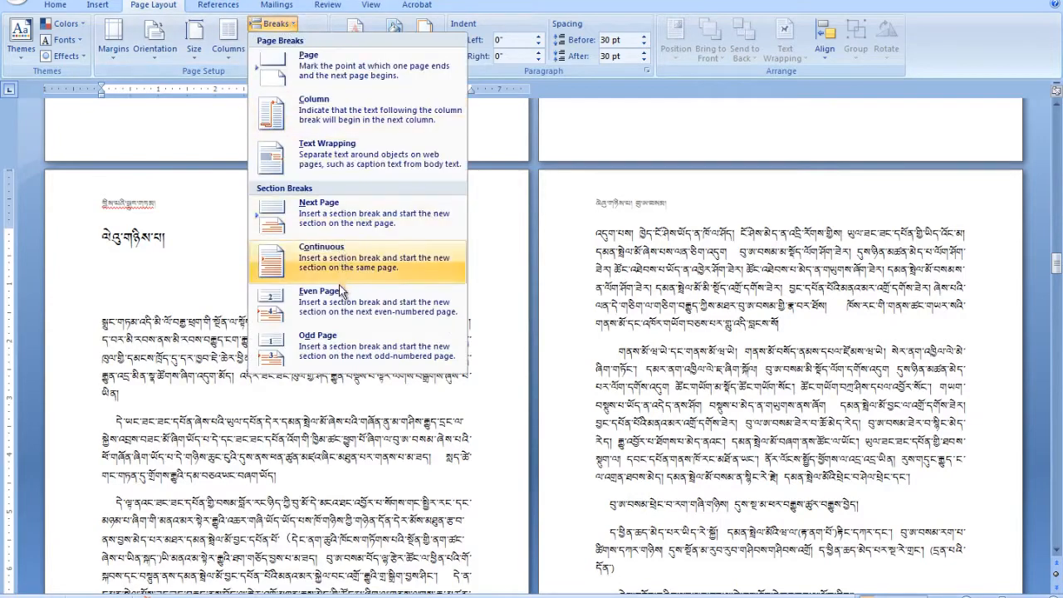
click(321, 344)
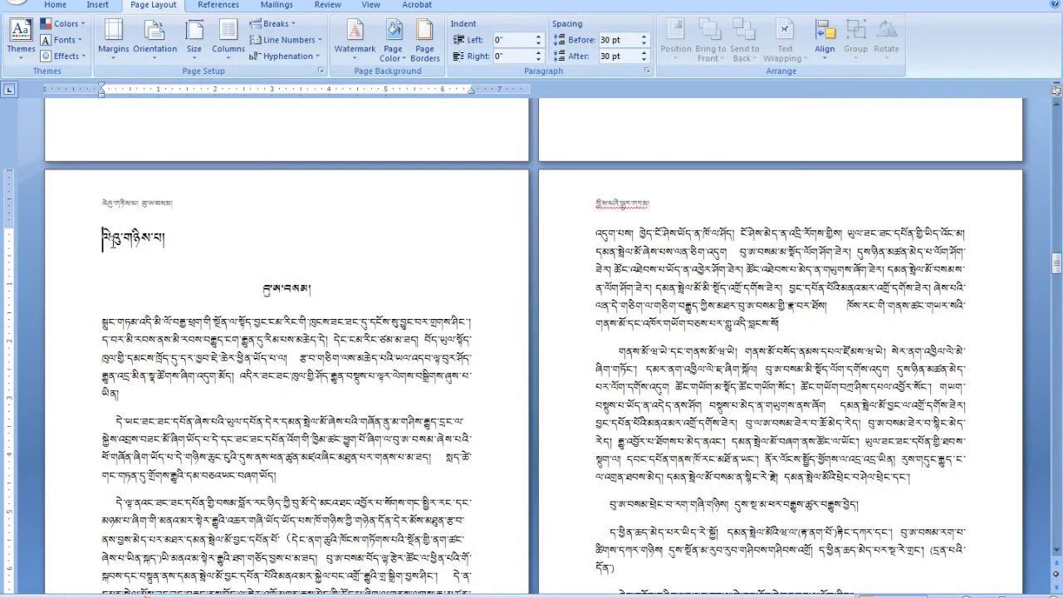
click(276, 23)
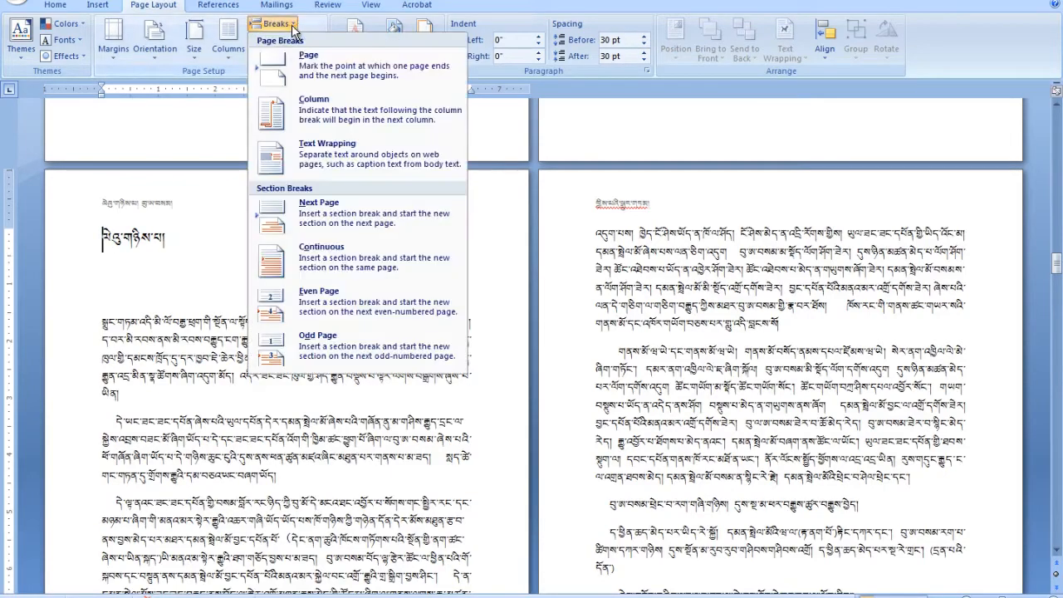
click(309, 341)
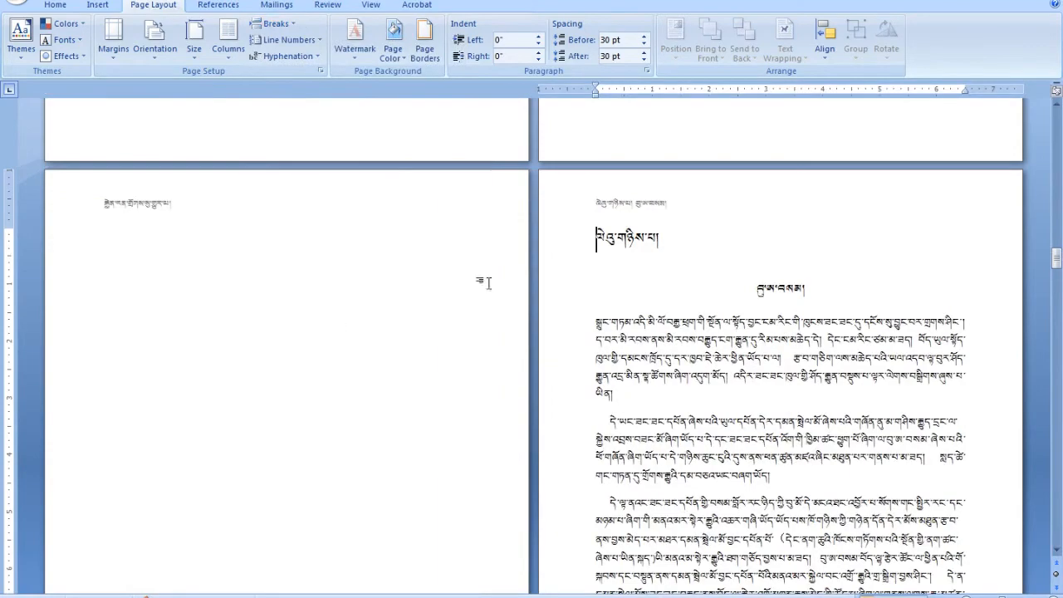
- Examine the pages and headers before and after the second chapter heading to check the effect of the section breaks
scroll(678, 240, down, 5)
scroll(674, 247, up, 10)
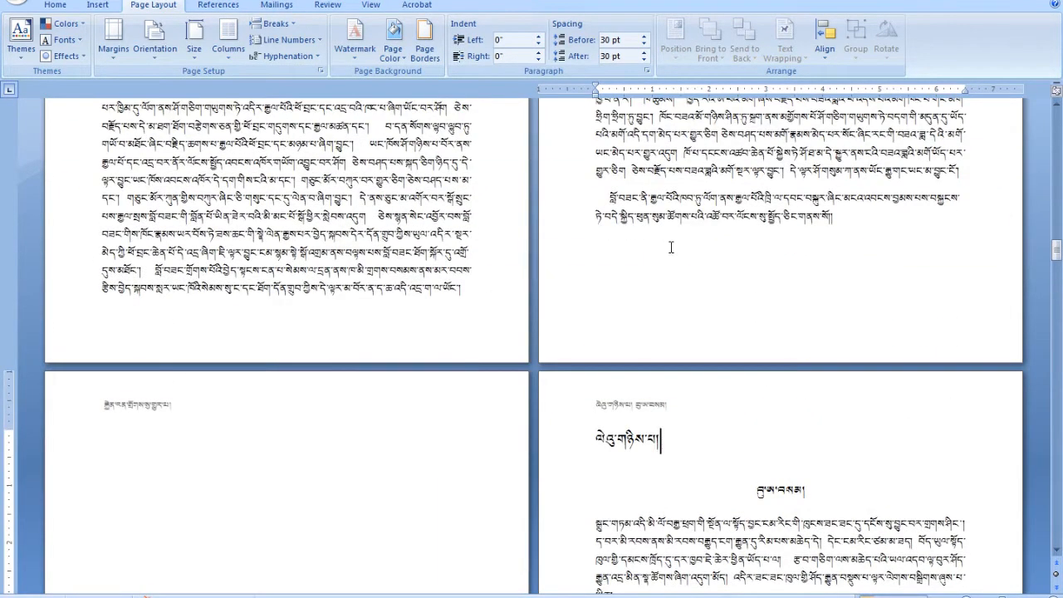
scroll(671, 247, down, 6)
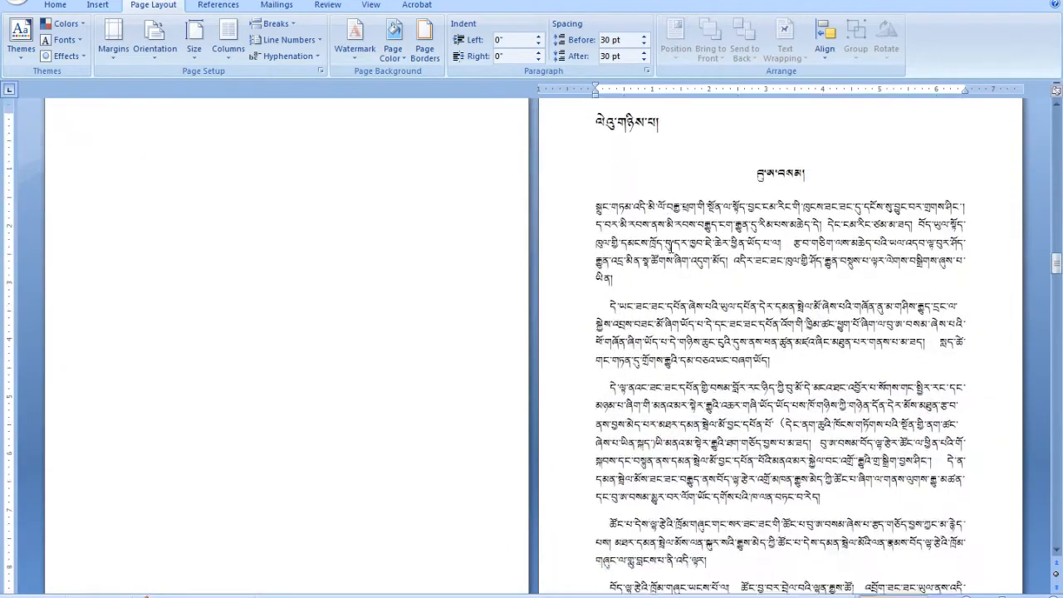
scroll(670, 247, down, 12)
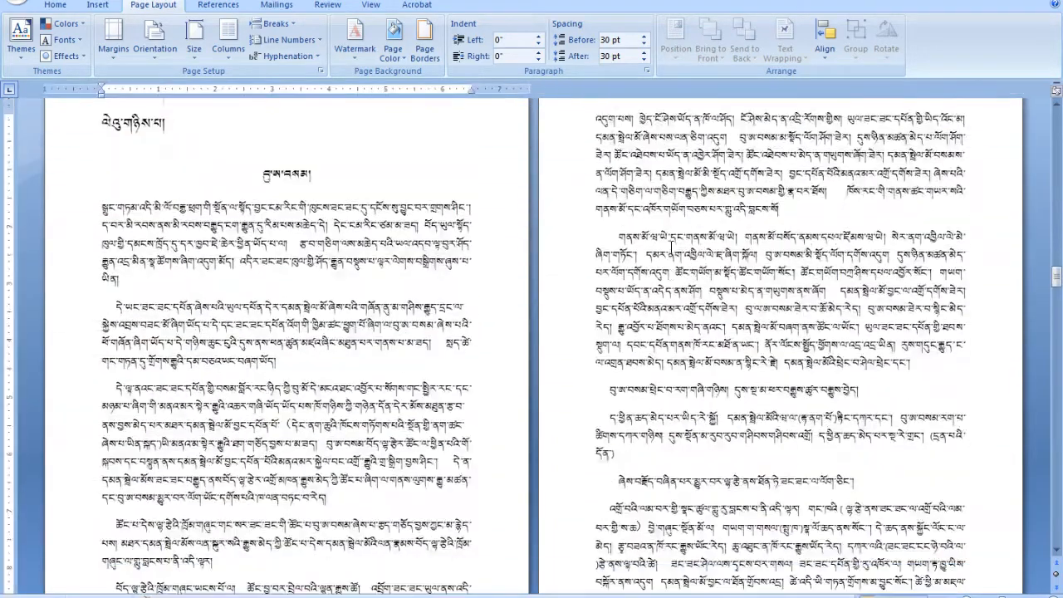
scroll(671, 247, down, 2)
scroll(670, 246, up, 3)
scroll(670, 247, down, 8)
scroll(671, 247, up, 6)
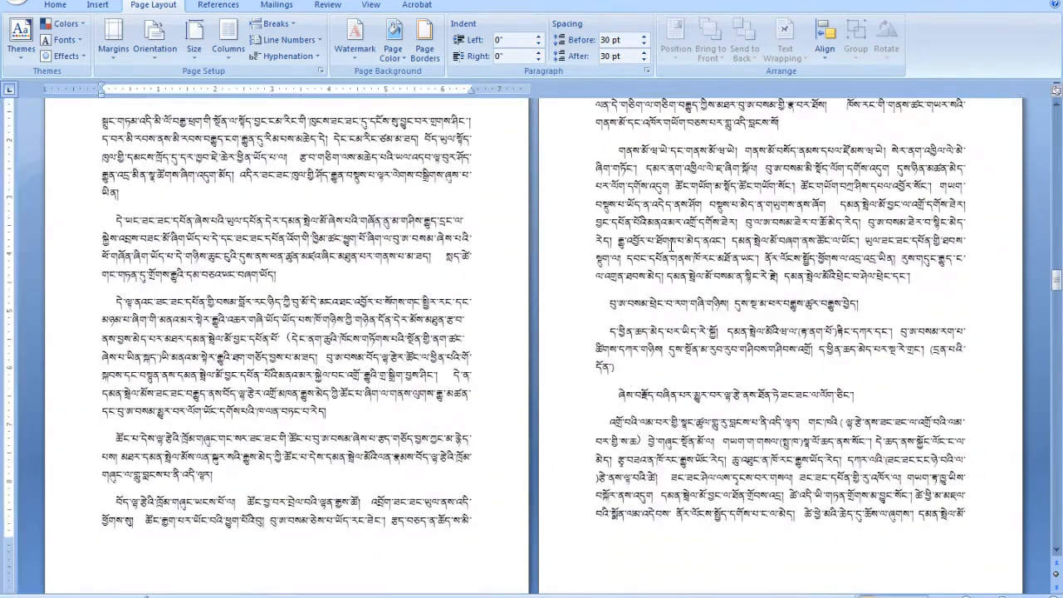
- Insert an odd page section break before the third chapter heading
scroll(671, 246, down, 15)
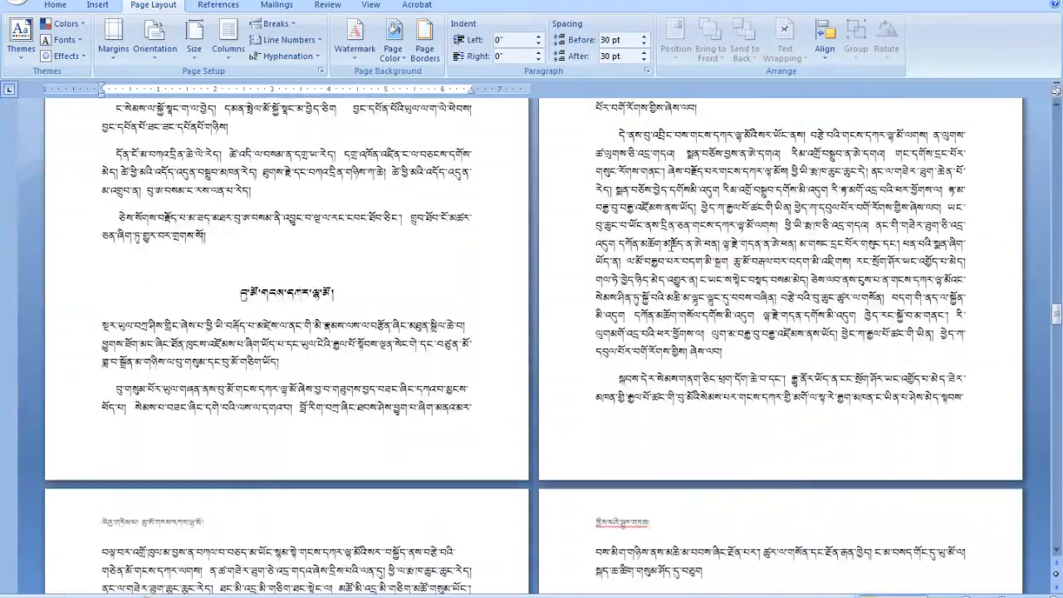
scroll(670, 247, down, 15)
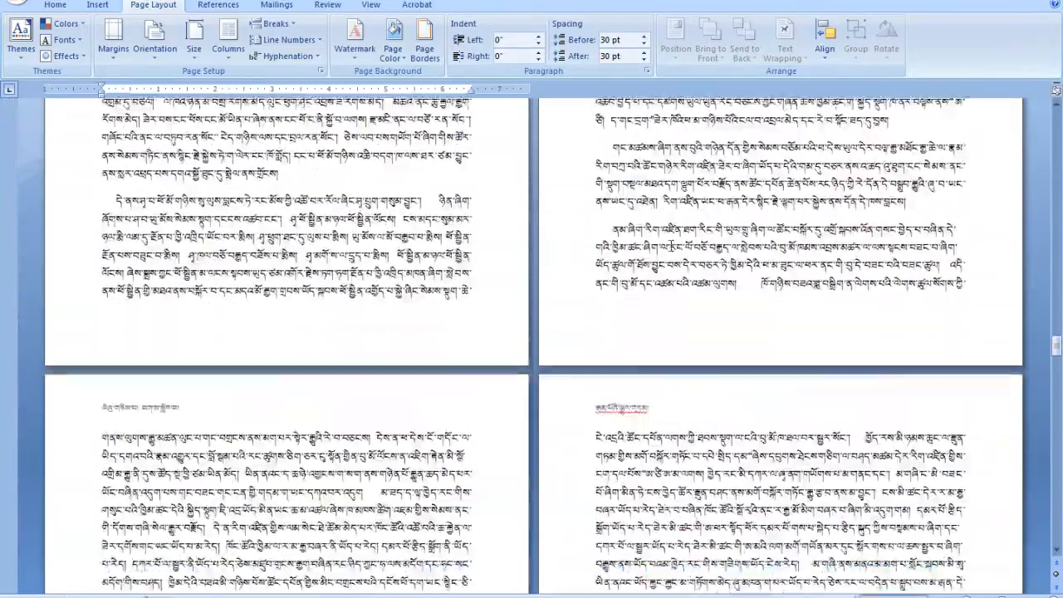
scroll(671, 247, down, 10)
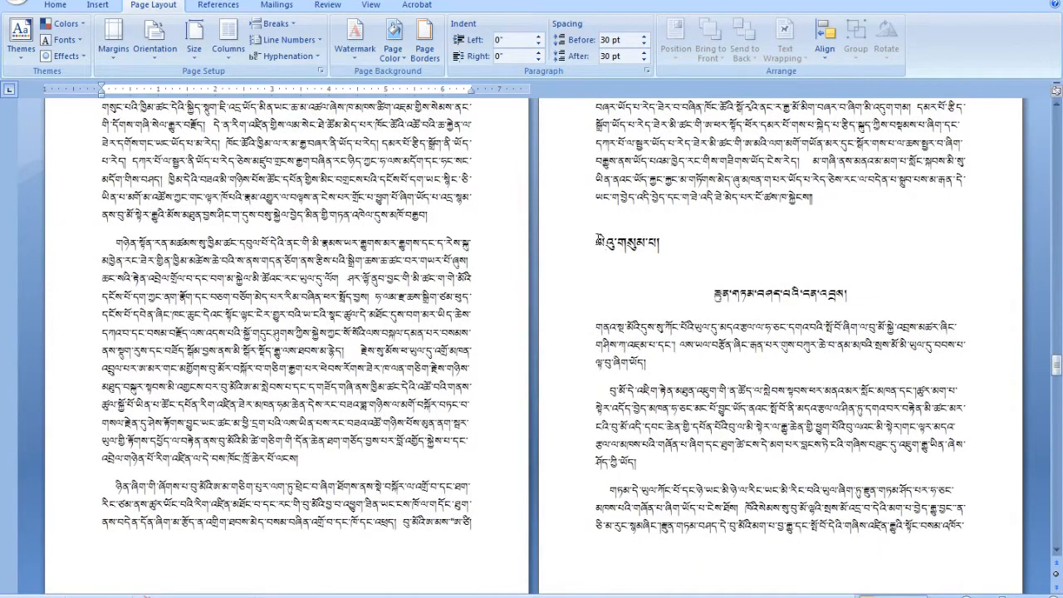
click(597, 242)
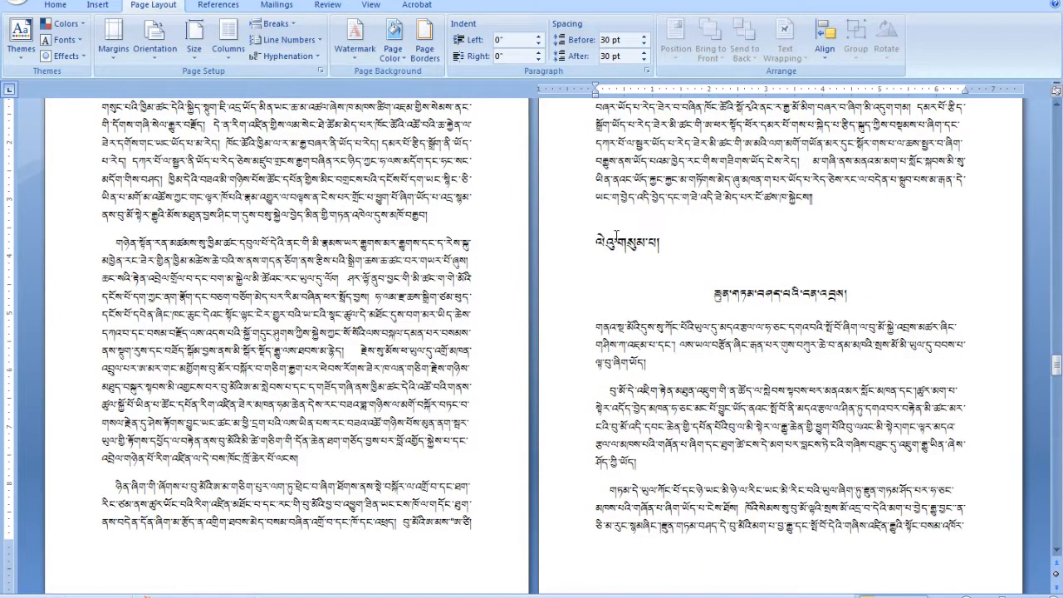
click(294, 25)
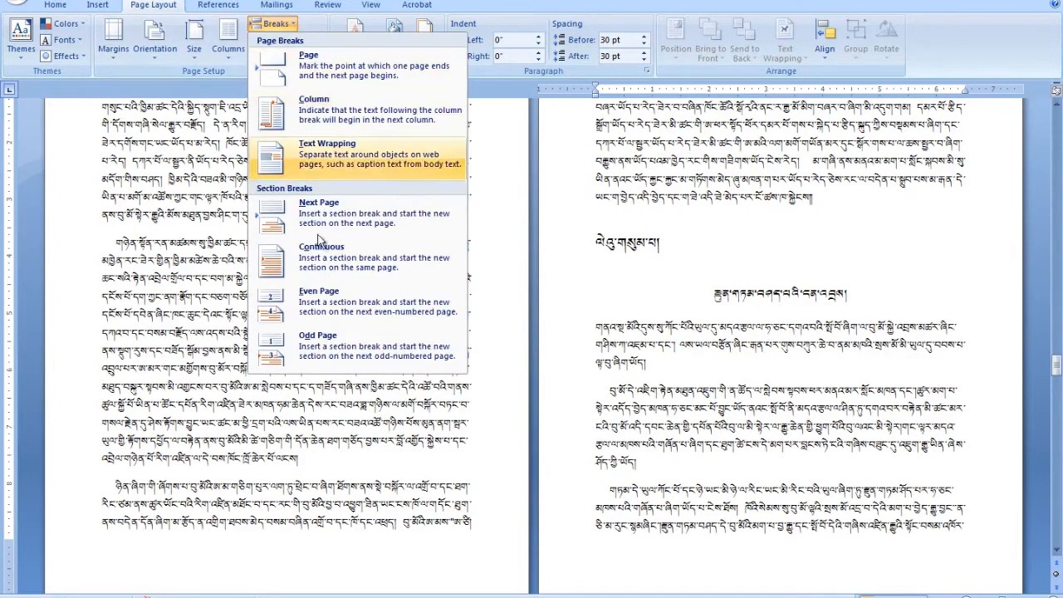
click(330, 344)
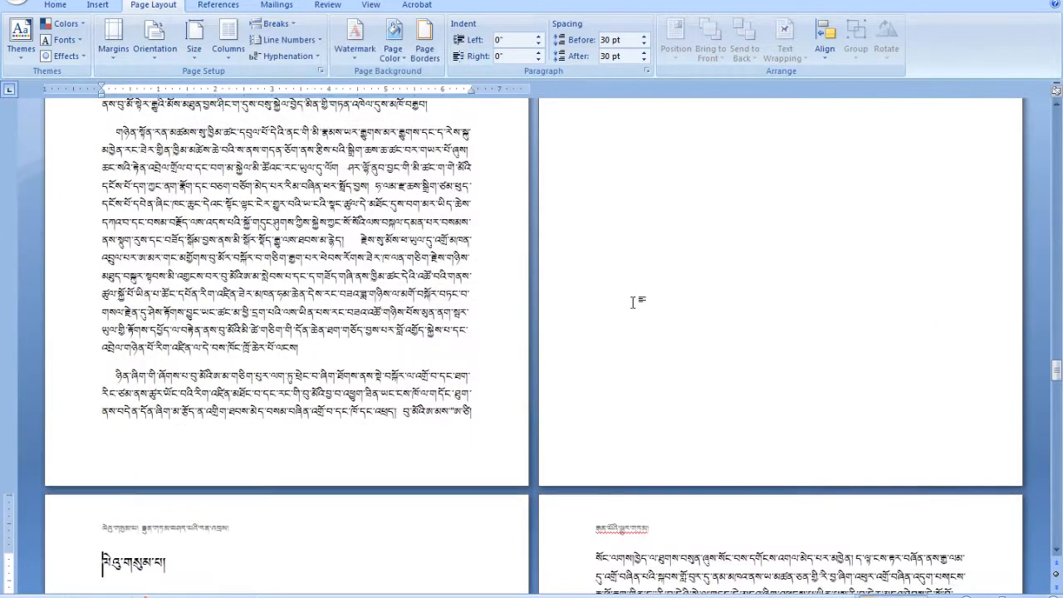
- Inspect the third chapter's odd page header and compare the headers on the preceding pages back through the second chapter
scroll(640, 303, down, 4)
scroll(641, 304, down, 2)
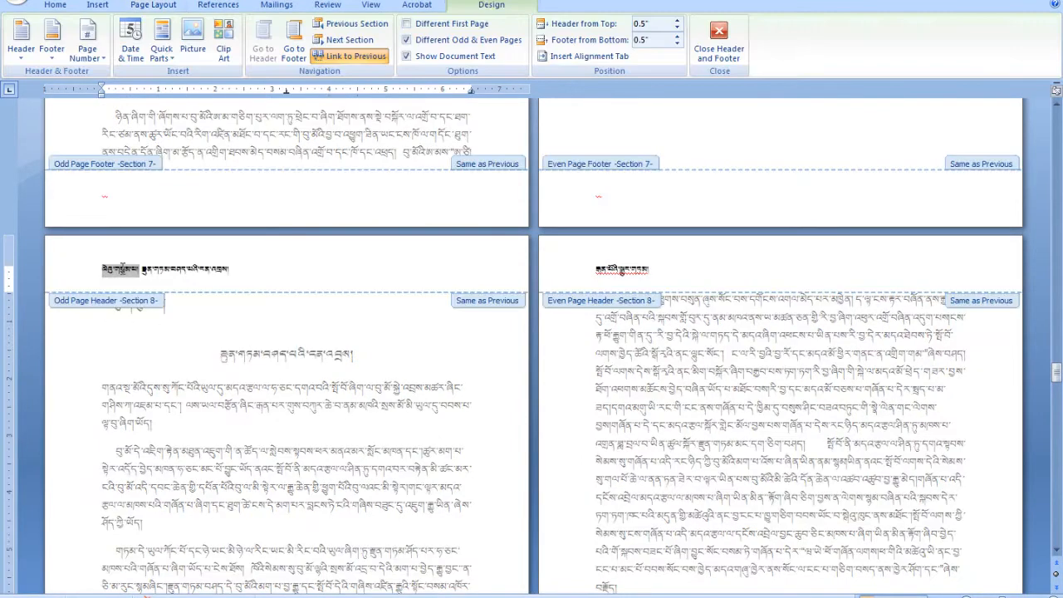
double_click(120, 271)
double_click(249, 328)
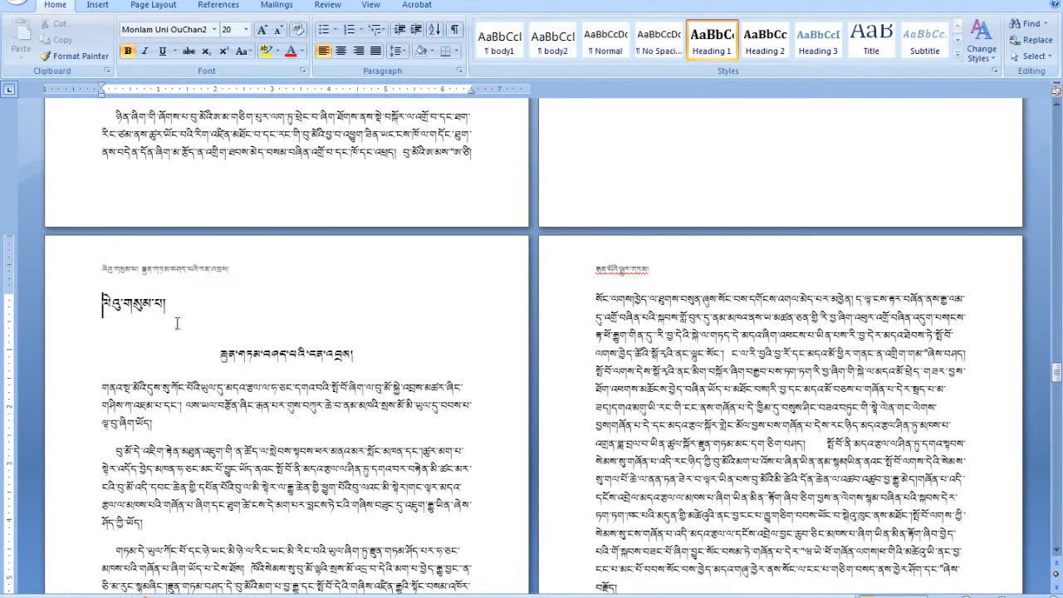
scroll(456, 268, up, 15)
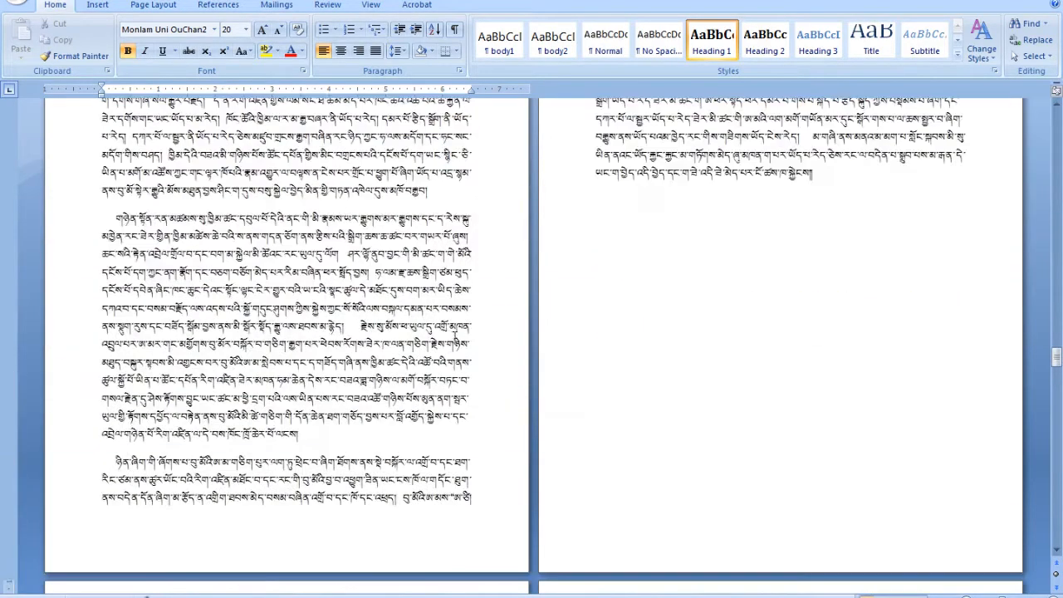
scroll(448, 335, up, 15)
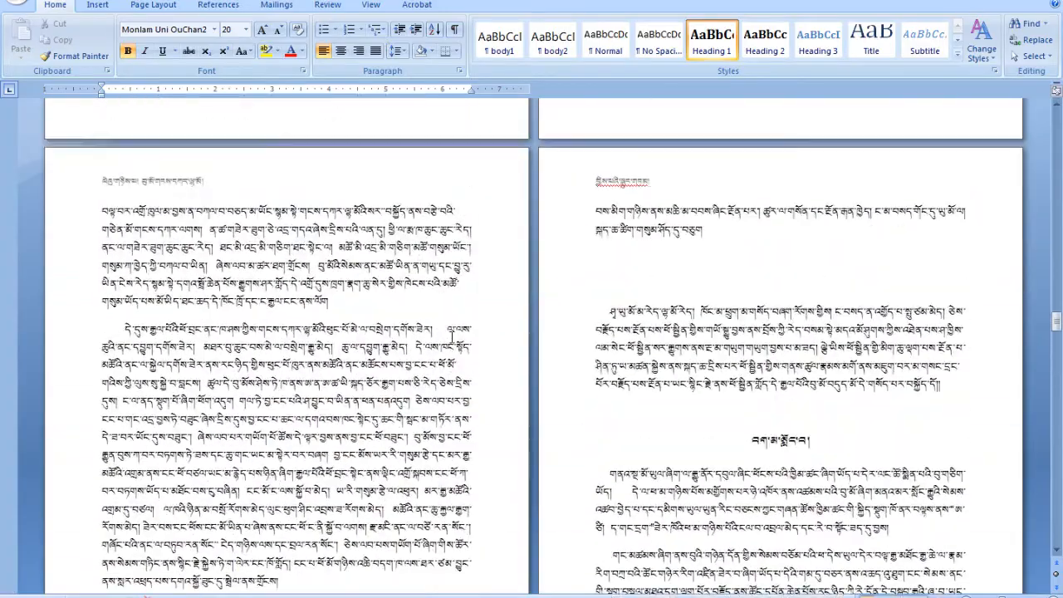
scroll(451, 336, up, 15)
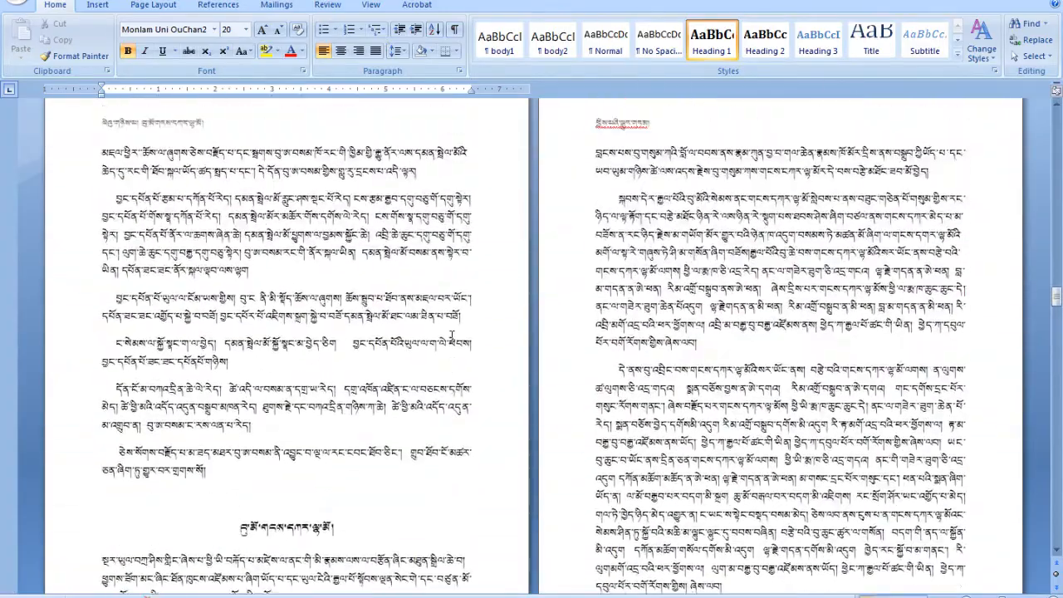
scroll(451, 335, up, 5)
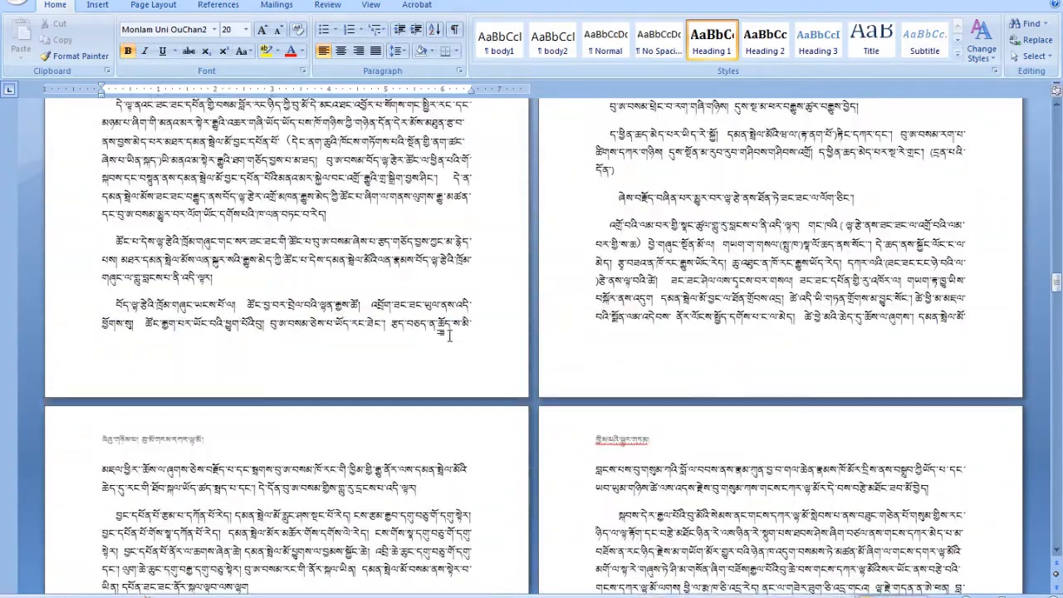
scroll(452, 343, down, 10)
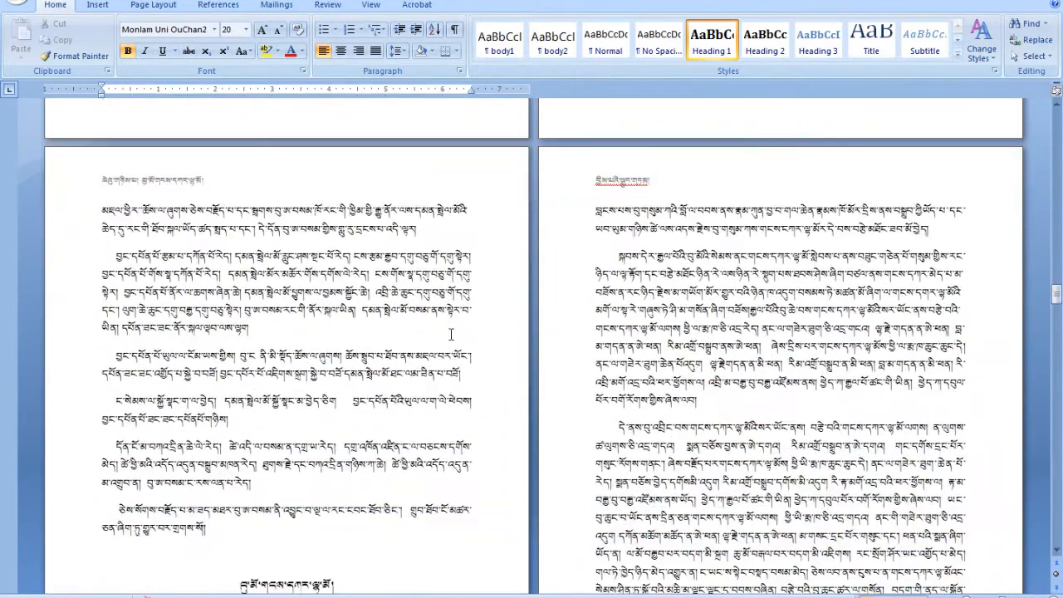
scroll(453, 336, down, 15)
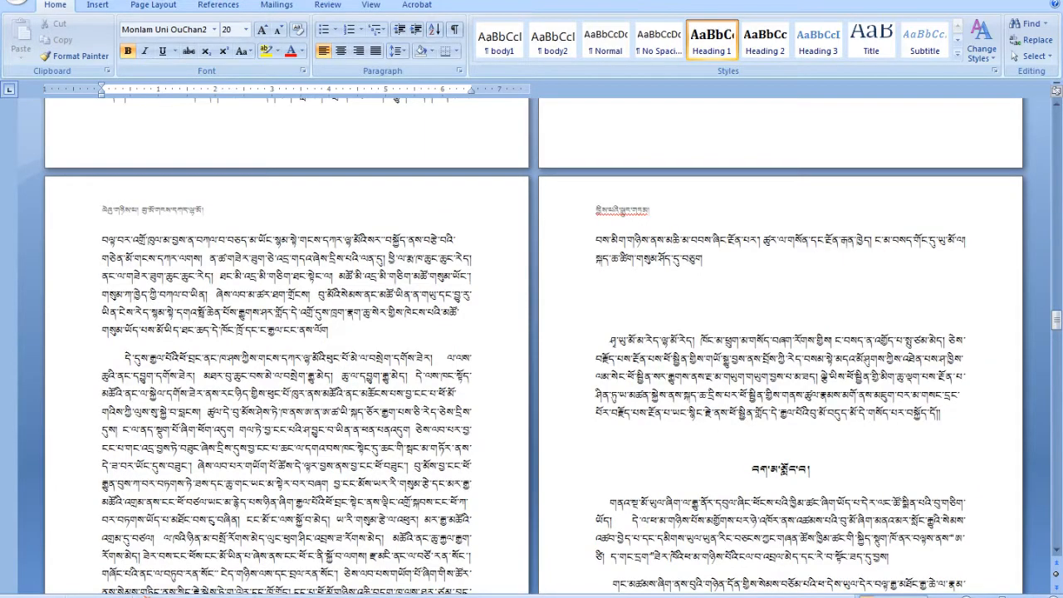
scroll(433, 386, down, 13)
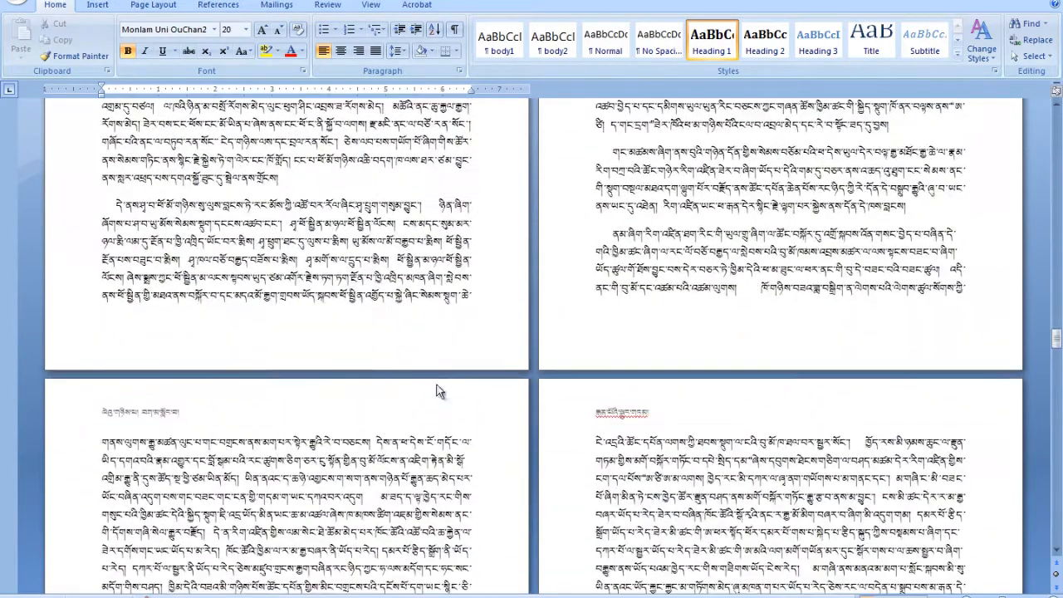
- Add a Plain Number 1 page number at the bottom of the page in the Section 6 odd page footer
click(292, 343)
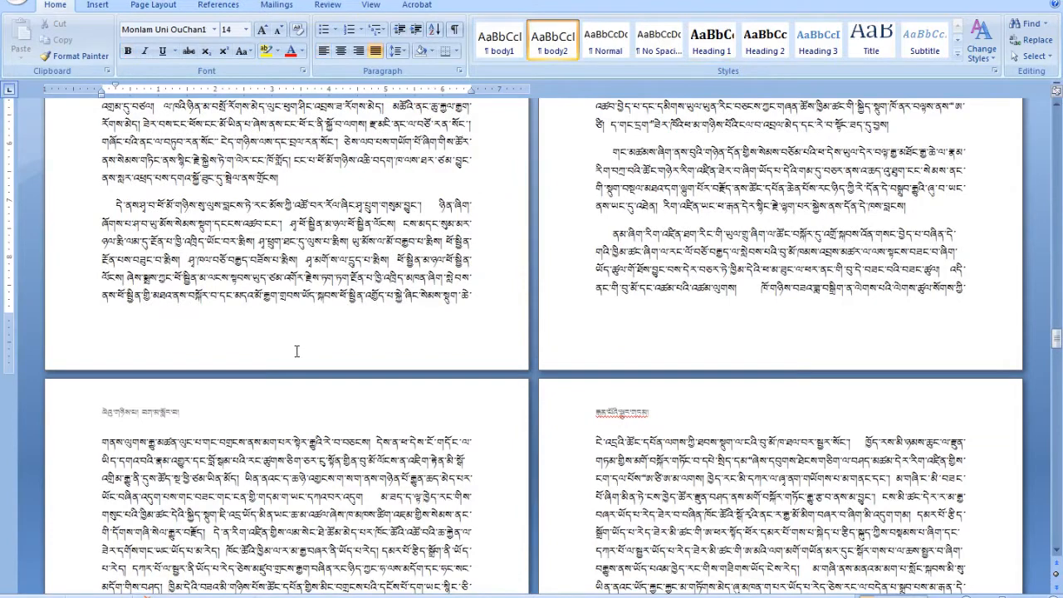
double_click(297, 351)
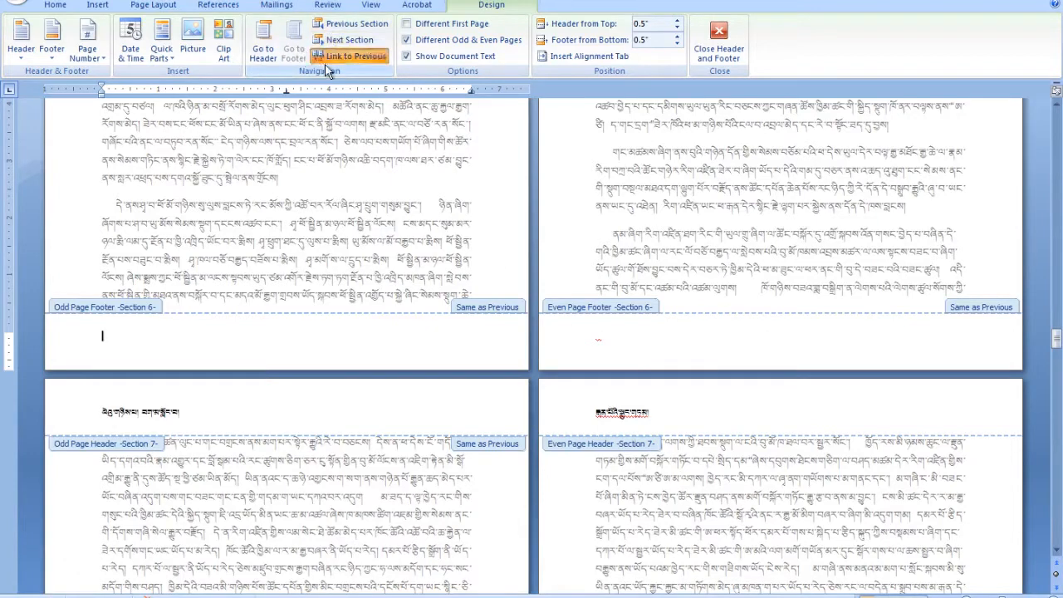
click(105, 61)
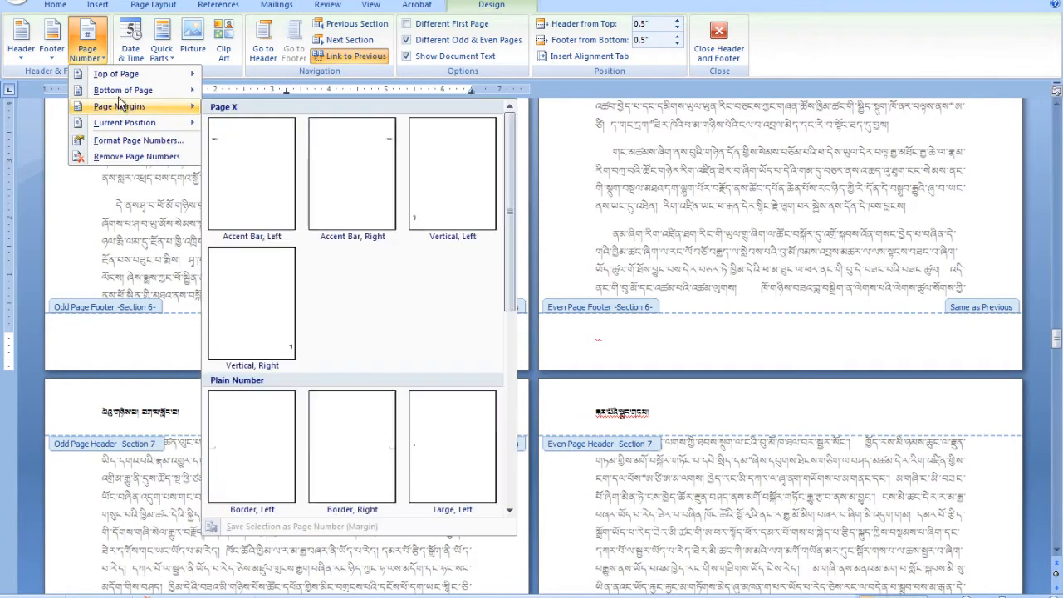
mouse_move(185, 90)
click(247, 144)
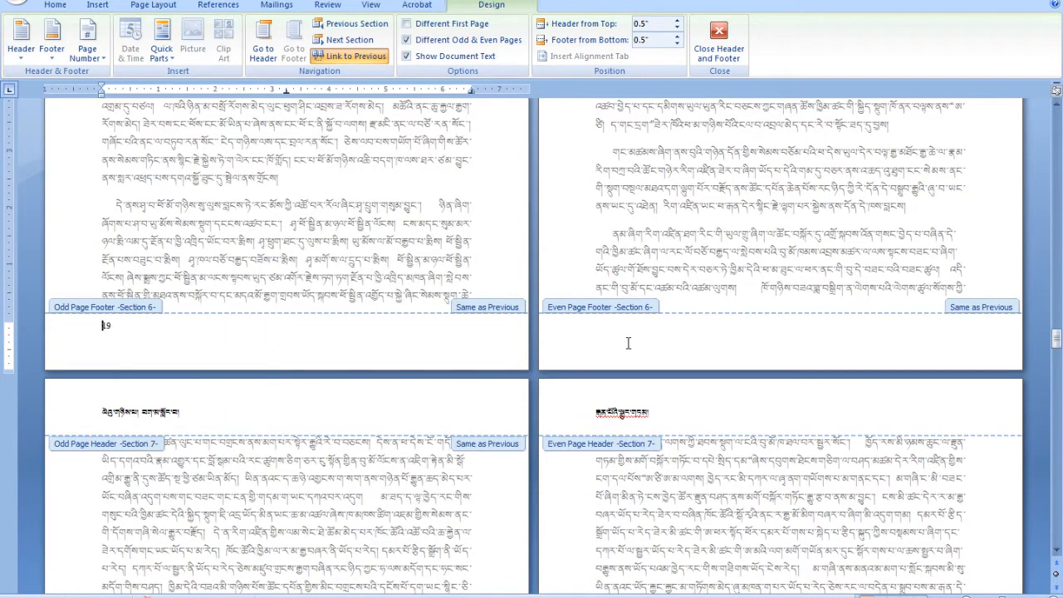
- Add a Plain Number 3 page number to the Section 6 even page footer, return to the body text, and check the page numbers
click(345, 39)
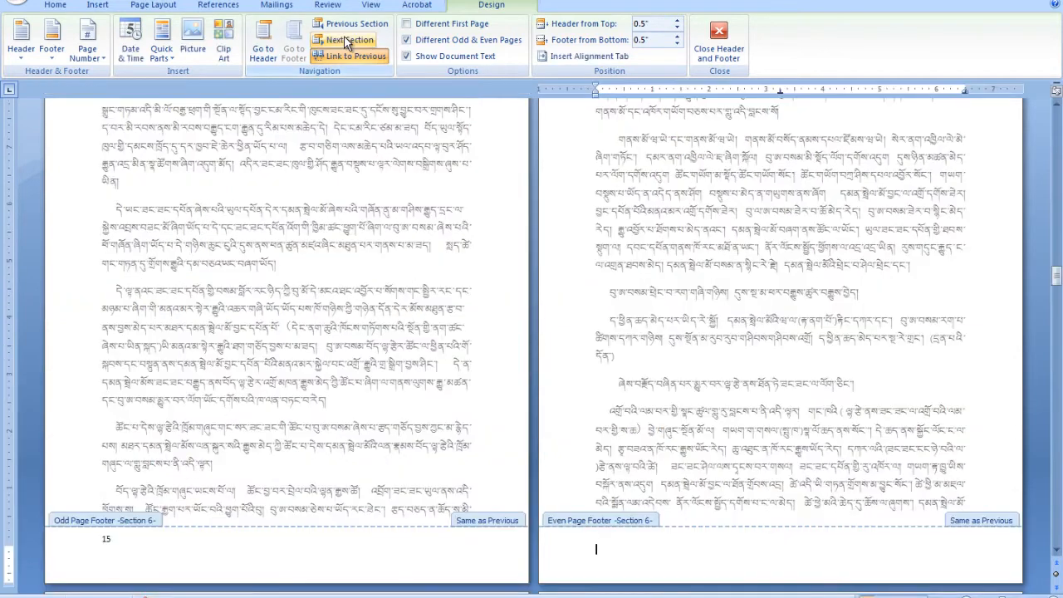
scroll(548, 321, down, 3)
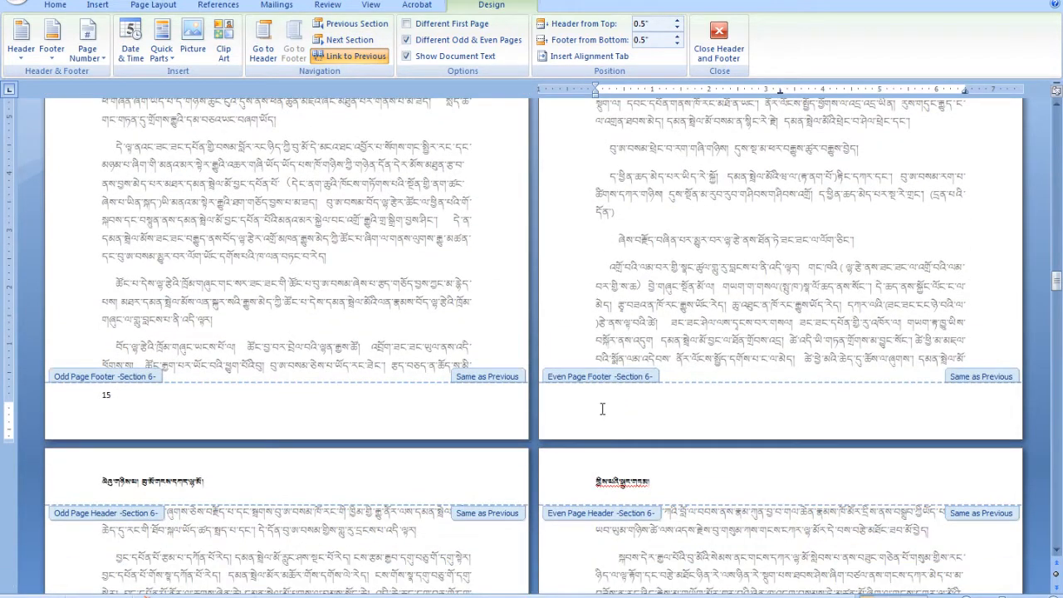
click(97, 61)
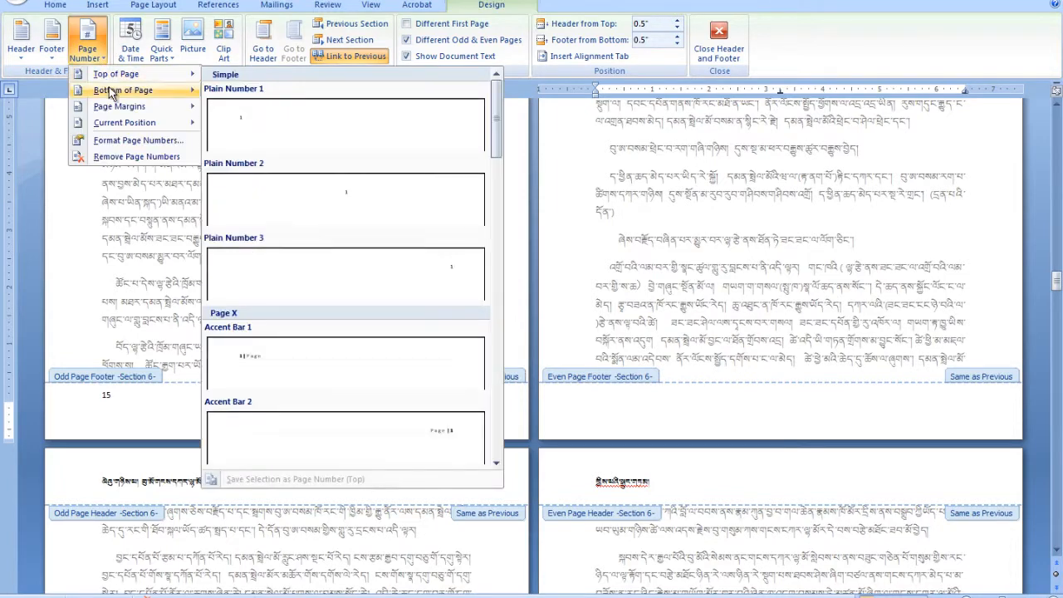
mouse_move(125, 90)
click(466, 294)
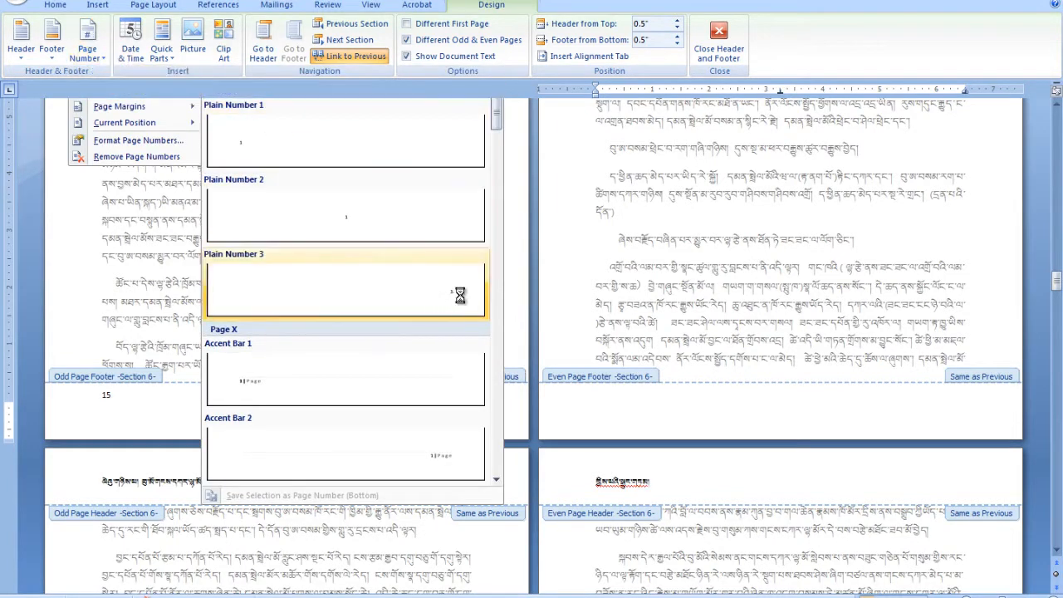
double_click(764, 308)
scroll(757, 320, down, 5)
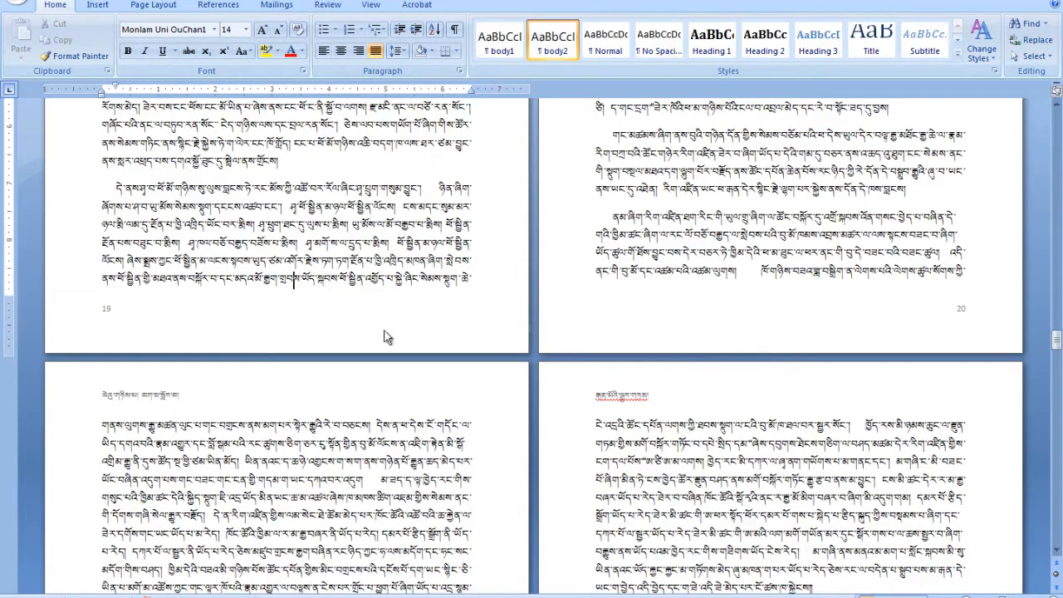
scroll(777, 329, down, 15)
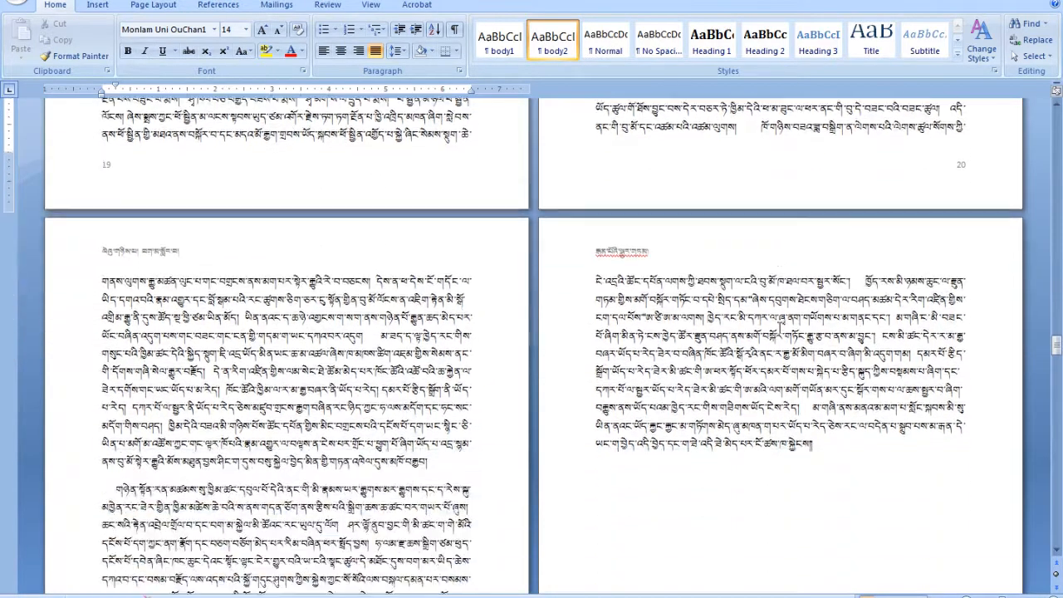
- Insert a footnote in the opening line of the first chapter's body text and enter a short Tibetan note
scroll(781, 334, down, 15)
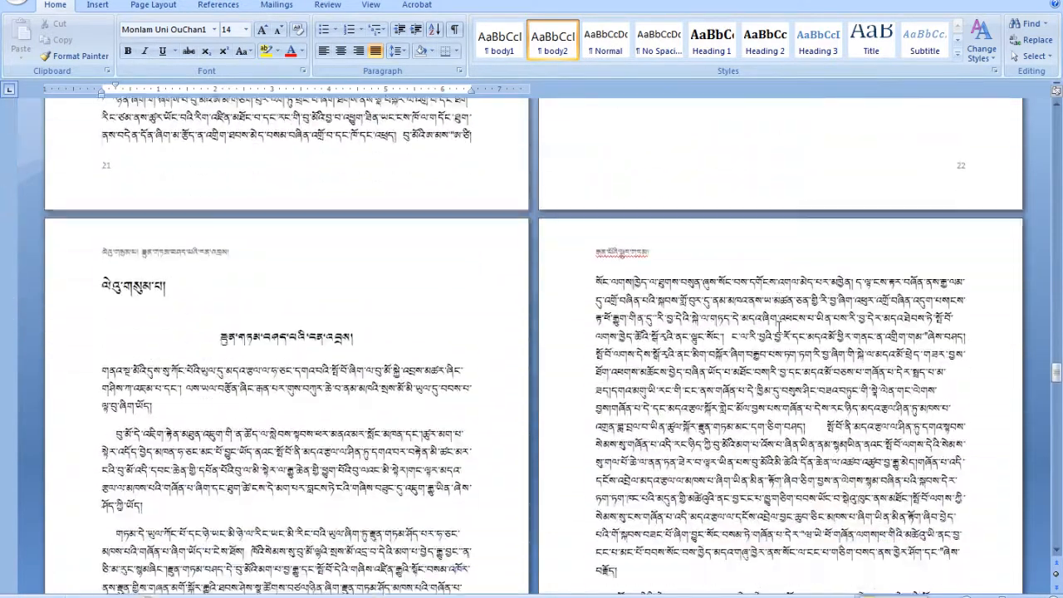
scroll(778, 332, down, 15)
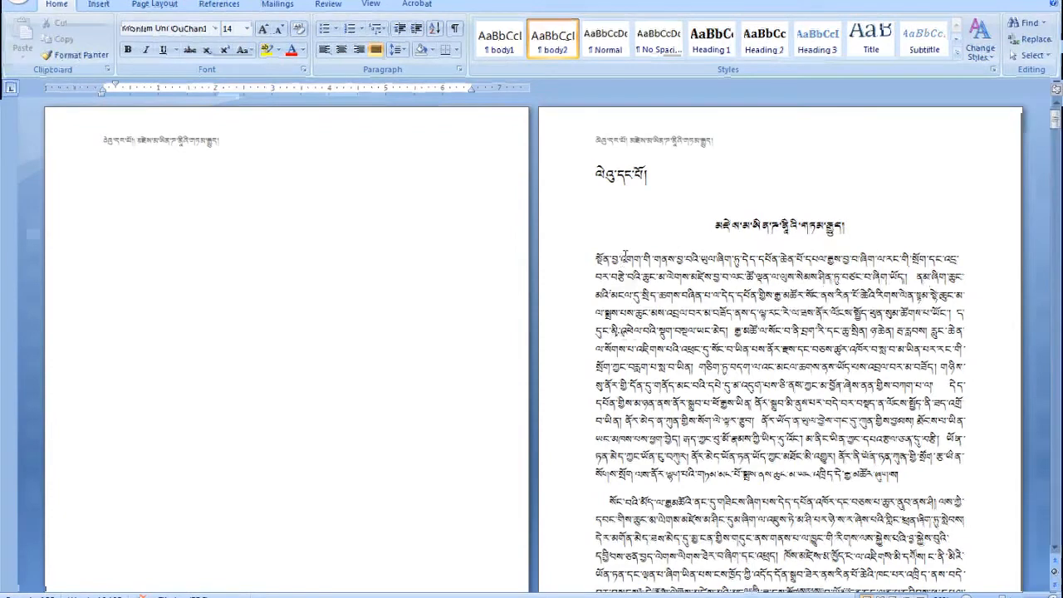
click(624, 259)
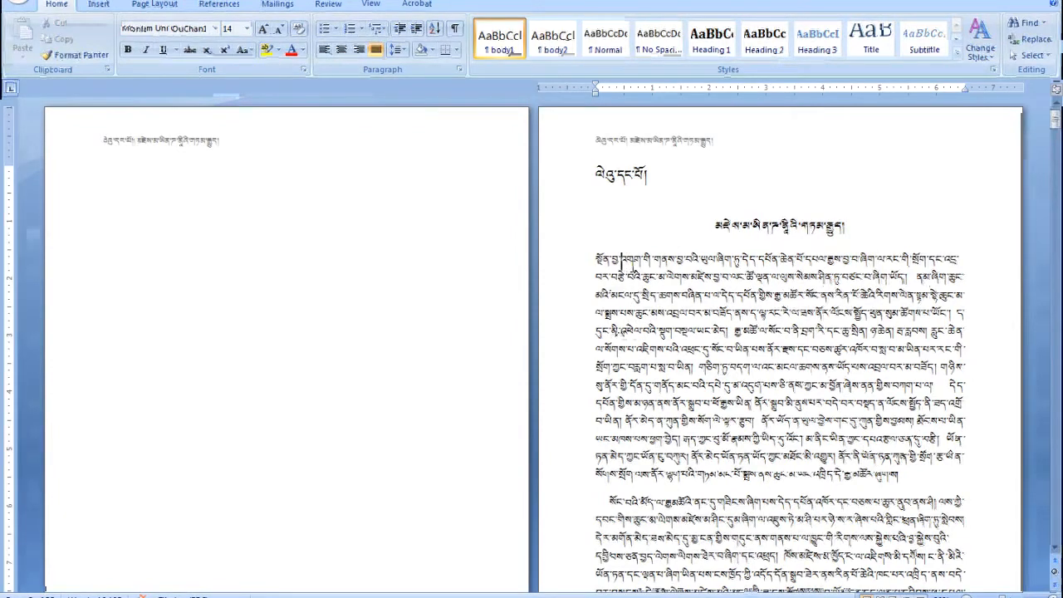
click(702, 298)
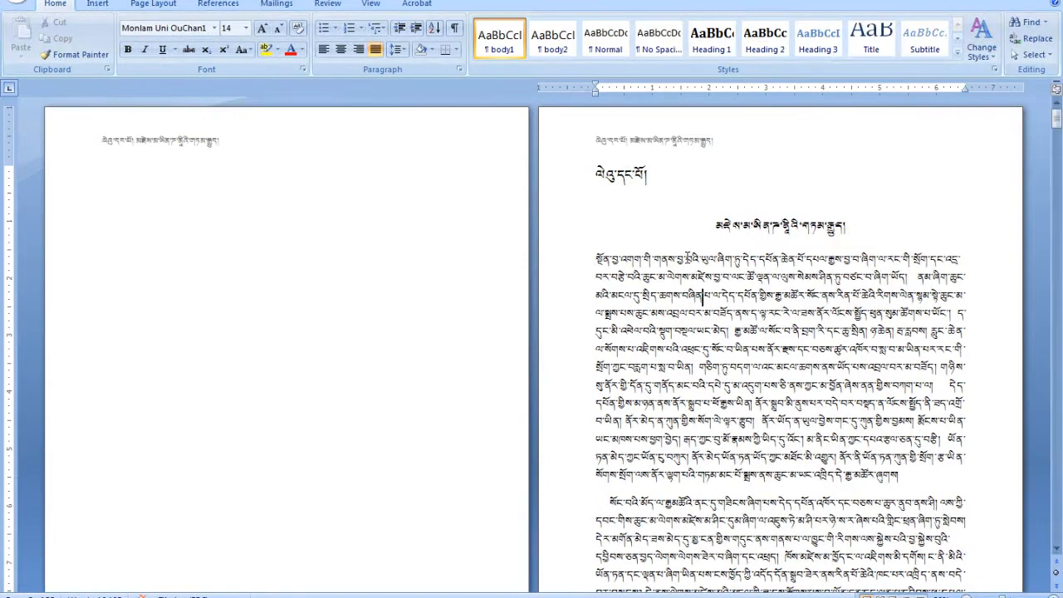
click(687, 258)
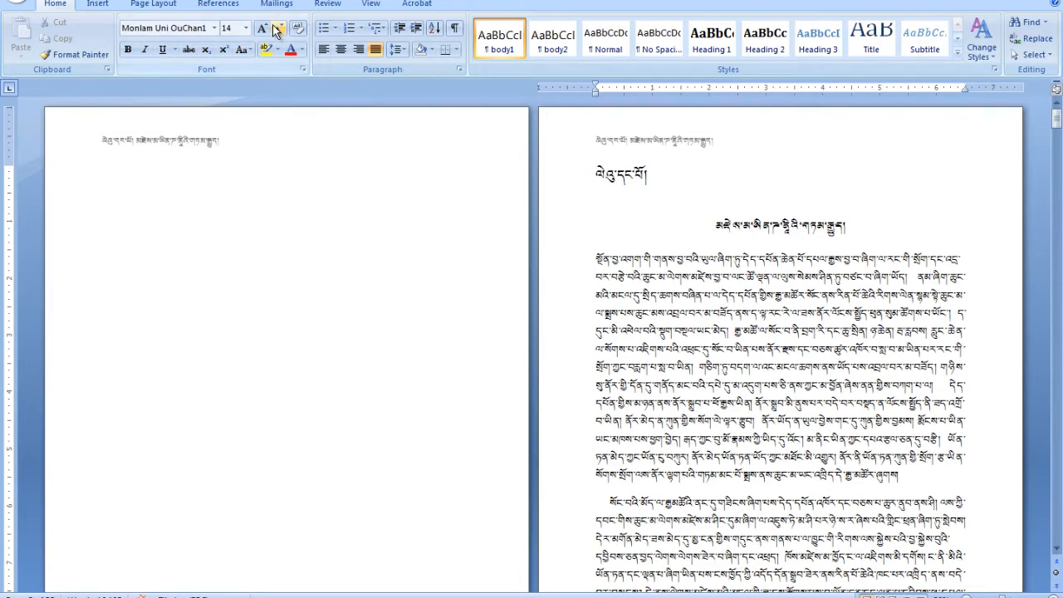
click(223, 5)
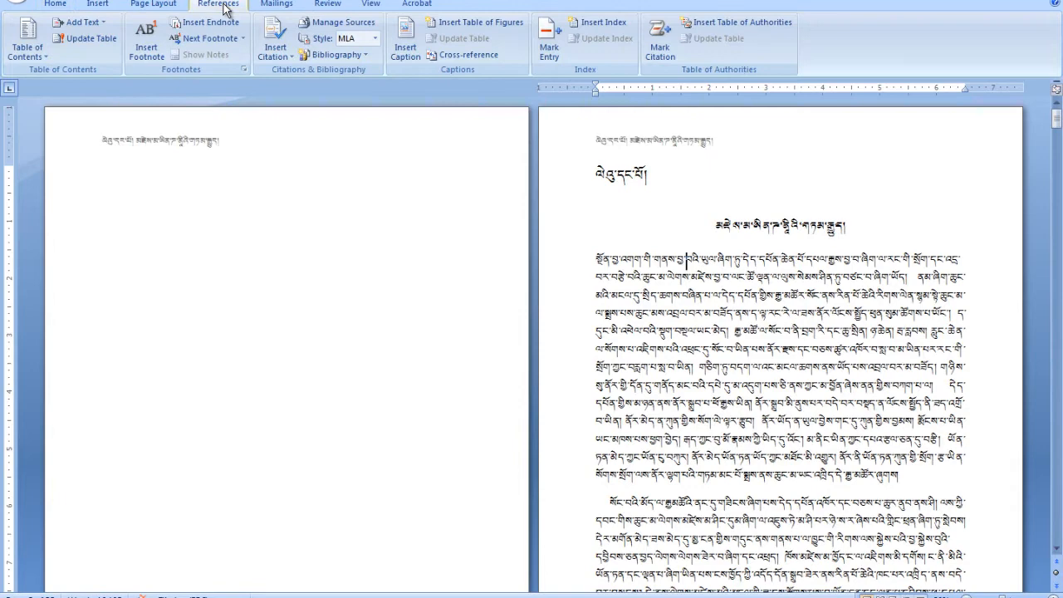
click(147, 52)
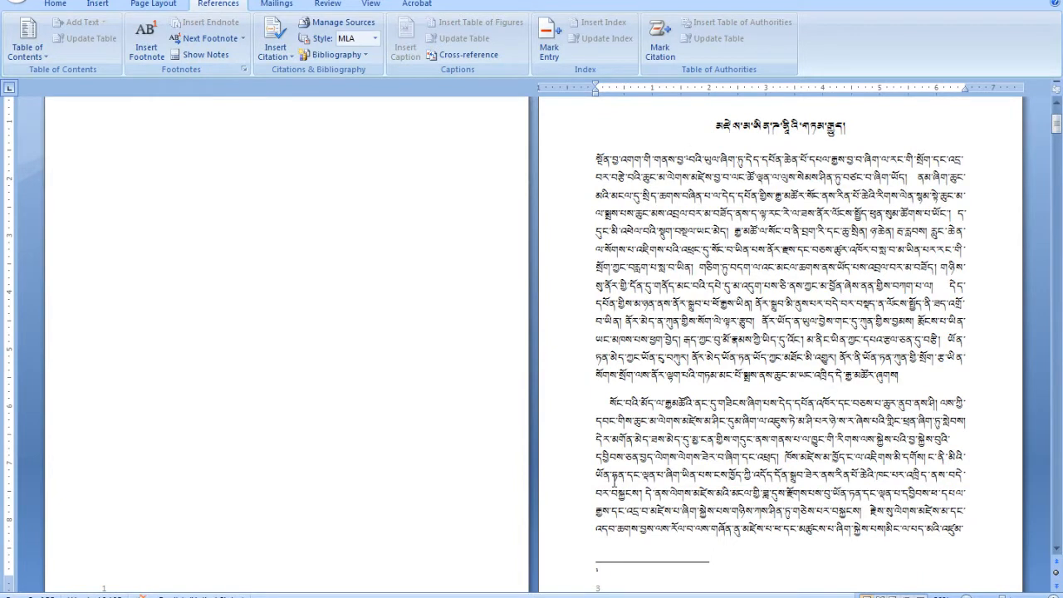
text(ཧ)
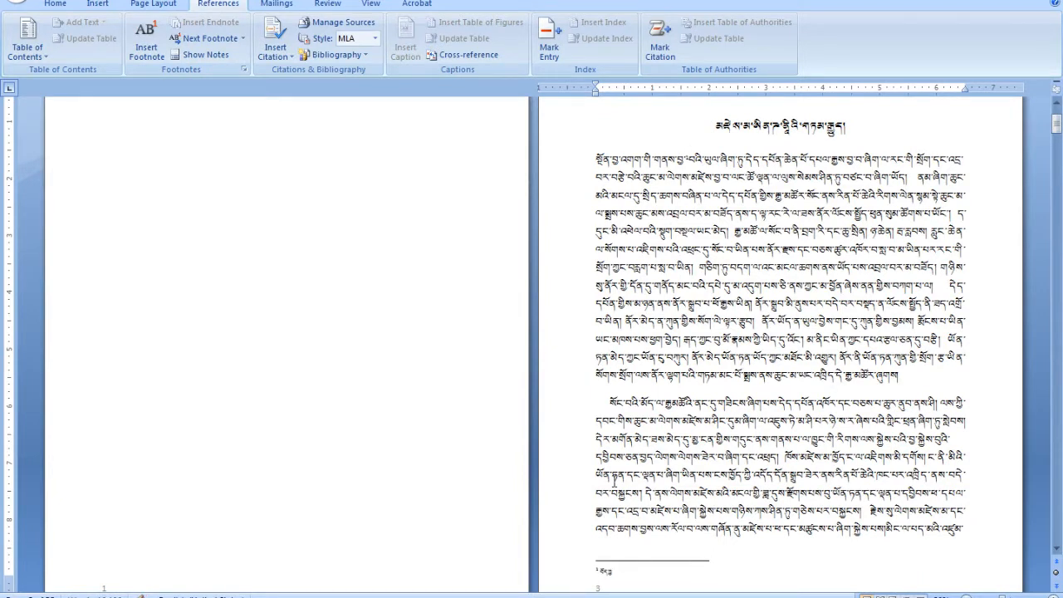
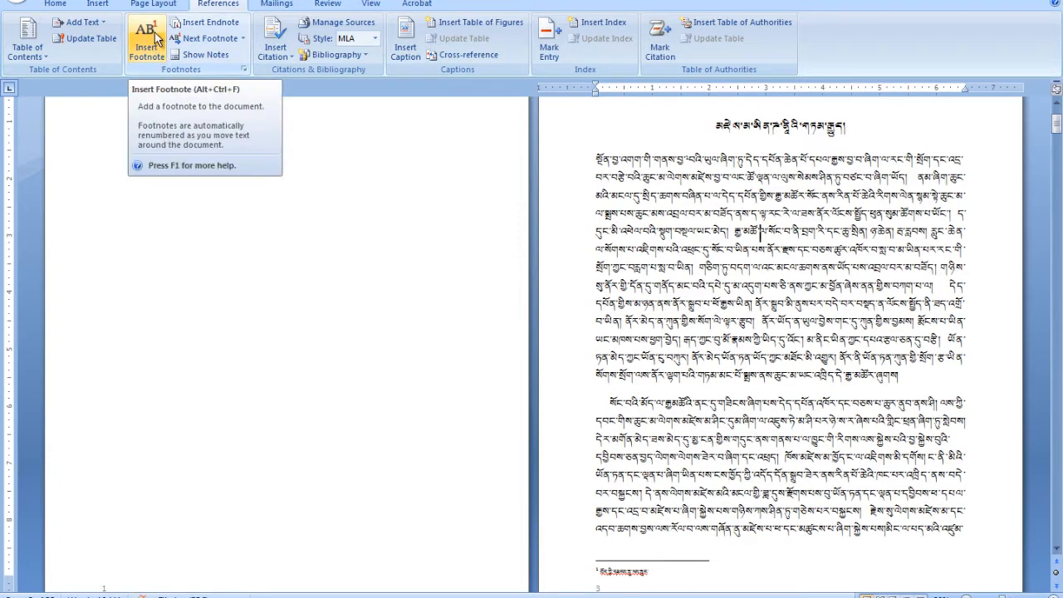
- Insert a second footnote in the fifth line of the first chapter's opening paragraph and enter a short Tibetan note
click(156, 39)
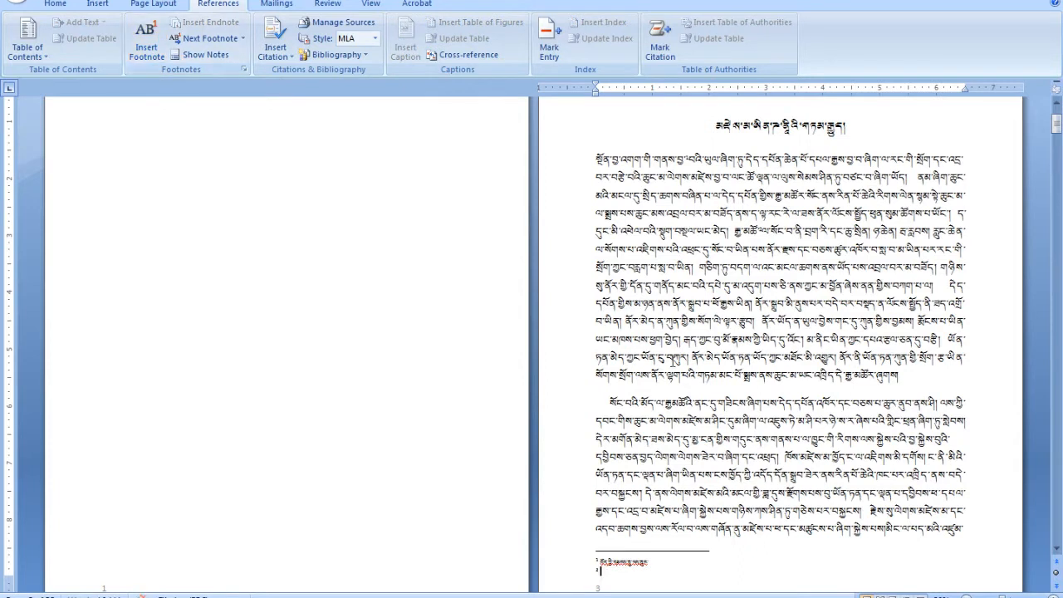
text(ཧི)
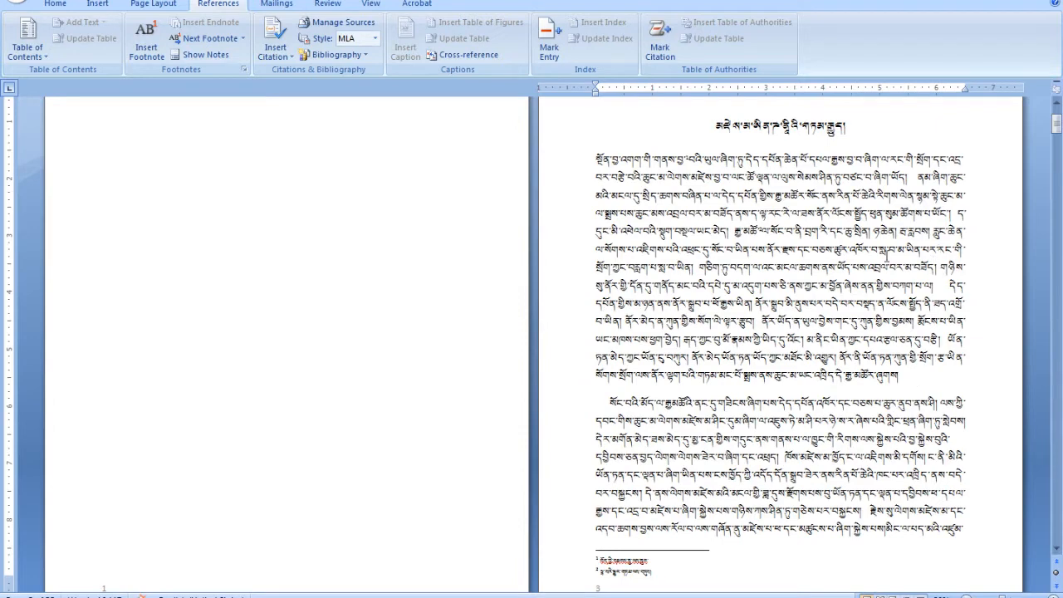
scroll(714, 395, down, 3)
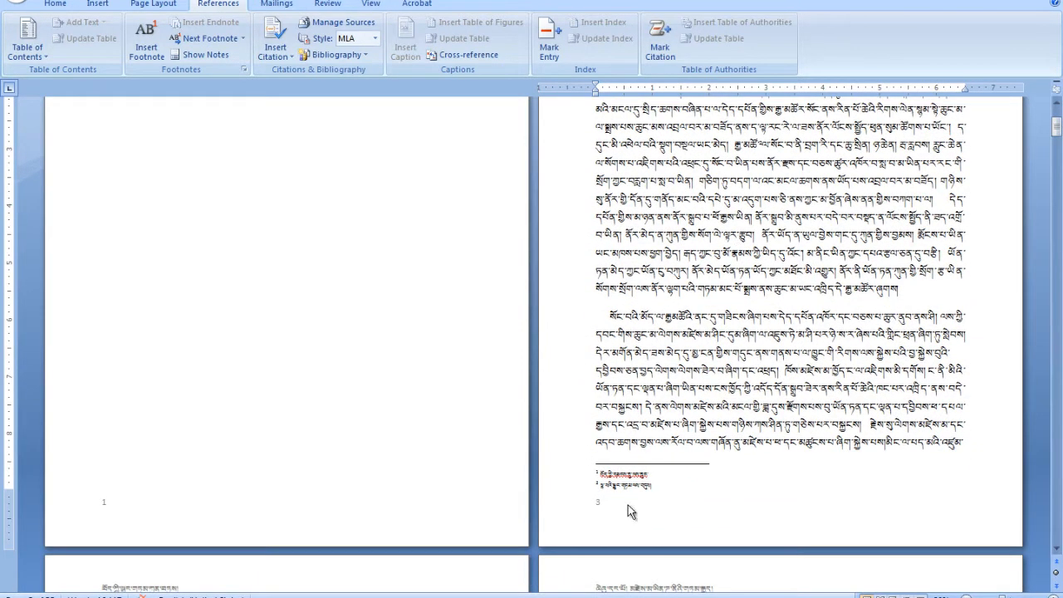
- Place the cursor in the first footnote and display the full styles list with previews, down to the Footer style
click(665, 485)
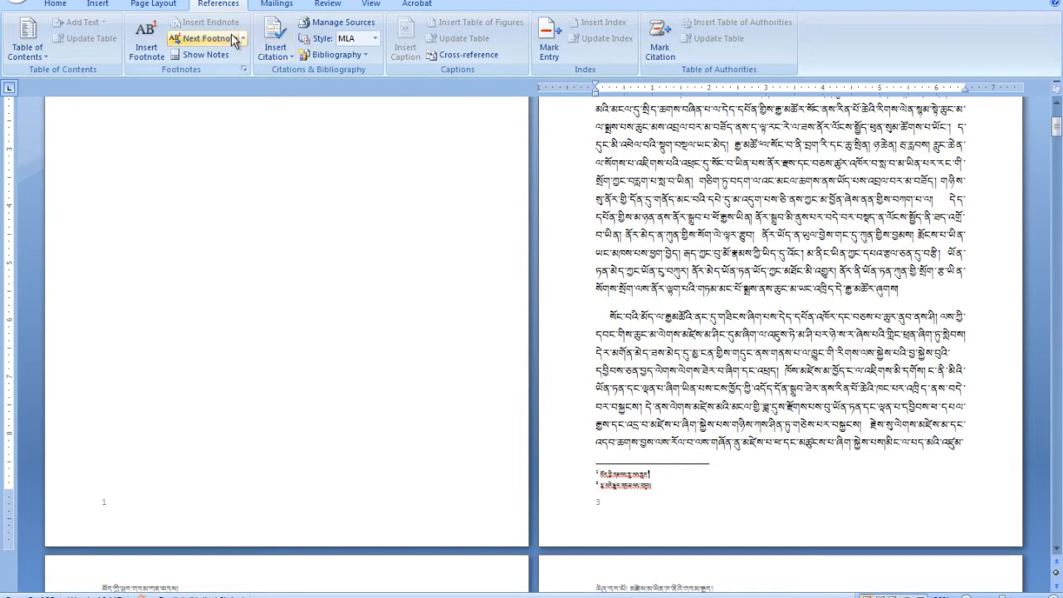
click(55, 4)
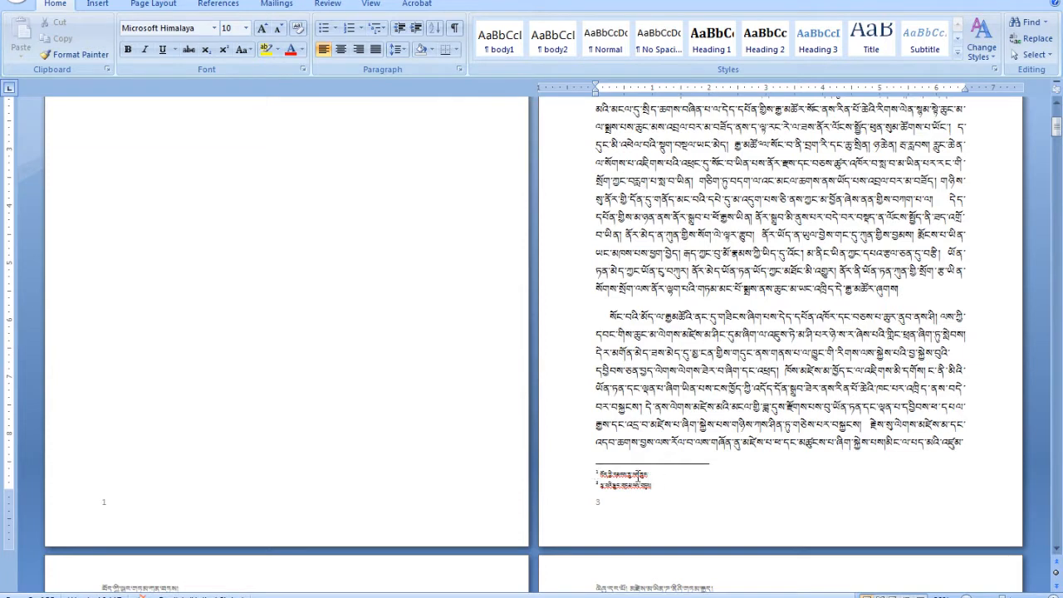
double_click(622, 471)
click(641, 476)
click(995, 70)
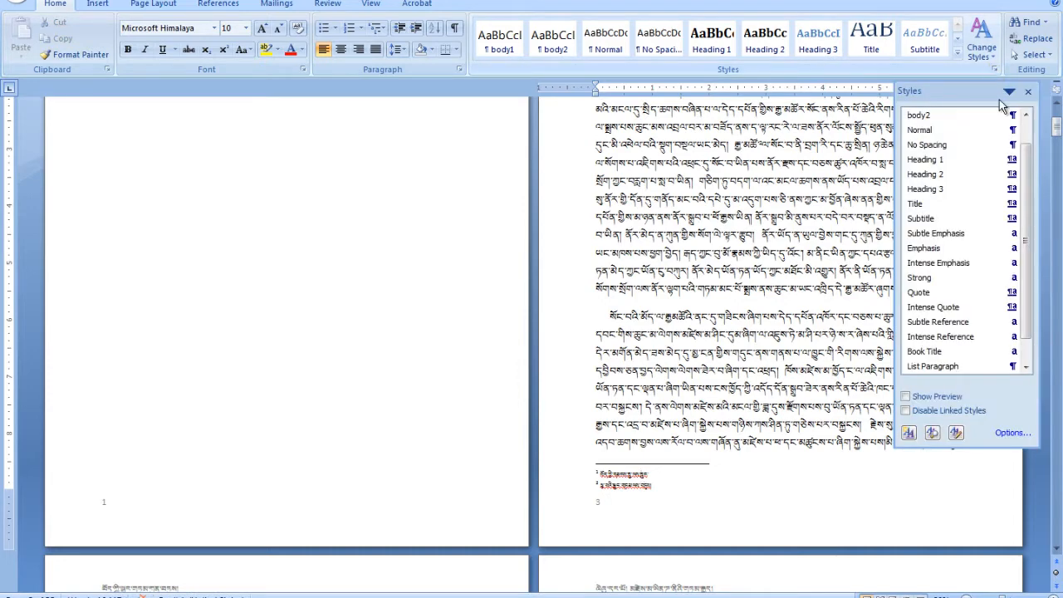
click(912, 401)
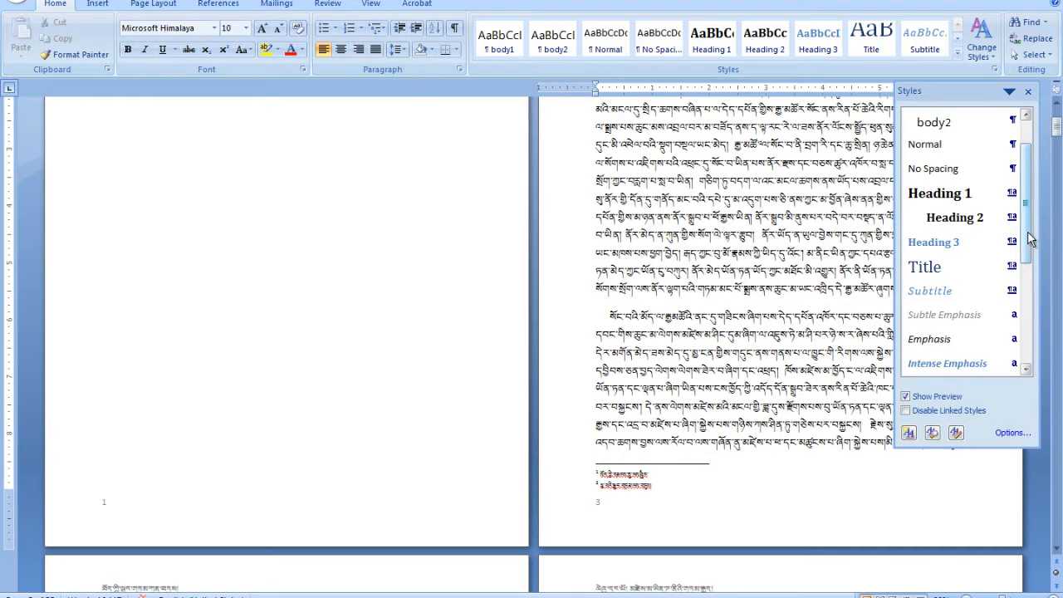
drag(1029, 239, 1023, 340)
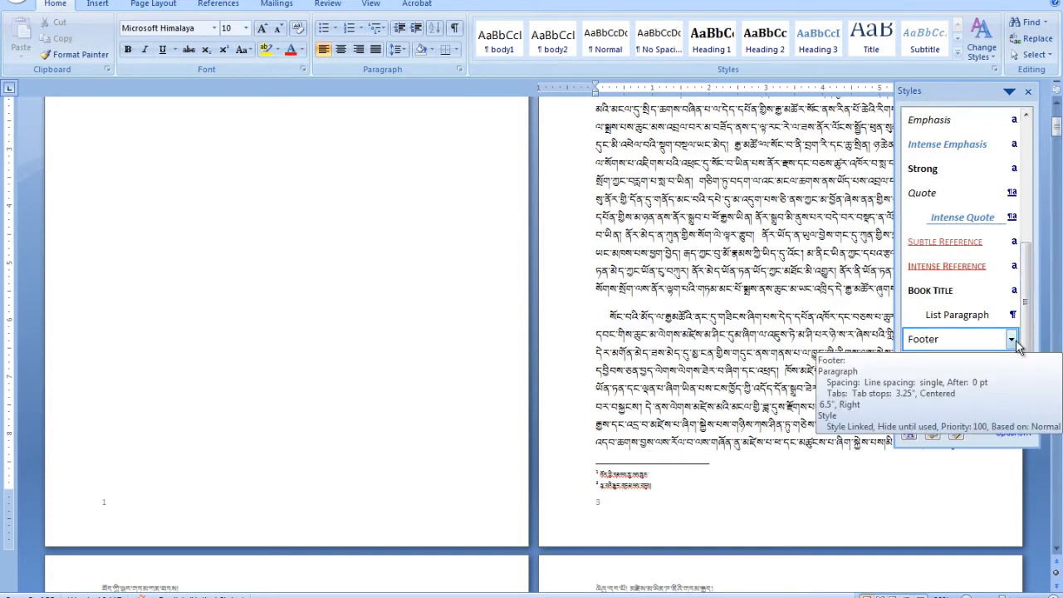
- Modify the Footer style's complex scripts font to Monlam Uni OuChan1 at size 9
click(1011, 339)
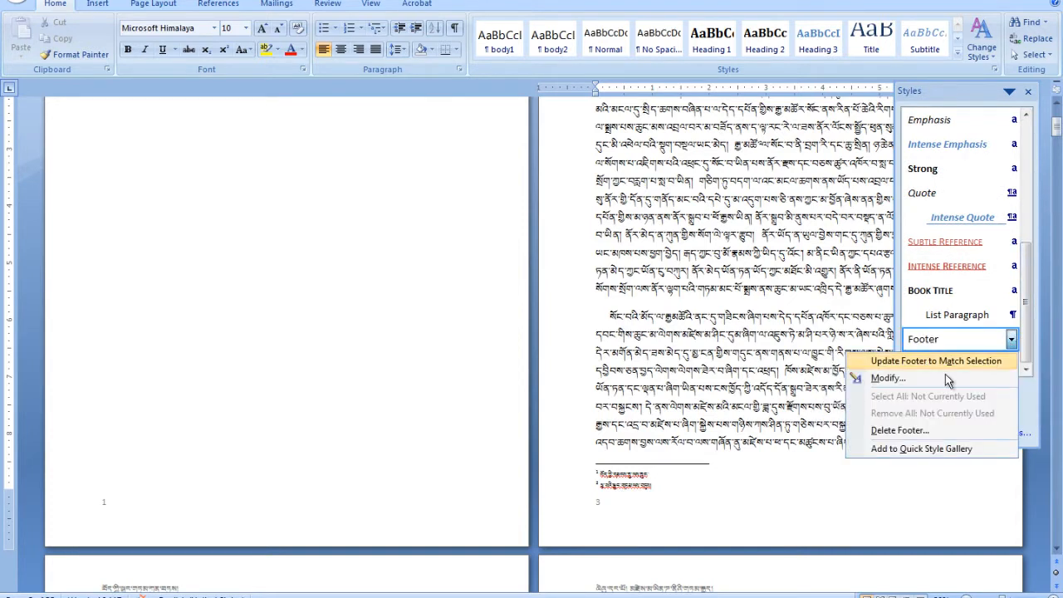
click(888, 379)
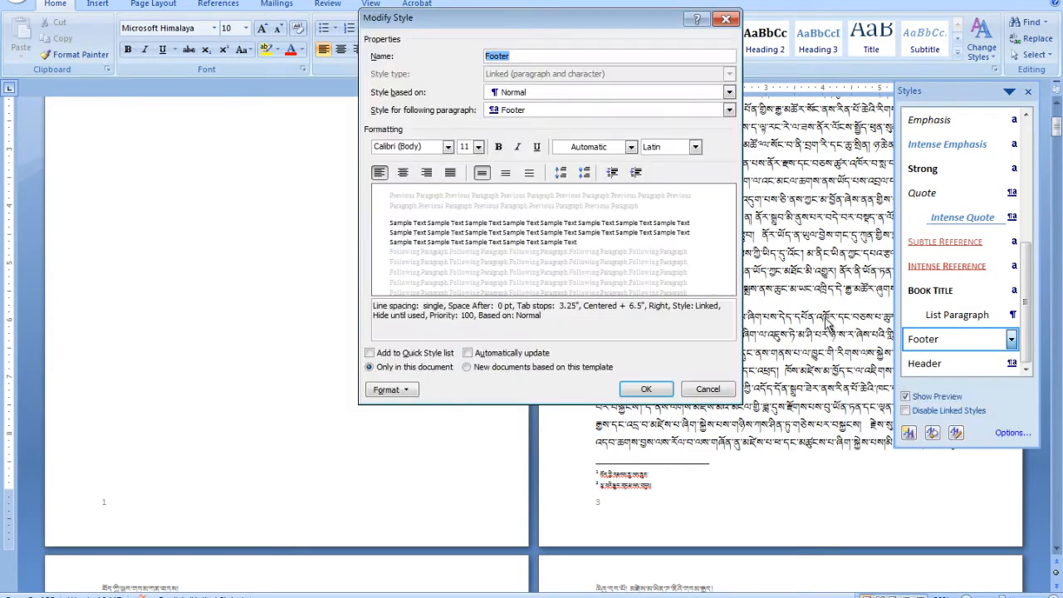
click(390, 389)
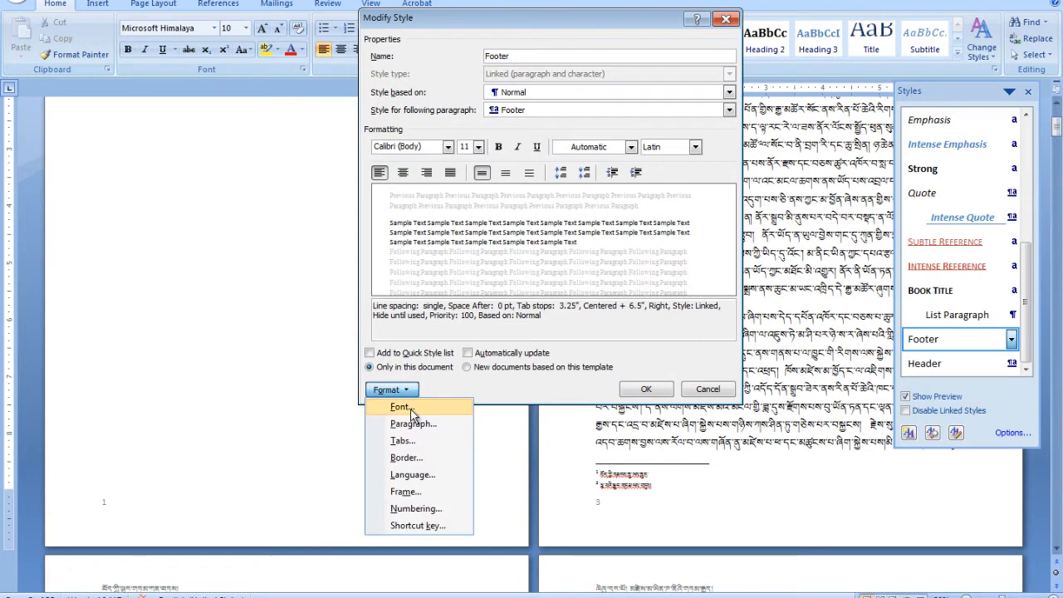
click(397, 409)
click(512, 236)
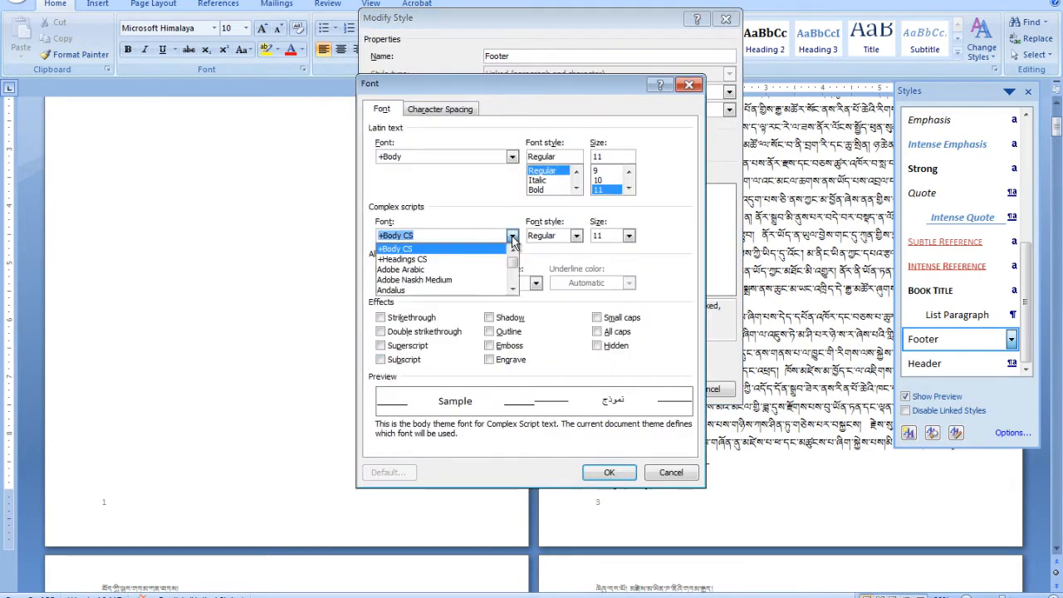
mouse_move(512, 262)
mouse_down()
mouse_move(513, 274)
mouse_move(513, 256)
mouse_up()
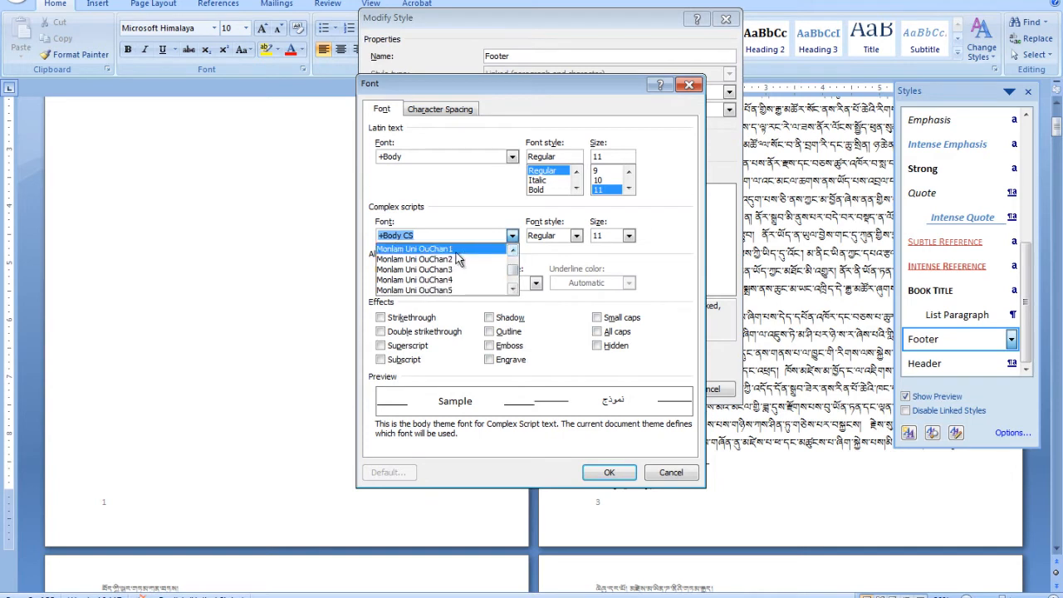
click(414, 249)
click(629, 236)
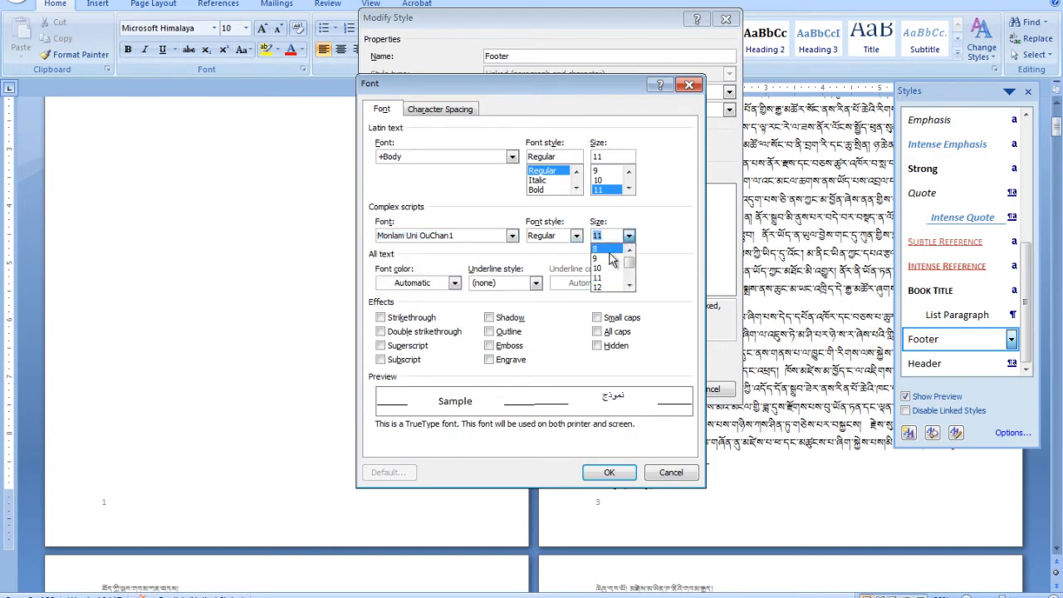
click(604, 258)
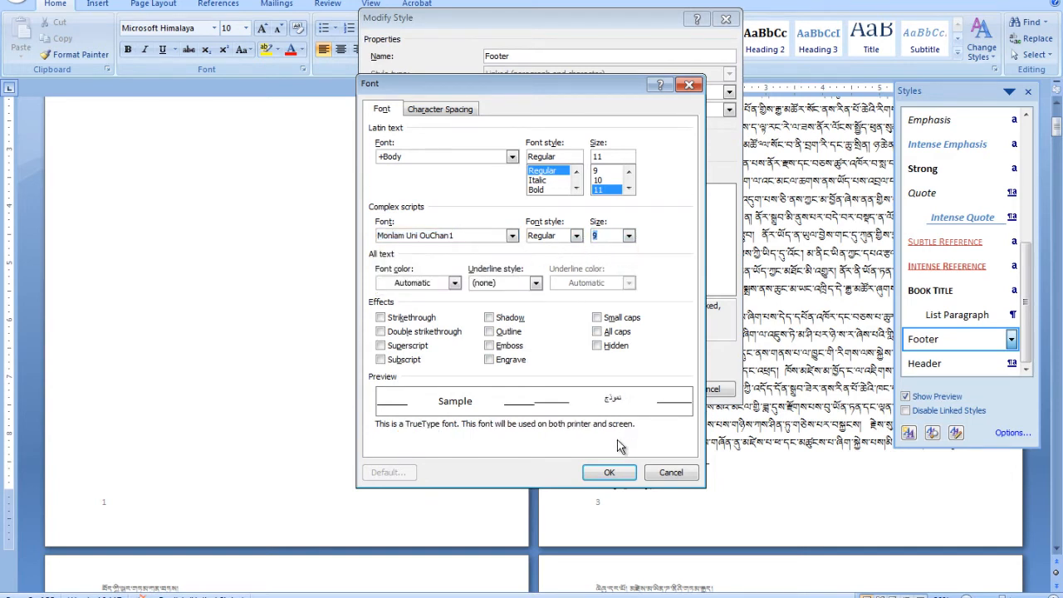
click(609, 473)
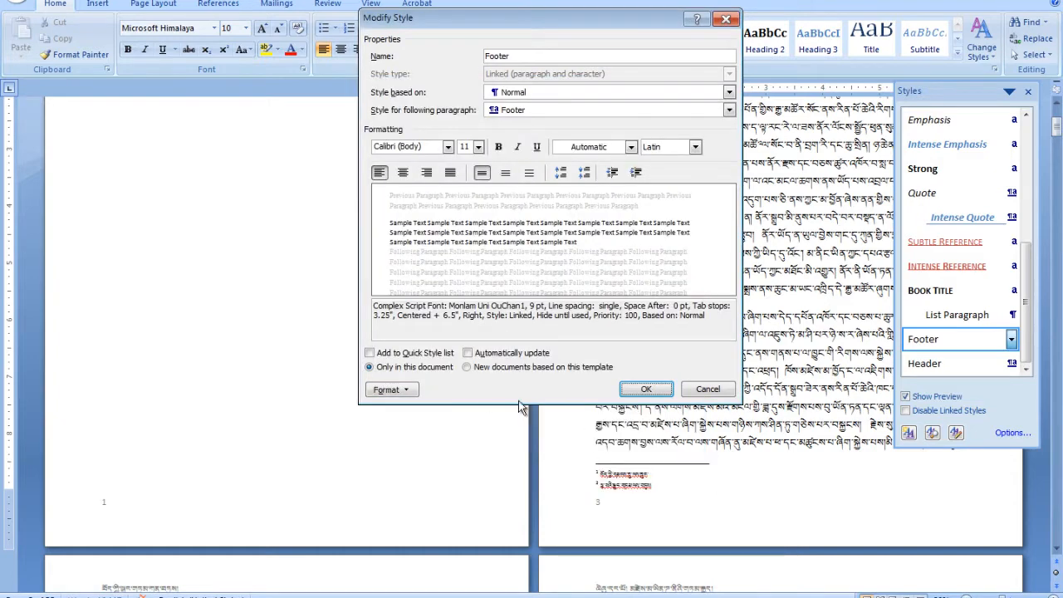
click(631, 389)
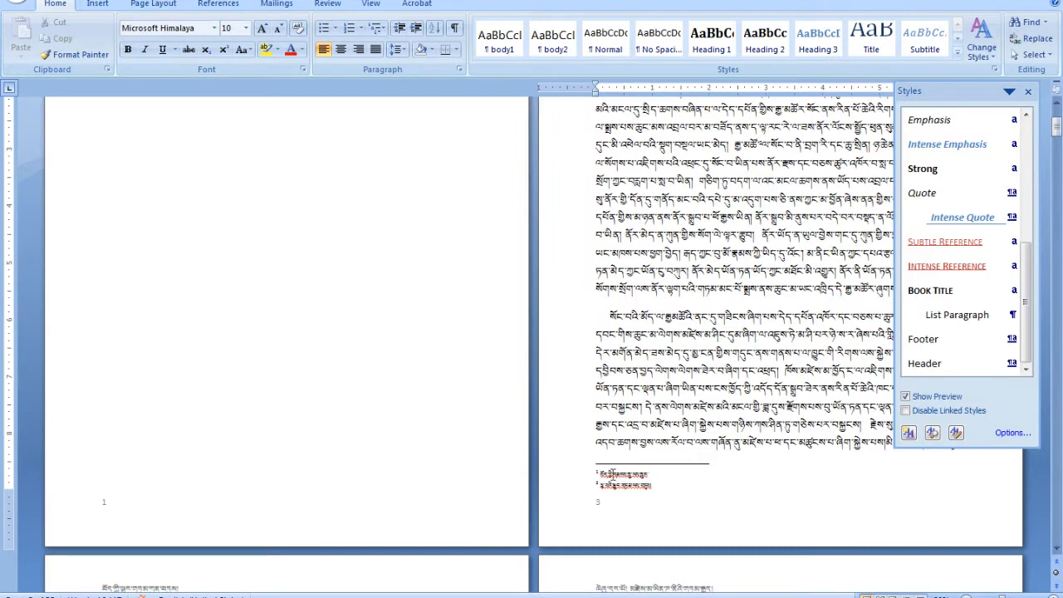
- Update the Footer style to match the footnote text, return to the body text, and close the styles list
click(1014, 342)
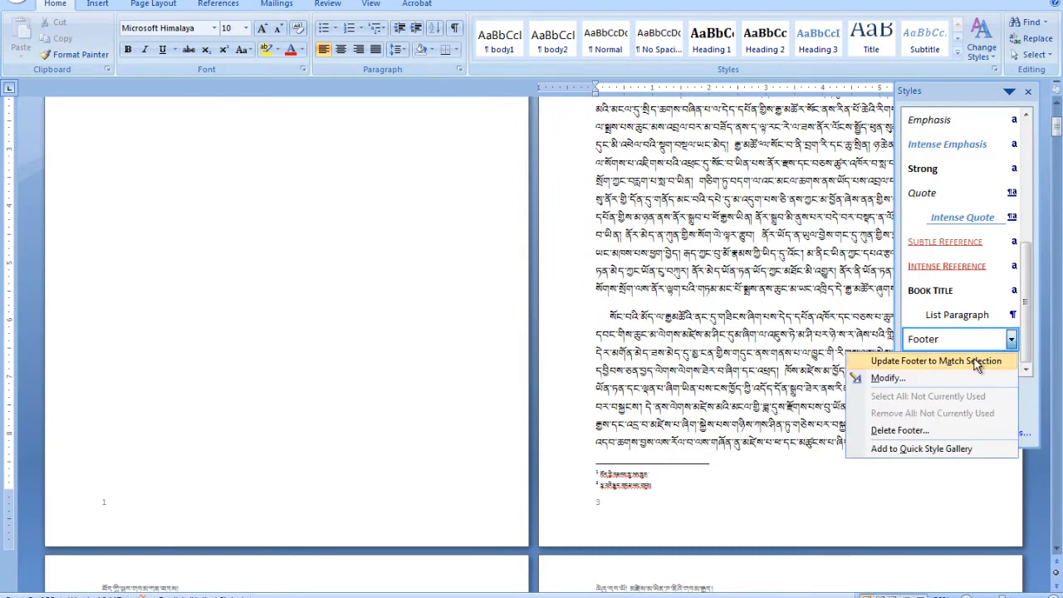
click(947, 361)
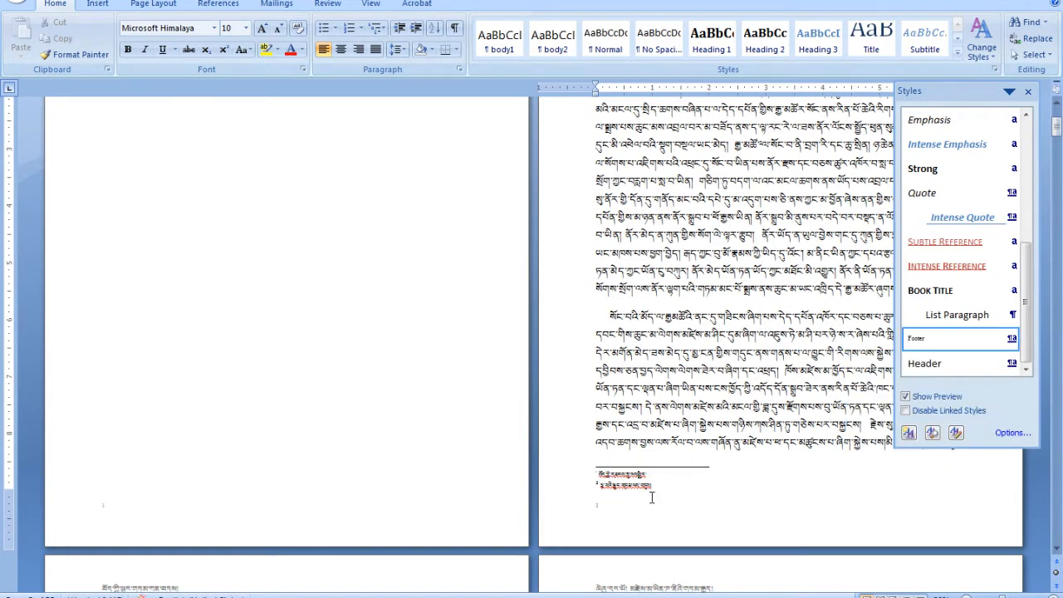
click(695, 481)
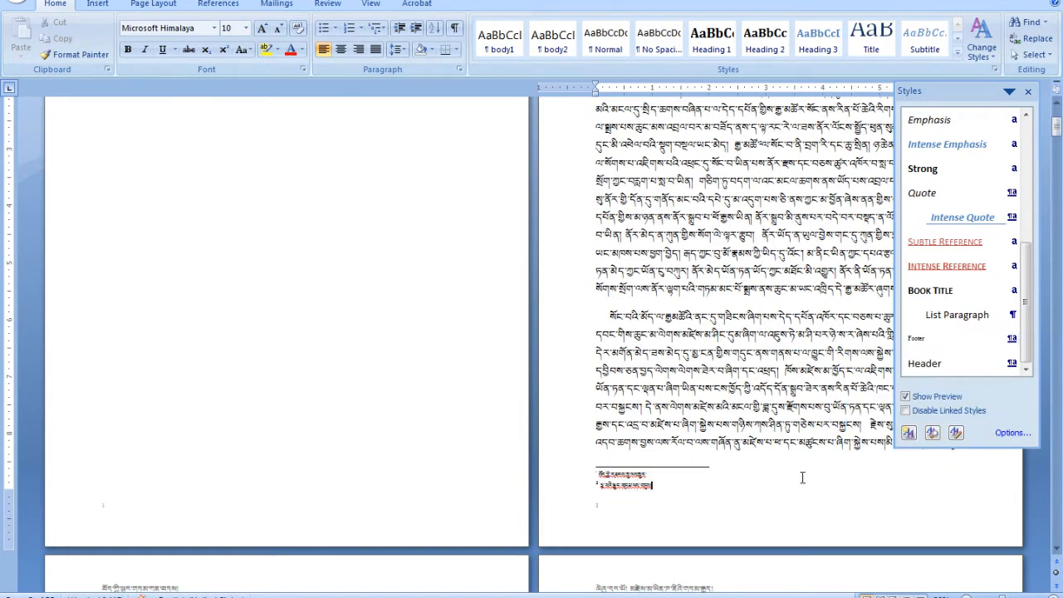
click(1013, 340)
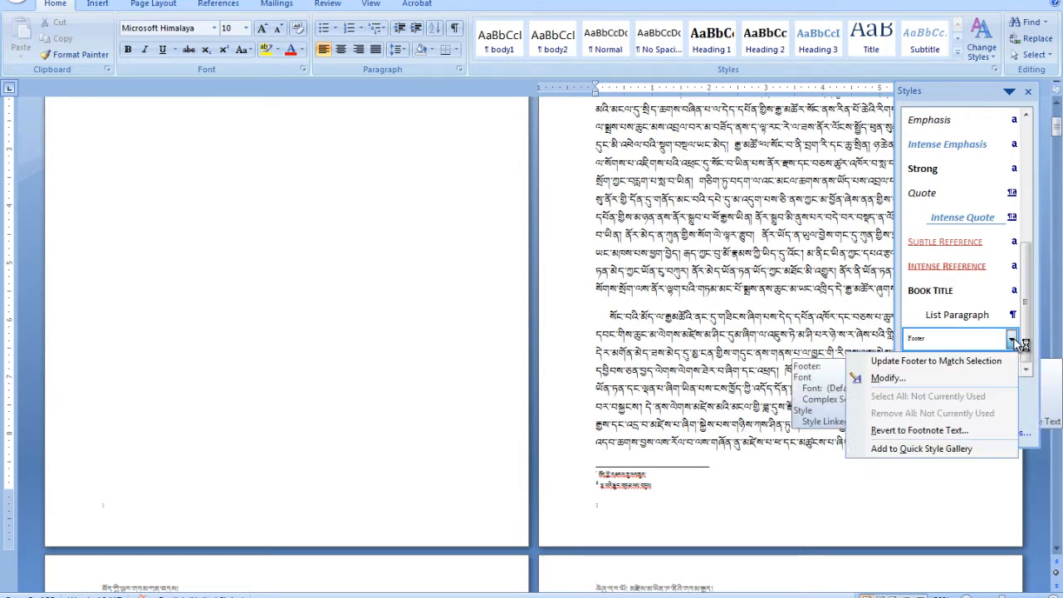
click(768, 468)
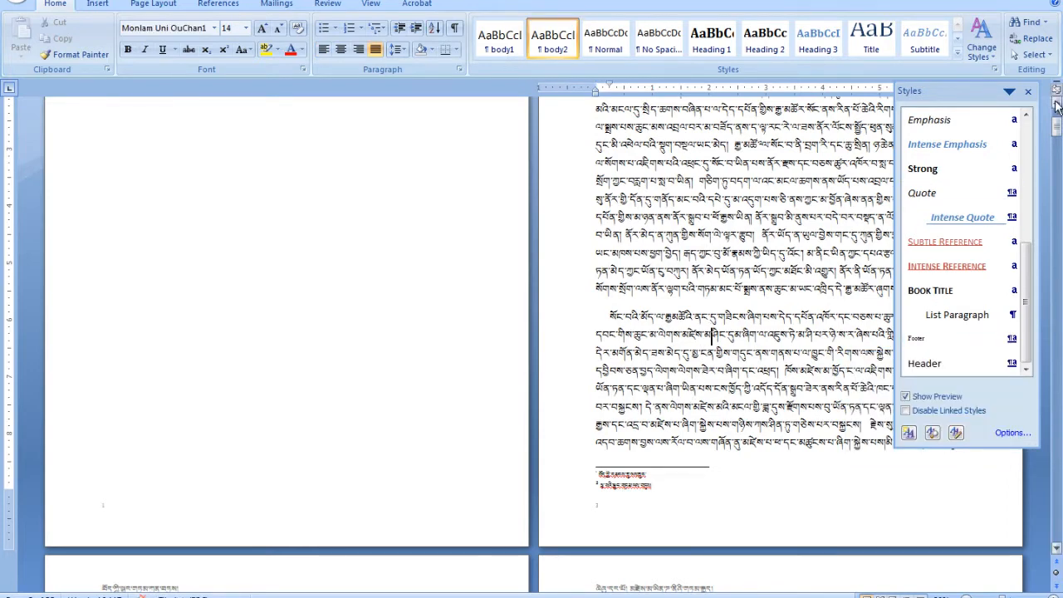
click(1028, 91)
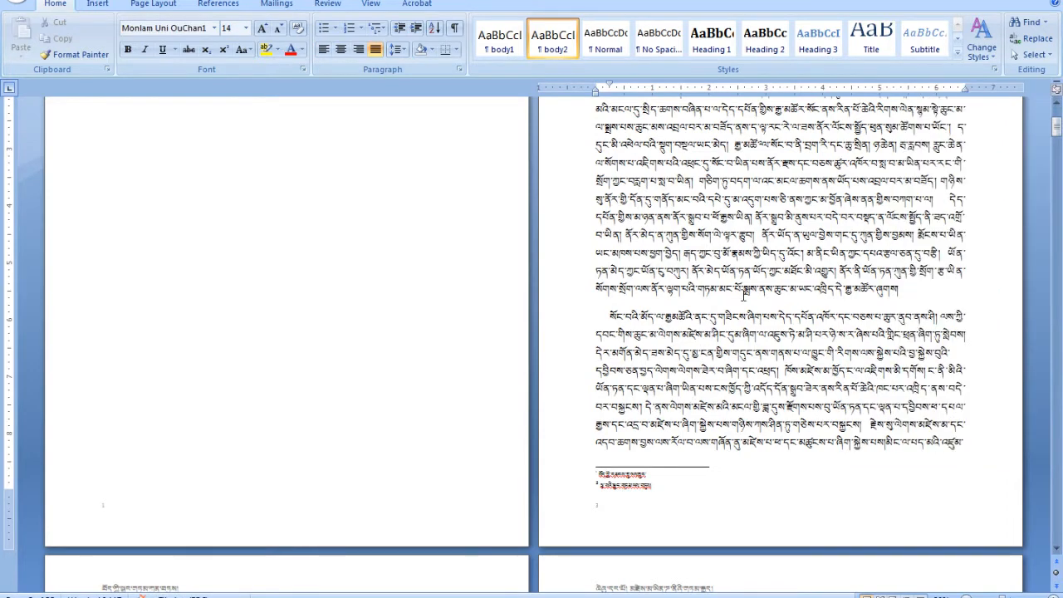
- Insert an automatic table of contents in the first built-in style, headed "Contents", on the blank page before chapter one
scroll(747, 294, up, 4)
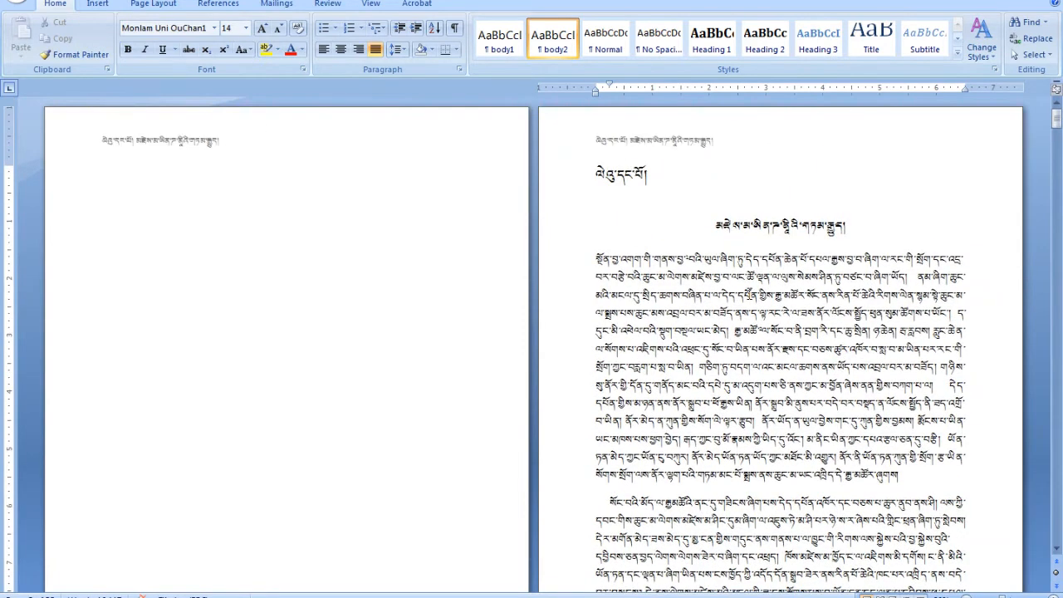
scroll(749, 288, down, 1)
scroll(750, 288, up, 1)
click(115, 193)
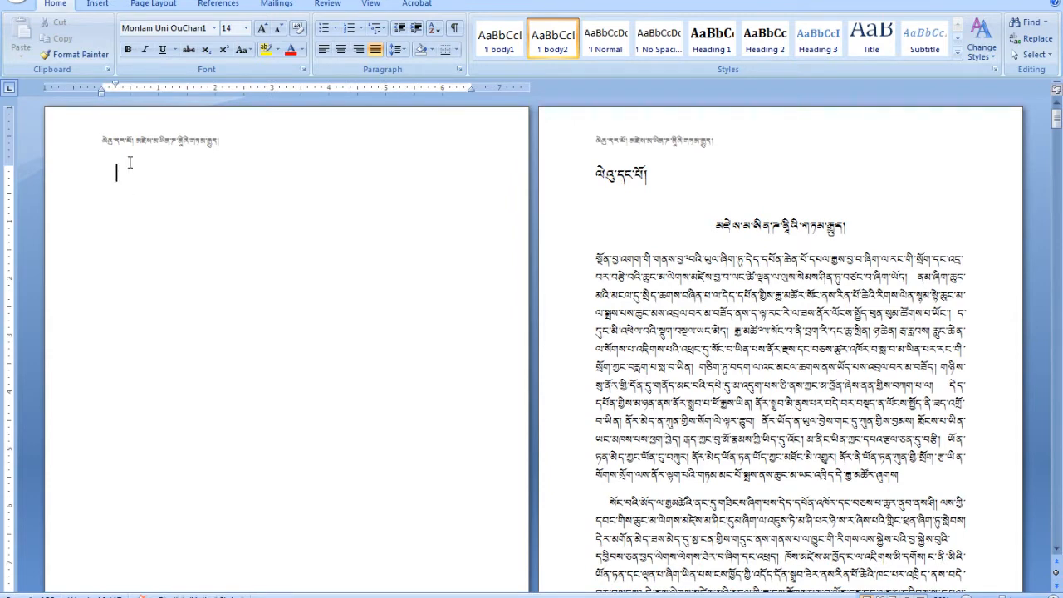
click(97, 4)
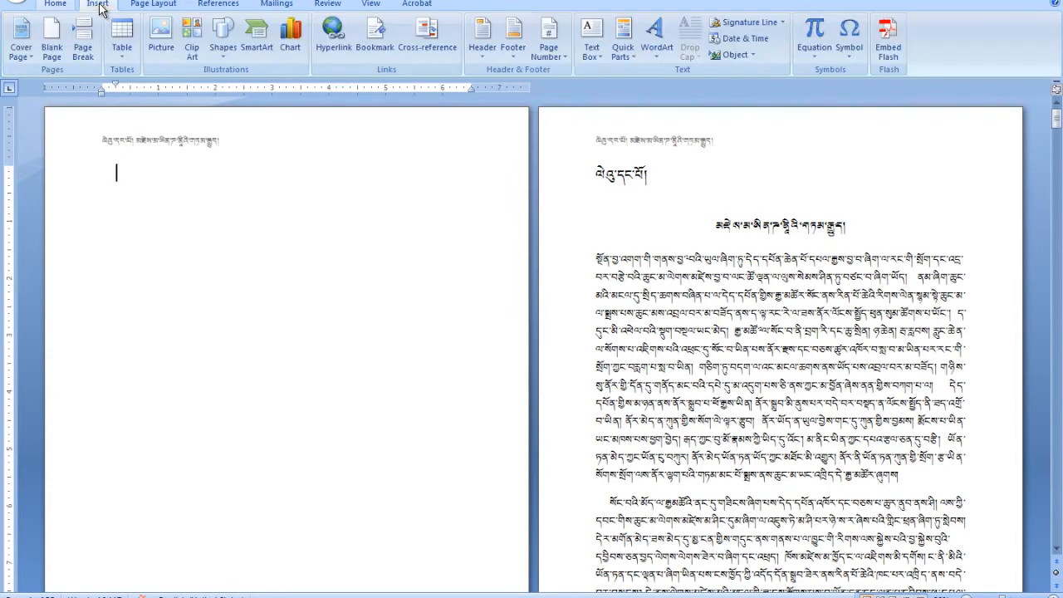
click(219, 5)
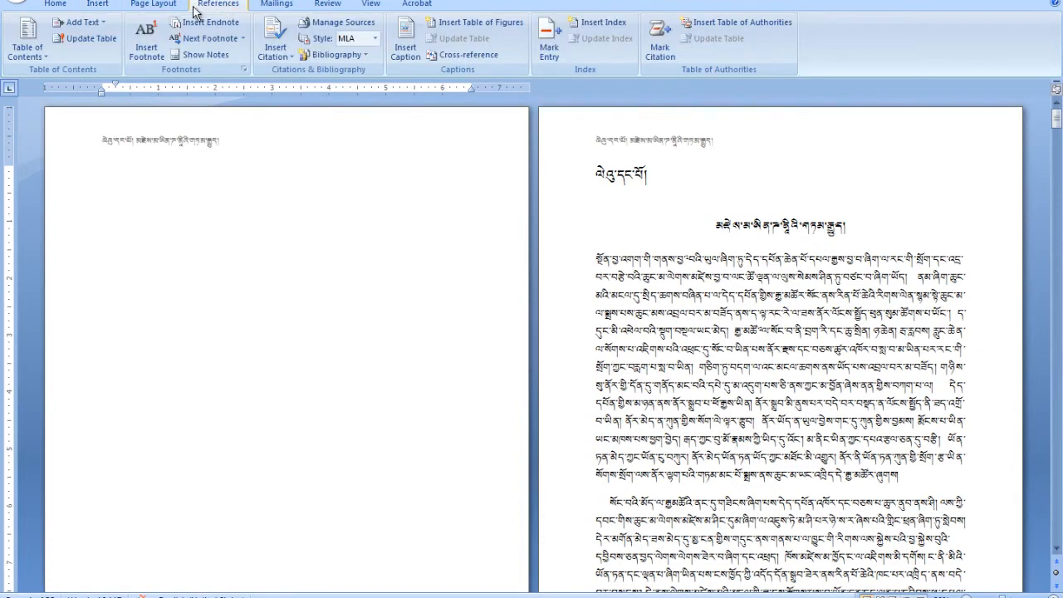
click(36, 58)
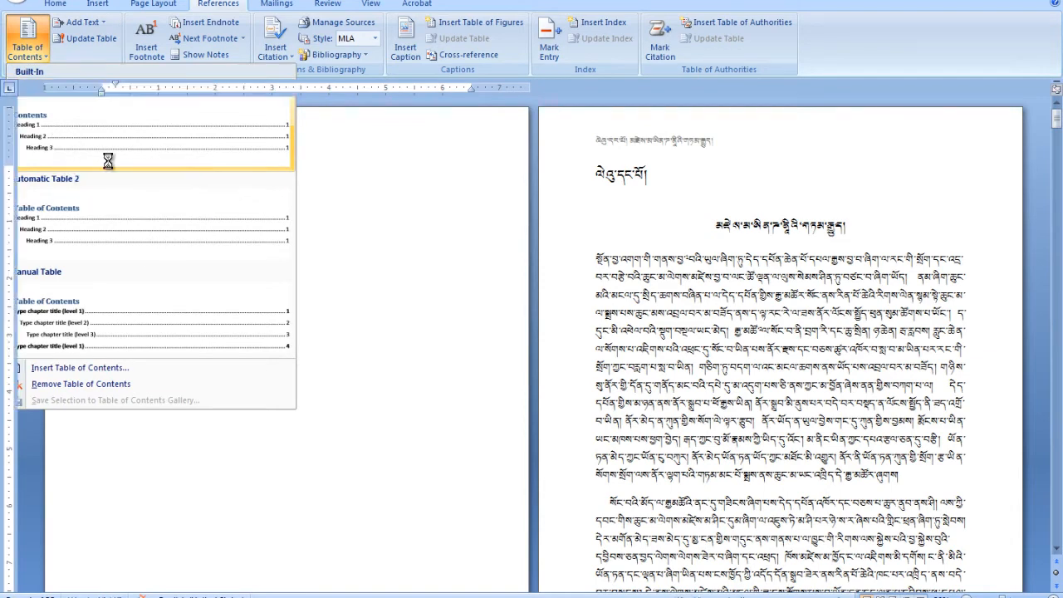
click(105, 157)
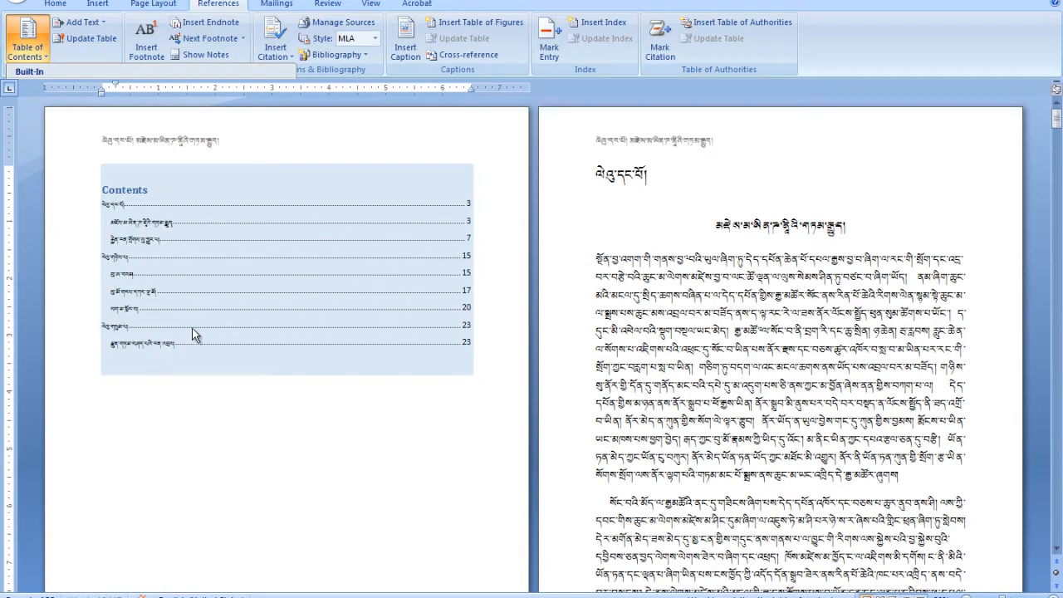
- Replace the table of contents heading with the Tibetan title དཀར་ཆག and leave the table
click(150, 189)
drag(148, 191, 104, 186)
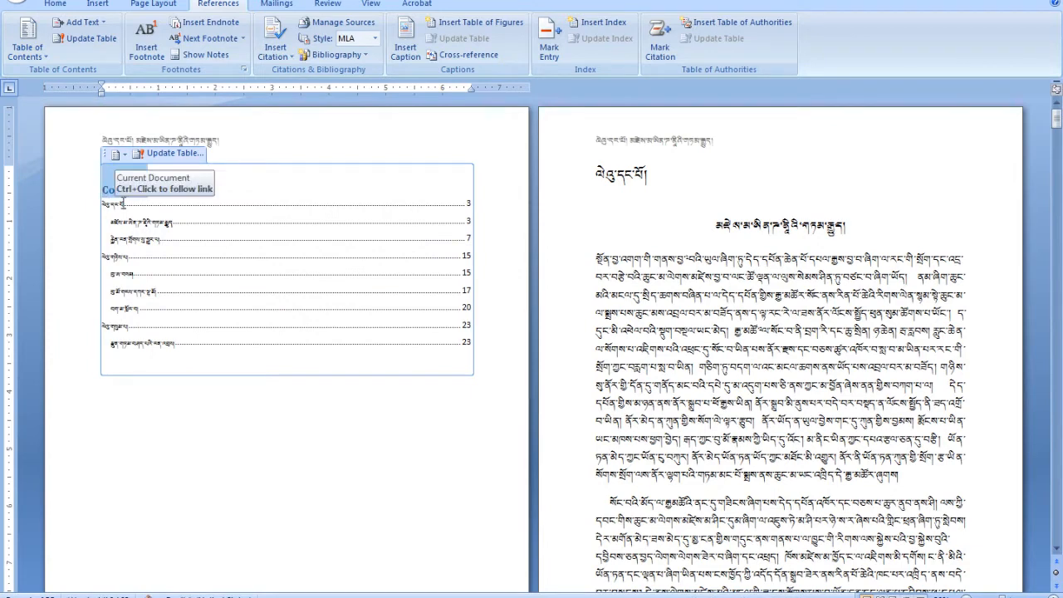
text(dkr)
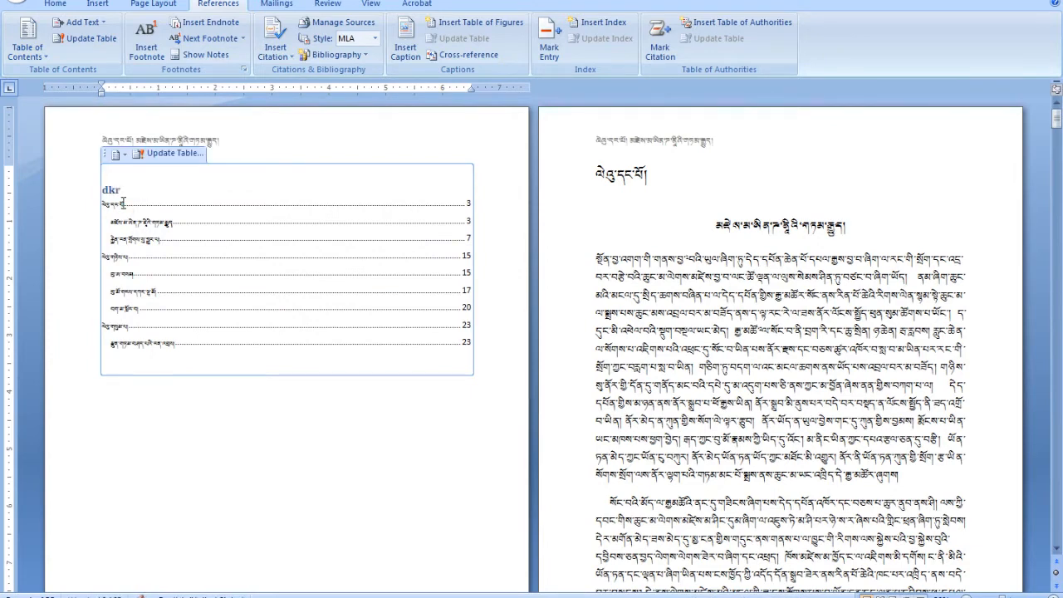
text(དཀར་ཆག)
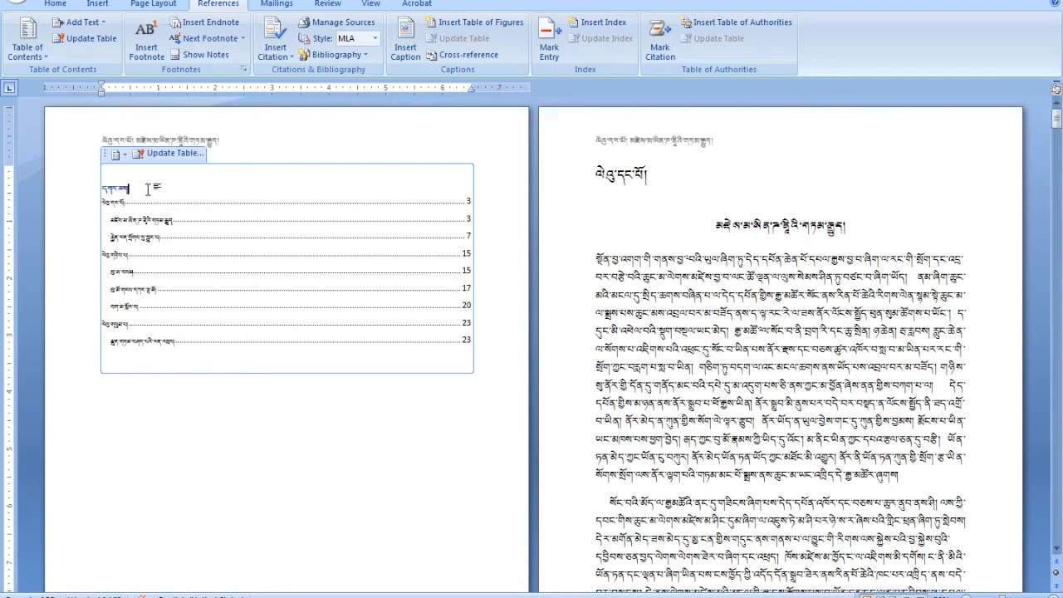
click(333, 325)
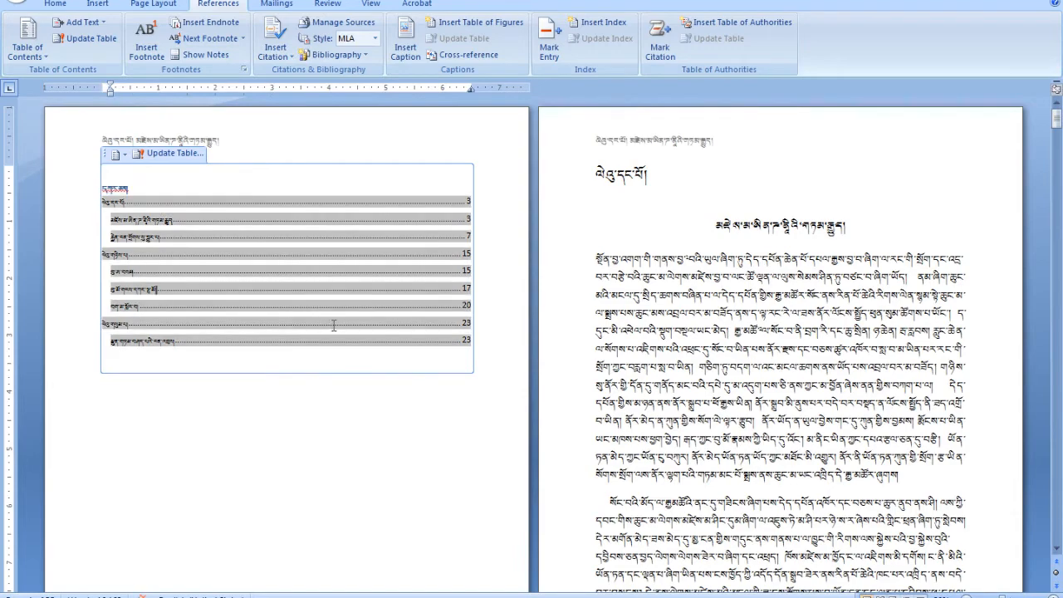
click(387, 396)
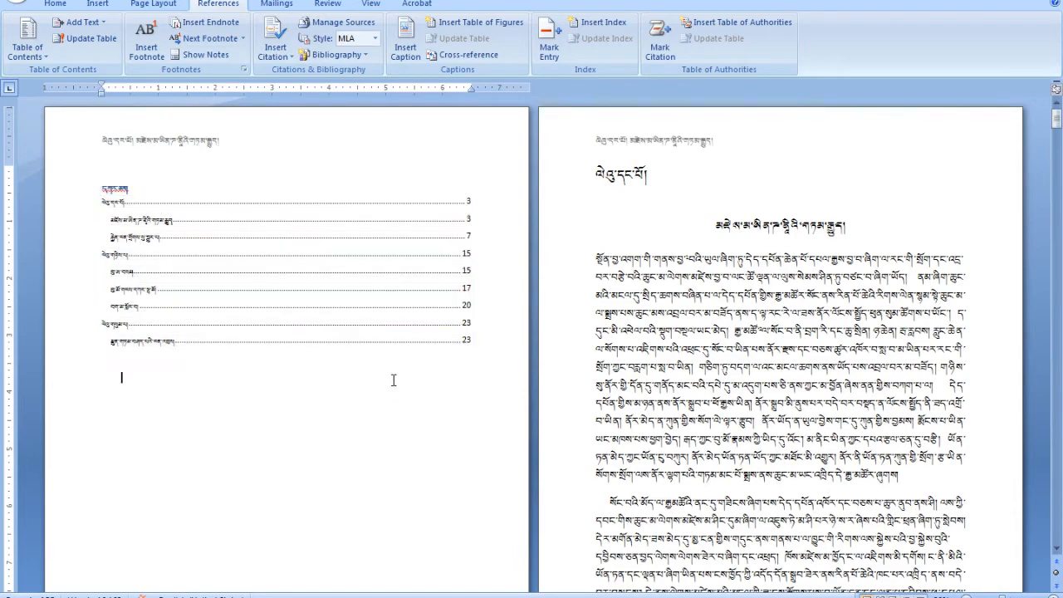
- Mark all occurrences of དེད་དཔོན, from the third line of chapter one's opening paragraph, as index entries
scroll(393, 379, down, 5)
scroll(395, 385, down, 3)
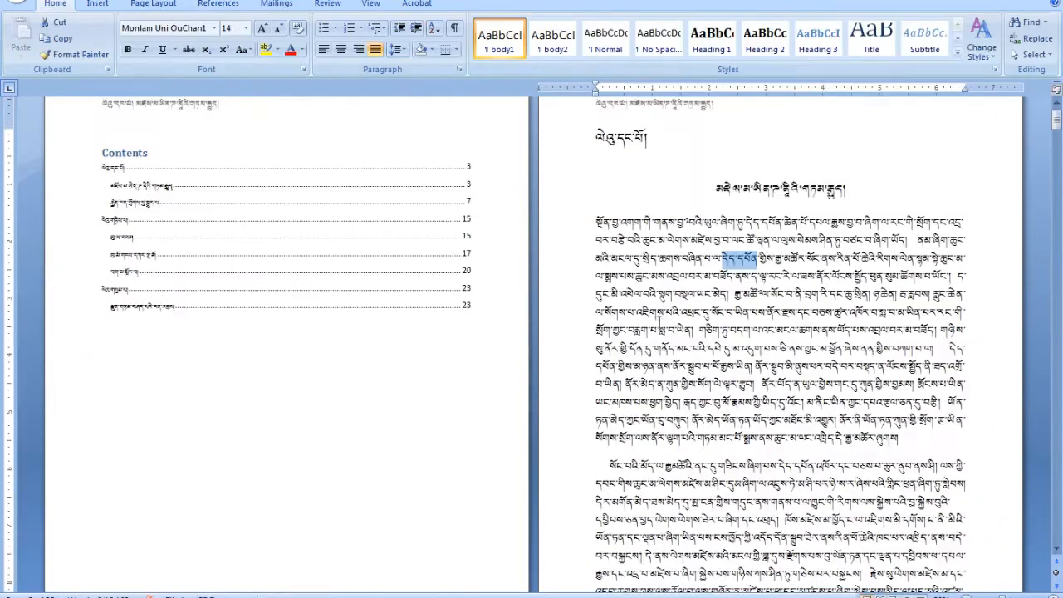
click(708, 278)
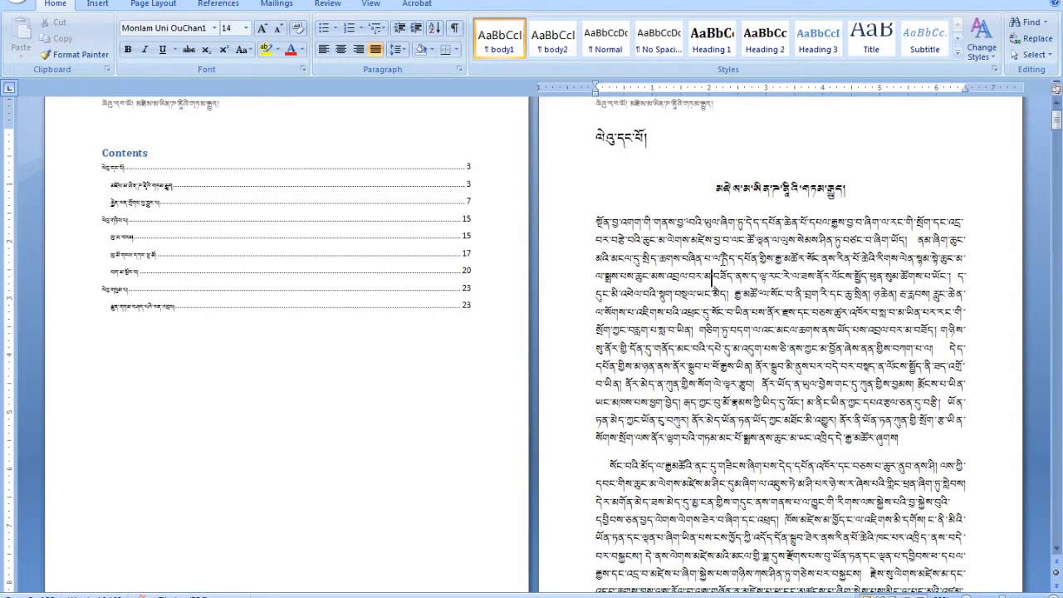
drag(721, 257, 757, 259)
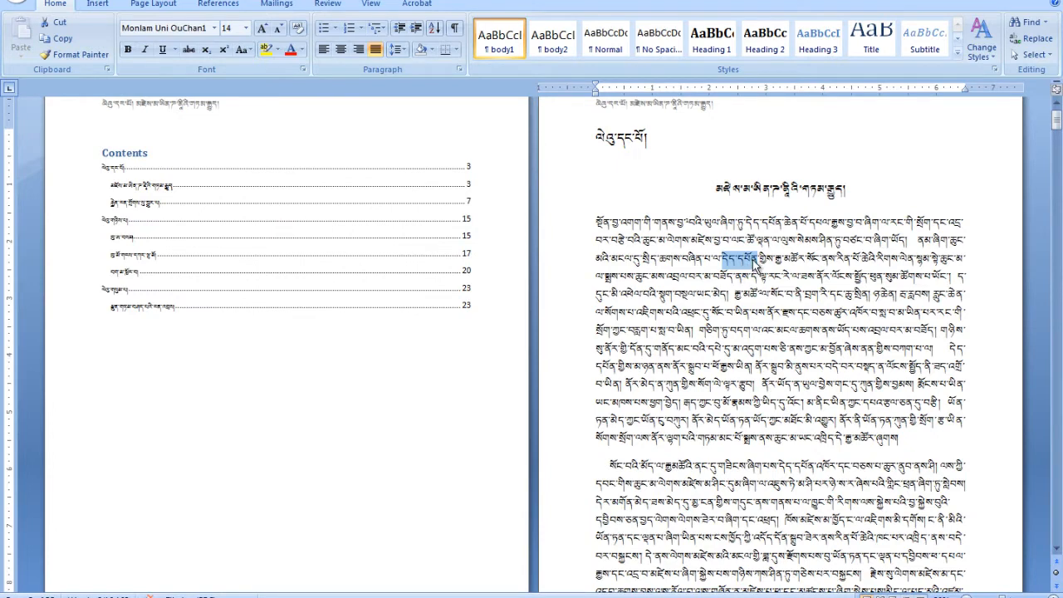
click(221, 7)
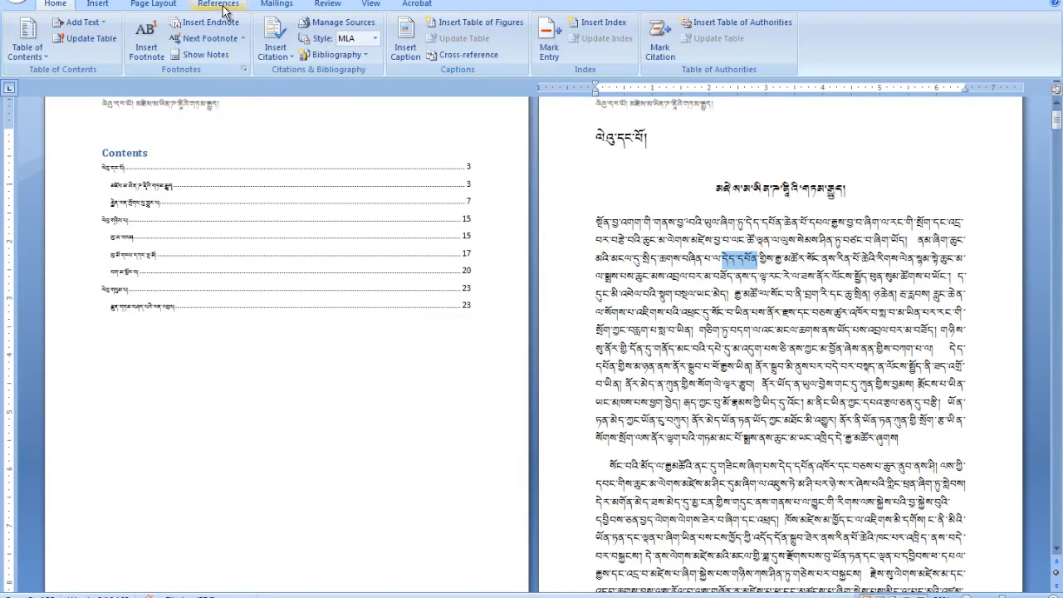
click(550, 52)
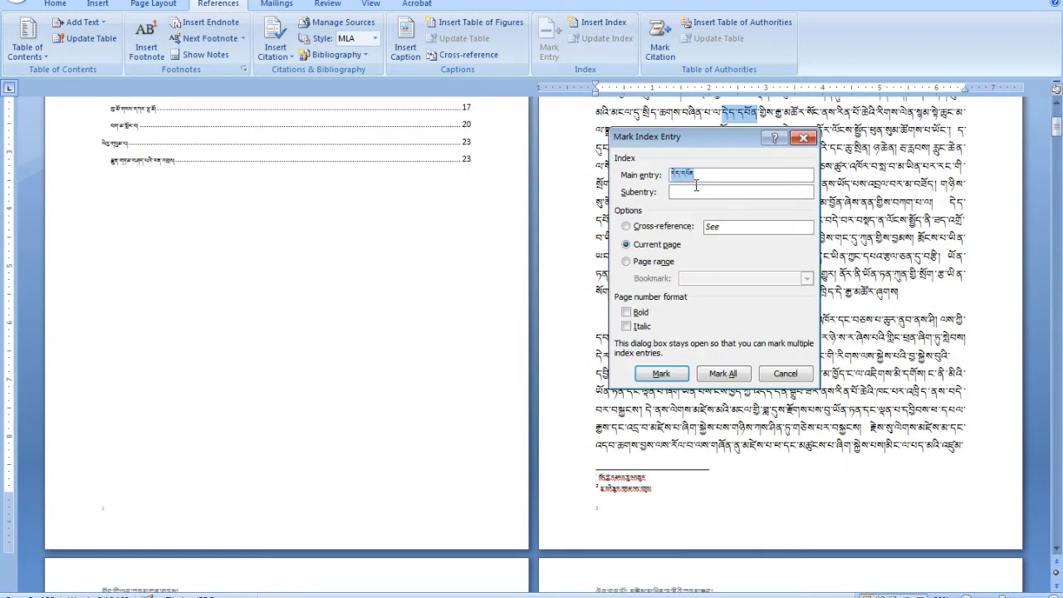
click(697, 172)
click(722, 376)
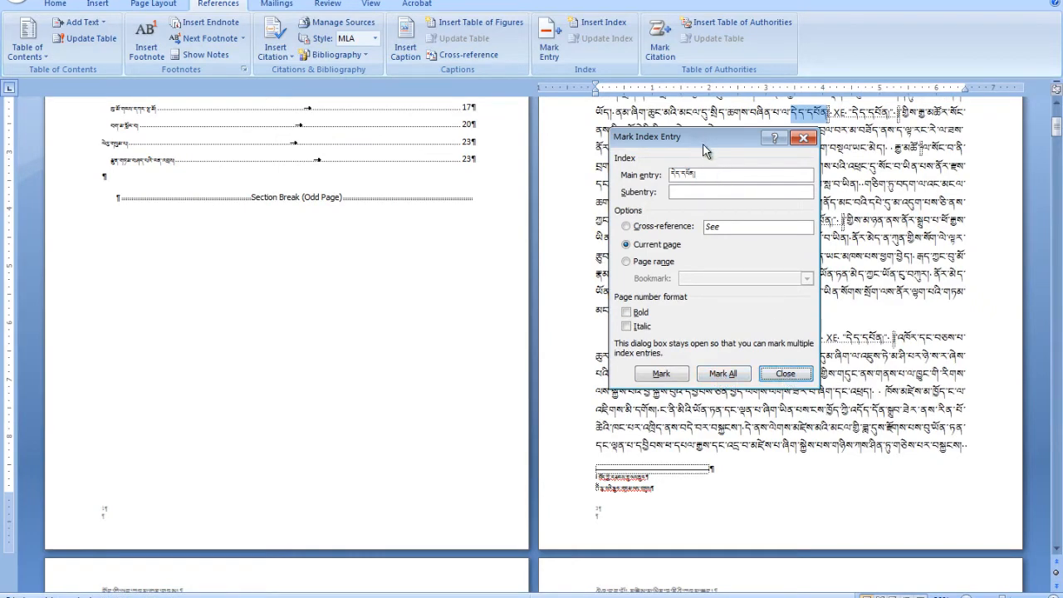
- Uncover the text behind the Mark Index Entry dialog and mark all occurrences of བུ་མོ as index entries
drag(695, 138, 731, 306)
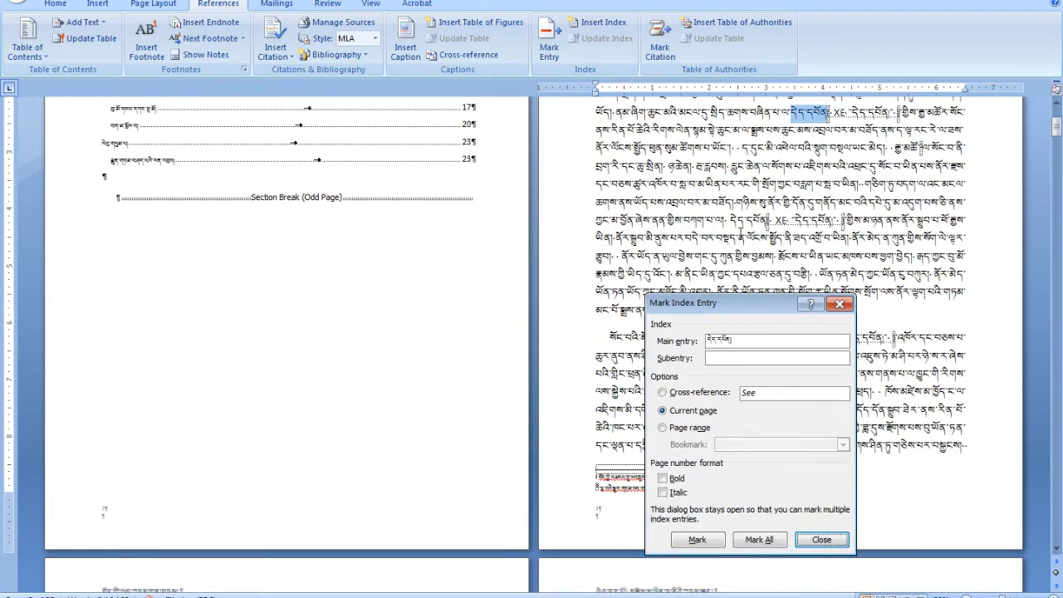
click(724, 232)
scroll(661, 230, down, 2)
scroll(692, 232, down, 3)
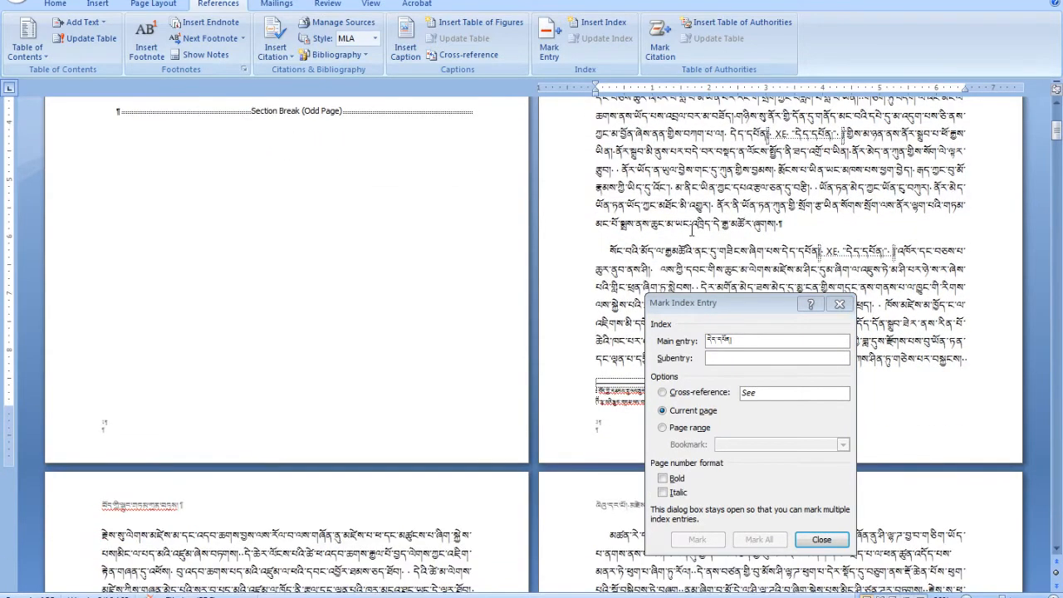
scroll(691, 233, down, 10)
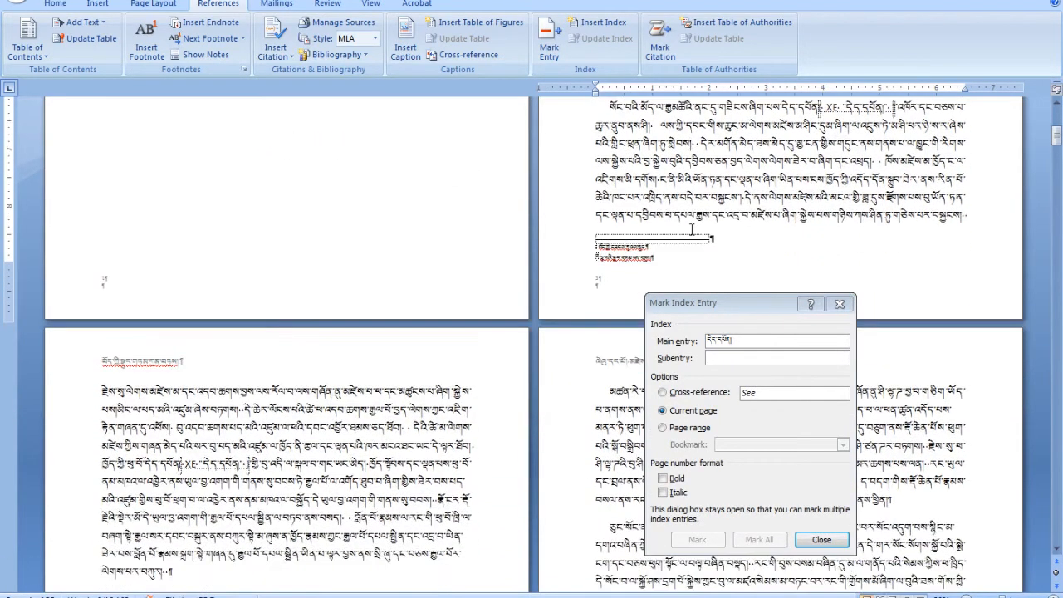
scroll(691, 229, down, 1)
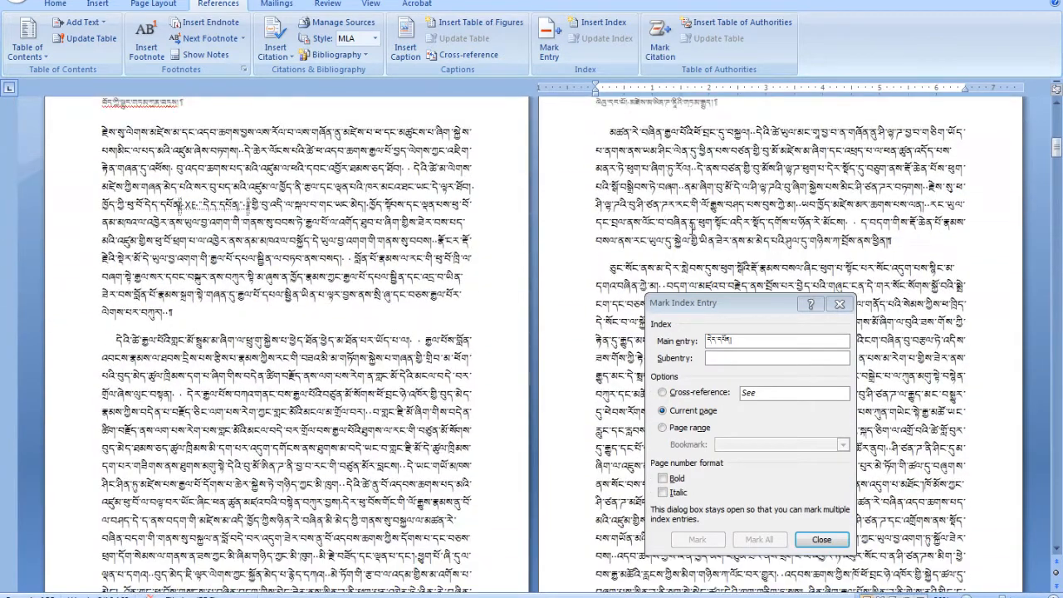
click(716, 185)
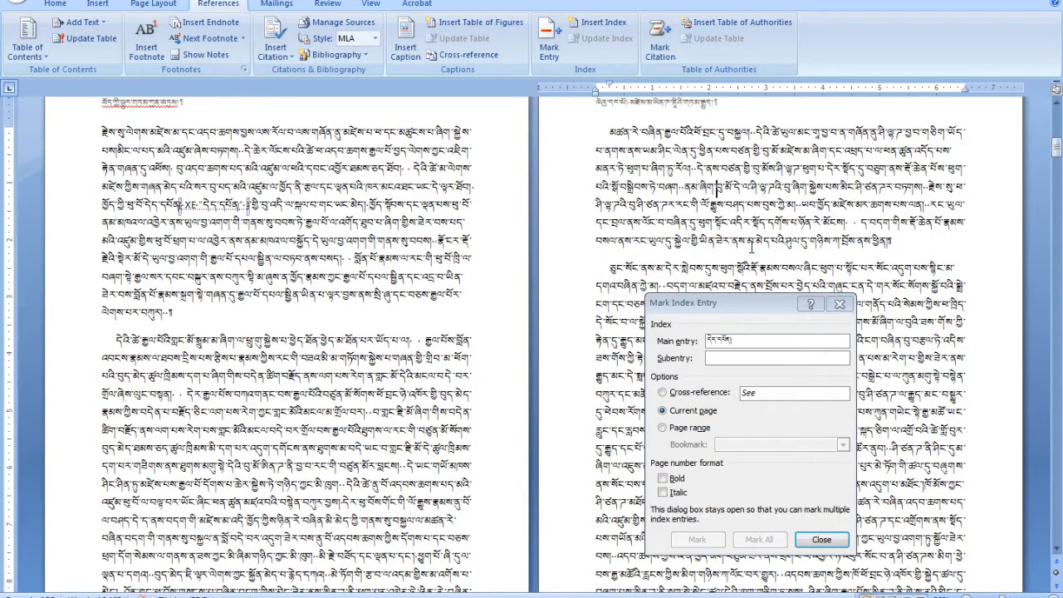
key(shift+Right)
key(shift+Right)
key(shift+Right)
click(544, 39)
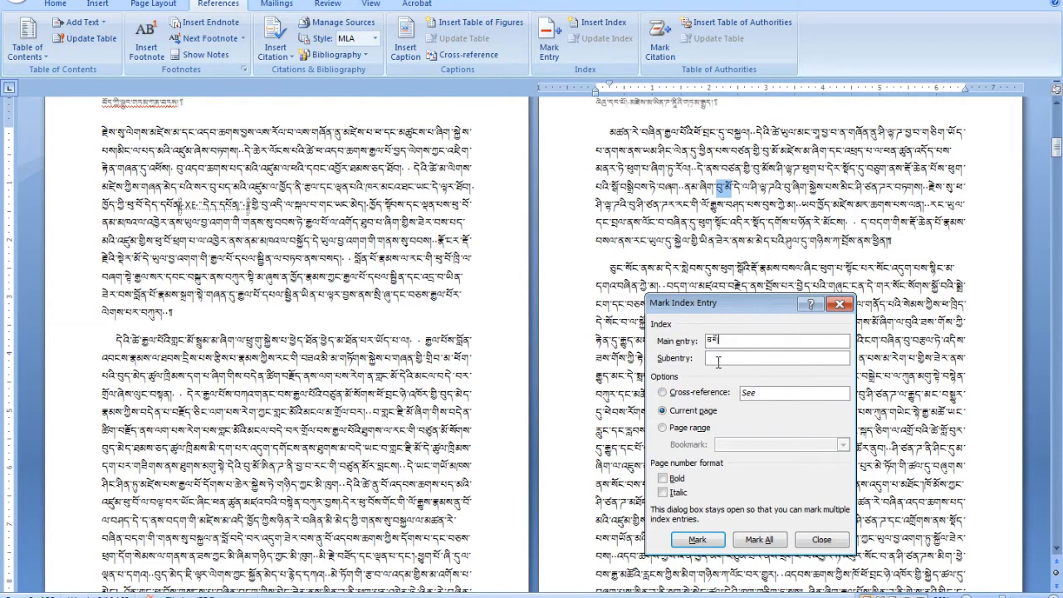
click(761, 539)
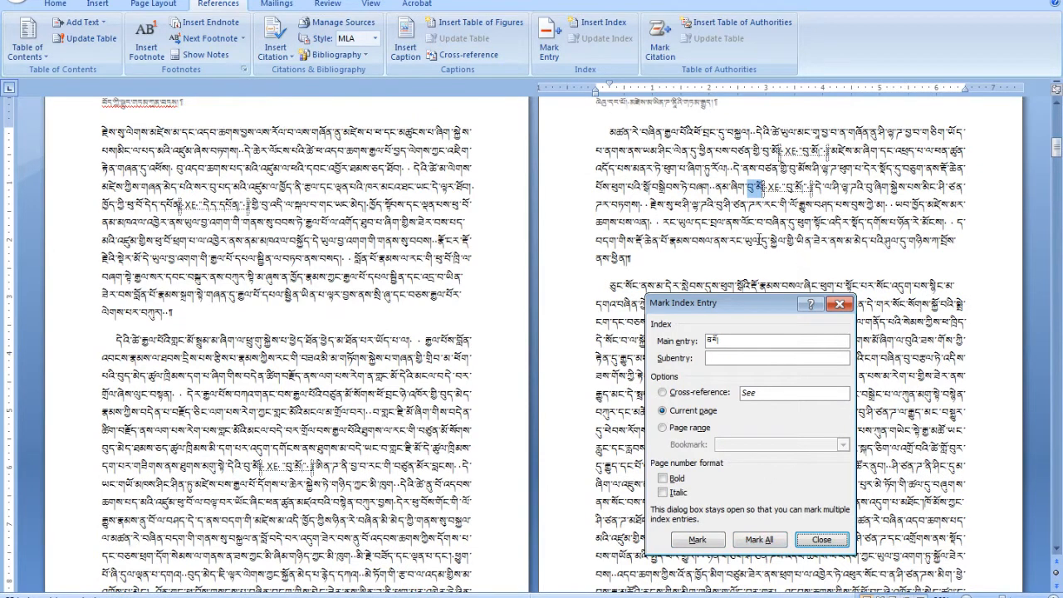
- Mark all occurrences of ཕ་བུ, found in the following paragraph, as index entries and finish marking
click(734, 261)
drag(845, 286, 867, 285)
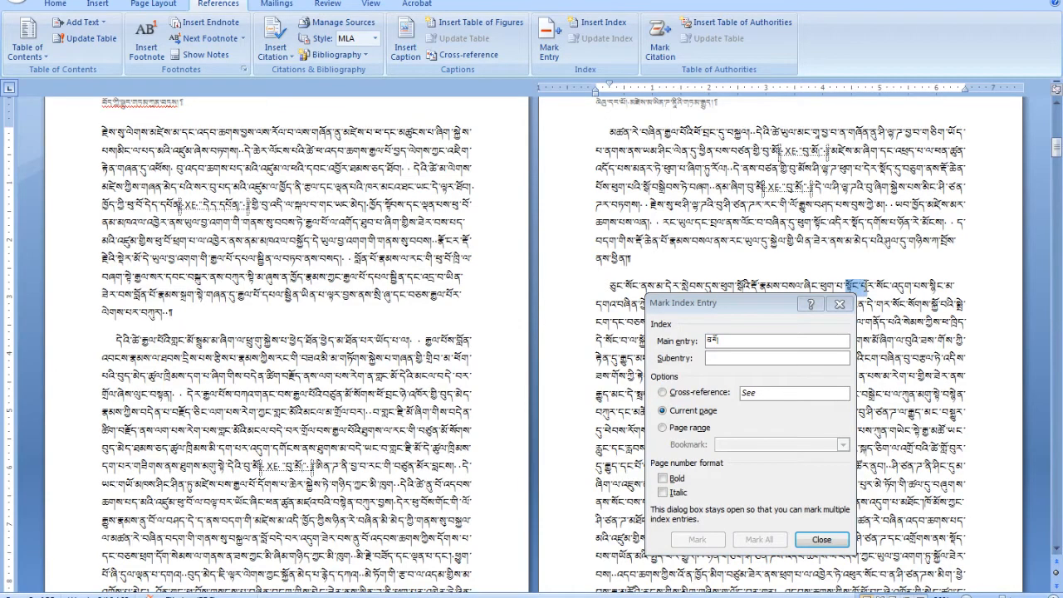
click(628, 259)
scroll(983, 175, down, 1)
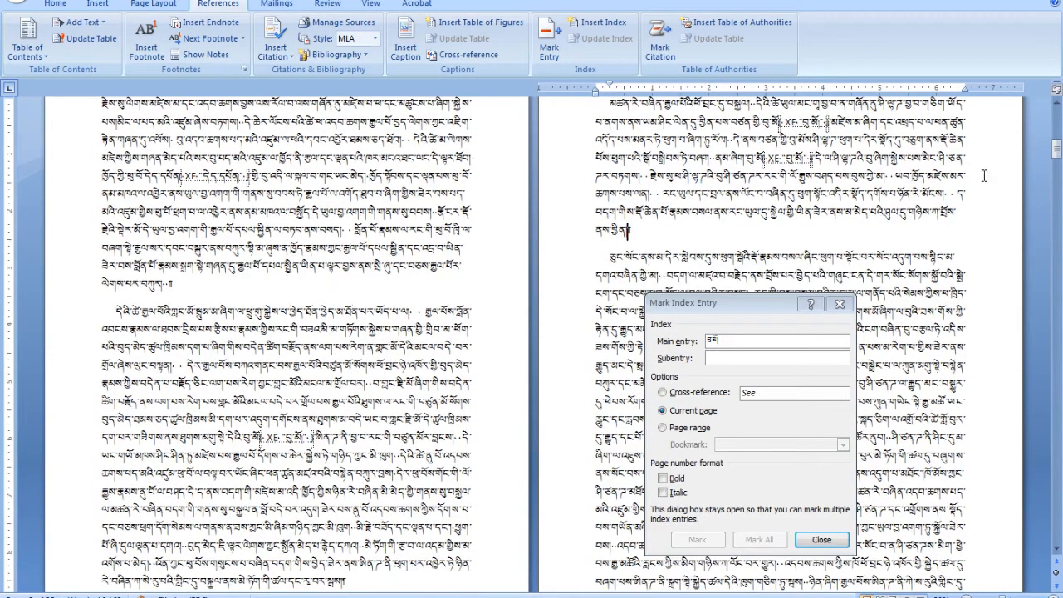
scroll(910, 217, down, 4)
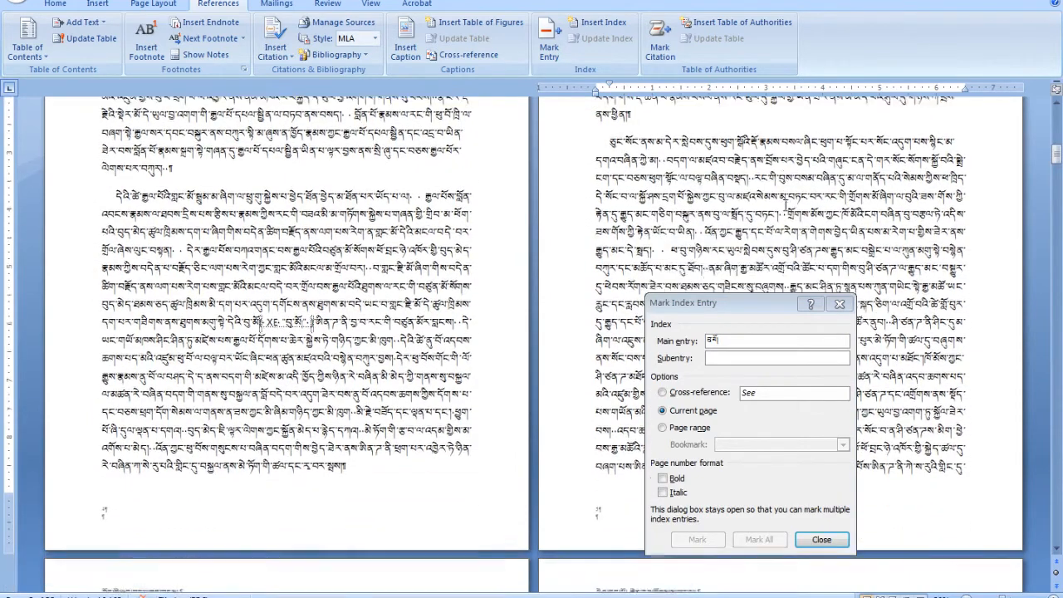
scroll(734, 244, down, 1)
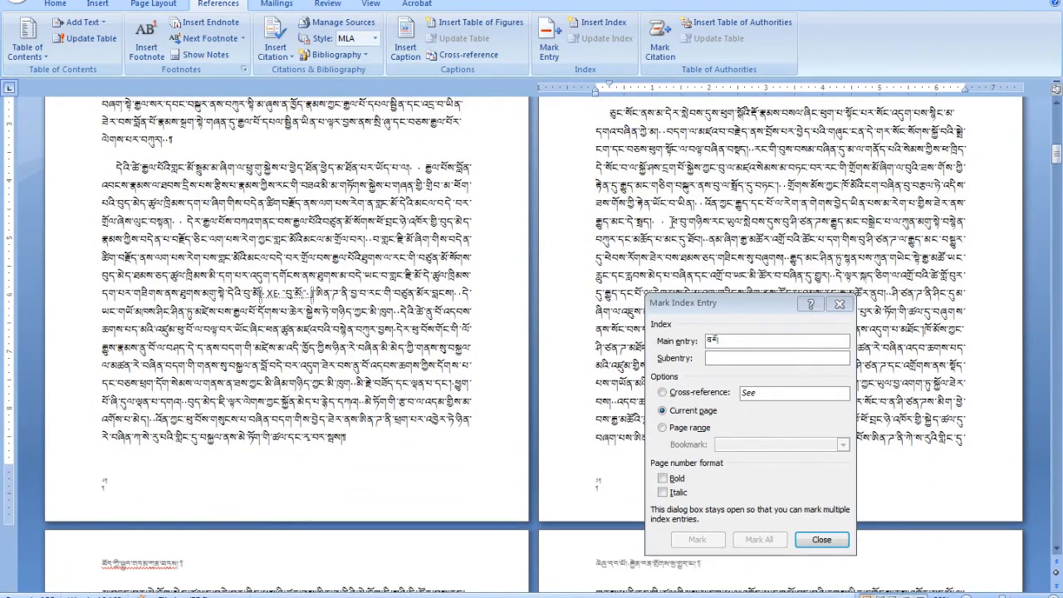
drag(670, 222, 687, 221)
click(555, 57)
click(758, 540)
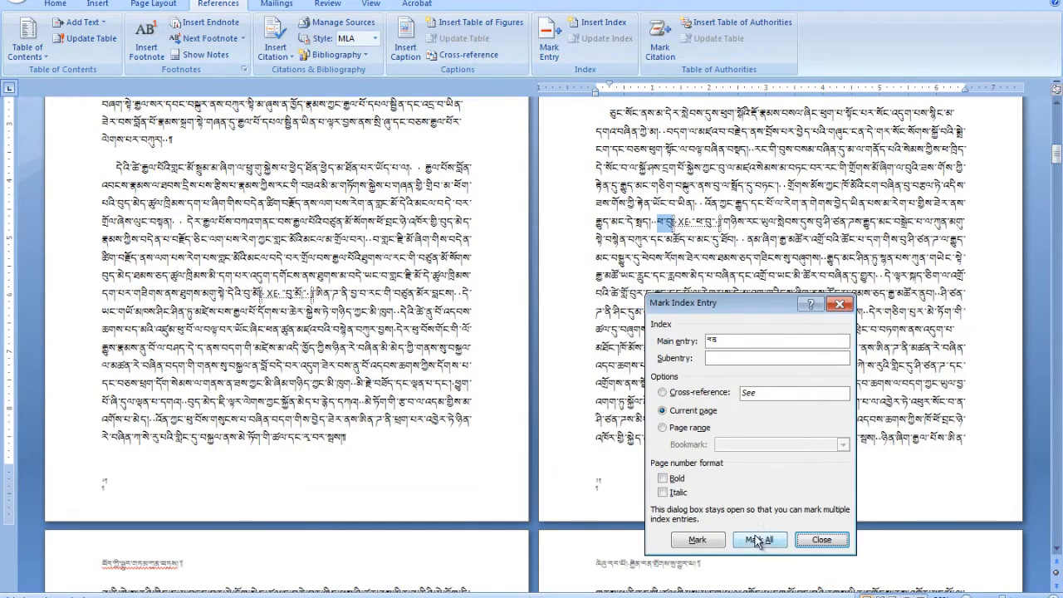
click(821, 539)
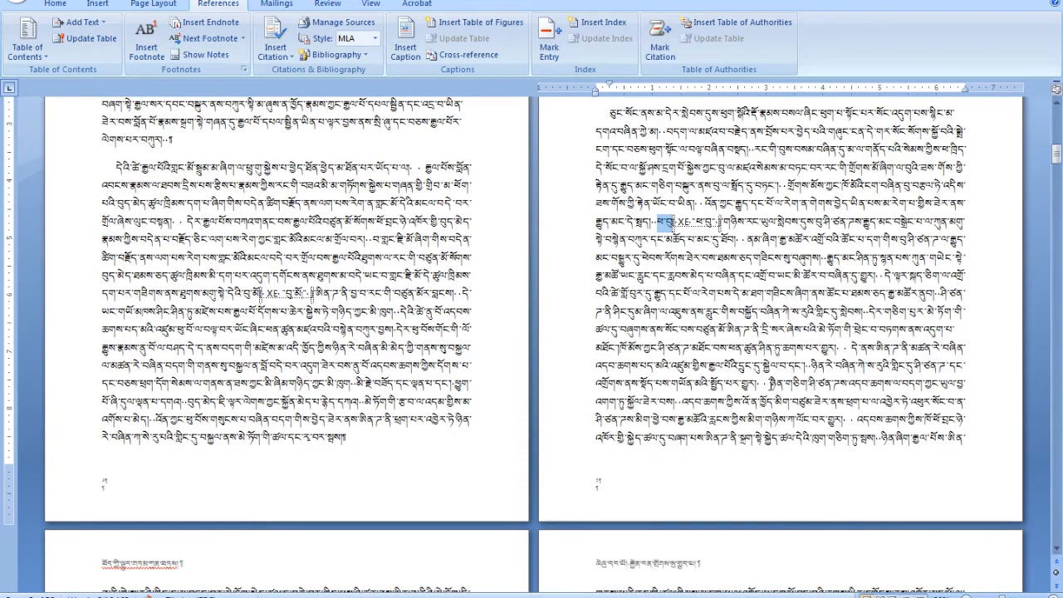
- Insert a Next Page section break after the last line of the document's final paragraph
scroll(766, 374, down, 7)
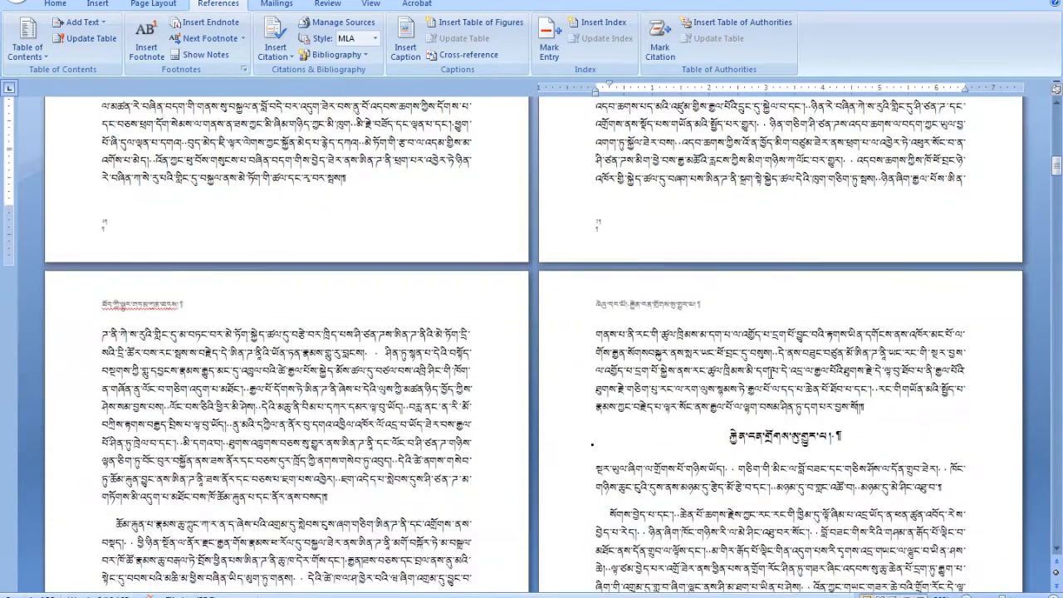
scroll(770, 373, down, 4)
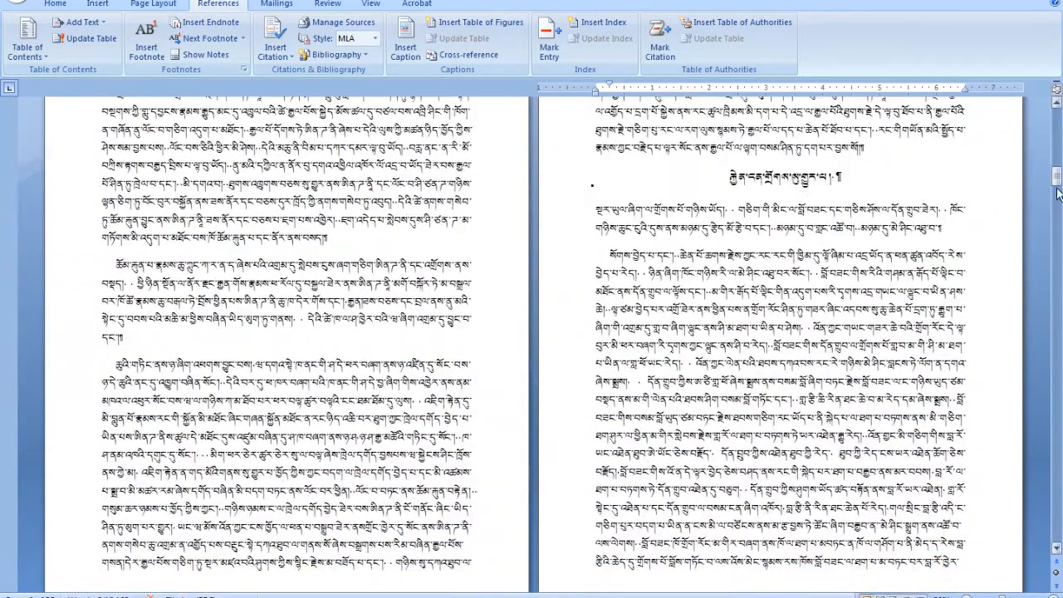
drag(1057, 184, 1059, 541)
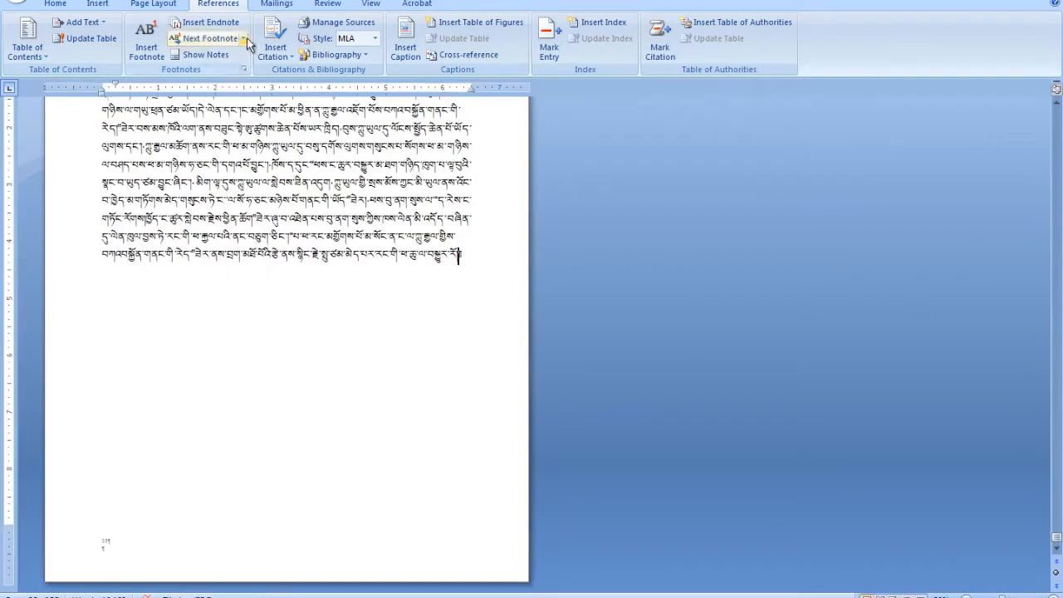
click(149, 4)
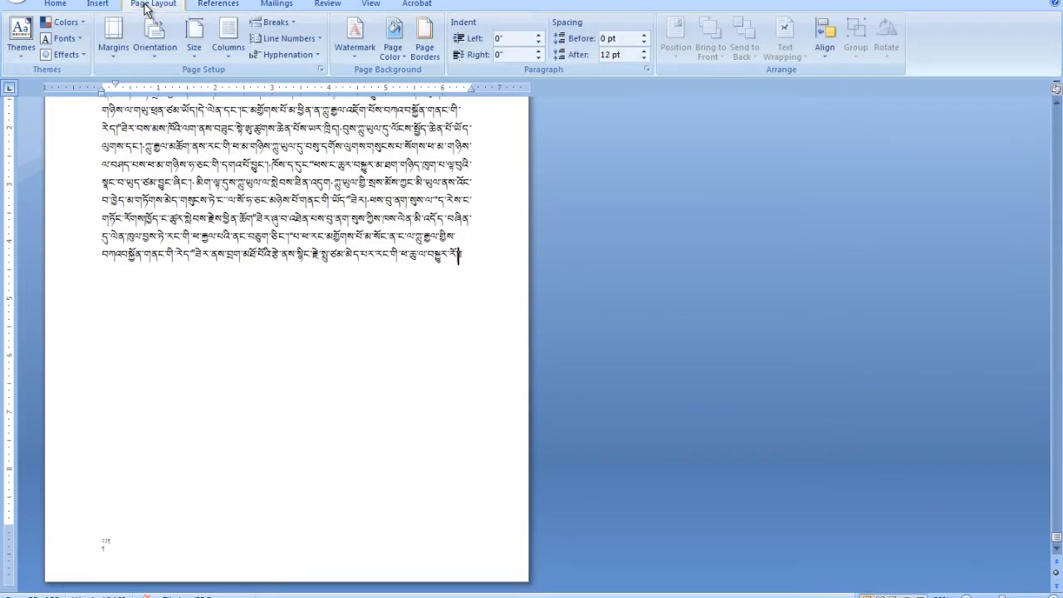
click(274, 23)
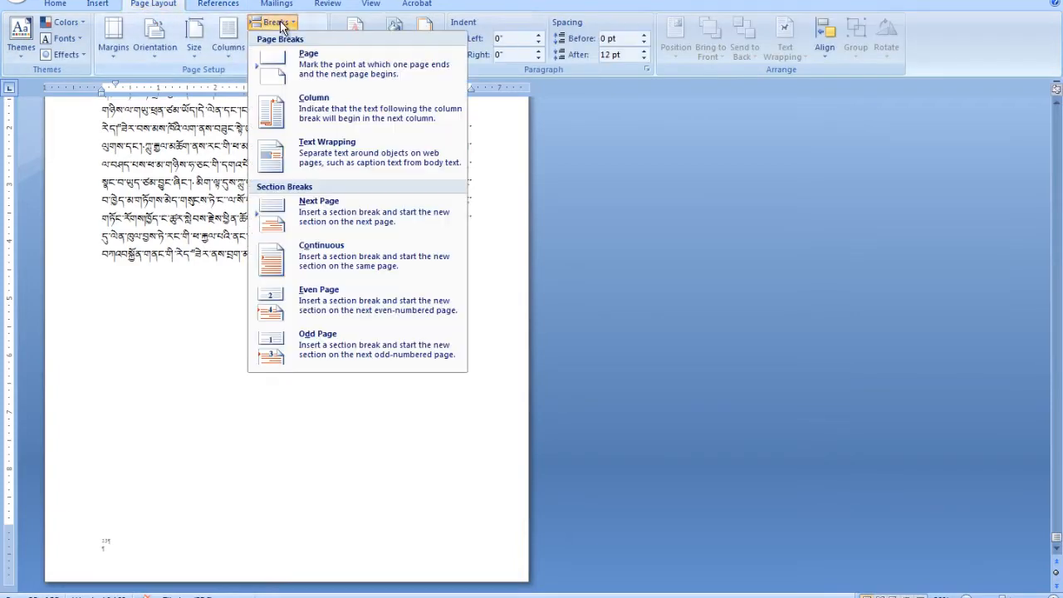
click(336, 212)
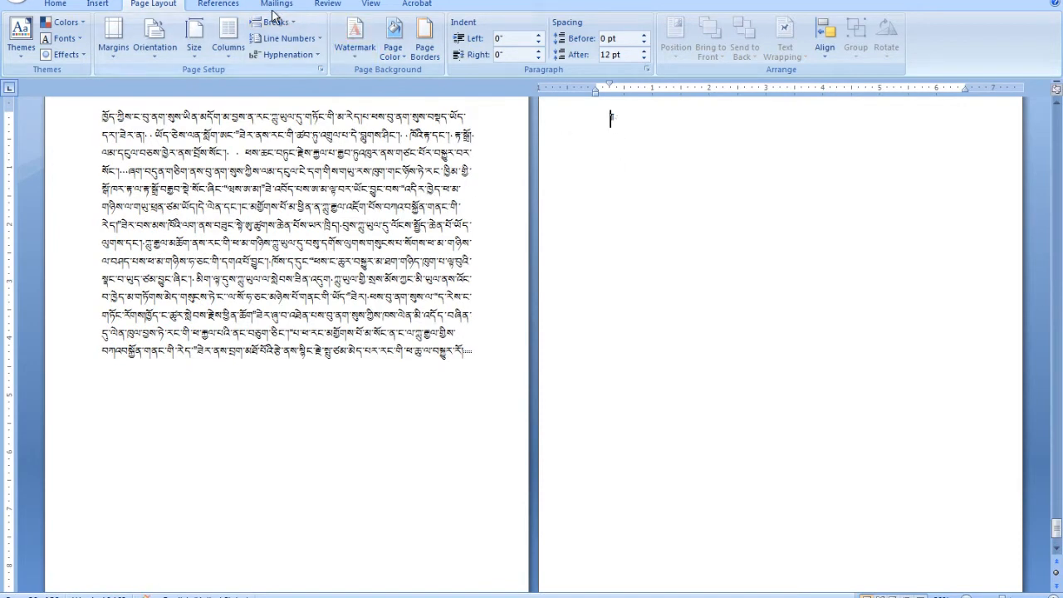
- Insert an indented two-column index on the new last page, using the From template format
click(217, 4)
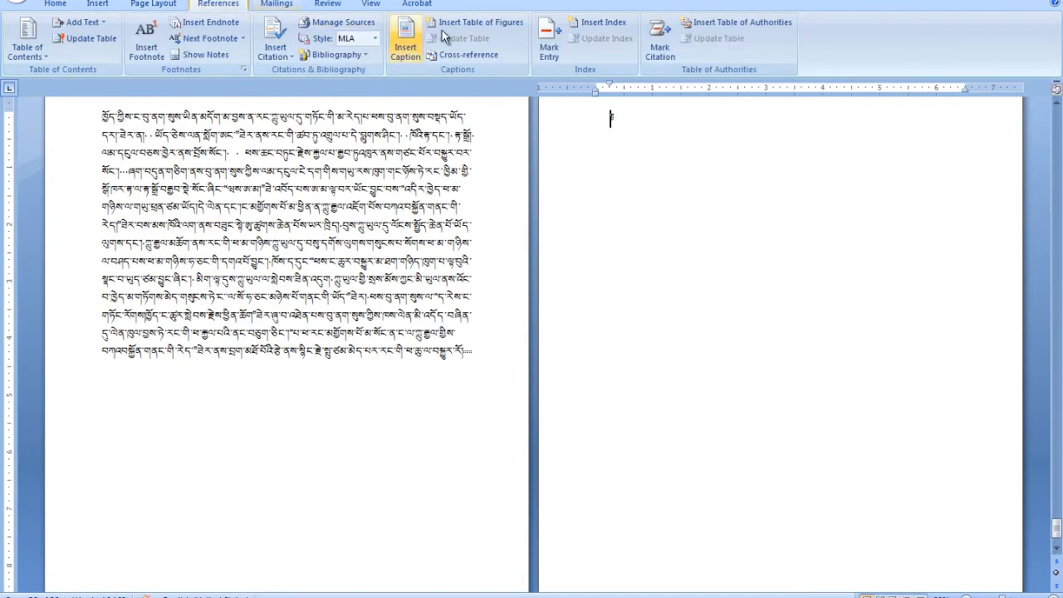
click(596, 25)
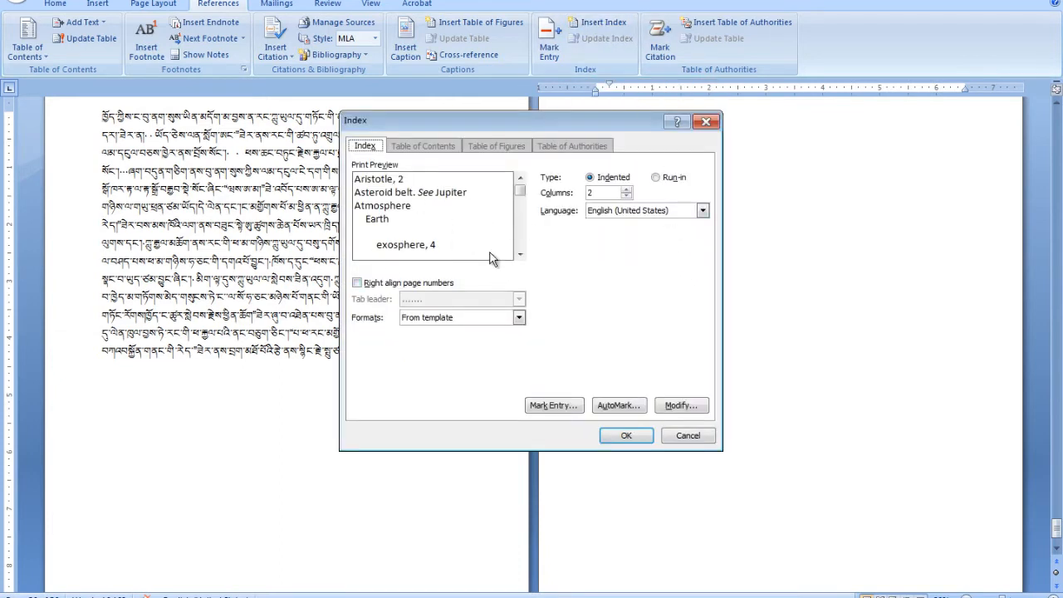
click(624, 437)
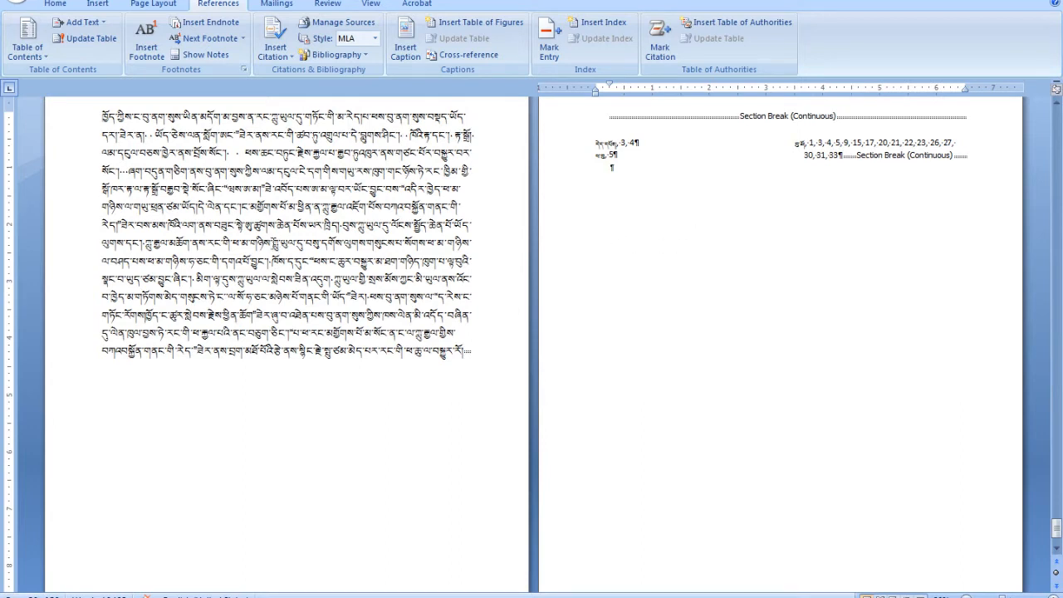
- Mark all occurrences of ཀླུ་ཡུལ, found in the paragraph on the page before the index, as index entries and finish marking
drag(272, 244, 297, 243)
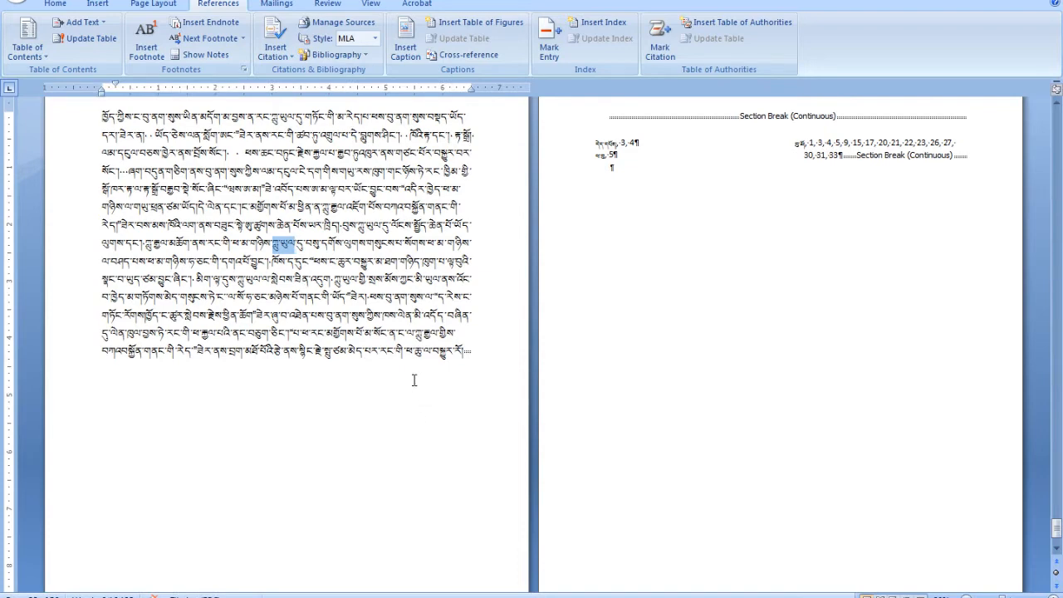
click(549, 46)
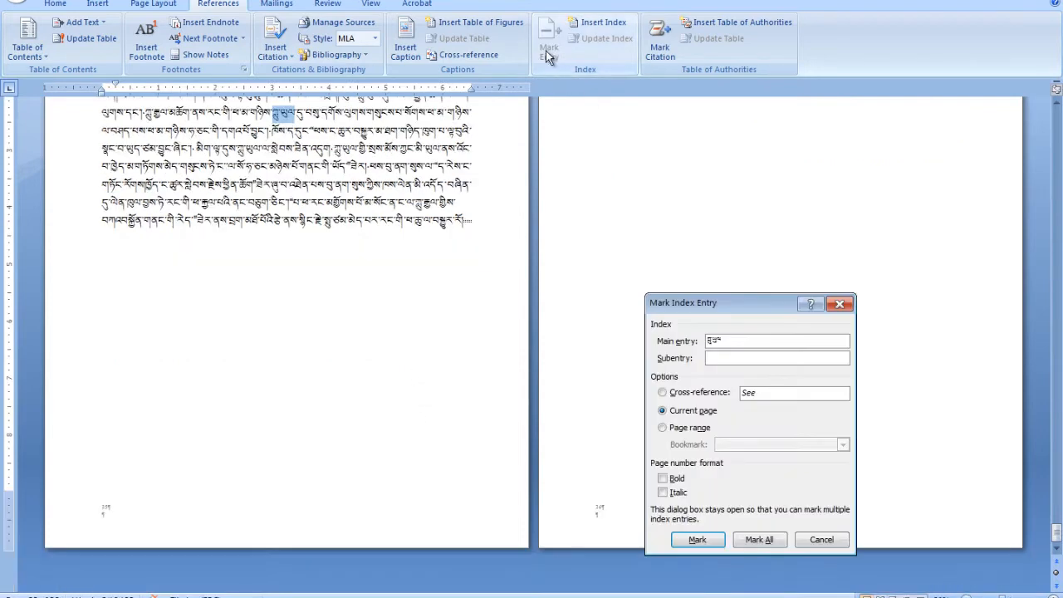
click(732, 359)
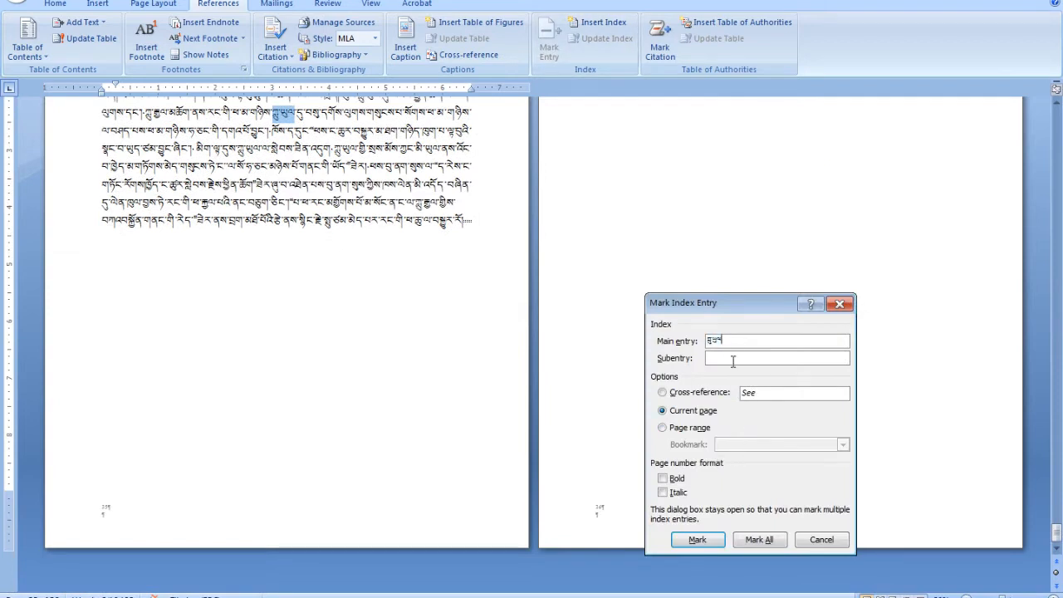
click(759, 540)
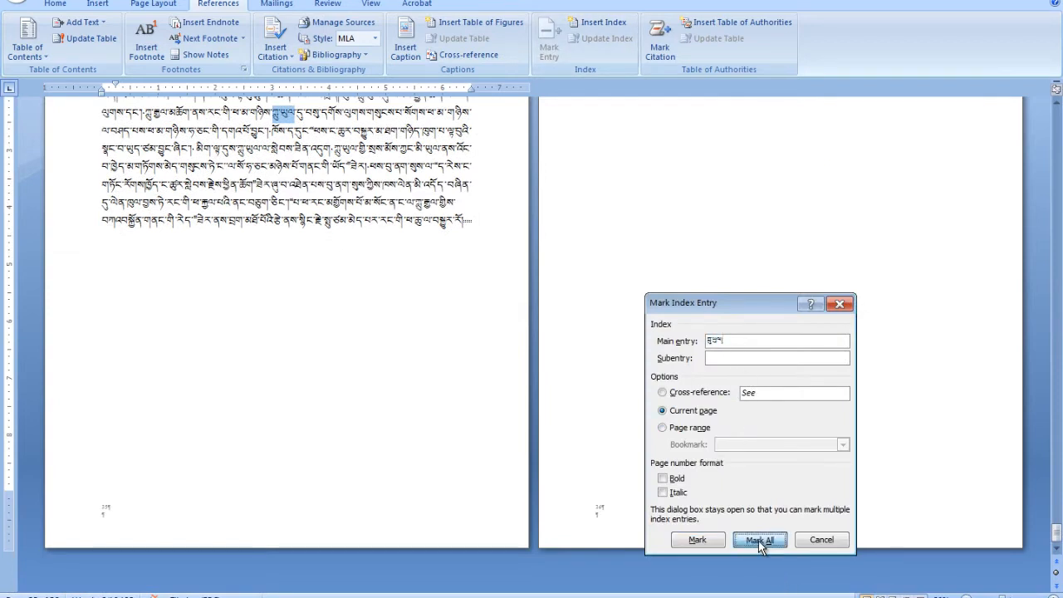
click(820, 539)
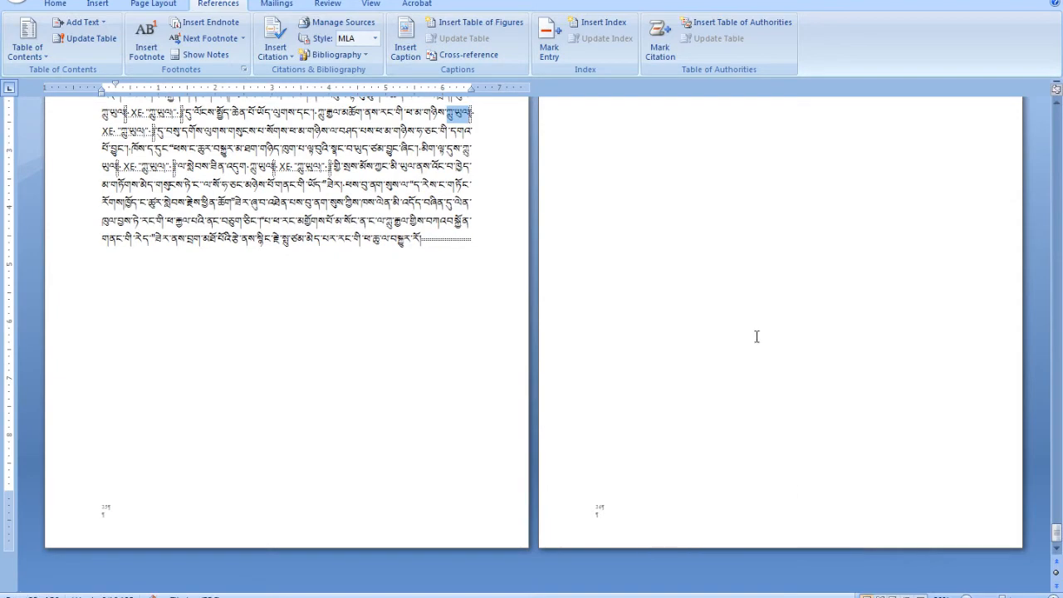
- Update the index on the last page to include the new entry and hide the formatting marks
scroll(739, 312, up, 2)
click(664, 247)
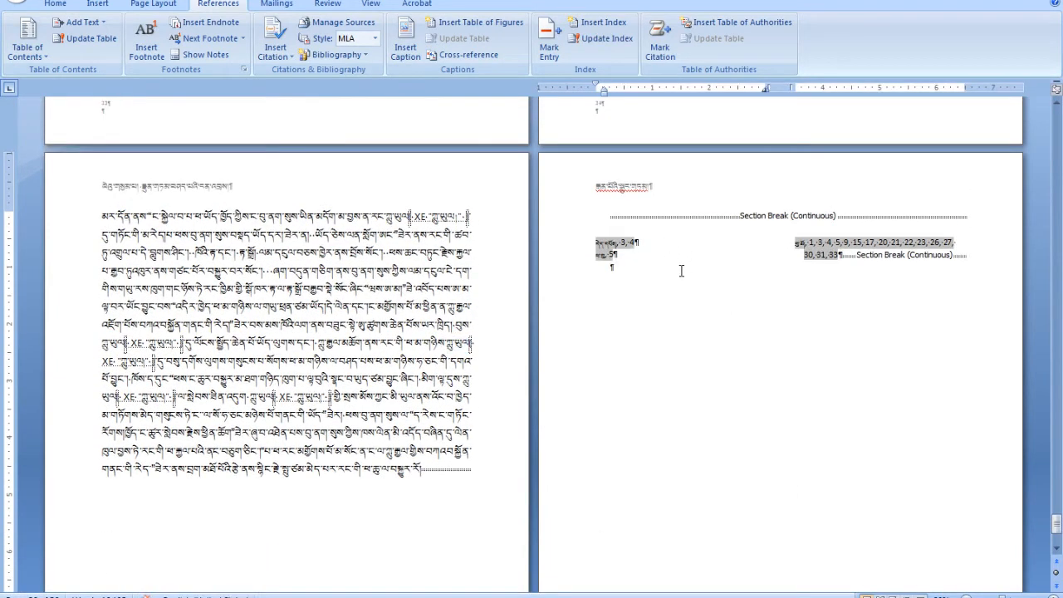
click(586, 43)
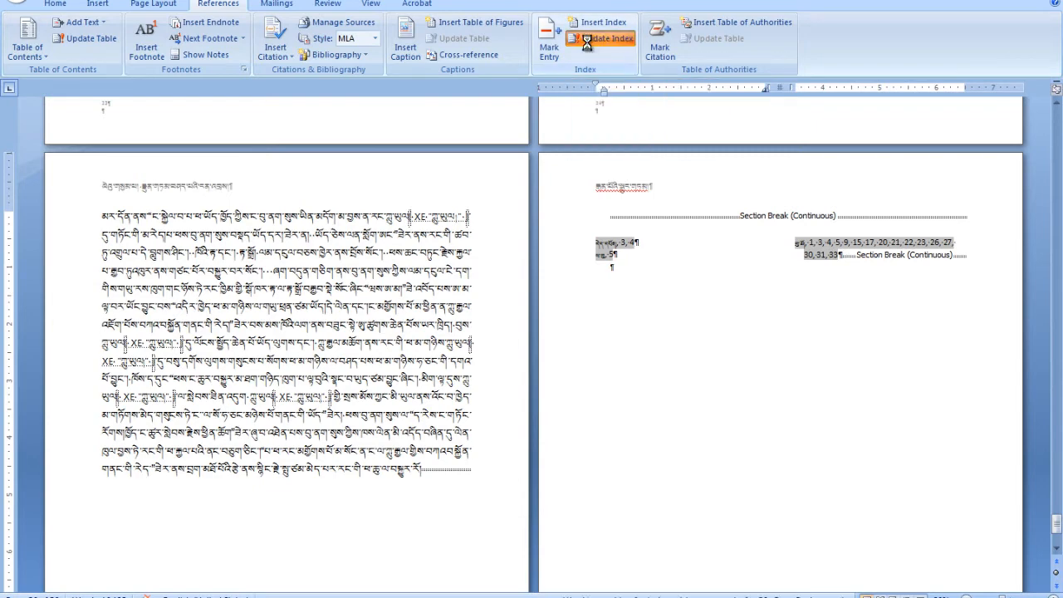
click(650, 286)
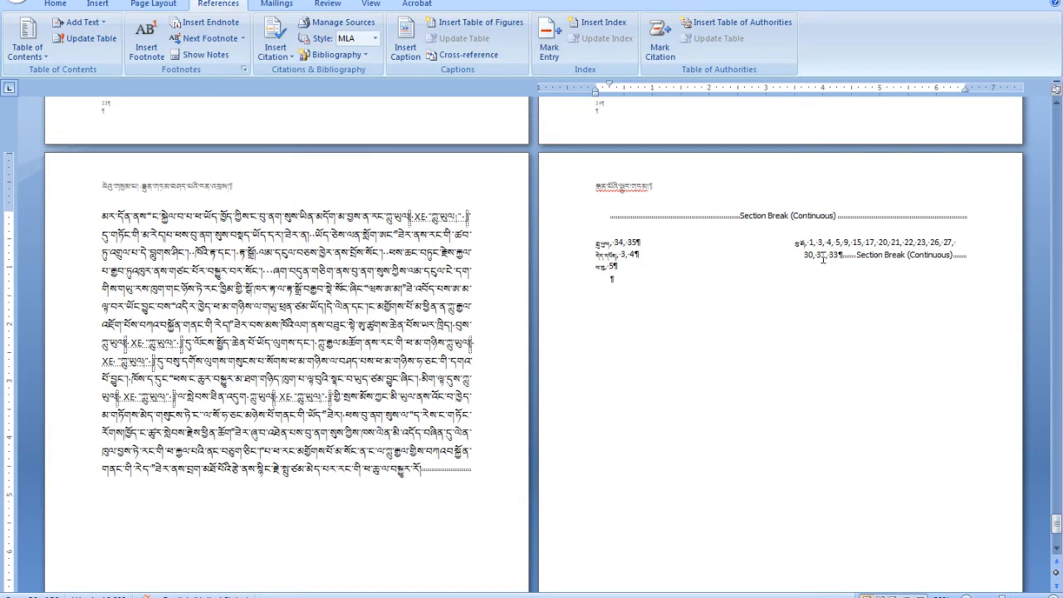
click(56, 5)
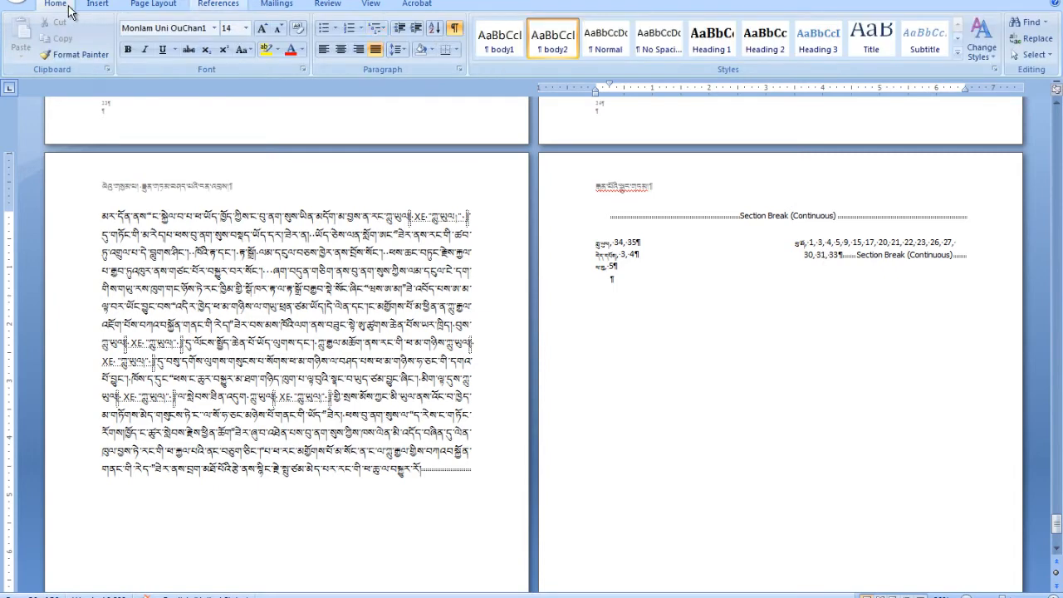
click(454, 30)
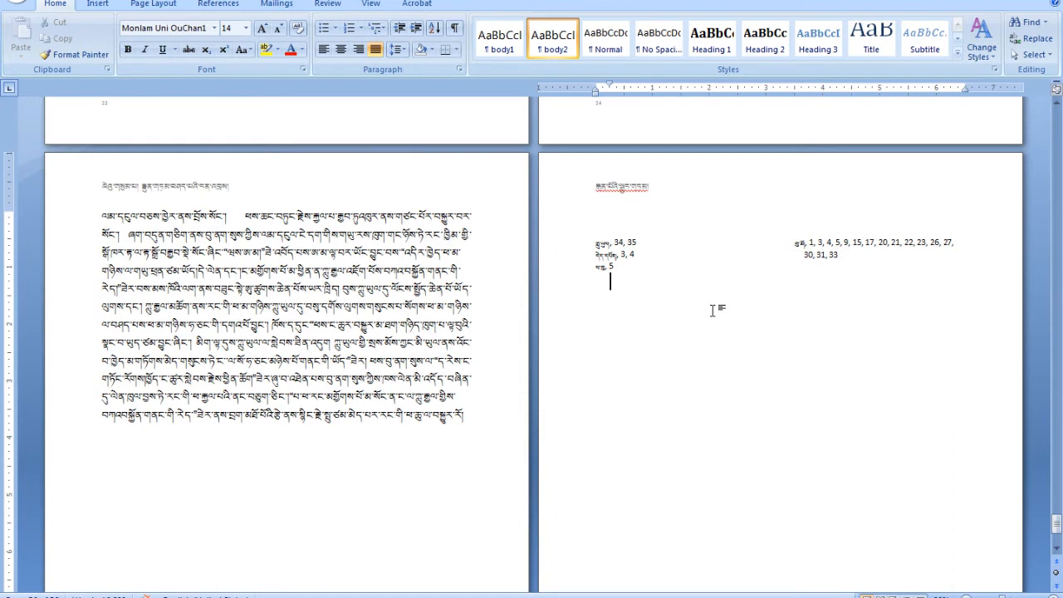
- Format the whole index in the Monlam Uni OuChan1 font at size 12
drag(595, 243, 714, 278)
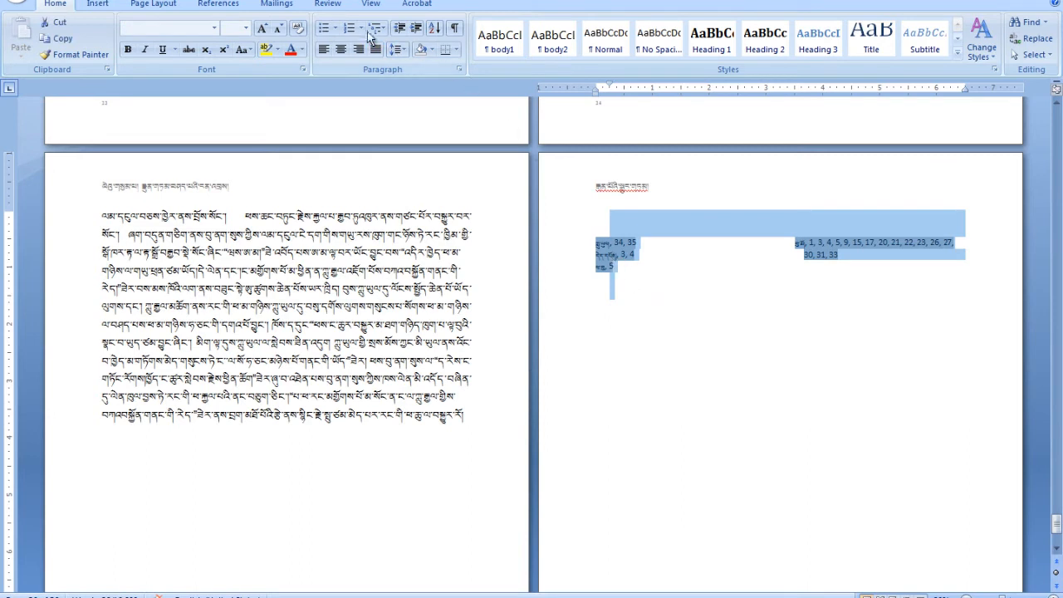
click(241, 7)
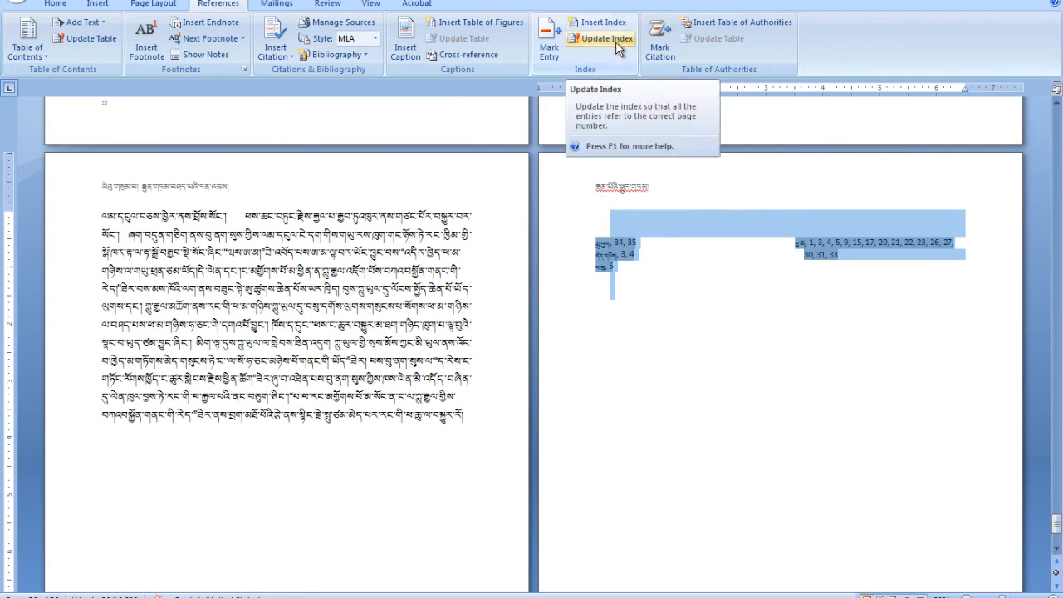
click(57, 6)
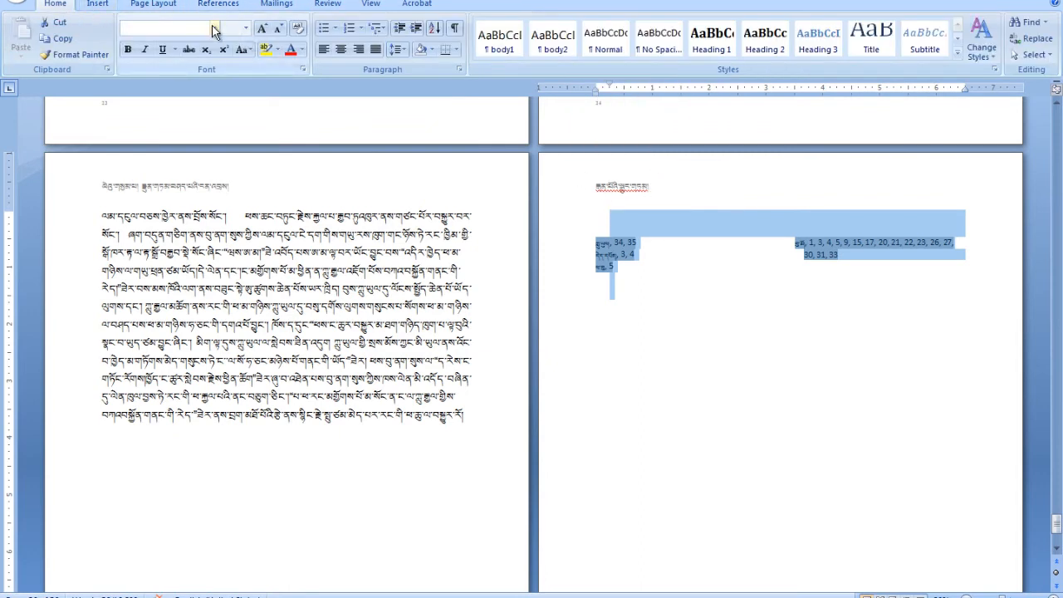
click(213, 29)
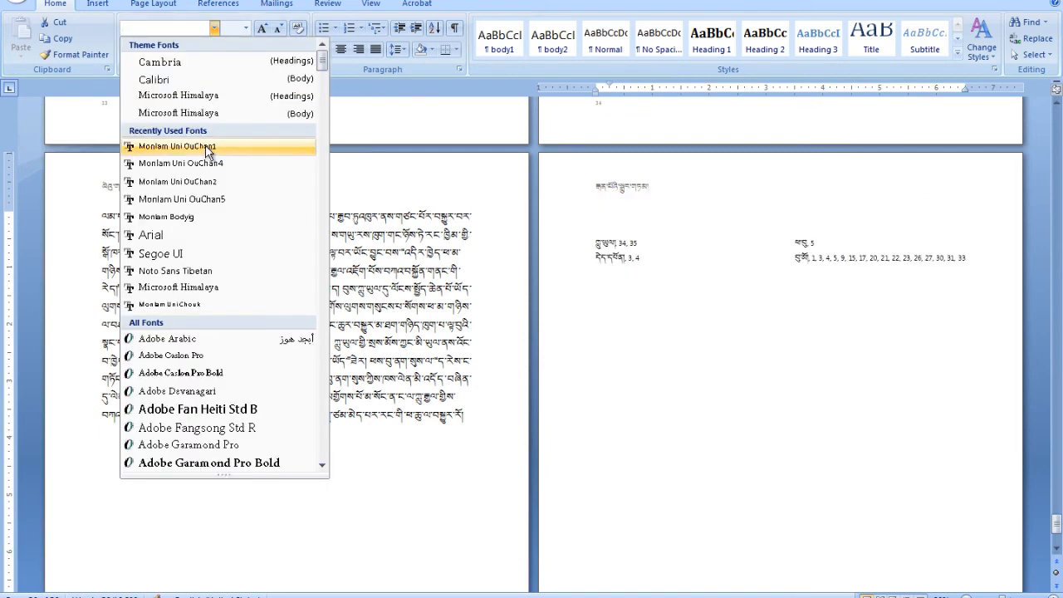
click(206, 147)
click(246, 28)
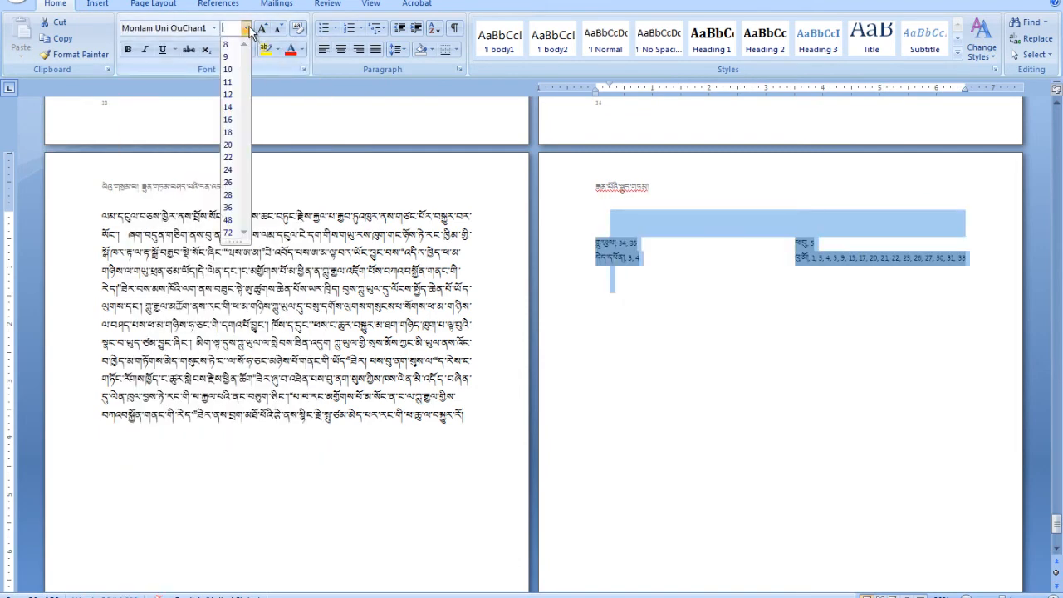
click(234, 95)
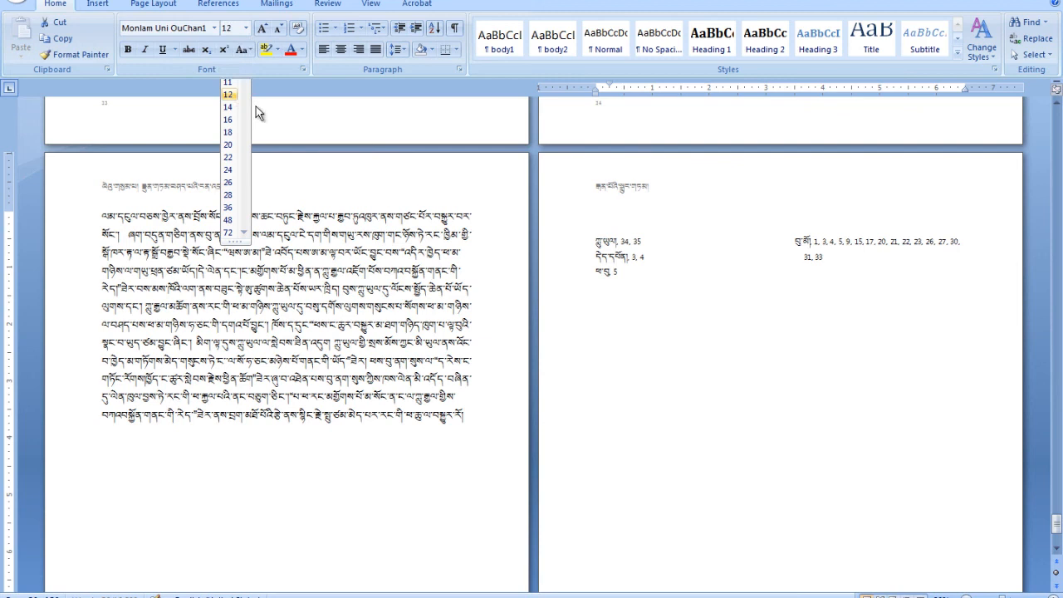
click(705, 309)
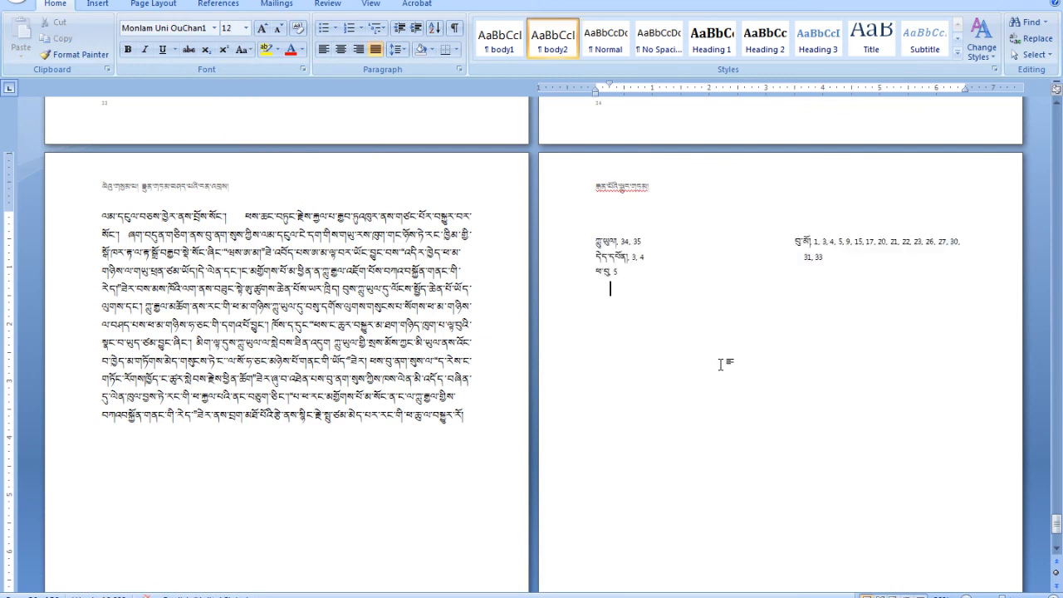